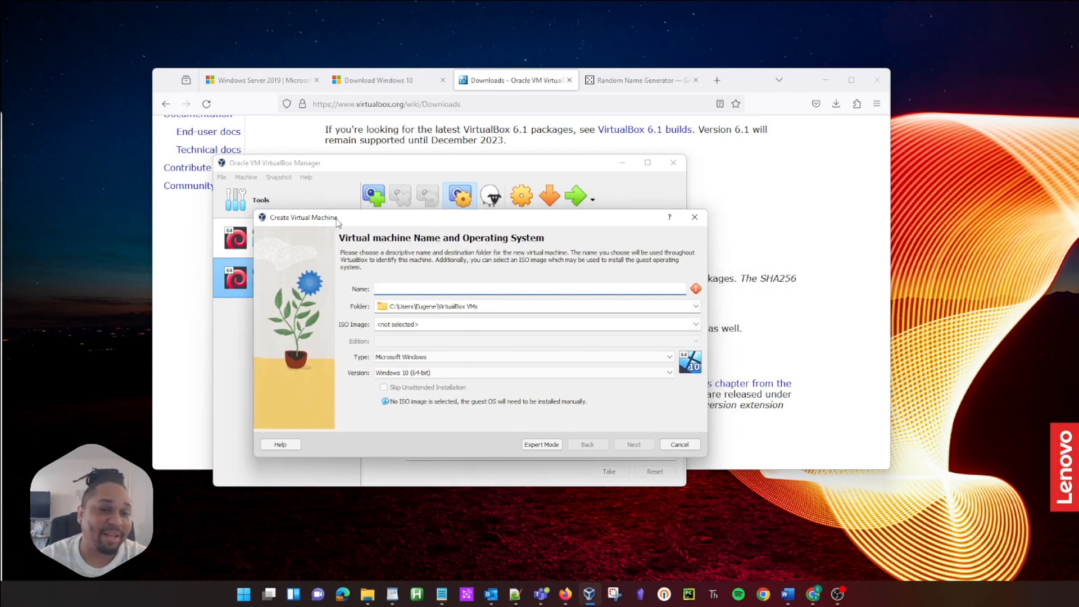
# Step: Name the VM 'DC', attach the Windows Server 2019 ISO, and skip unattended installation
pyautogui.click(418, 289)
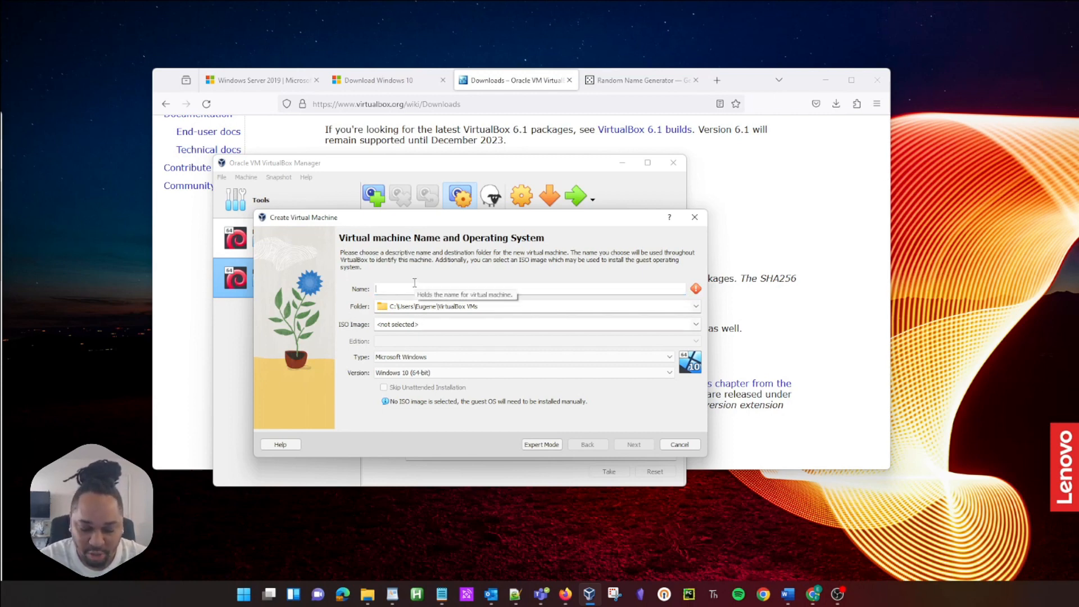
pyautogui.write('DC')
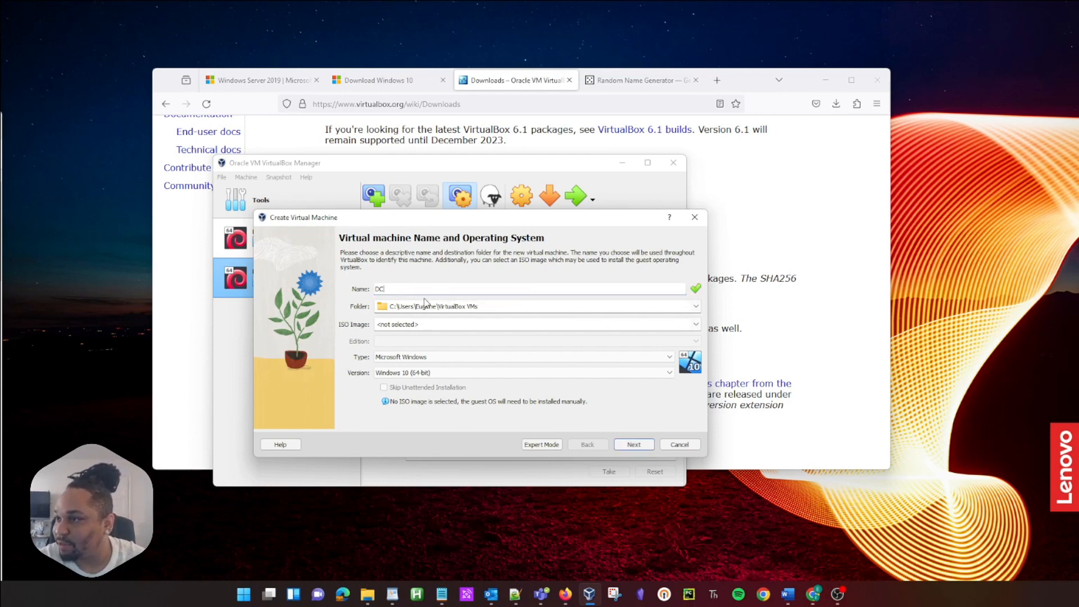
pyautogui.click(696, 326)
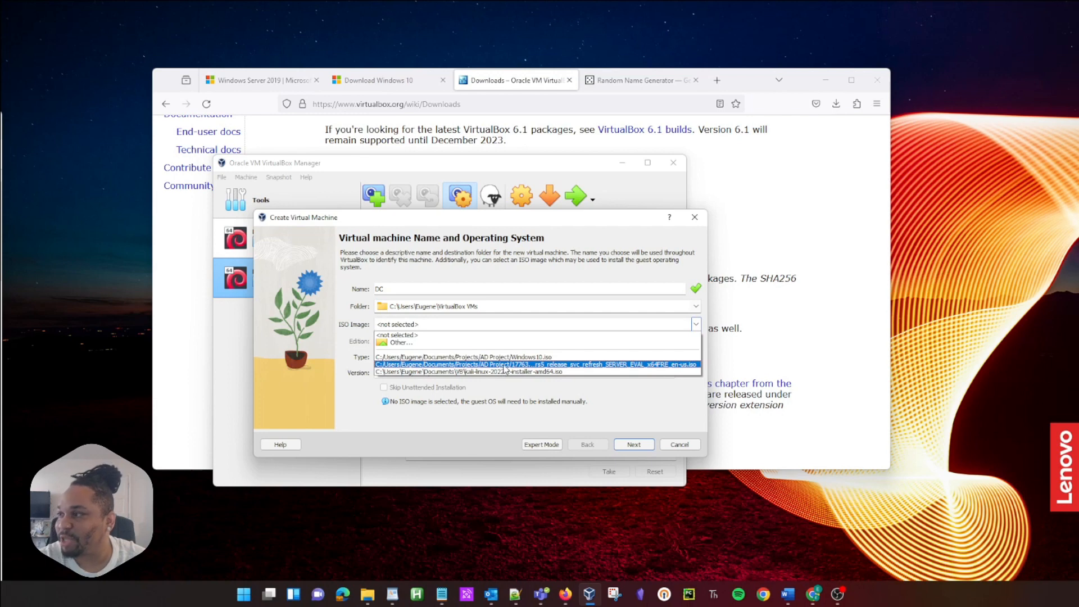
pyautogui.click(506, 365)
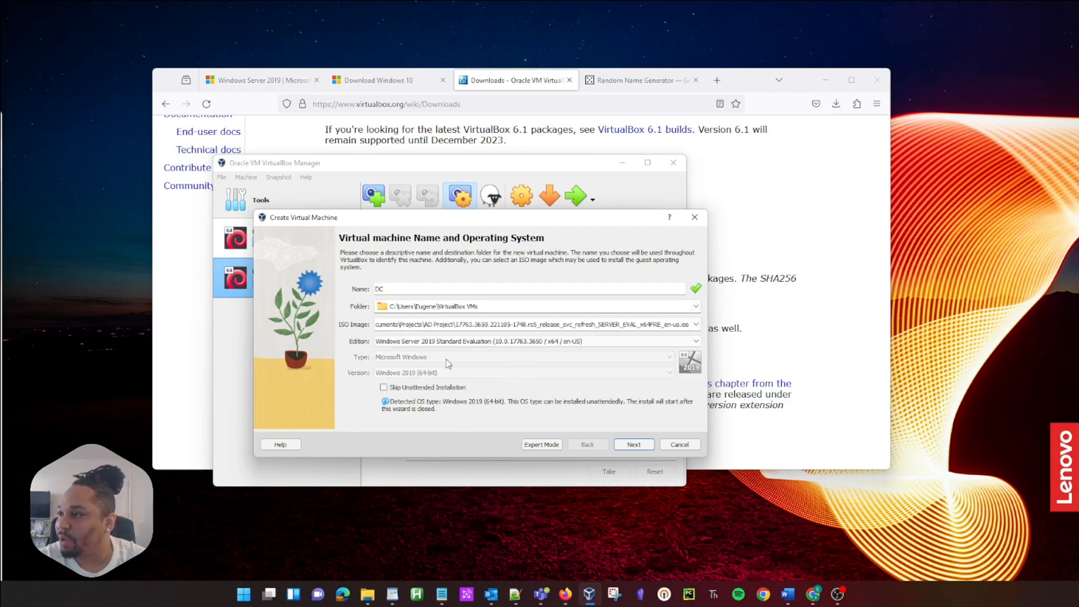
pyautogui.click(385, 388)
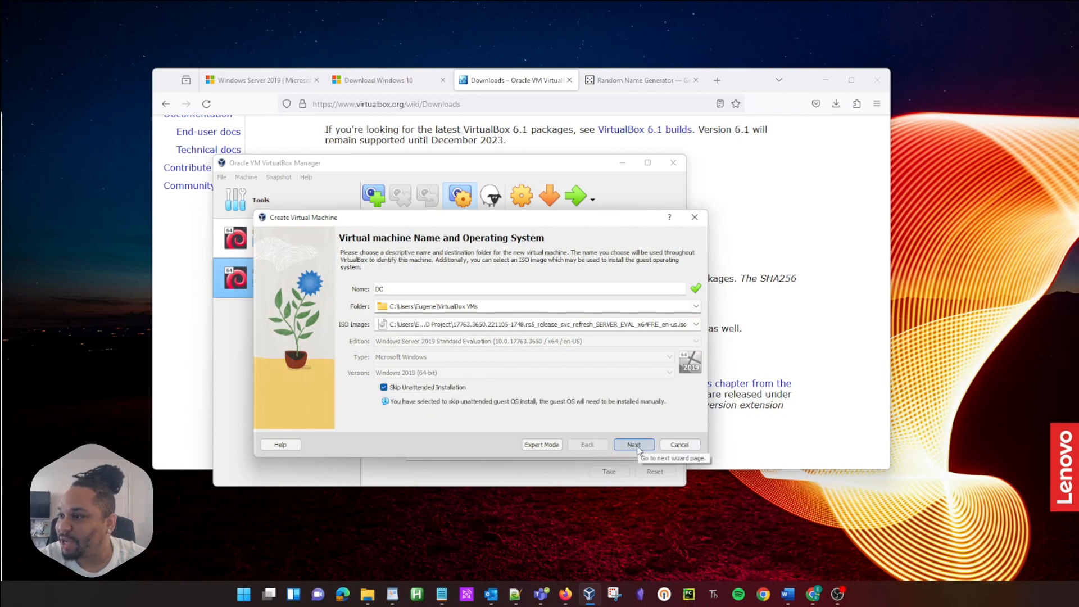
pyautogui.click(637, 447)
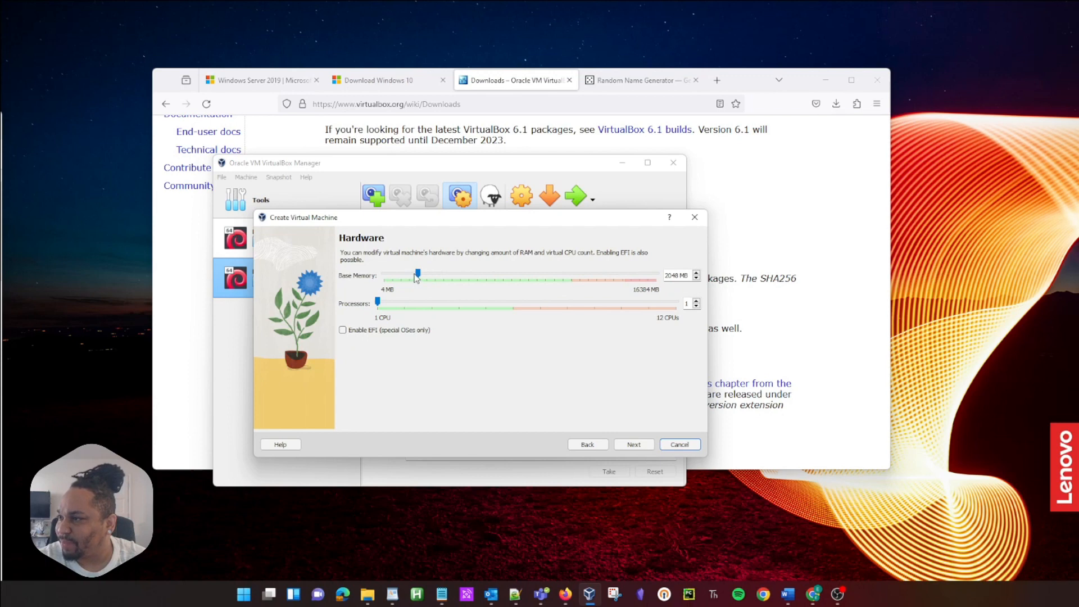
# Step: Give DC 2 processors with 2048 MB memory and a 50 GB virtual disk, then finish
pyautogui.moveTo(377, 302); pyautogui.dragTo(397, 303)
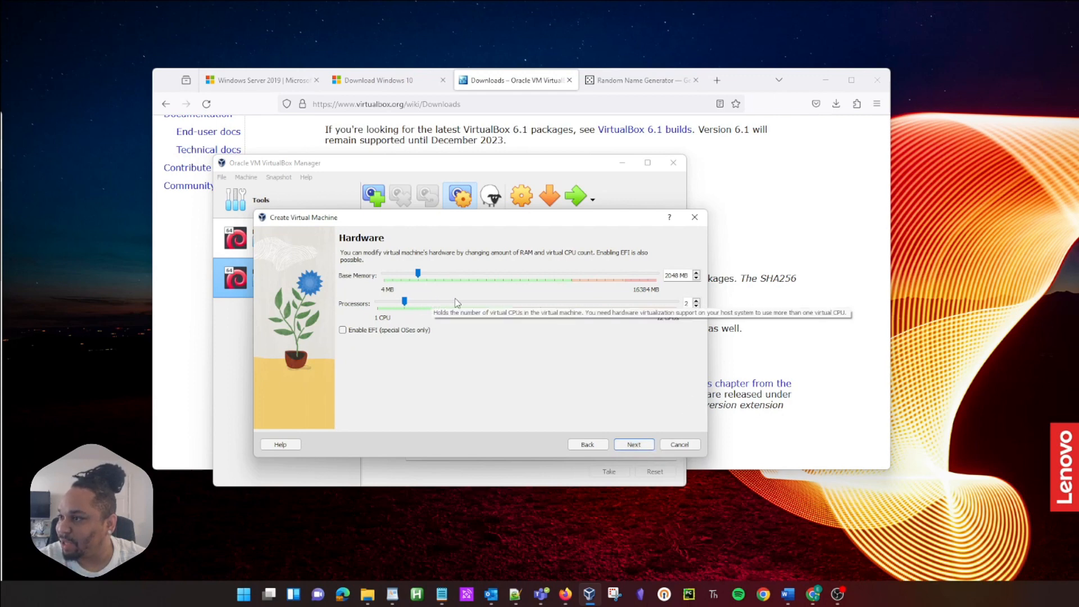
pyautogui.click(633, 445)
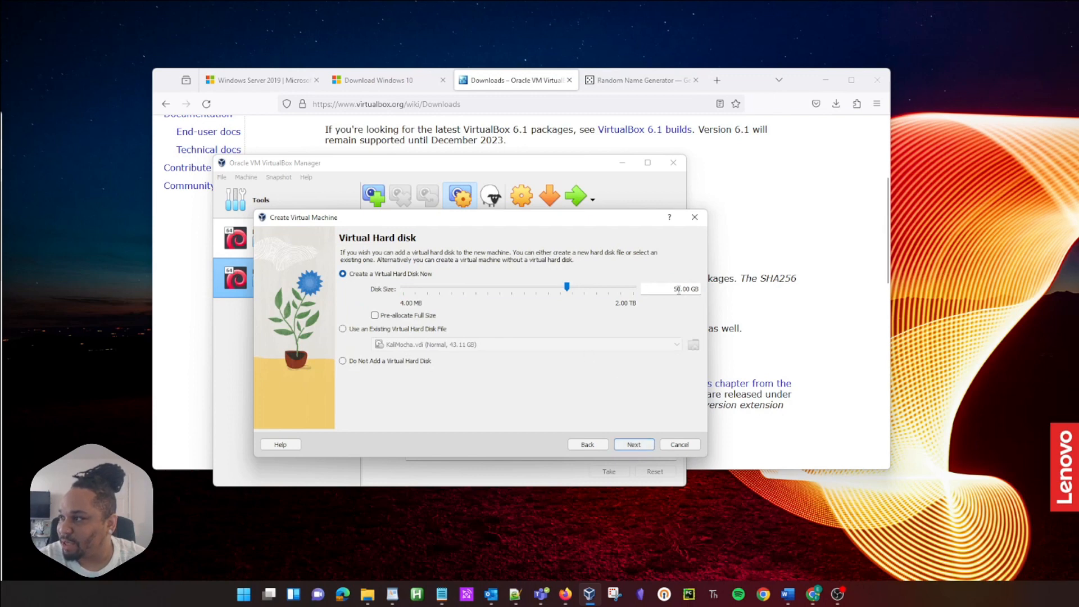
pyautogui.moveTo(673, 289); pyautogui.dragTo(686, 289)
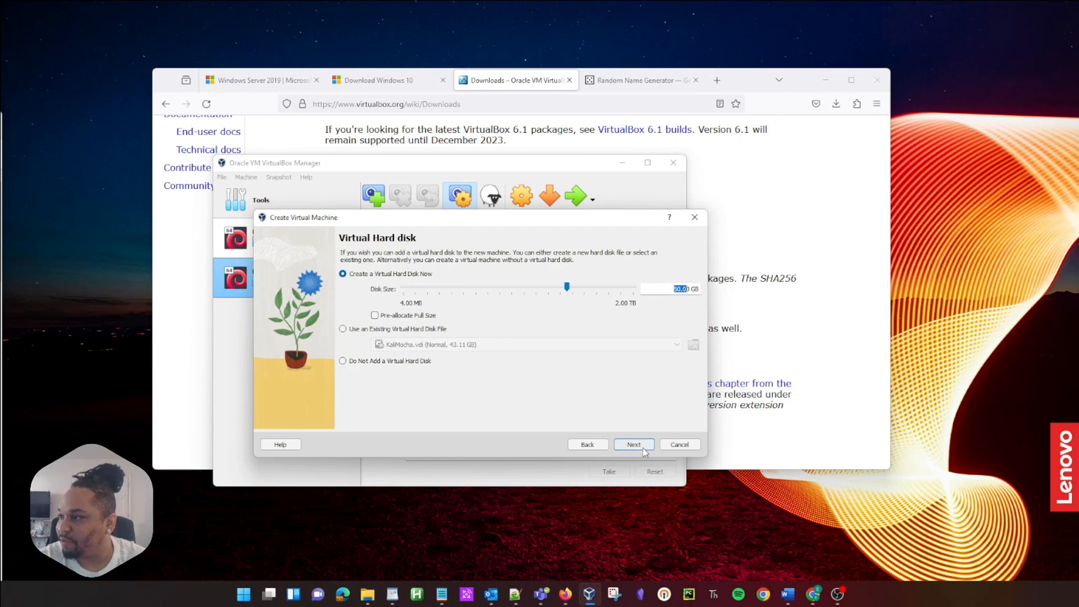
pyautogui.click(642, 447)
pyautogui.click(643, 447)
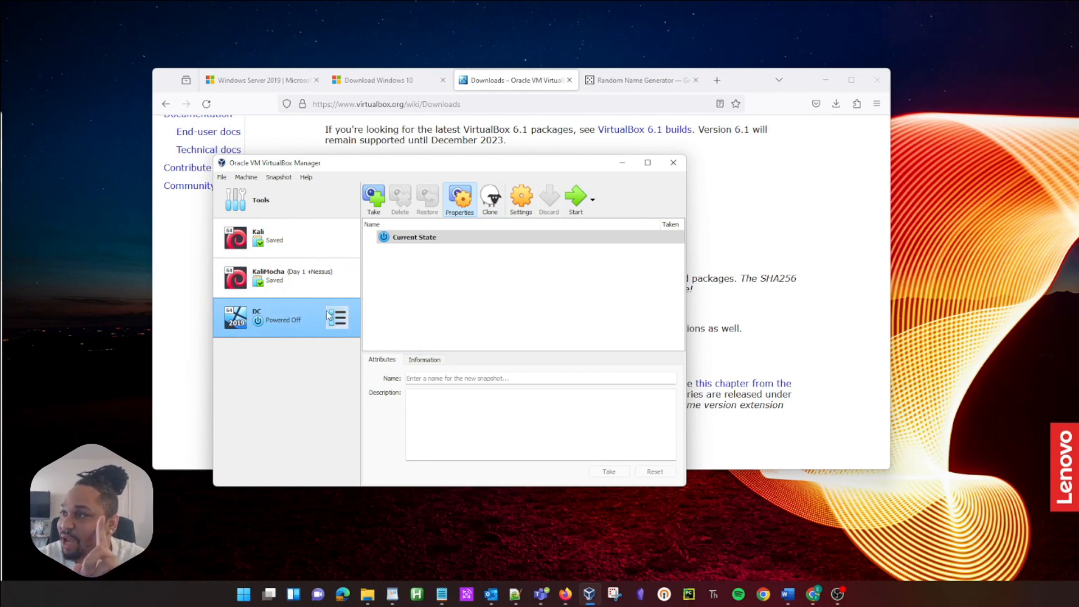
# Step: In DC's General > Advanced settings, set Shared Clipboard and Drag'n'Drop to Bidirectional
pyautogui.click(521, 204)
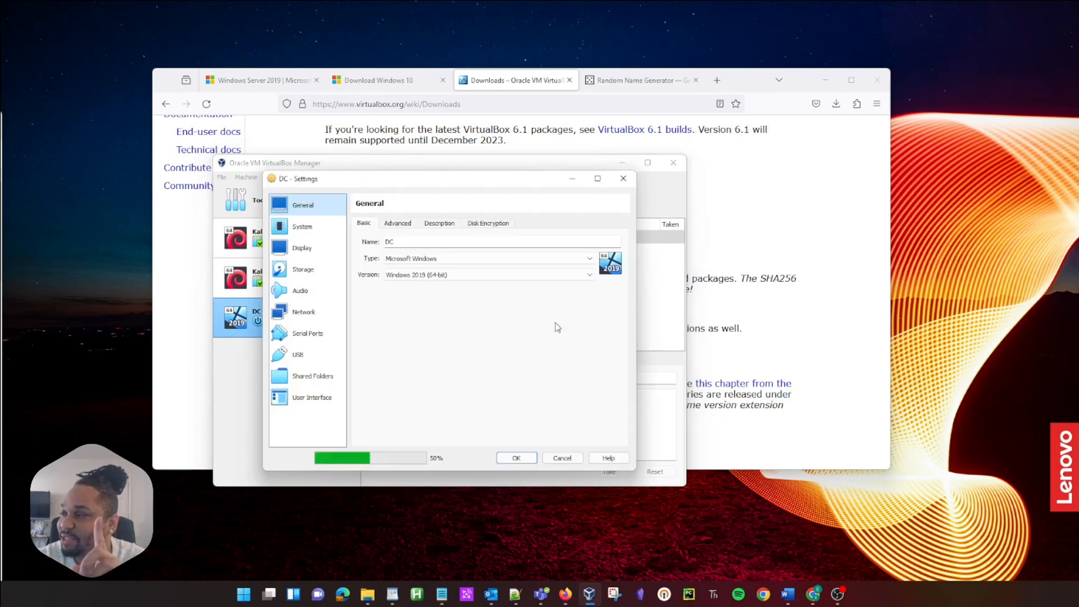
pyautogui.click(308, 254)
pyautogui.click(303, 206)
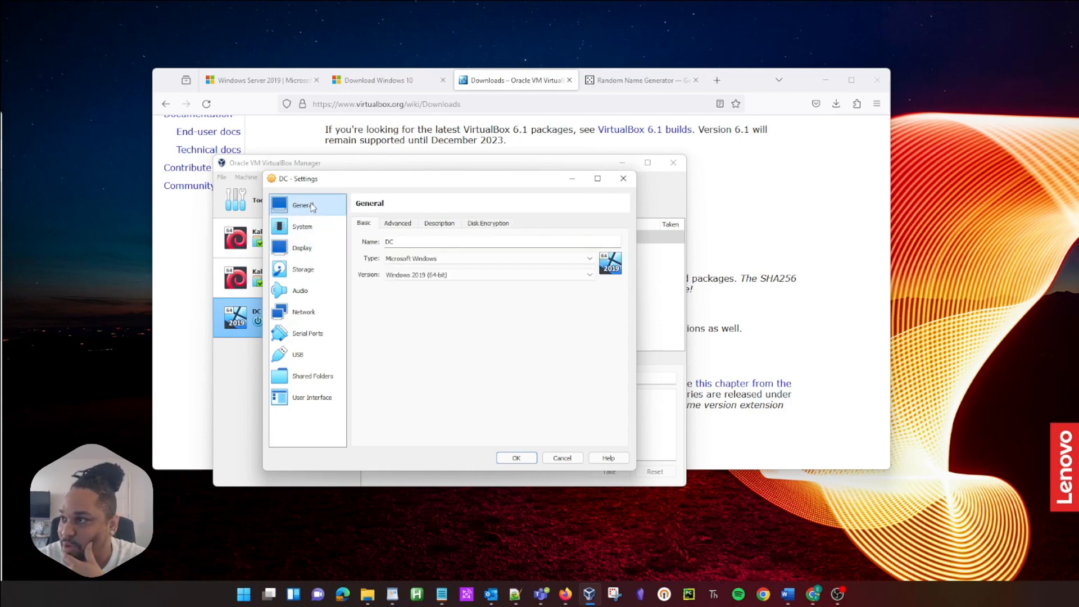
pyautogui.click(396, 223)
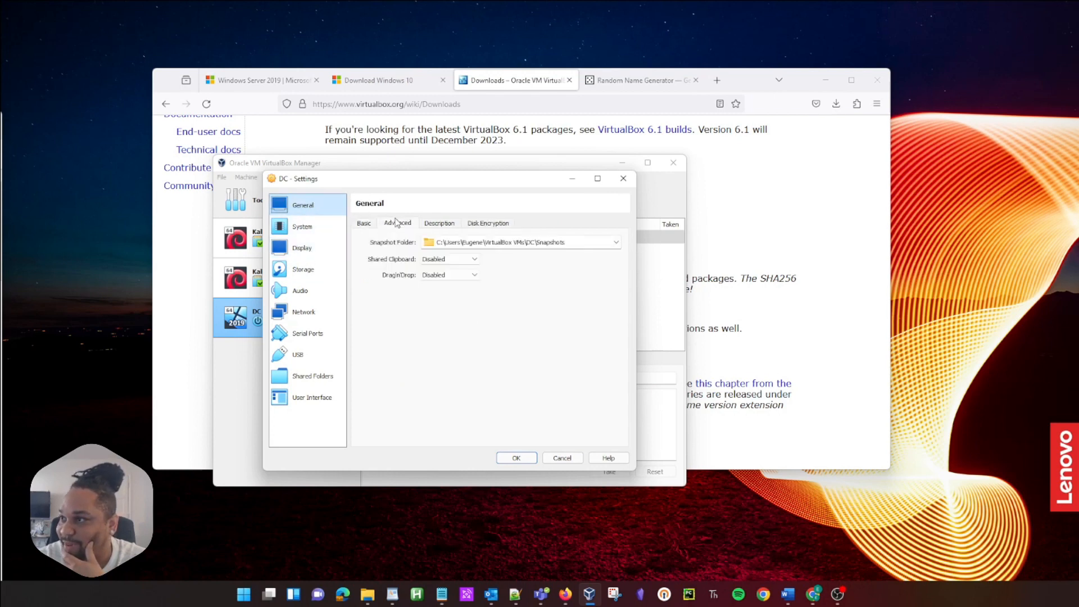
pyautogui.click(433, 259)
pyautogui.click(439, 291)
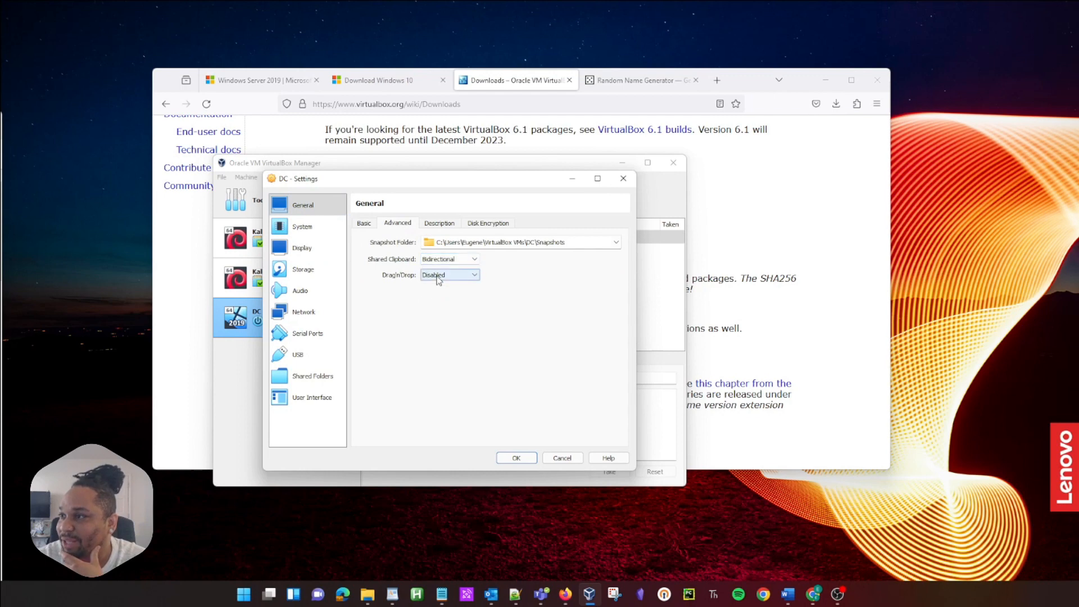
pyautogui.click(438, 276)
pyautogui.click(439, 307)
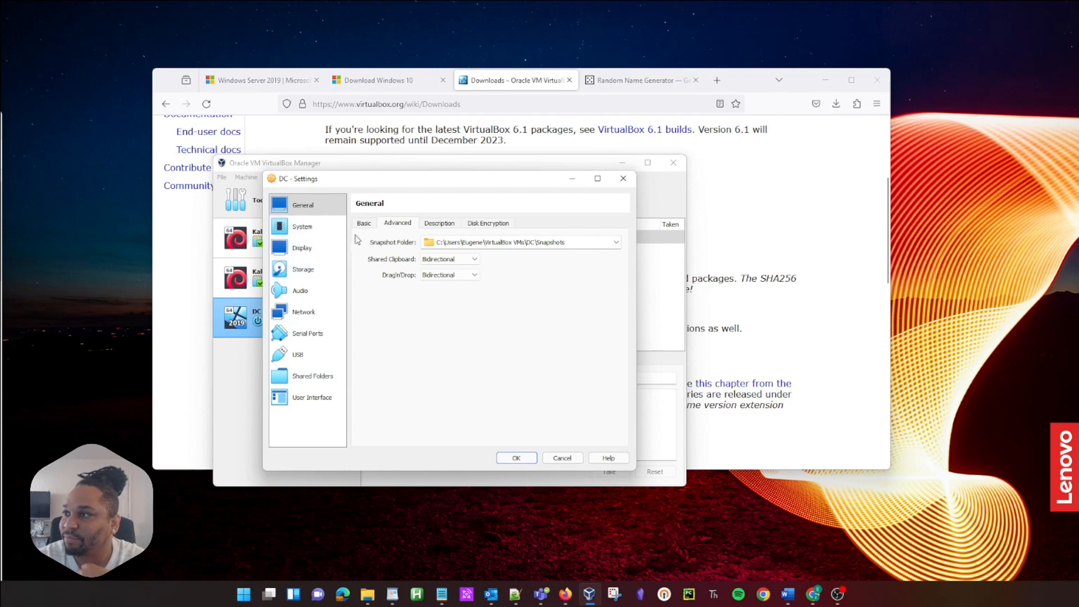
# Step: Review the Display, Audio and Storage settings pages
pyautogui.click(304, 249)
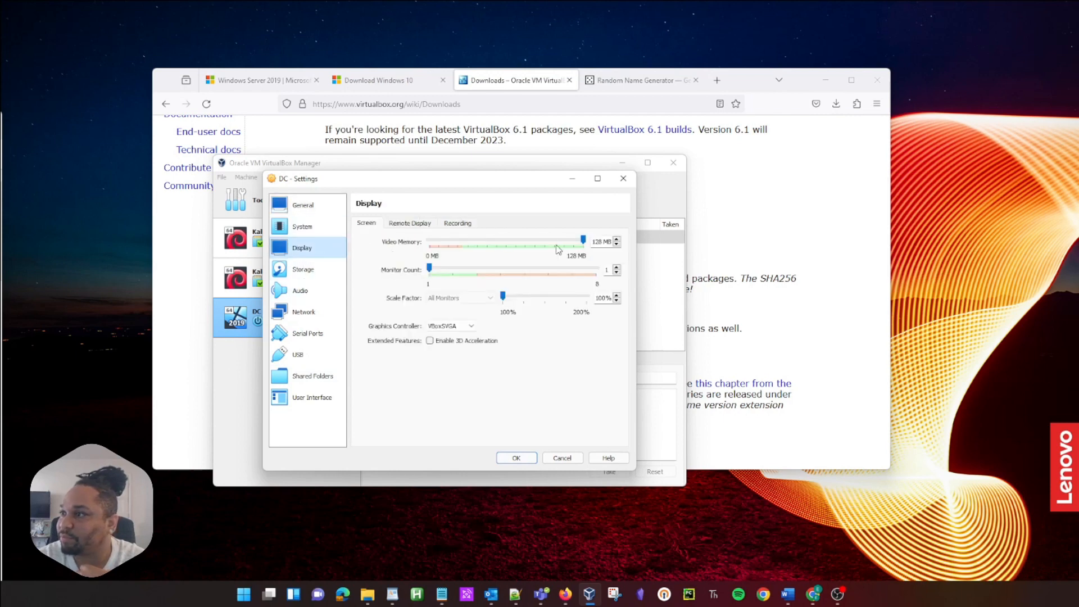
pyautogui.click(308, 291)
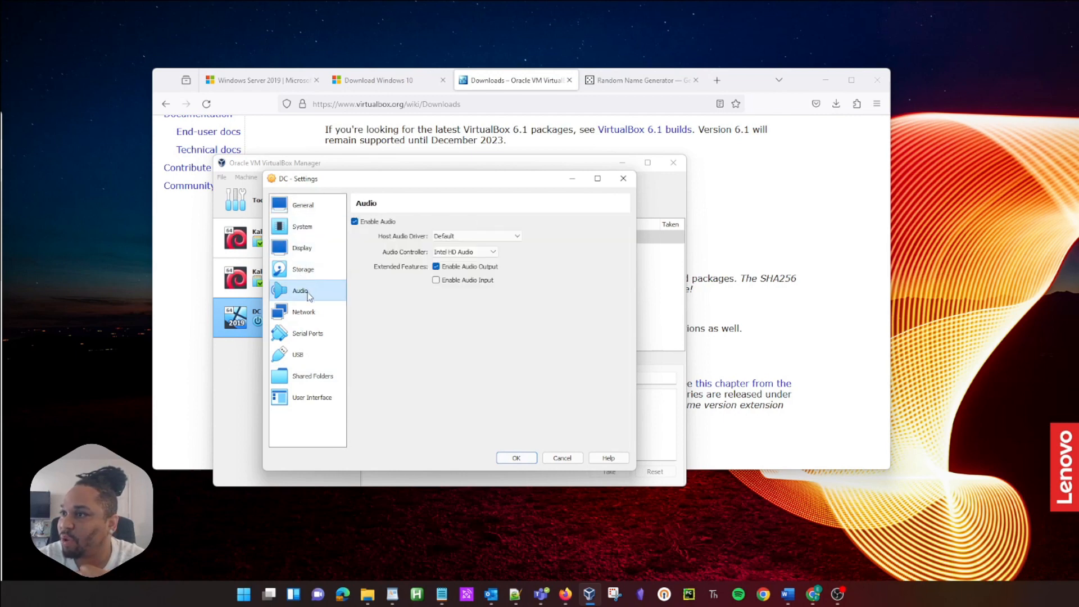
pyautogui.click(308, 279)
pyautogui.click(307, 291)
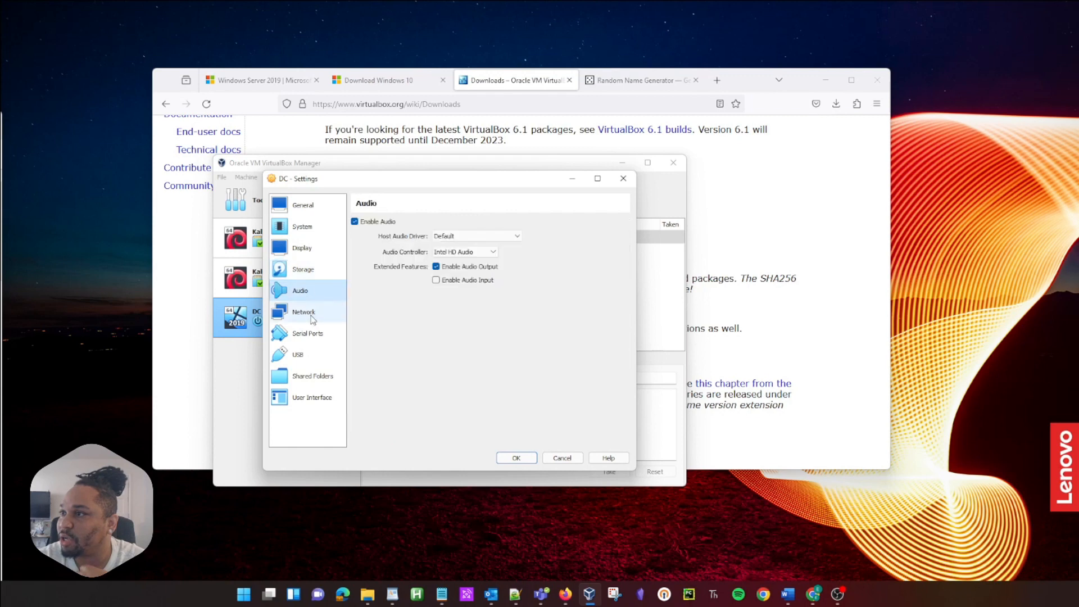
# Step: Enable network adapter 2 on an internal network, keeping adapter 1 on NAT
pyautogui.click(319, 319)
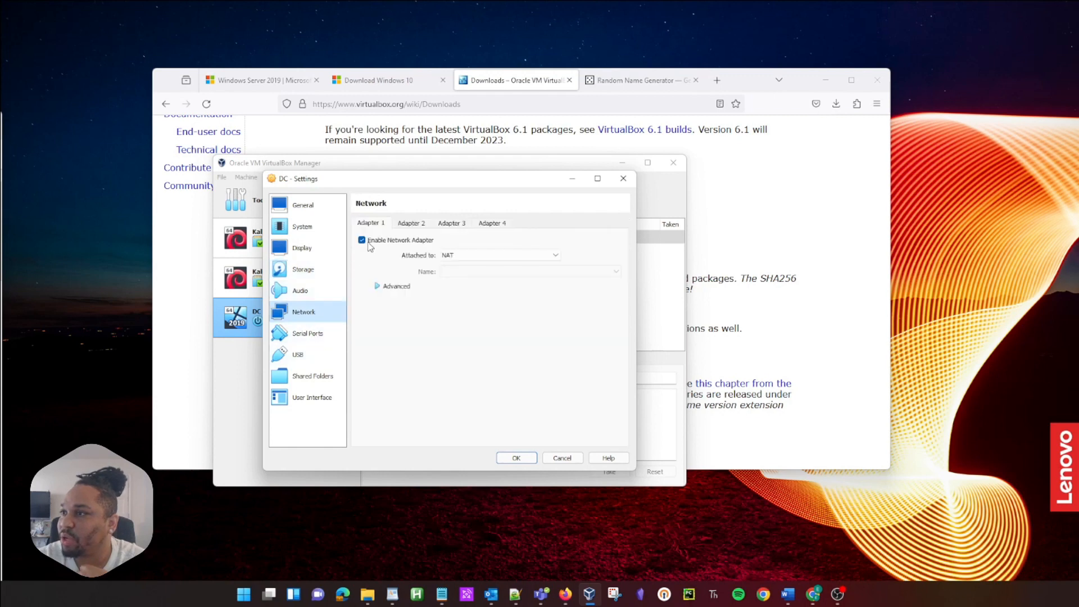
pyautogui.click(410, 223)
pyautogui.click(363, 240)
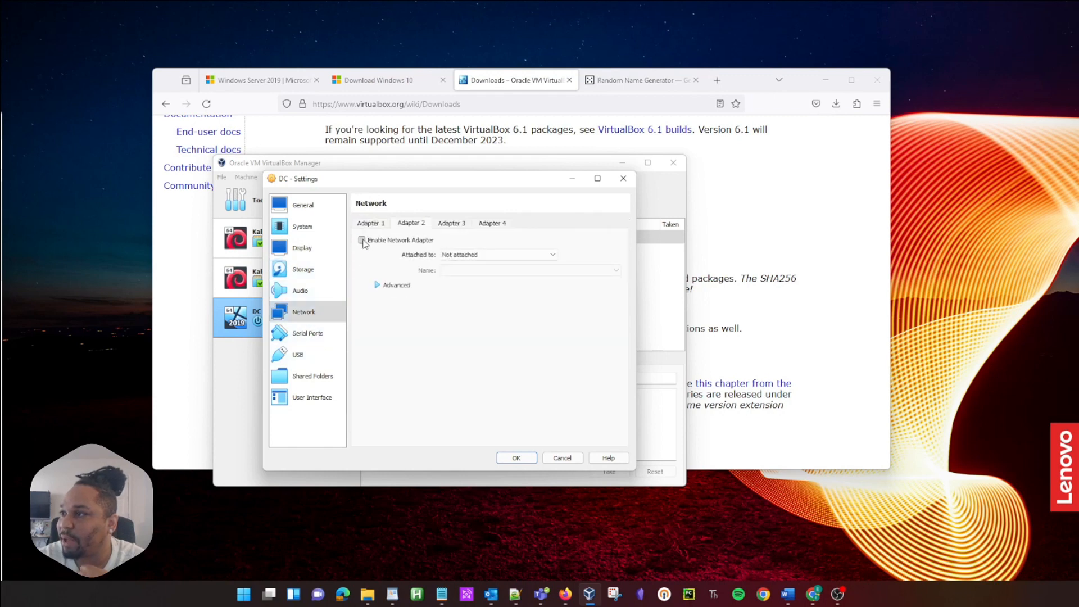
pyautogui.click(484, 255)
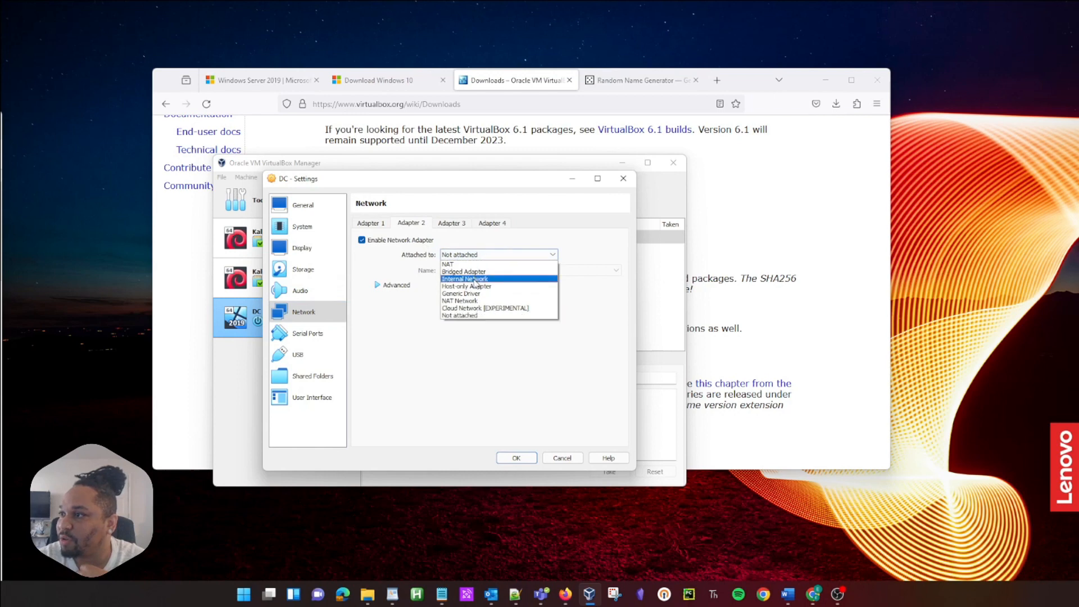
pyautogui.click(475, 279)
pyautogui.click(368, 223)
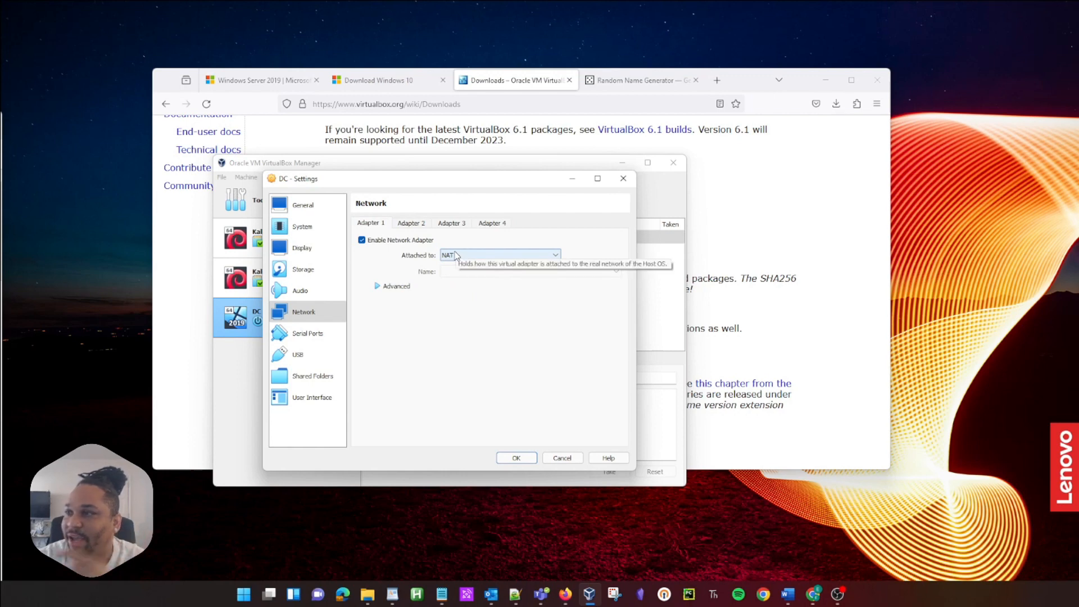
pyautogui.click(417, 224)
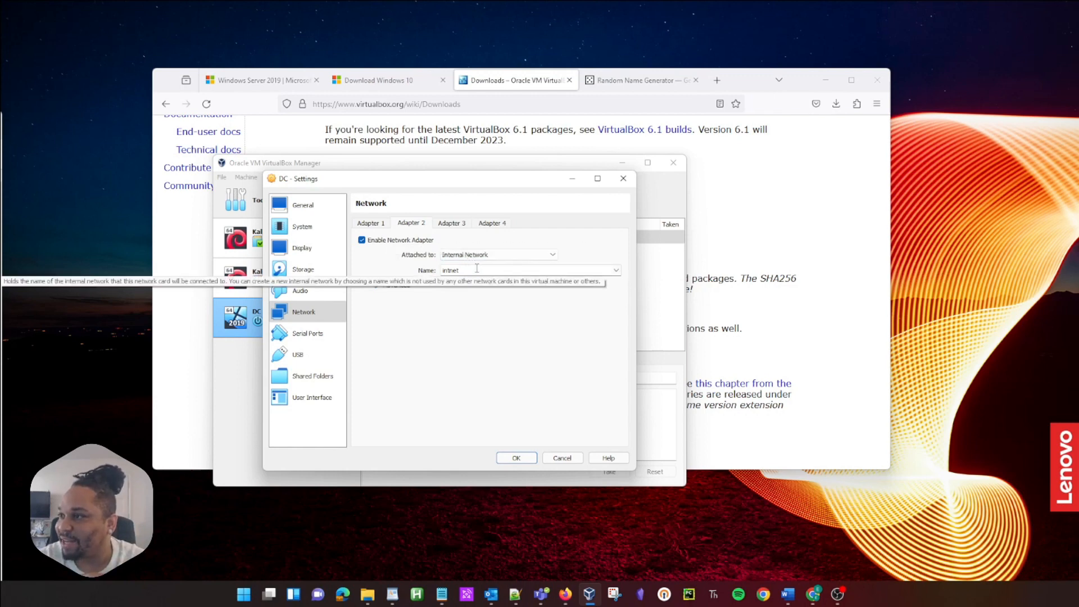
# Step: Review the USB, serial, shared folder, interface, audio, display and system pages, then save
pyautogui.click(300, 355)
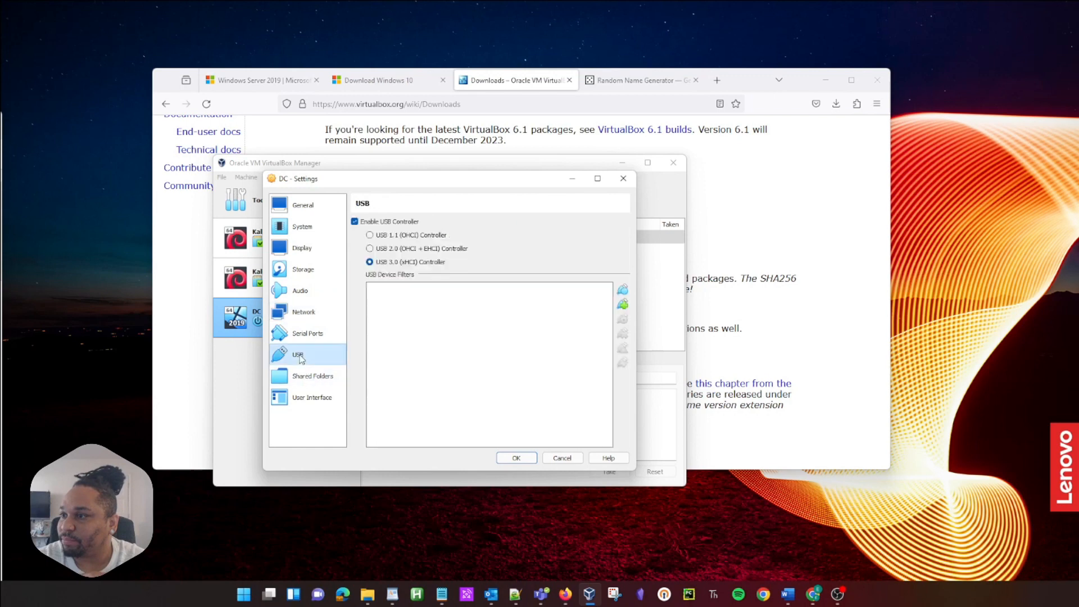
pyautogui.click(302, 335)
pyautogui.click(315, 381)
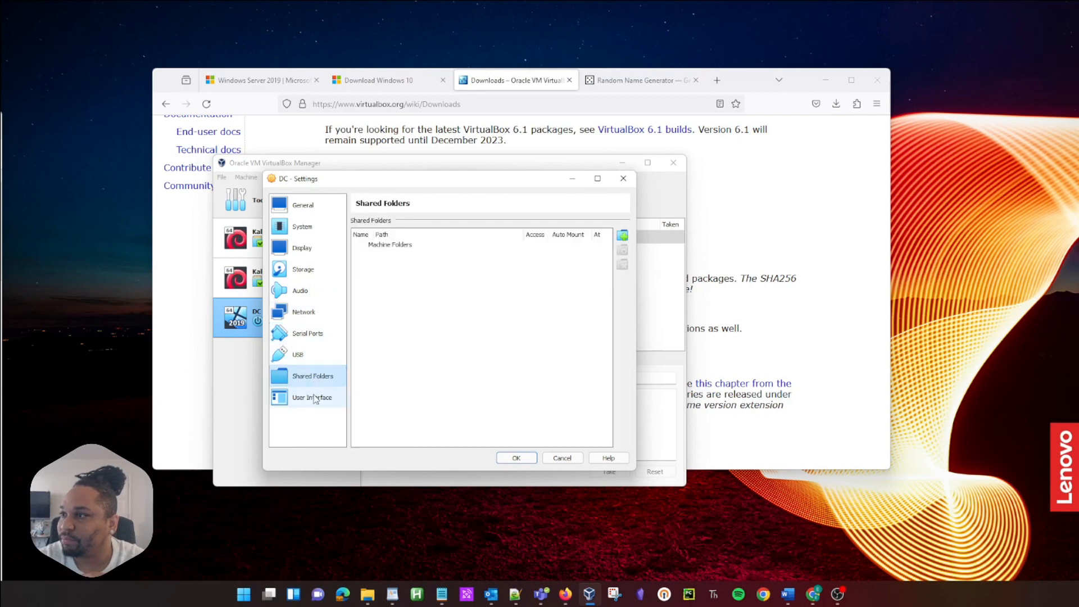
pyautogui.click(311, 398)
pyautogui.click(318, 292)
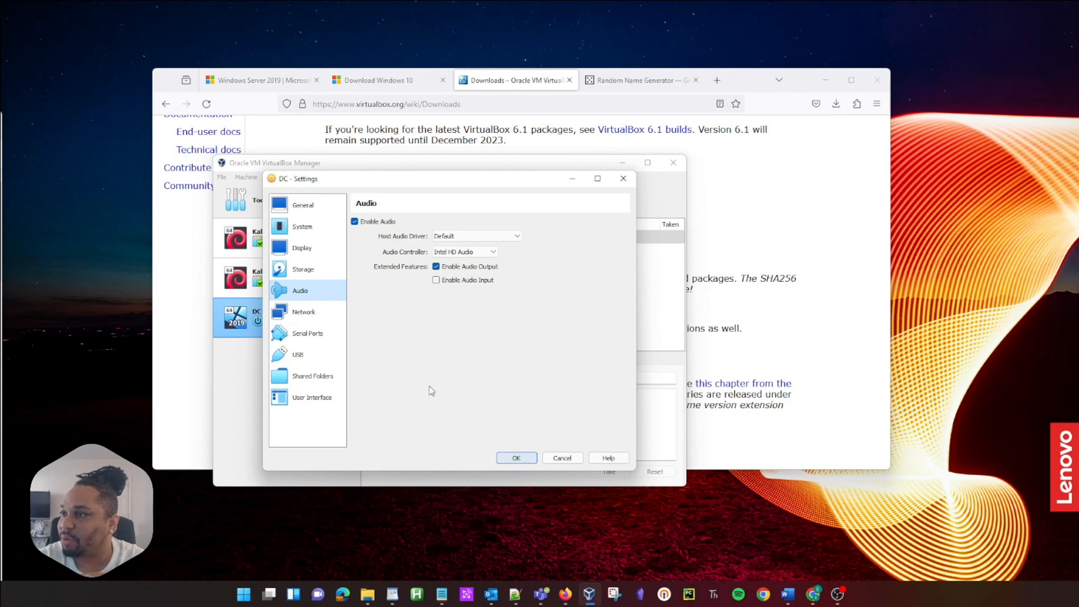
pyautogui.click(302, 247)
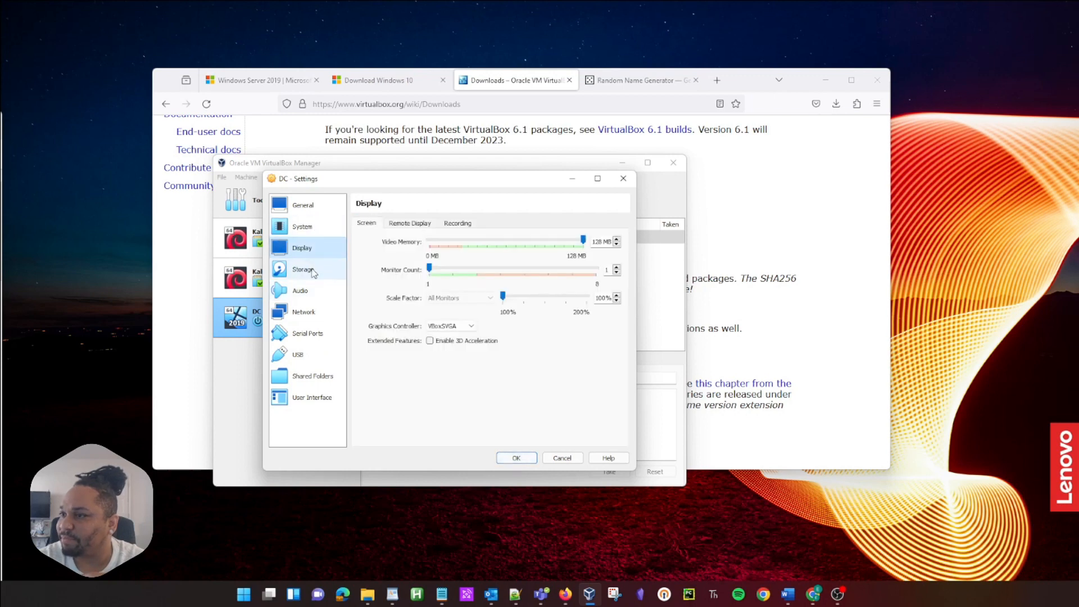
pyautogui.click(307, 229)
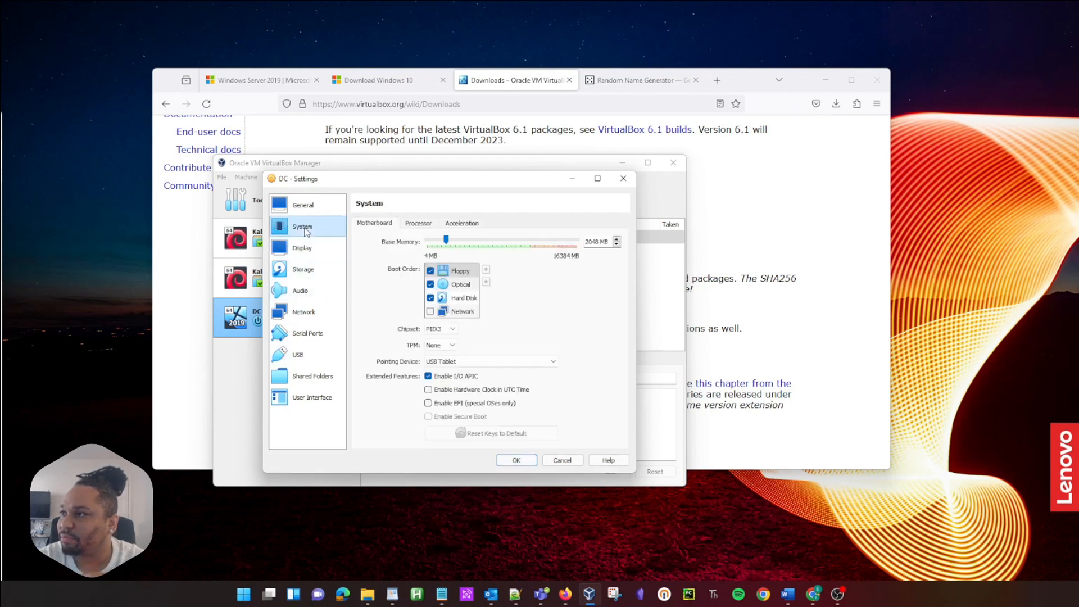
pyautogui.click(430, 224)
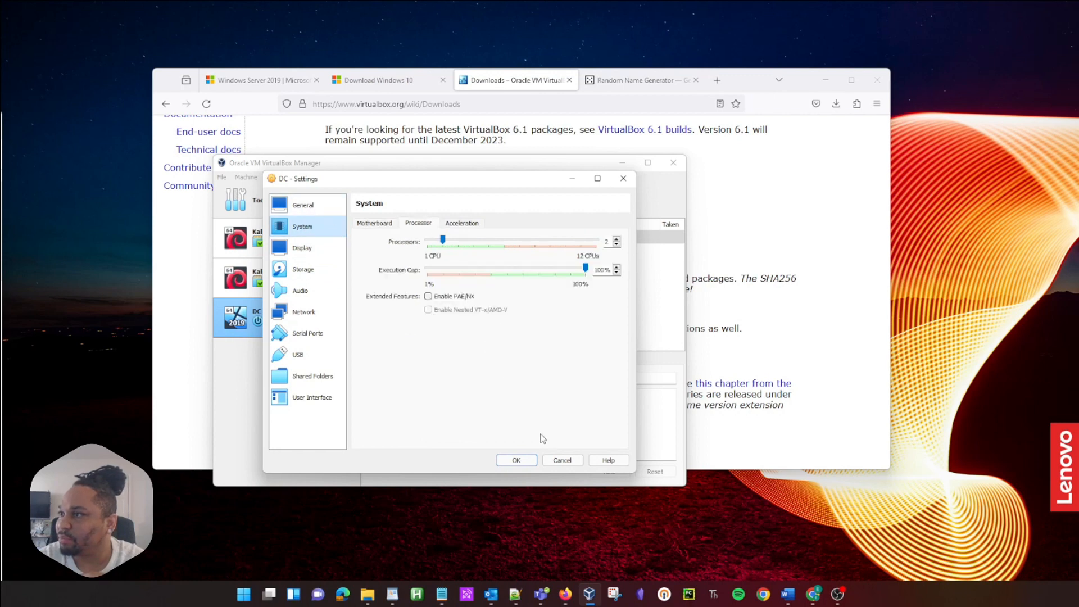
pyautogui.click(516, 460)
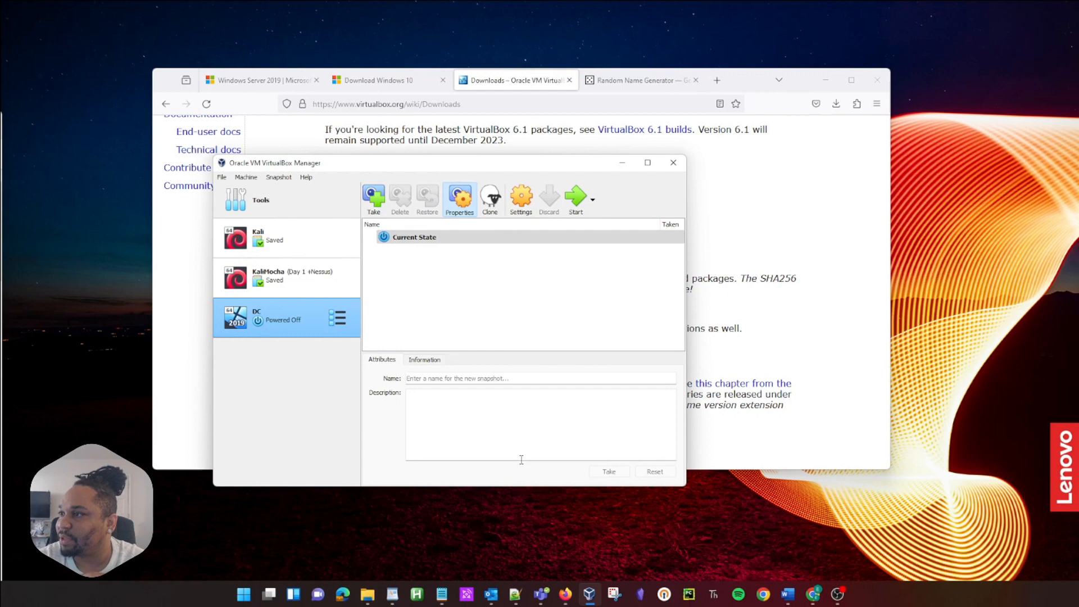
# Step: Start the DC machine and enlarge its window to the setup language screen
pyautogui.click(574, 201)
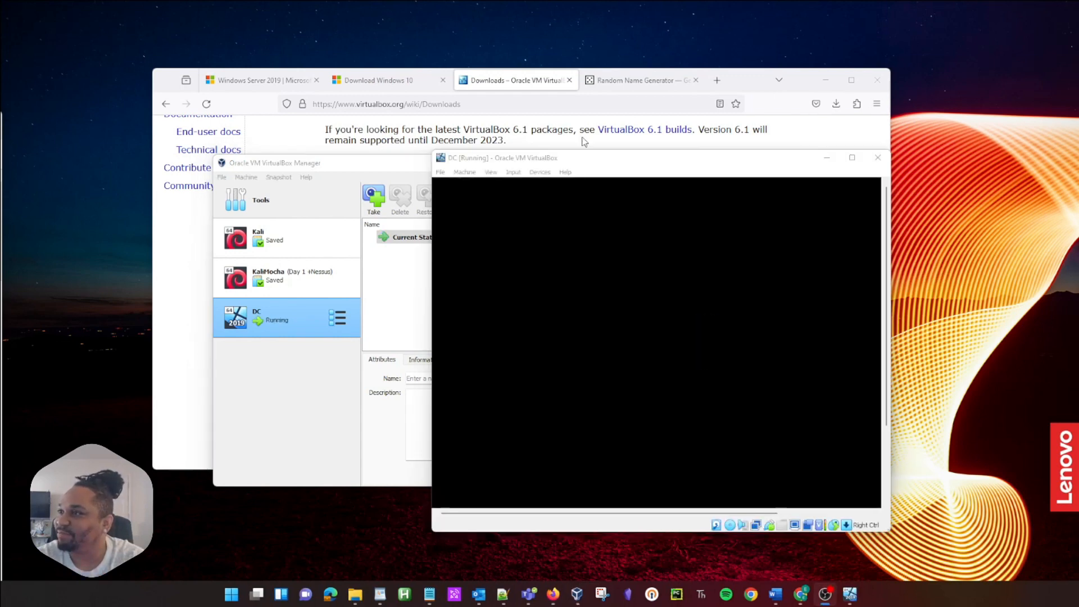
pyautogui.moveTo(431, 151); pyautogui.dragTo(231, 46)
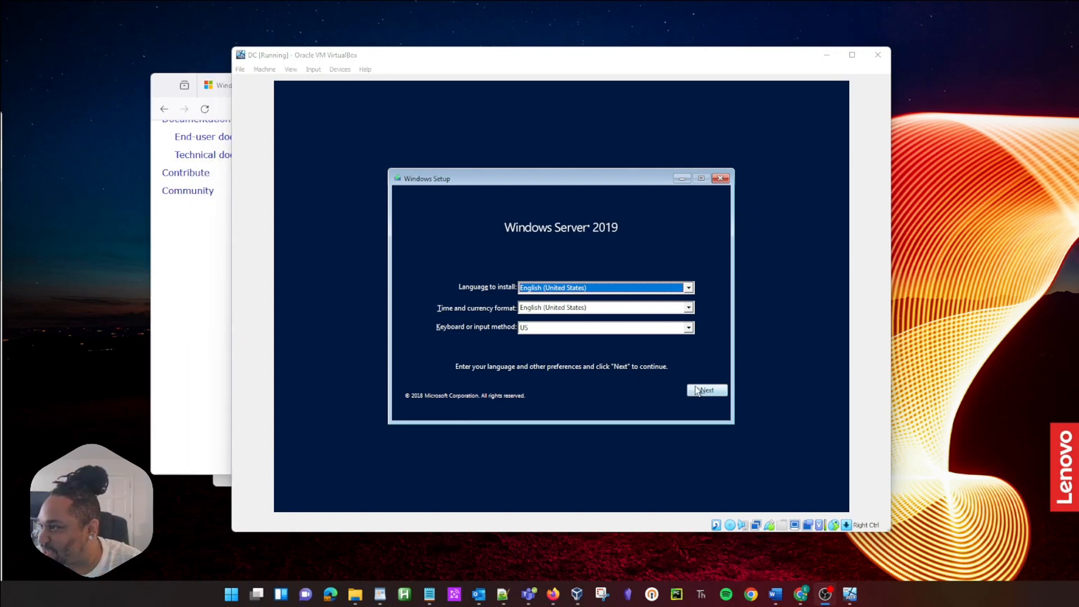
# Step: Keep default language, begin installing, and choose Standard Evaluation (Desktop Experience)
pyautogui.click(707, 391)
pyautogui.click(553, 299)
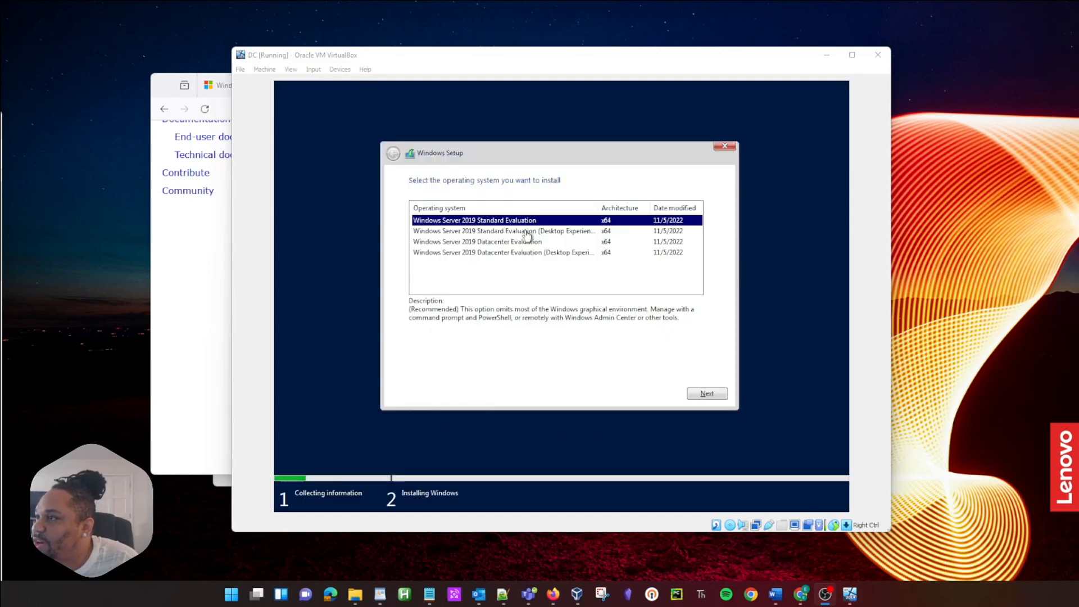
pyautogui.click(552, 233)
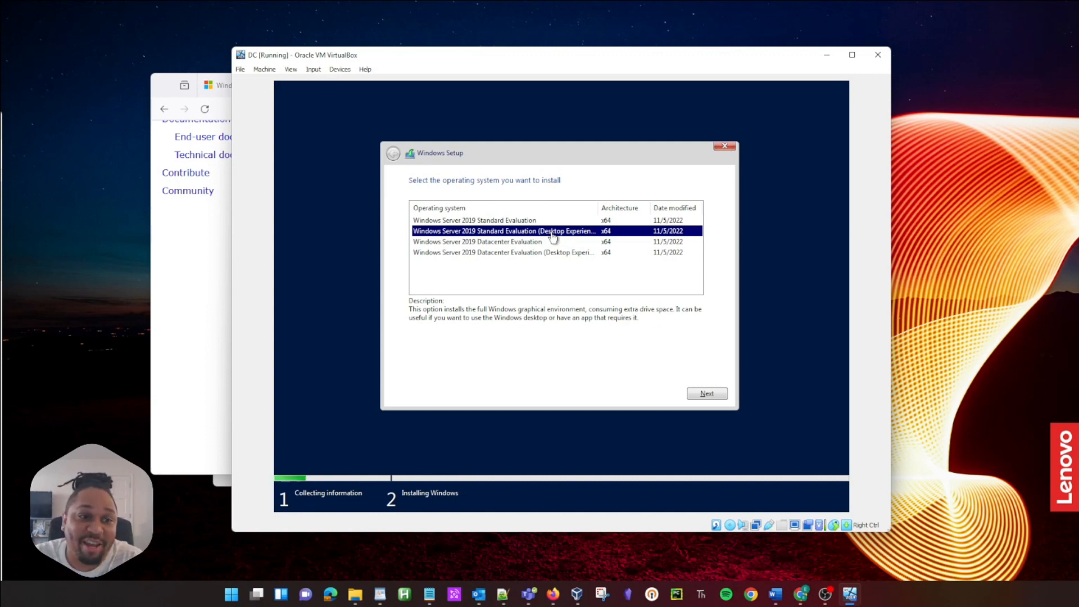
pyautogui.click(720, 392)
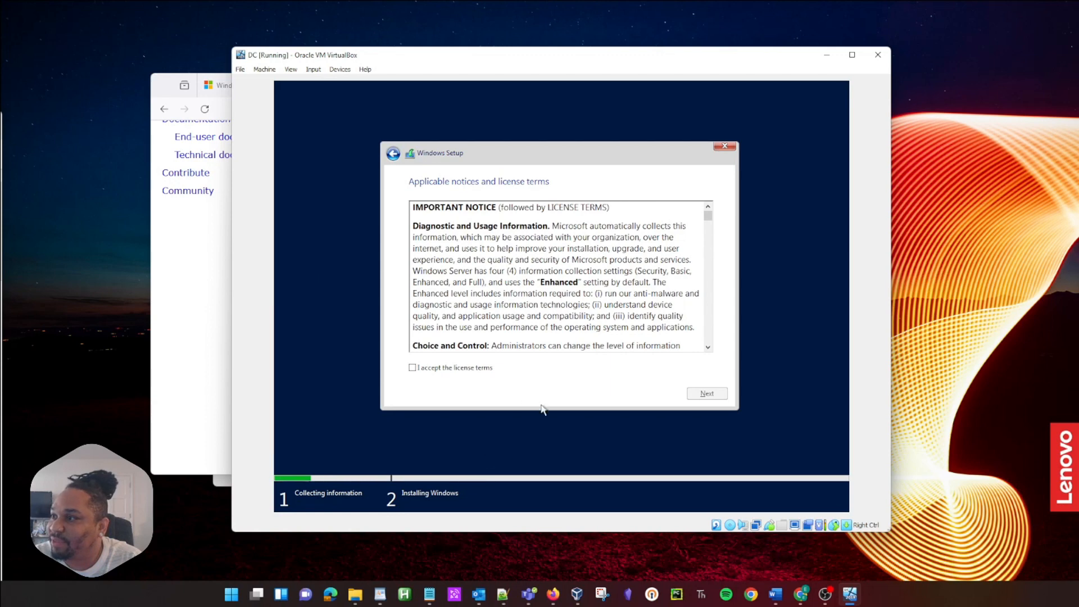
# Step: Accept the license and run a Custom install onto unallocated Drive 0
pyautogui.click(473, 368)
pyautogui.click(708, 393)
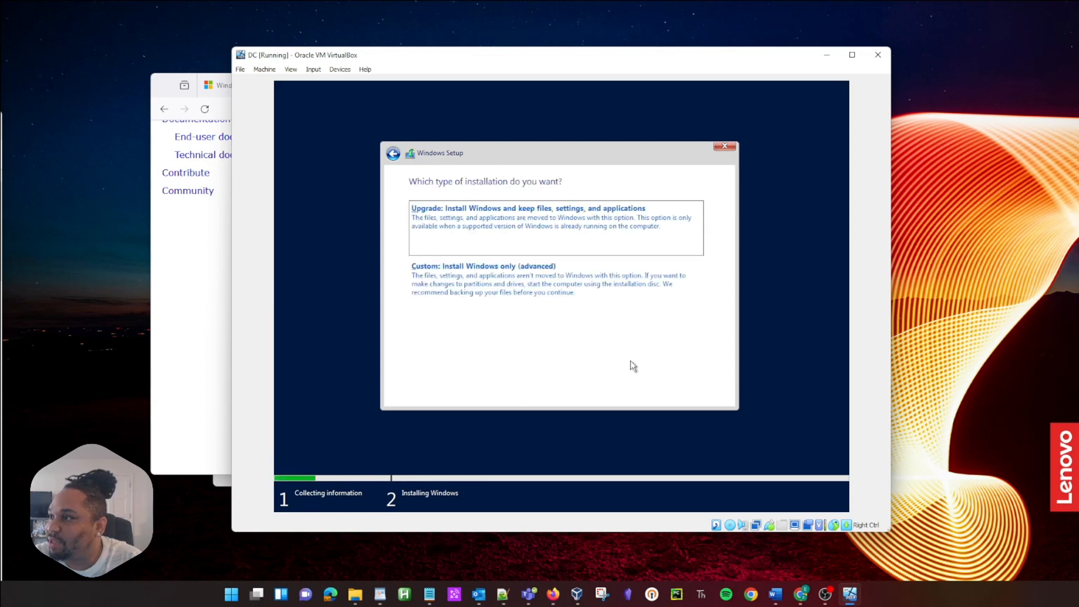
pyautogui.click(522, 279)
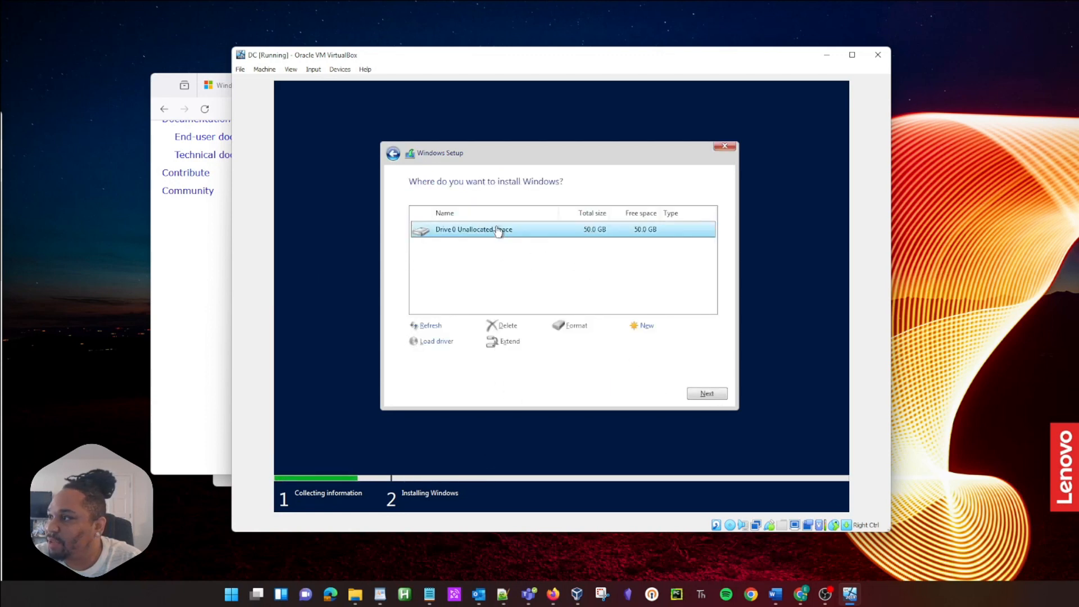
pyautogui.click(698, 393)
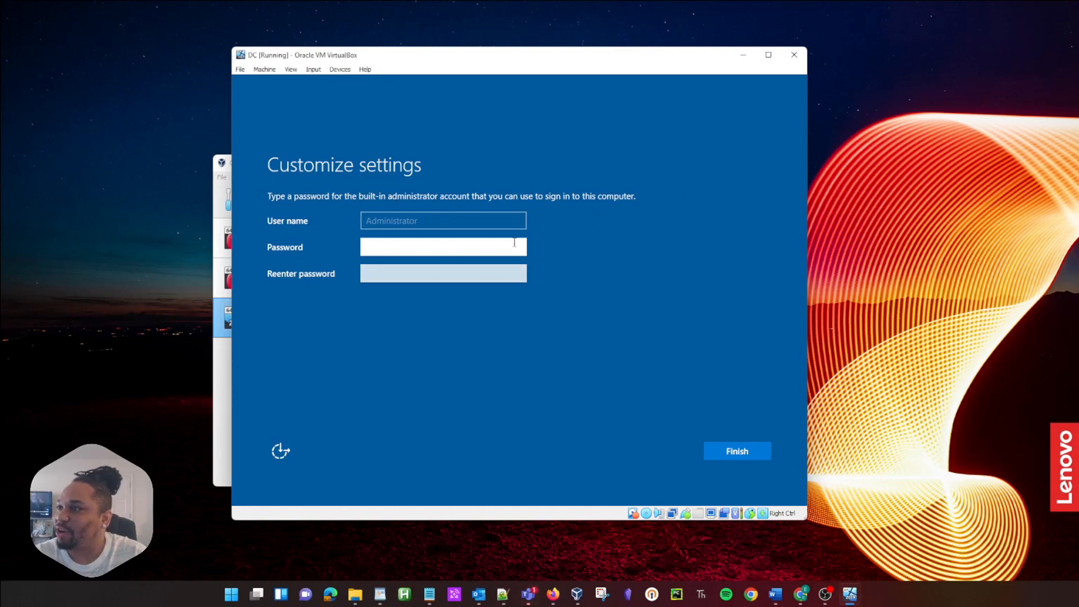
# Step: Enter and confirm the built-in Administrator password to finish setup
pyautogui.click(474, 253)
pyautogui.write('••')
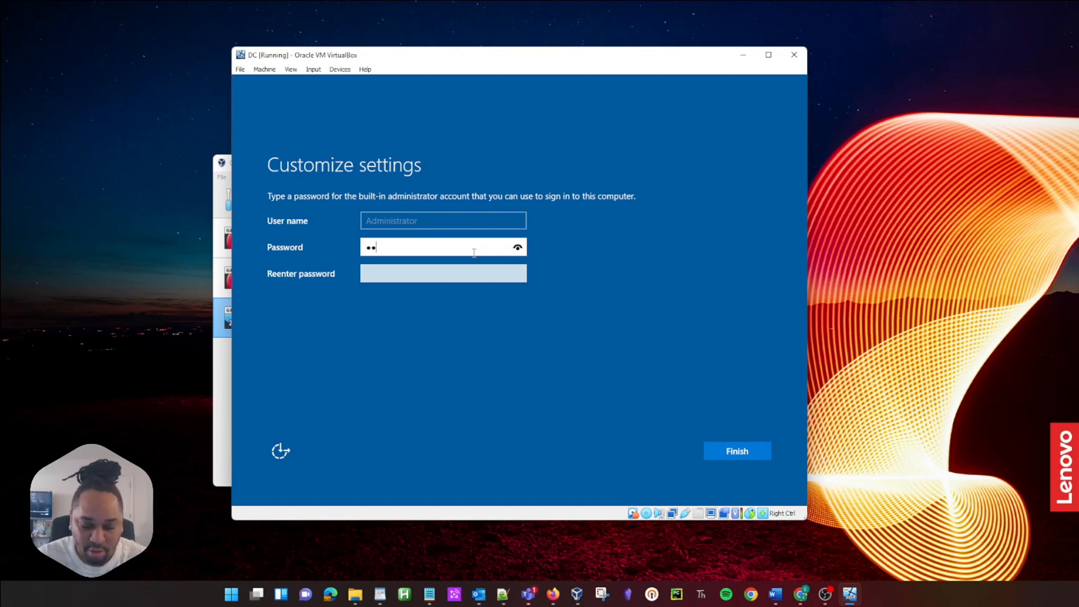
pyautogui.write('•••••••')
pyautogui.press('Tab')
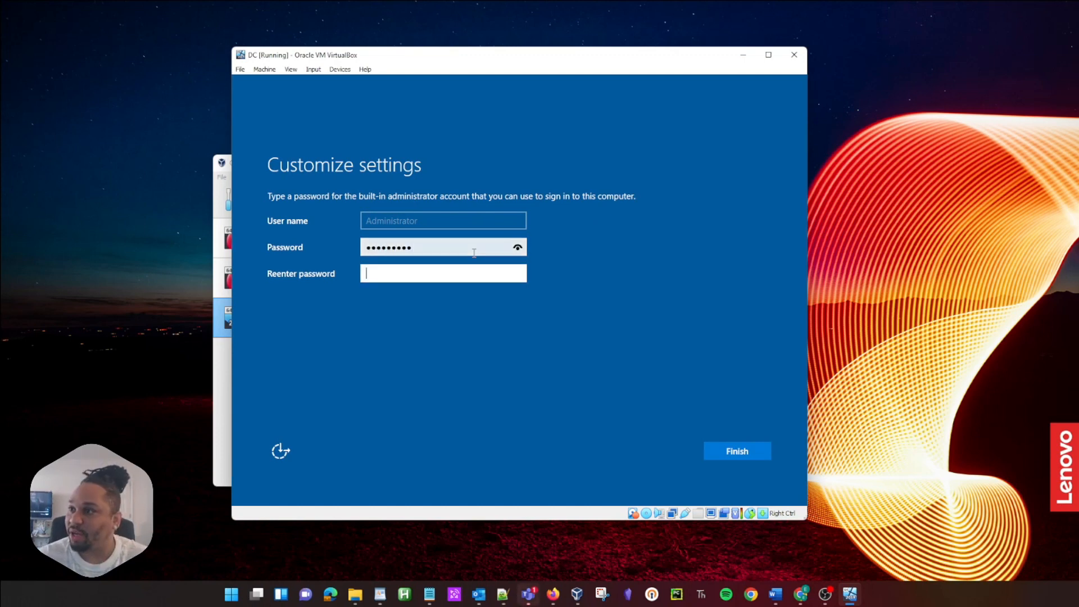
pyautogui.write('•••••••')
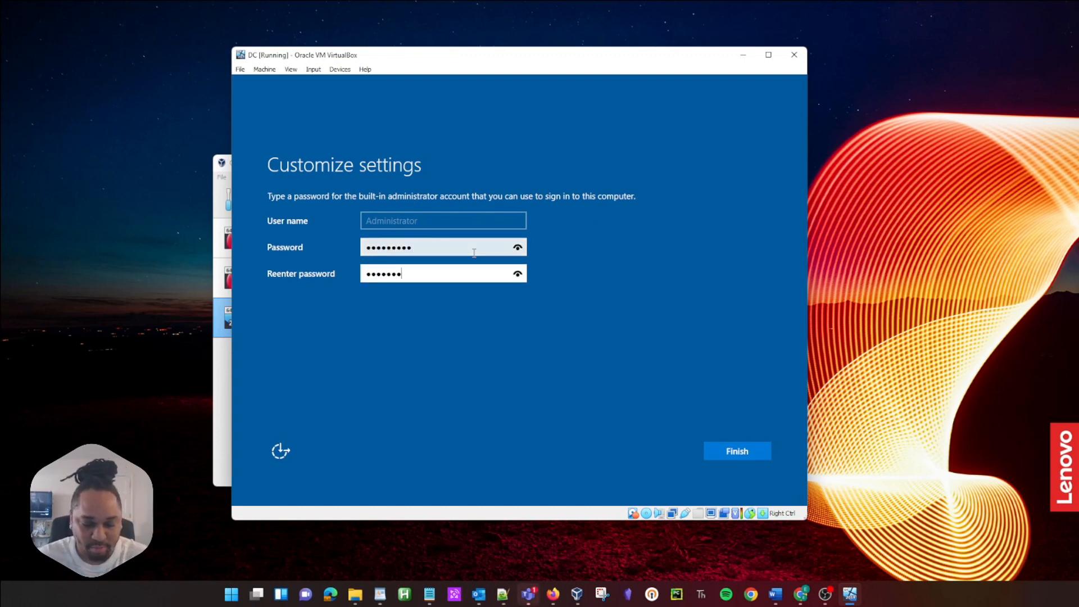
pyautogui.write('••')
pyautogui.press('Return')
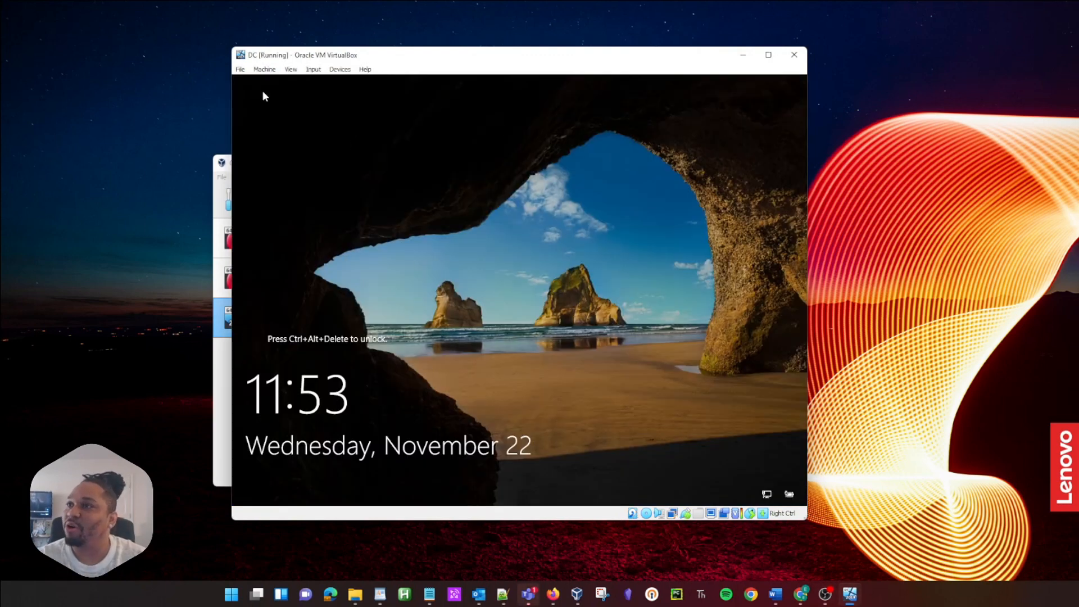
# Step: Send Ctrl-Alt-Del via Input > Keyboard to unlock the server
pyautogui.click(314, 69)
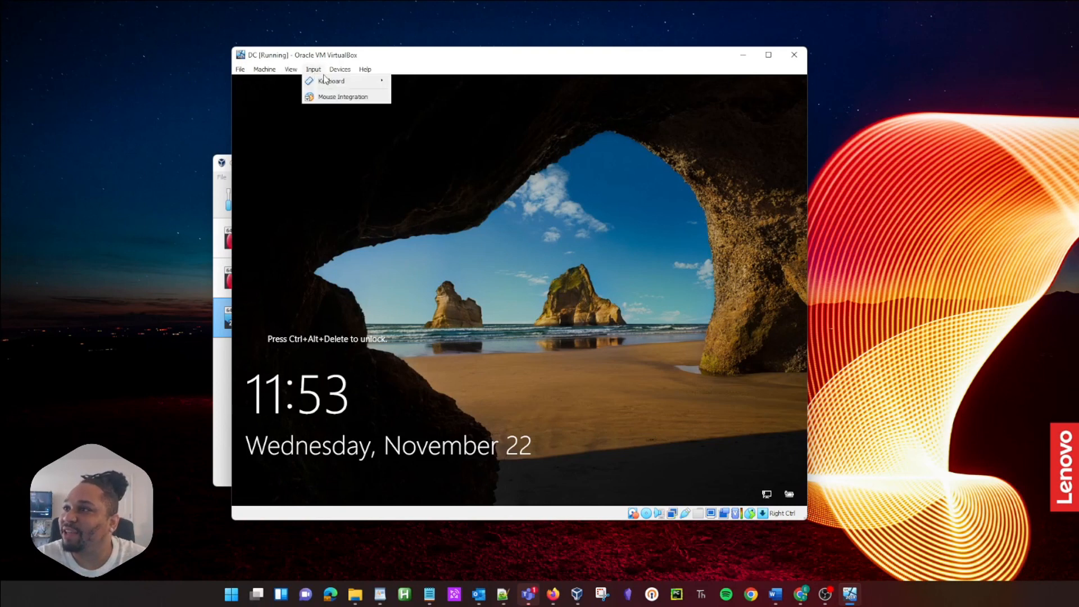
pyautogui.moveTo(325, 79)
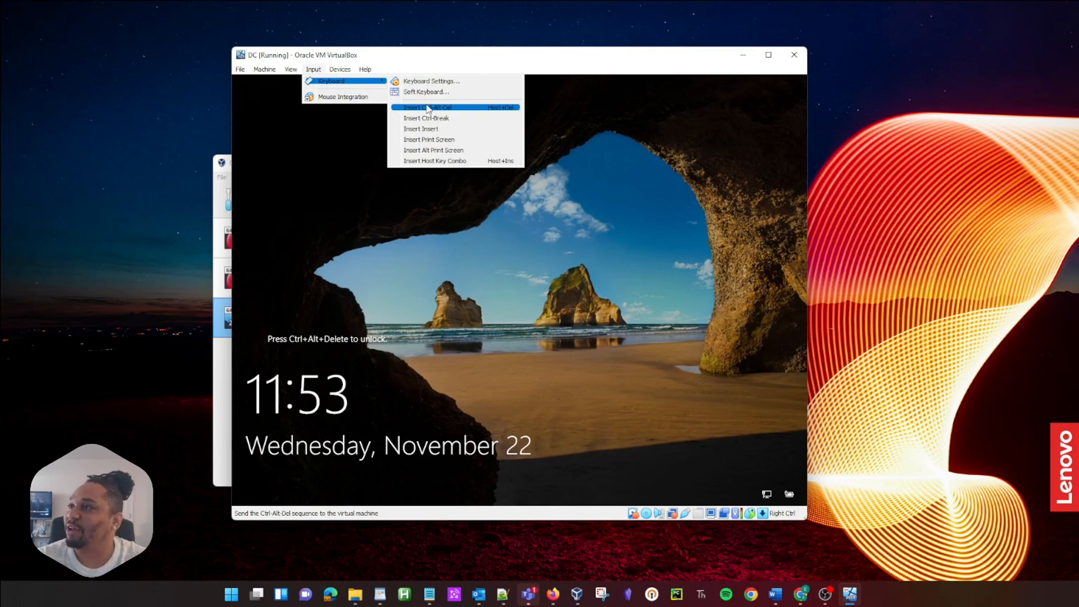
pyautogui.click(428, 107)
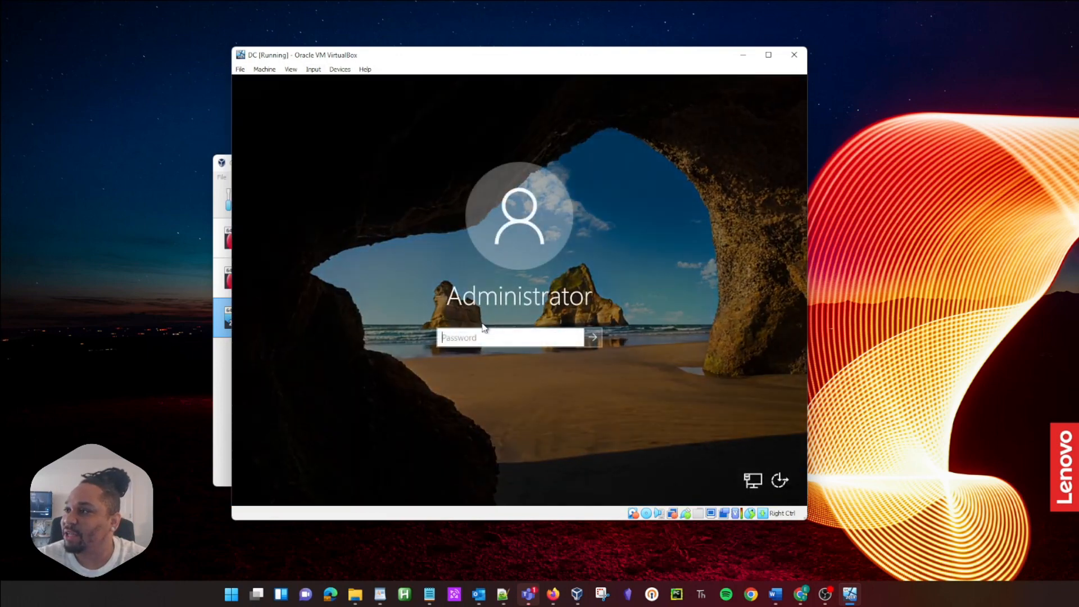
# Step: Sign in with the Administrator password and enlarge the VM window
pyautogui.write('•••')
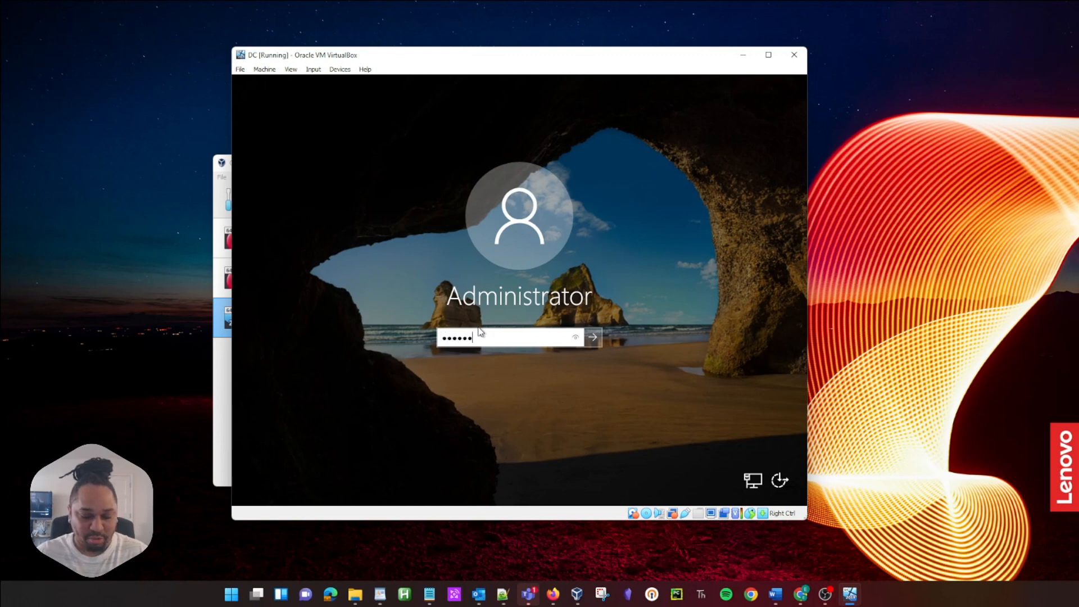
pyautogui.press('Return')
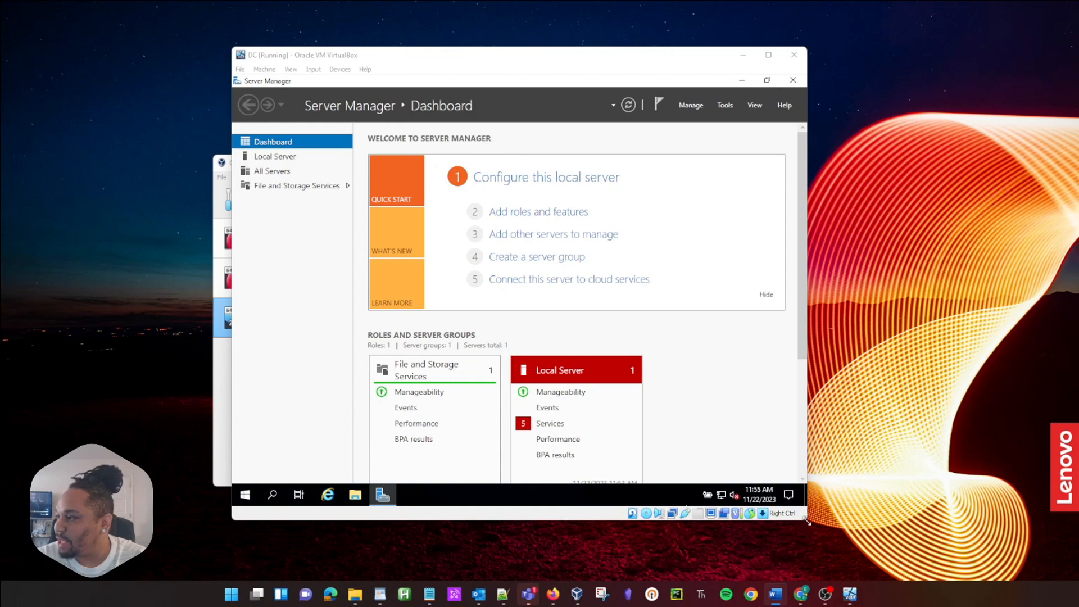
pyautogui.moveTo(807, 521); pyautogui.dragTo(948, 559)
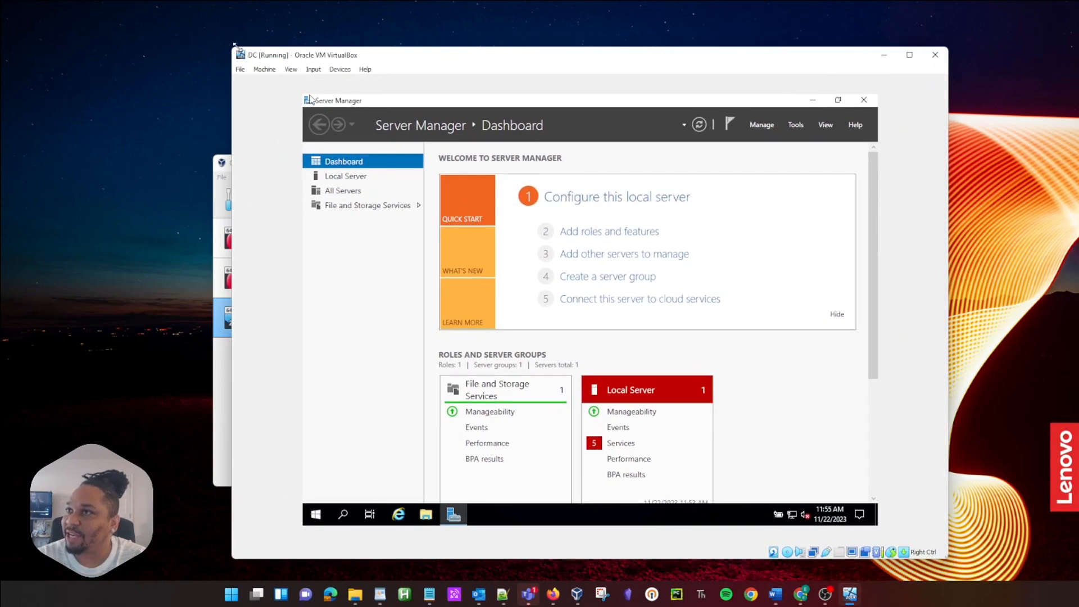
# Step: Enlarge the VM window and insert the Guest Additions CD image from the Devices menu
pyautogui.moveTo(234, 44); pyautogui.dragTo(212, 26)
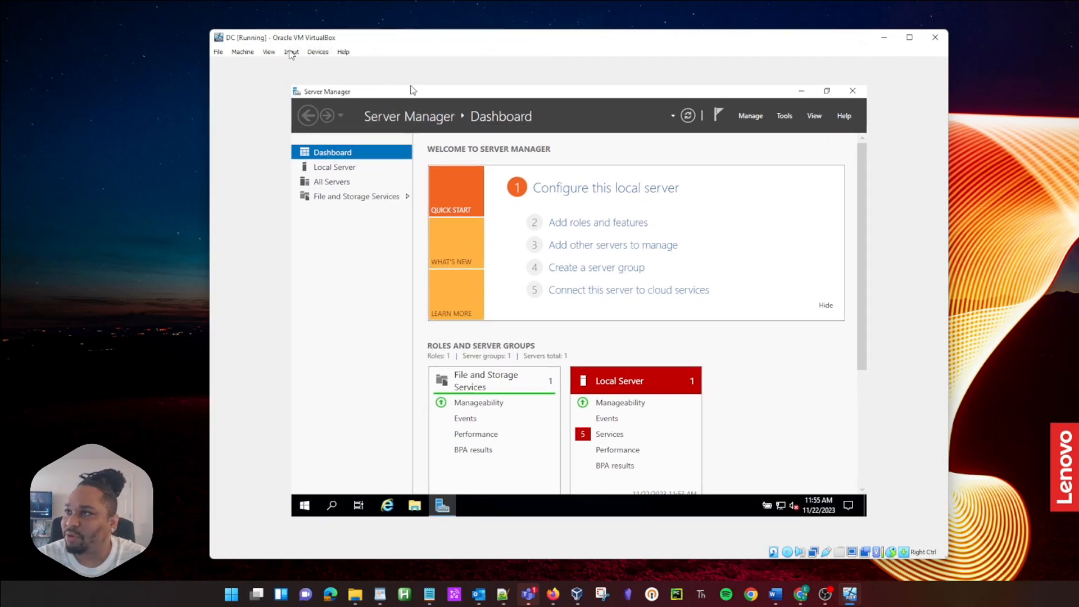
pyautogui.click(315, 53)
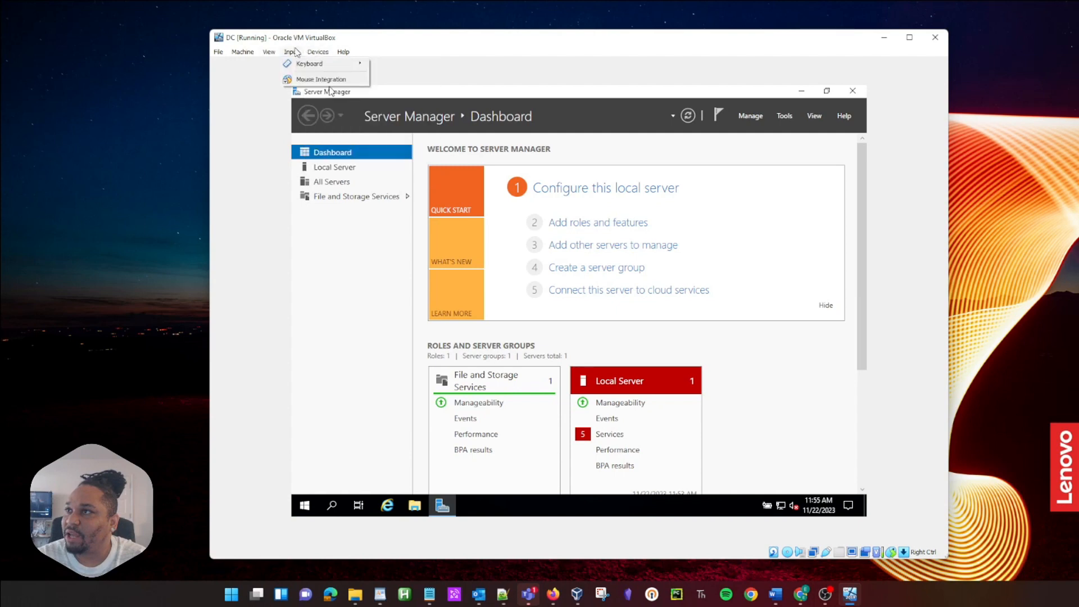
pyautogui.moveTo(331, 63)
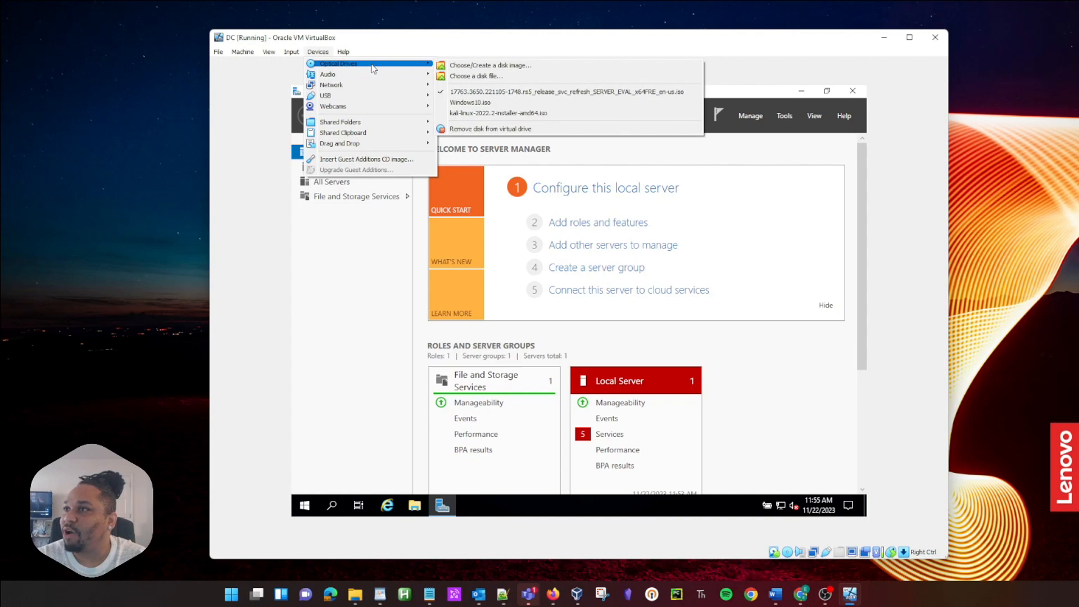
pyautogui.click(339, 160)
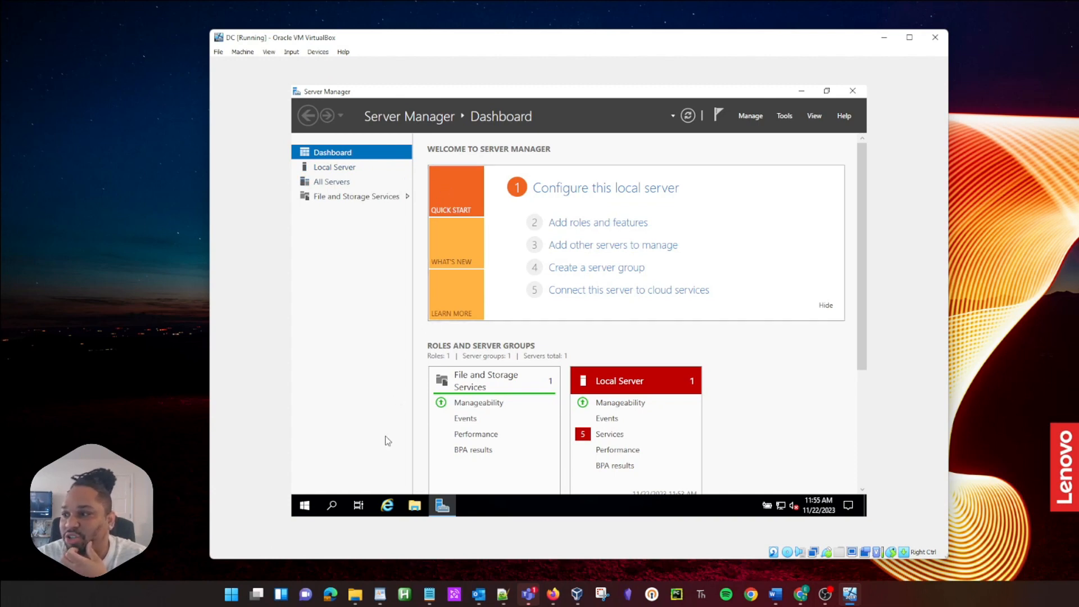
# Step: Launch VBoxWindowsAdditions-amd64 from the Guest Additions CD drive in File Explorer
pyautogui.click(417, 506)
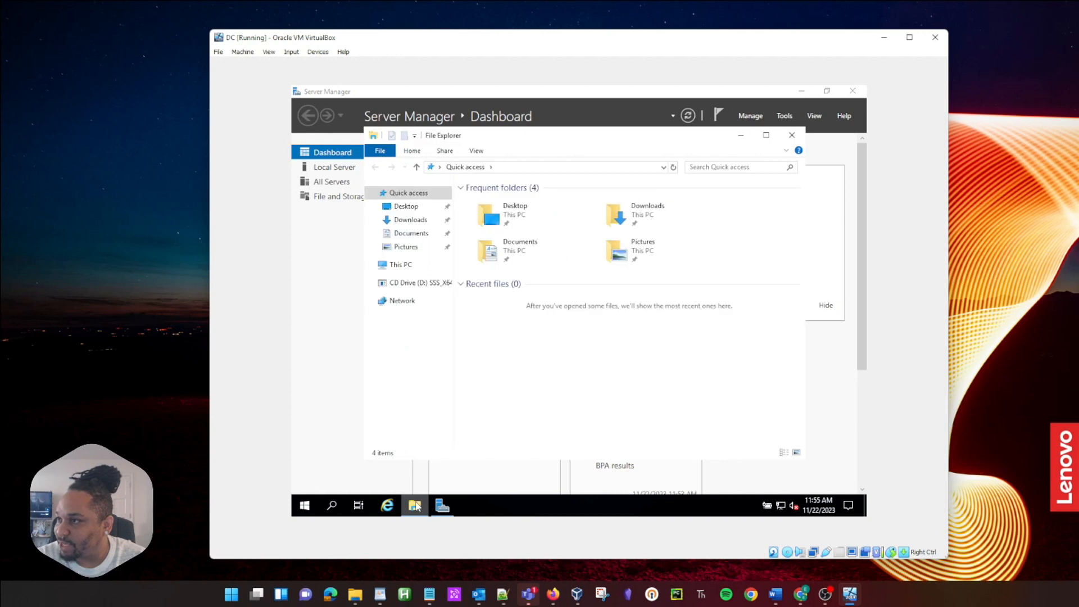
pyautogui.click(403, 284)
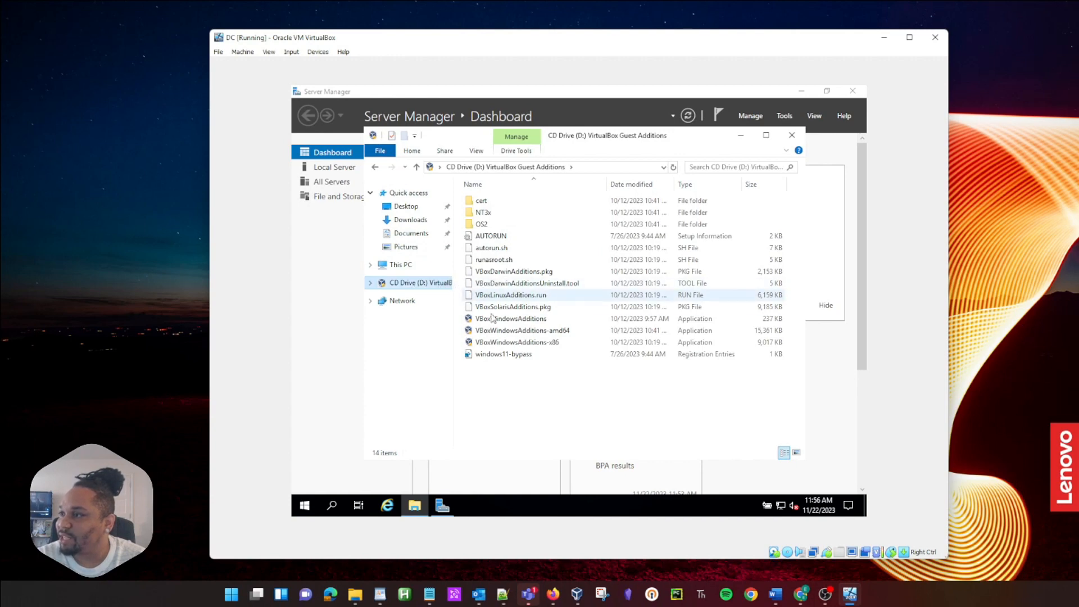
pyautogui.click(550, 335)
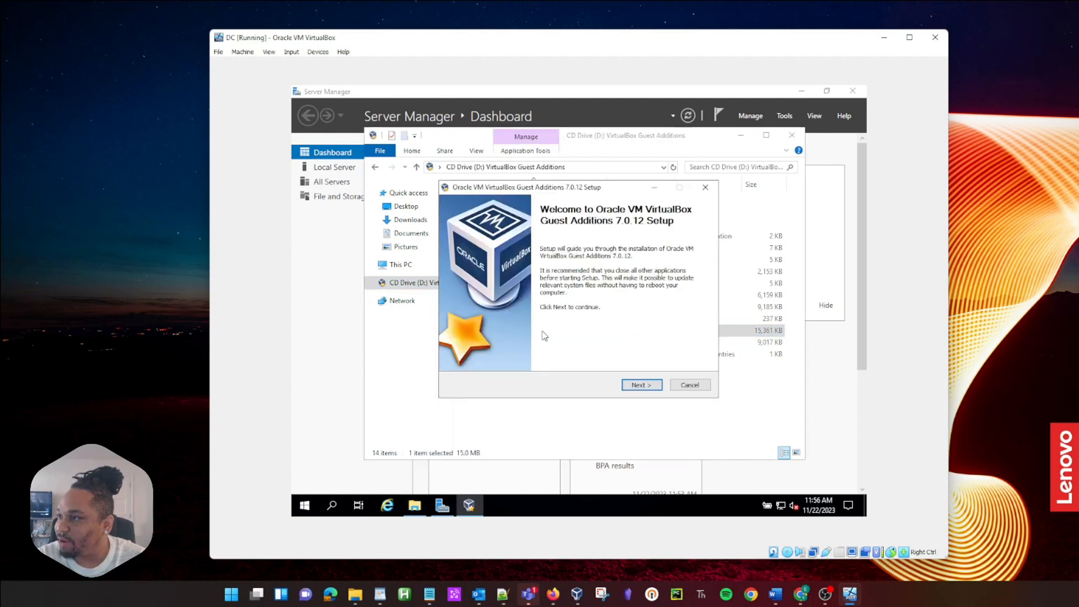
# Step: Install Guest Additions with default location and components, then reboot now
pyautogui.click(640, 385)
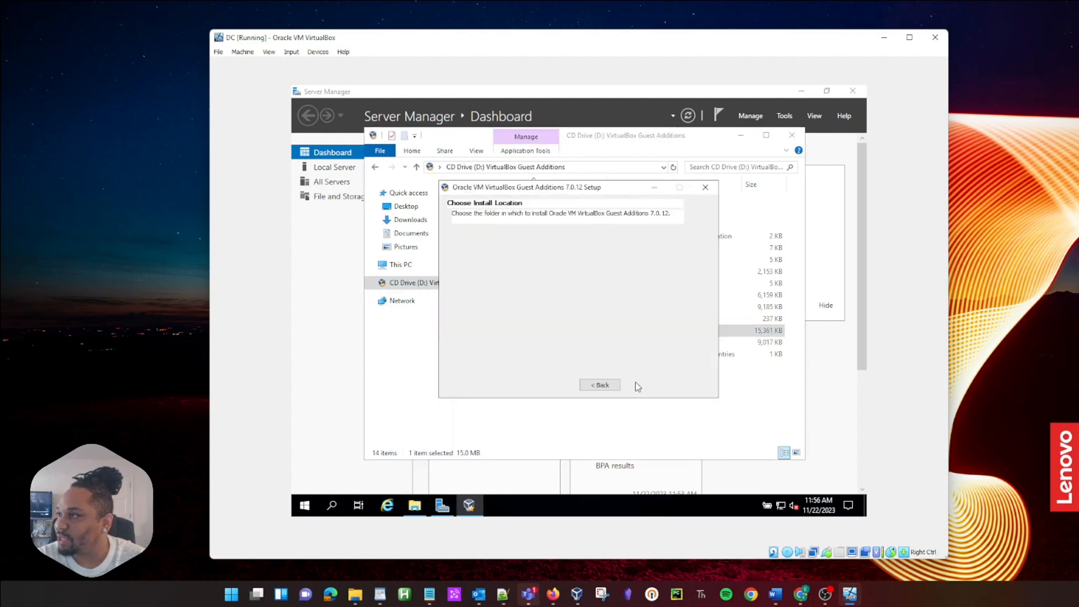
pyautogui.click(637, 385)
pyautogui.click(637, 386)
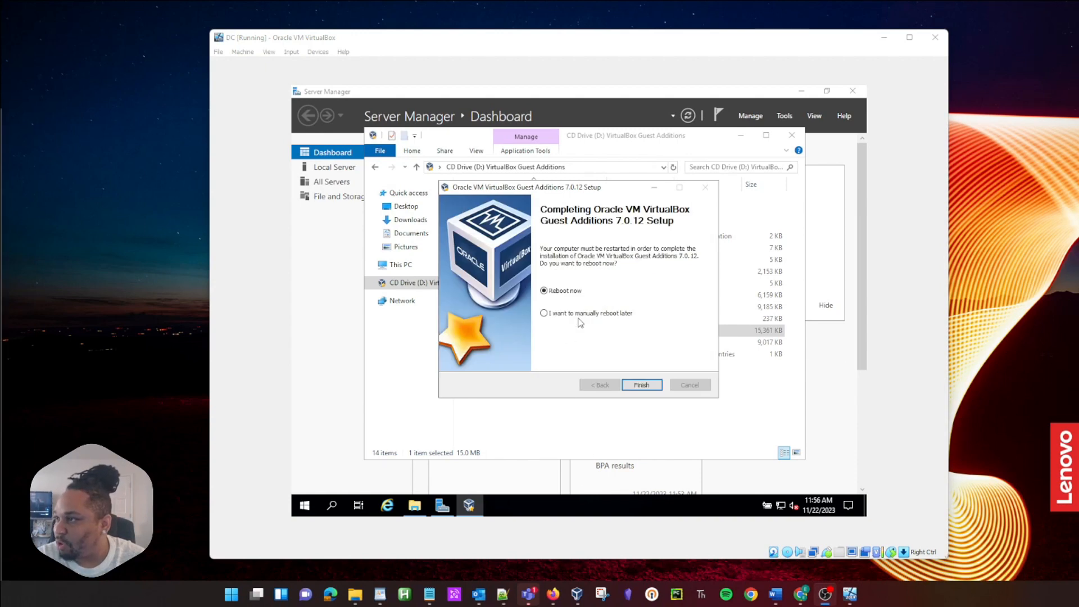
pyautogui.click(640, 385)
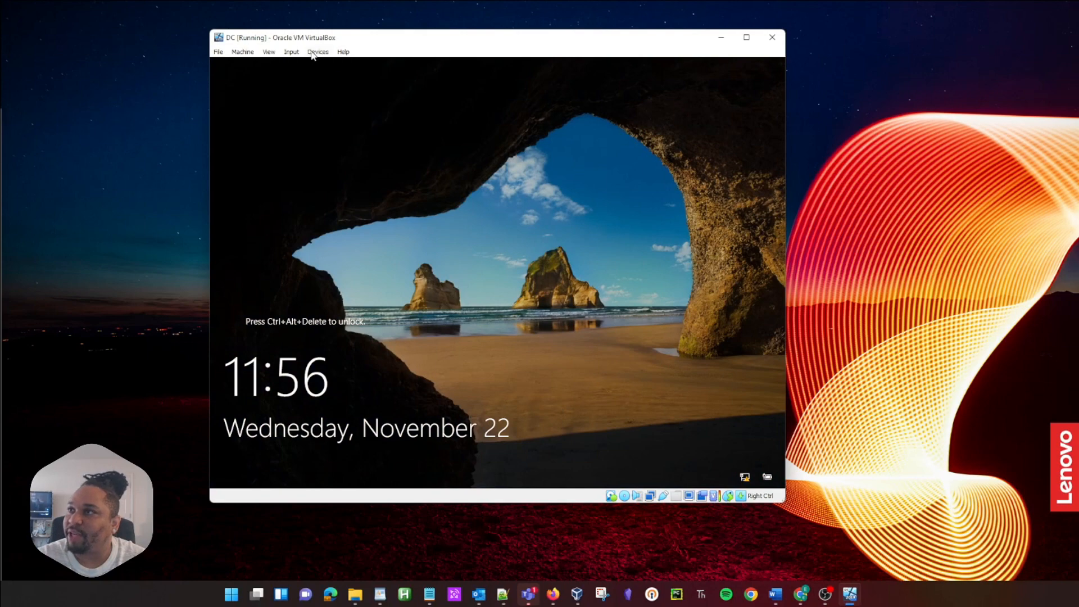
# Step: Send Ctrl-Alt-Del, sign in with the Administrator password, and close the Windows Admin Center prompt
pyautogui.click(242, 52)
pyautogui.moveTo(318, 51)
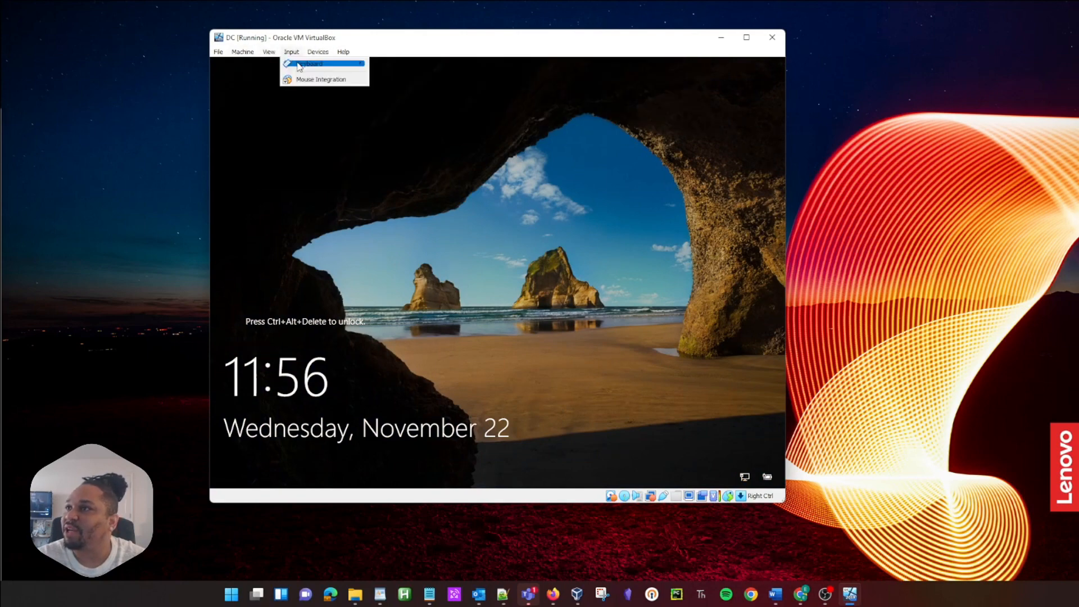
pyautogui.click(386, 91)
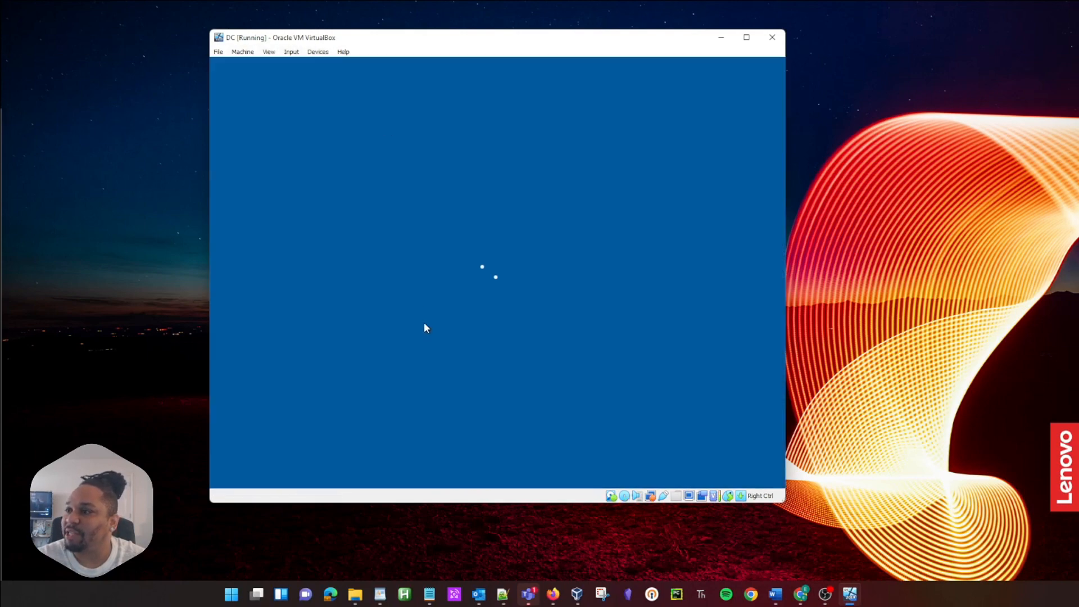
pyautogui.write('•••••••••')
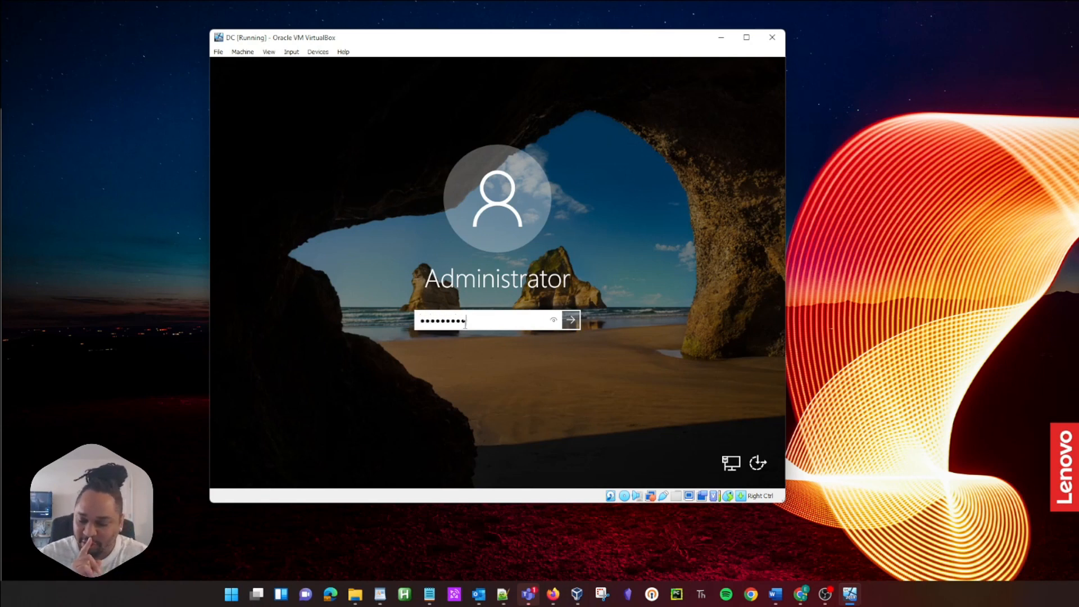
pyautogui.press('Return')
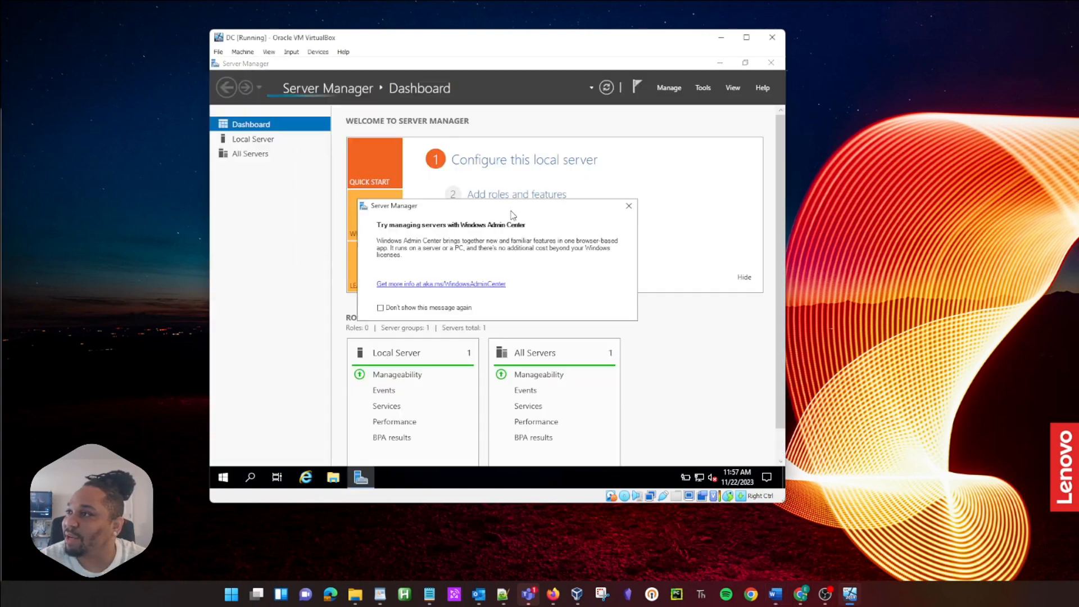
pyautogui.click(629, 205)
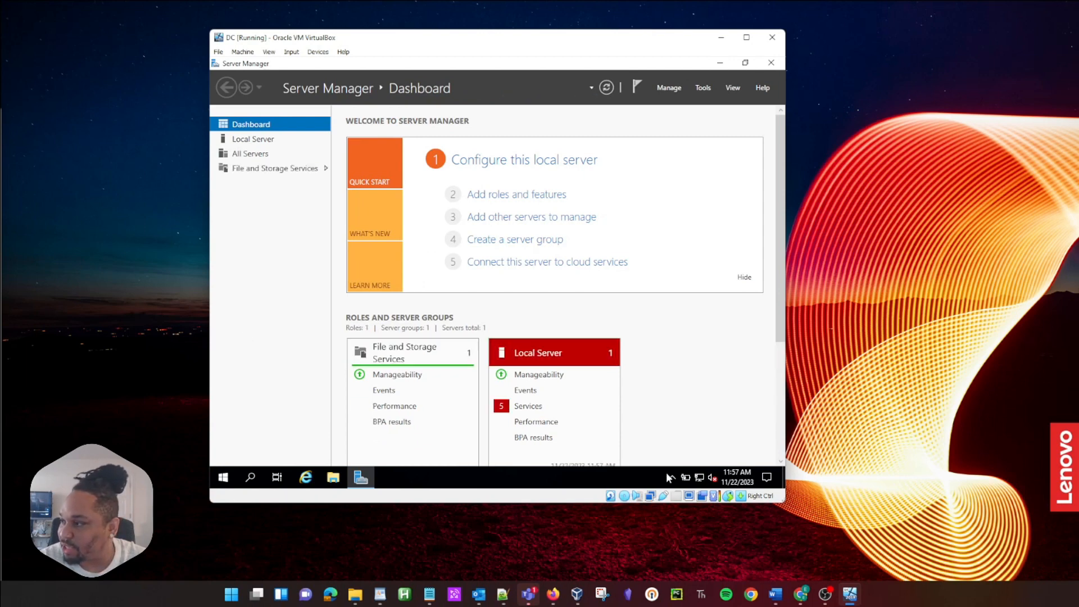
# Step: Open Network Connections from the tray network icon via Network & Internet settings
pyautogui.click(700, 478)
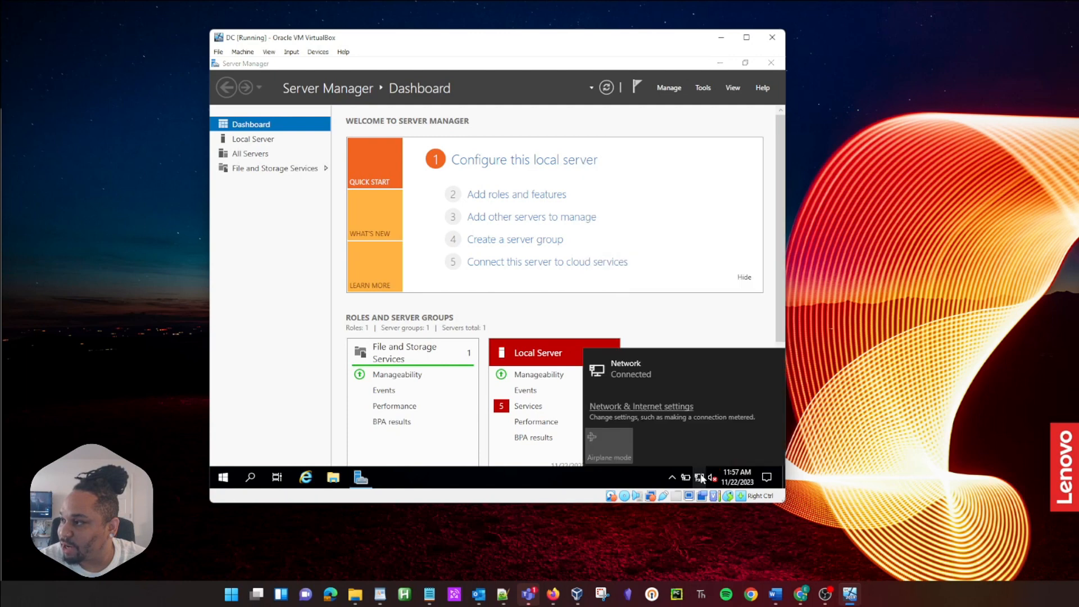
pyautogui.rightClick(701, 479)
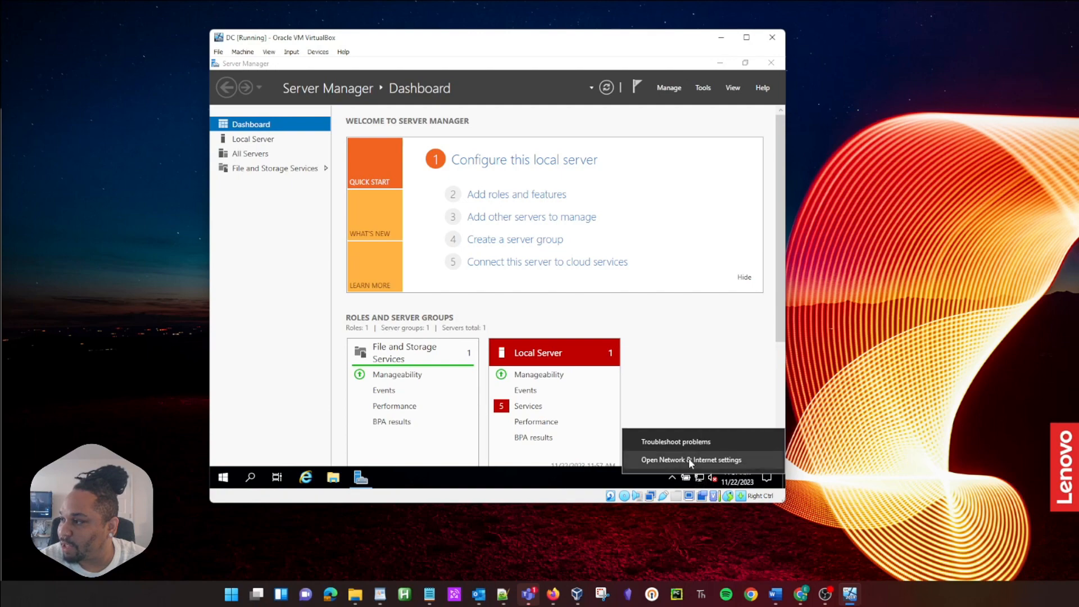
pyautogui.click(679, 460)
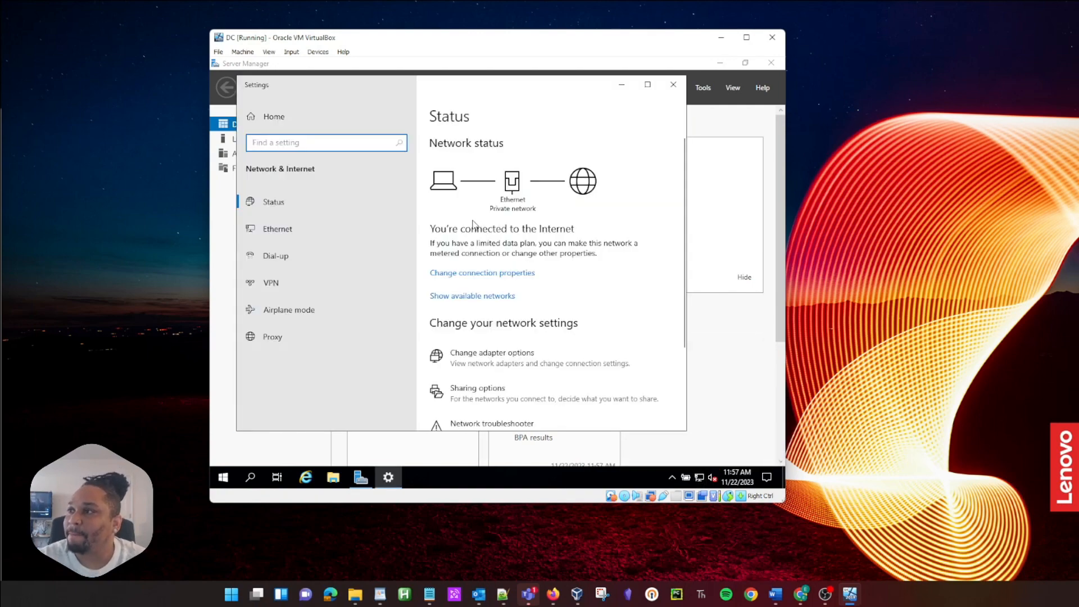
pyautogui.click(495, 357)
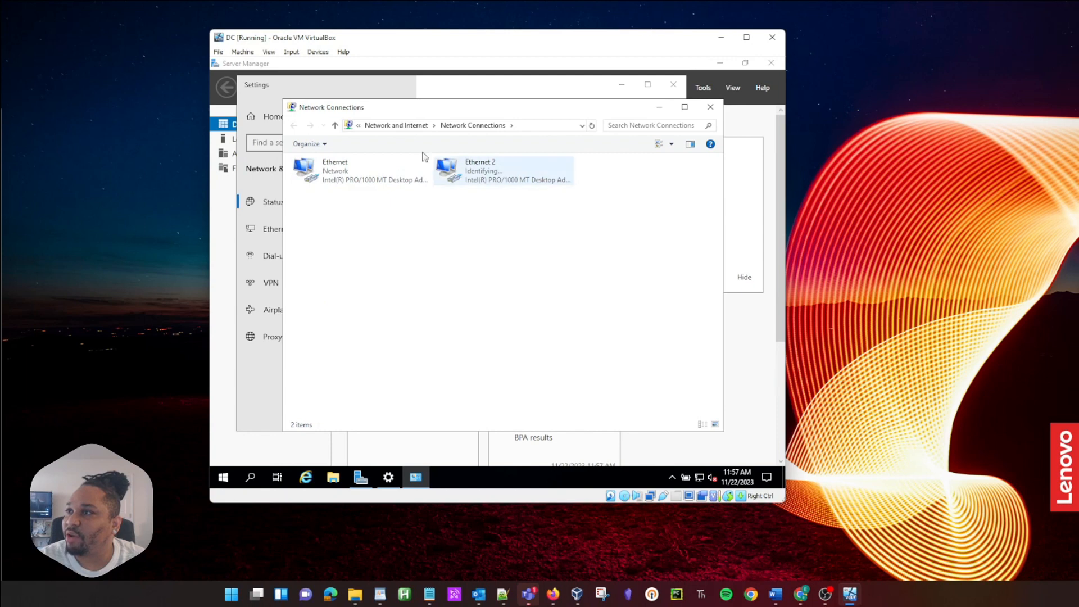
# Step: Check the Ethernet adapter's status details, noting IPv4 address 10.0.2.15, then close them
pyautogui.rightClick(354, 175)
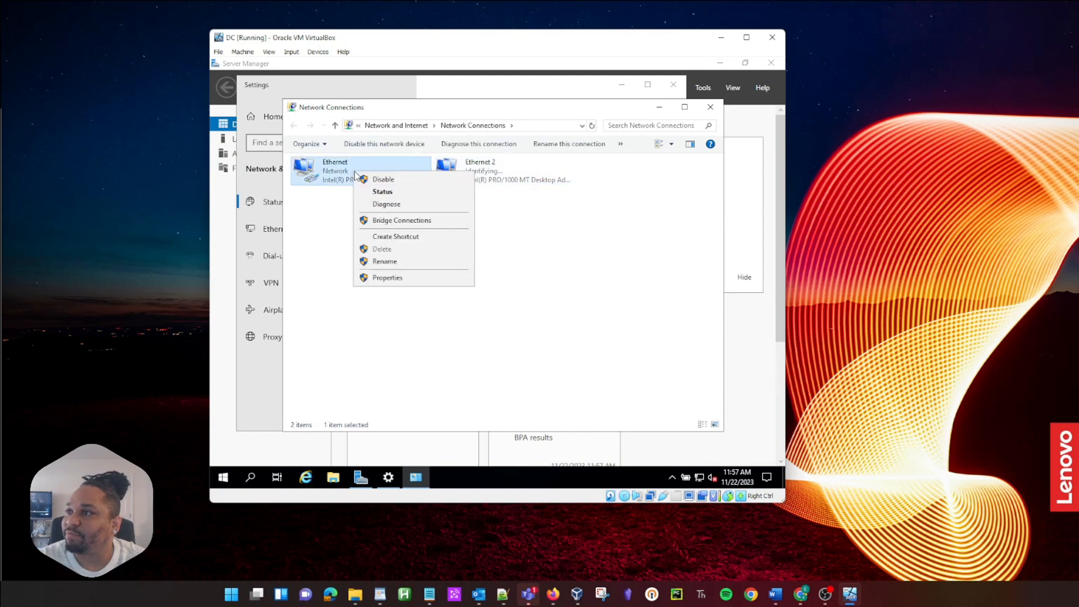
pyautogui.click(382, 192)
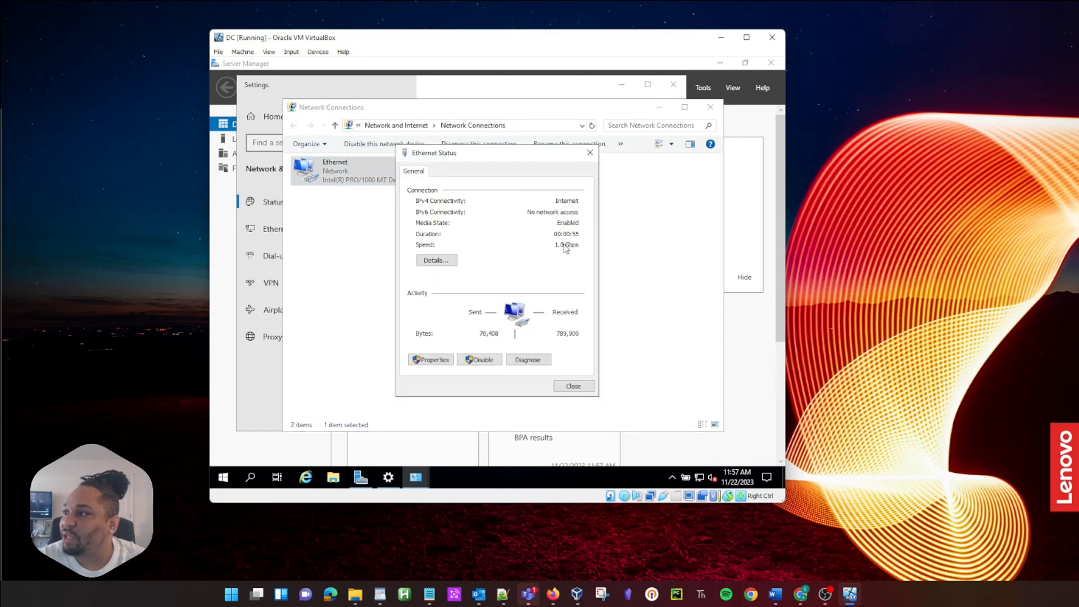
pyautogui.click(448, 261)
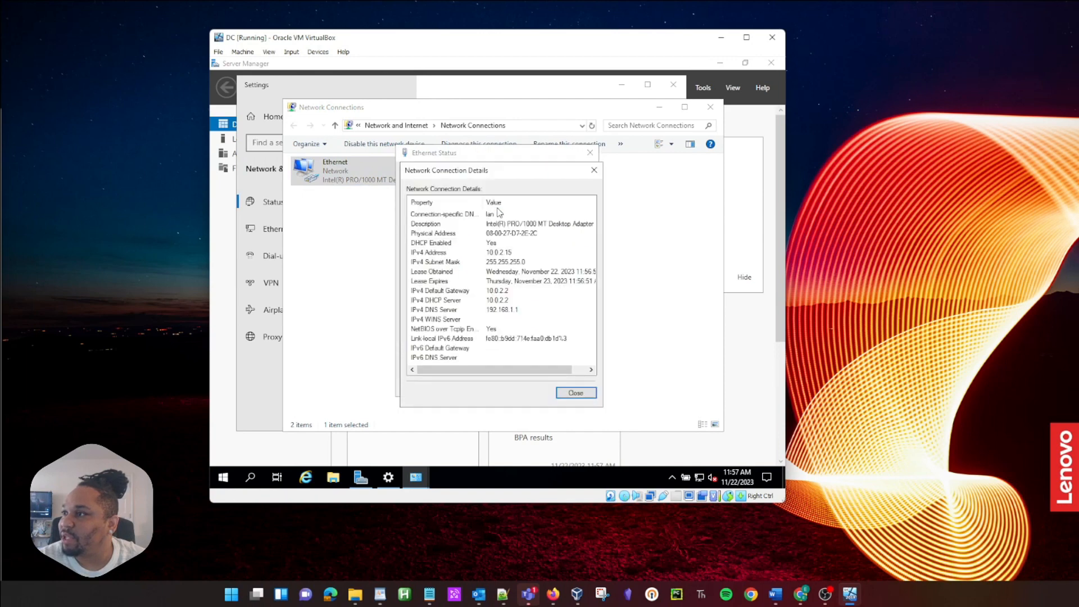
pyautogui.click(493, 253)
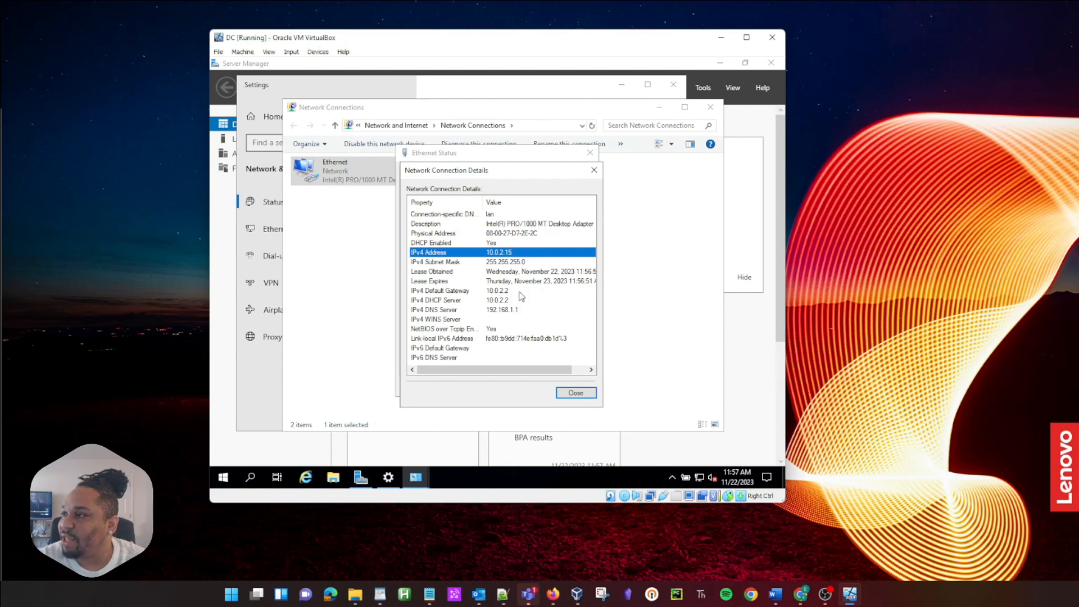
pyautogui.click(594, 170)
pyautogui.click(589, 153)
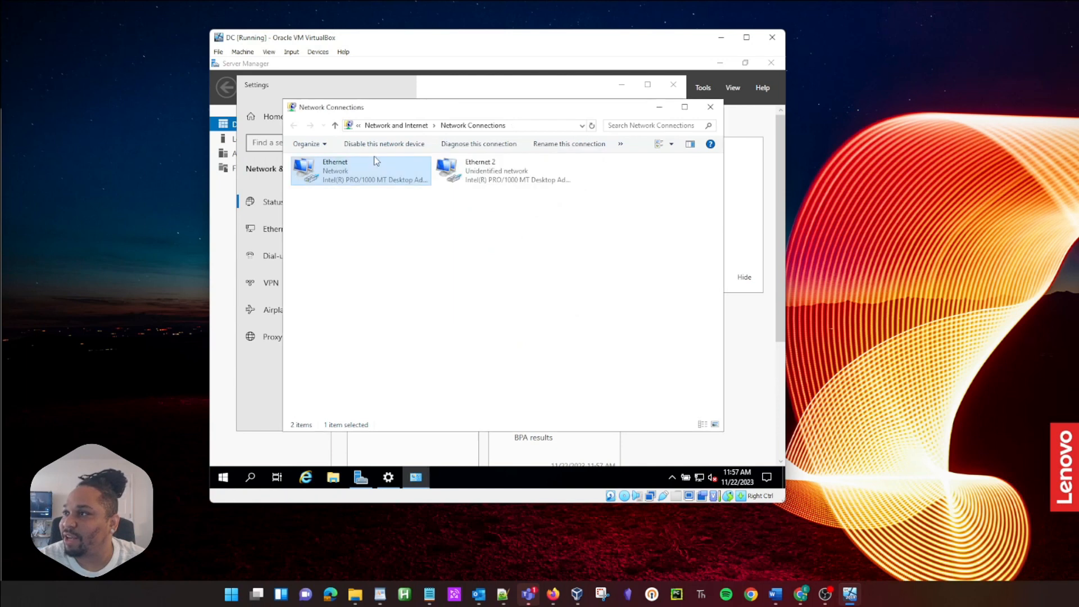
pyautogui.rightClick(495, 172)
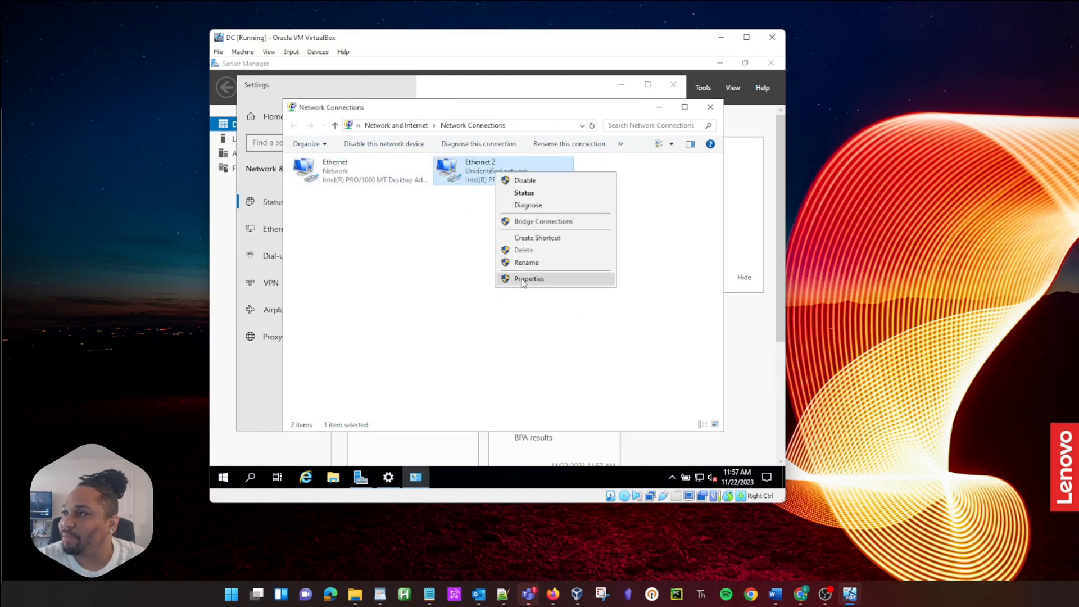
pyautogui.click(511, 193)
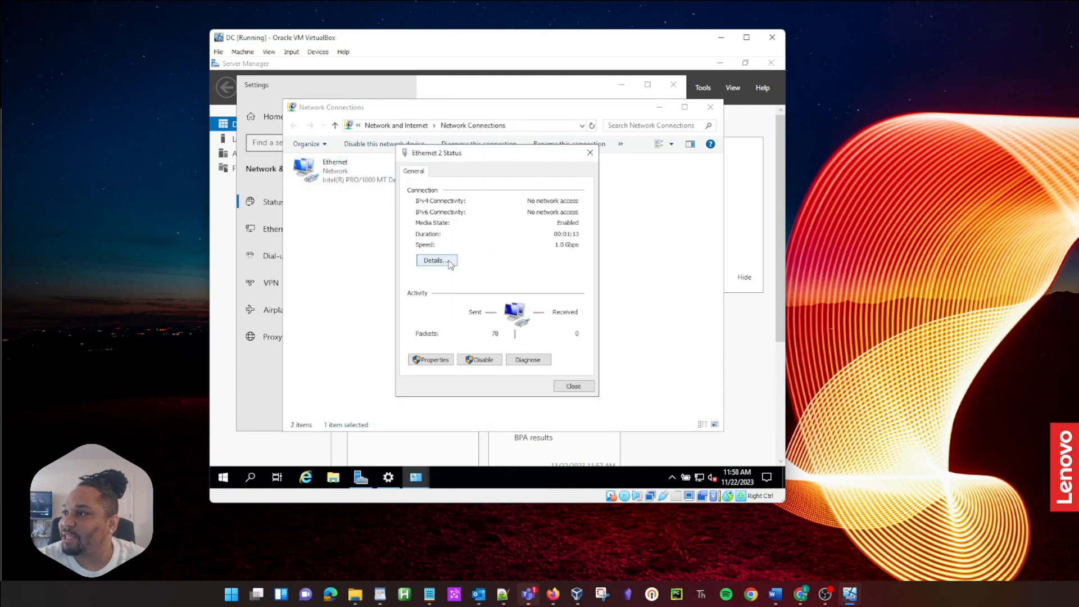
pyautogui.click(437, 260)
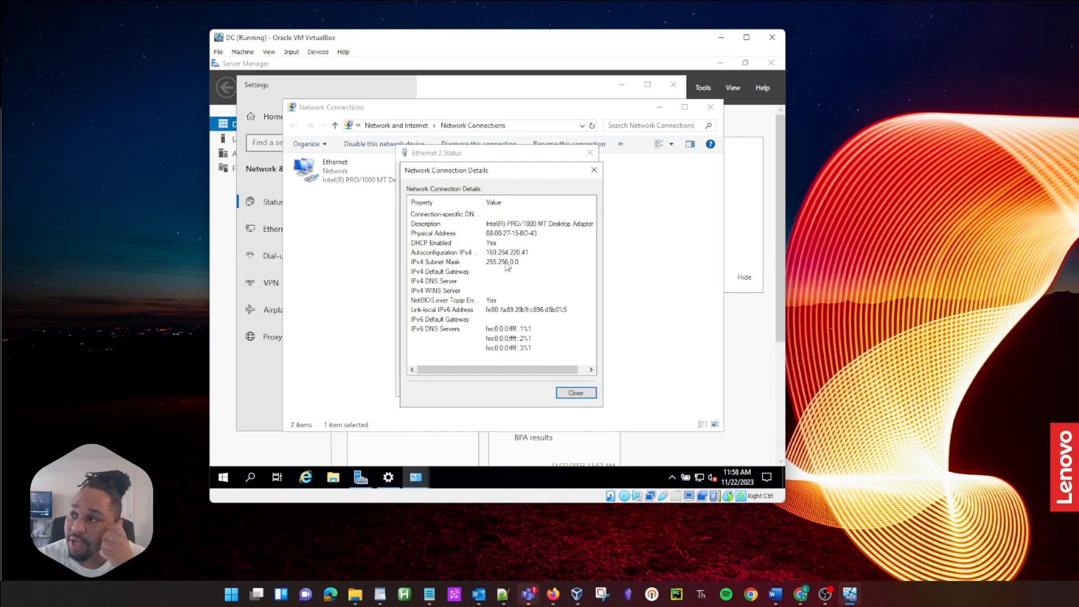
pyautogui.click(593, 170)
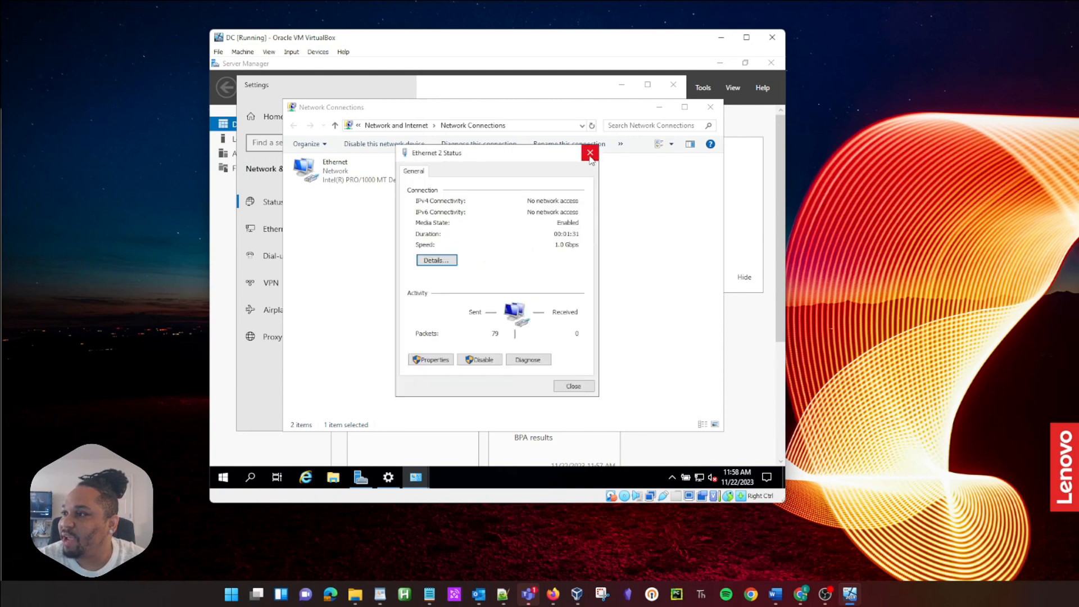
pyautogui.click(590, 154)
pyautogui.click(339, 168)
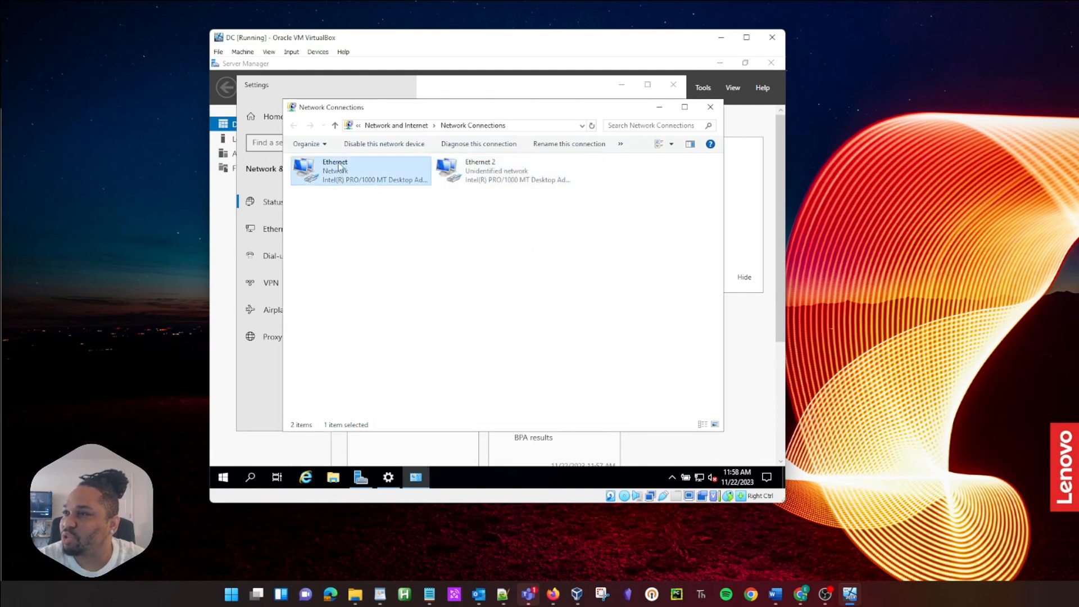
# Step: Rename Ethernet to 'INTERNET' and Ethernet 2 to 'internal network'
pyautogui.rightClick(339, 166)
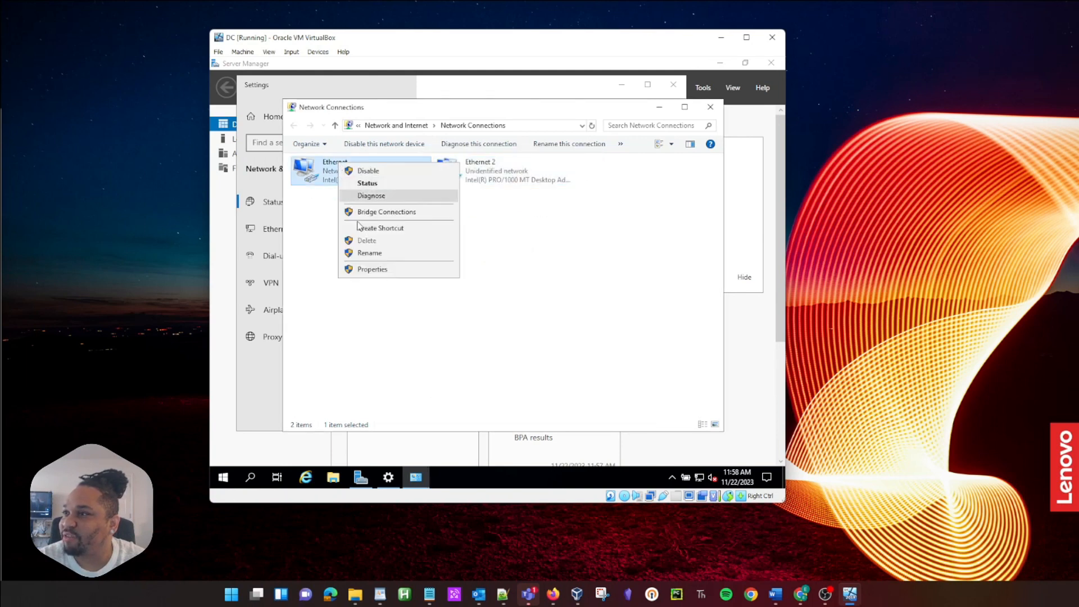
pyautogui.click(369, 254)
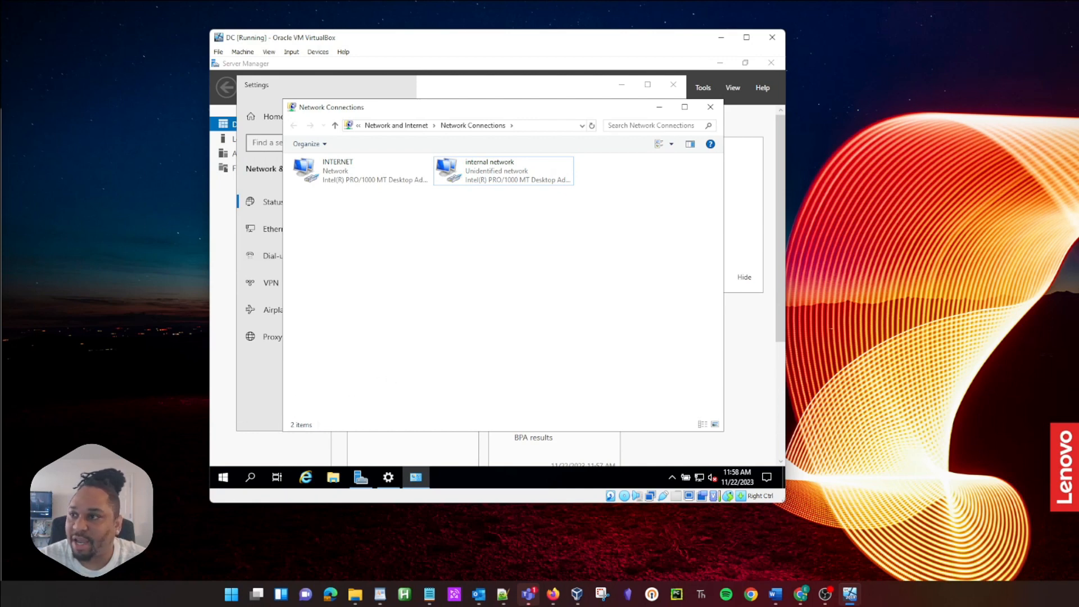
pyautogui.click(377, 177)
pyautogui.click(516, 174)
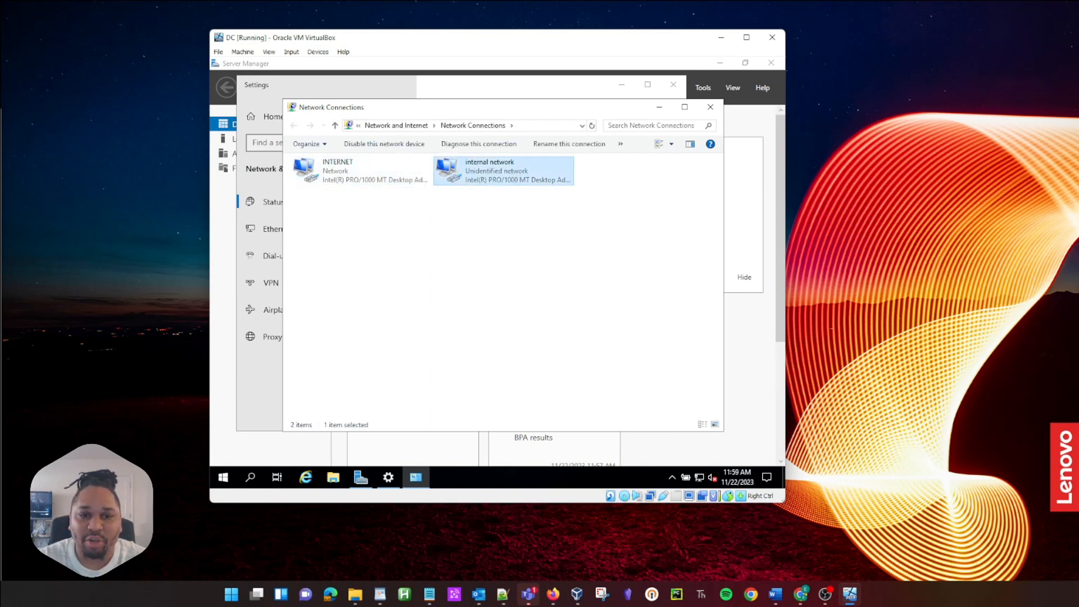
pyautogui.hotkey('alt', 'Tab')
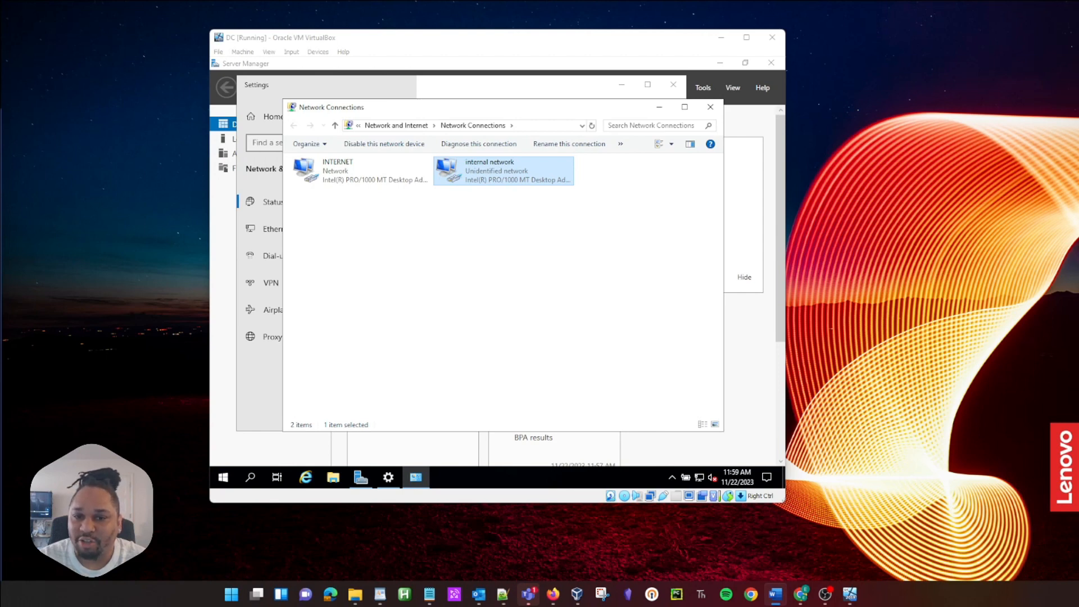
# Step: Open the IPv4 properties of the internal network adapter
pyautogui.rightClick(473, 174)
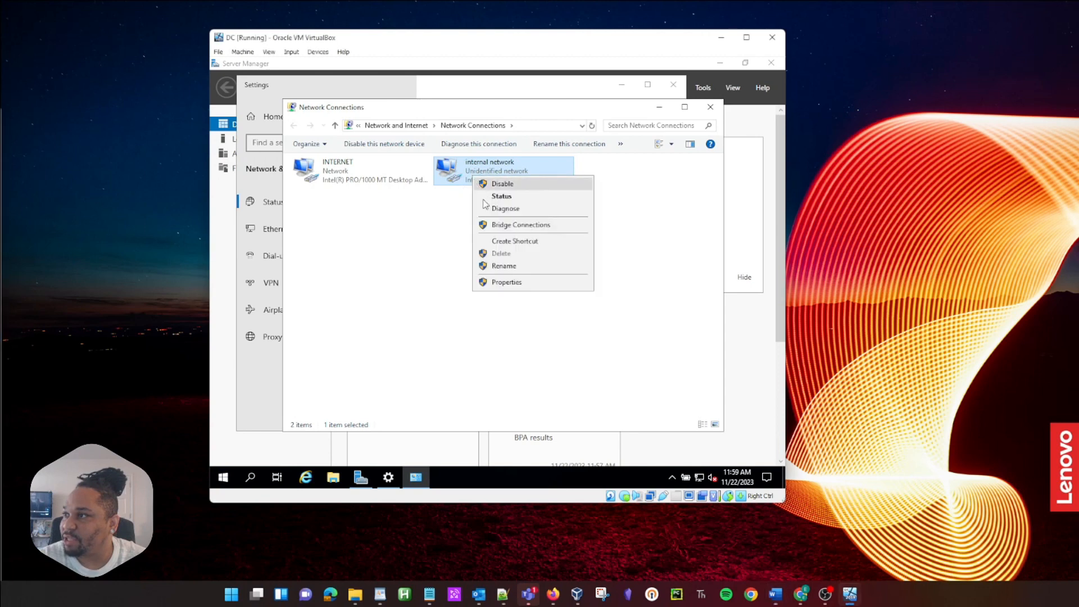
pyautogui.click(506, 282)
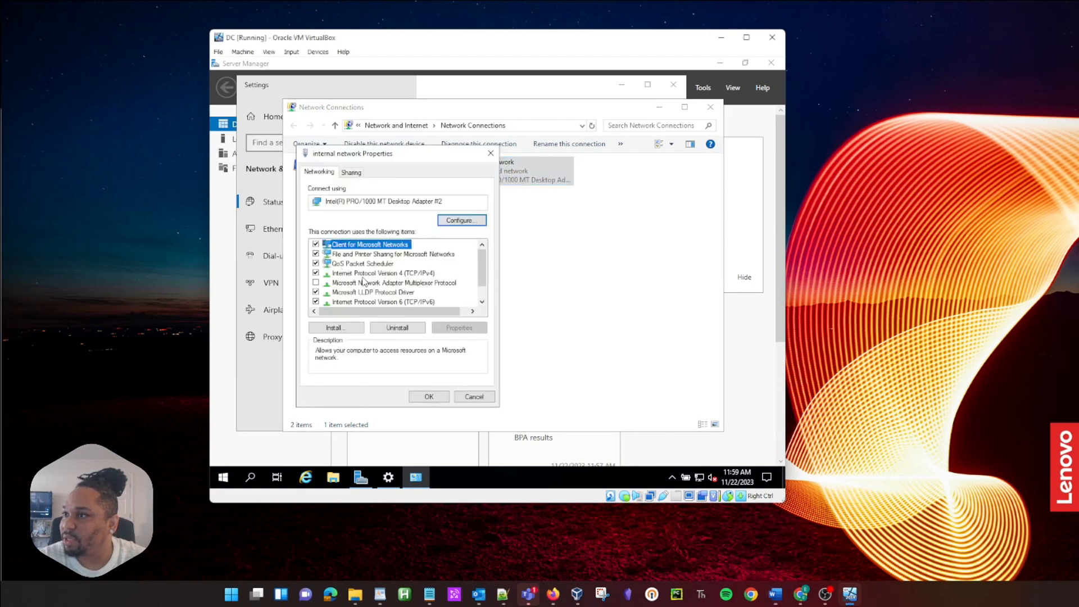
pyautogui.click(364, 274)
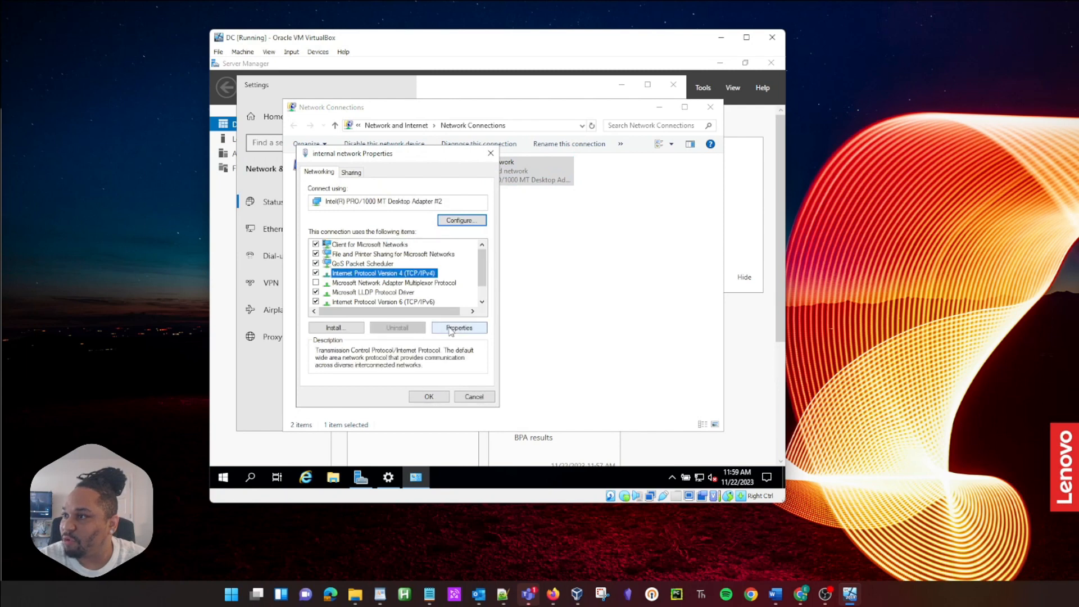
pyautogui.click(451, 330)
# Step: Set static IP 172.16.0.1, mask 255.255.255.0, DNS 127.0.0.1, and save the adapter settings
pyautogui.click(360, 278)
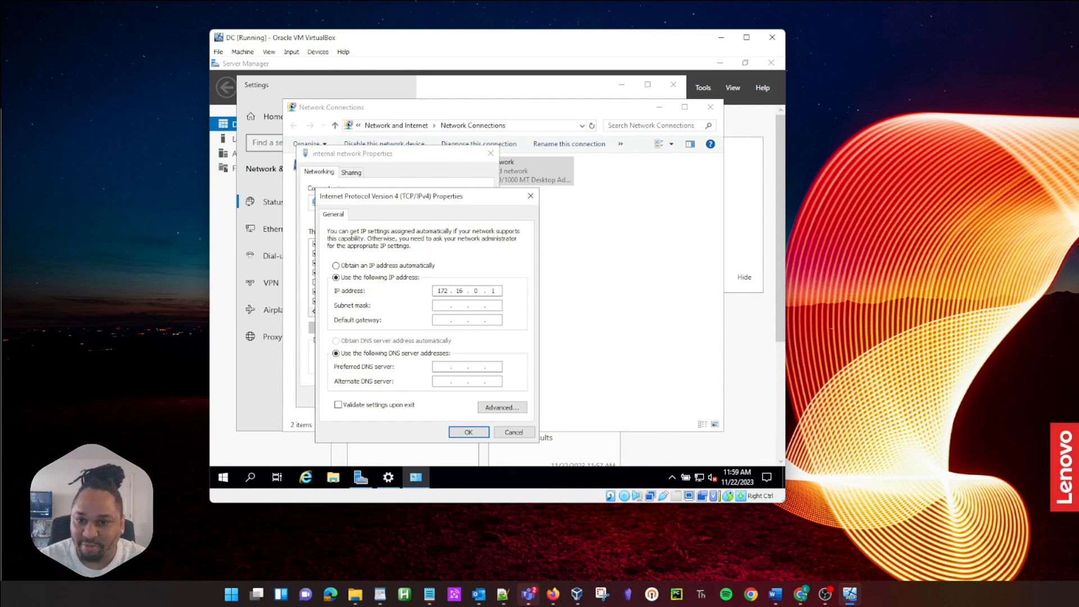
pyautogui.click(445, 305)
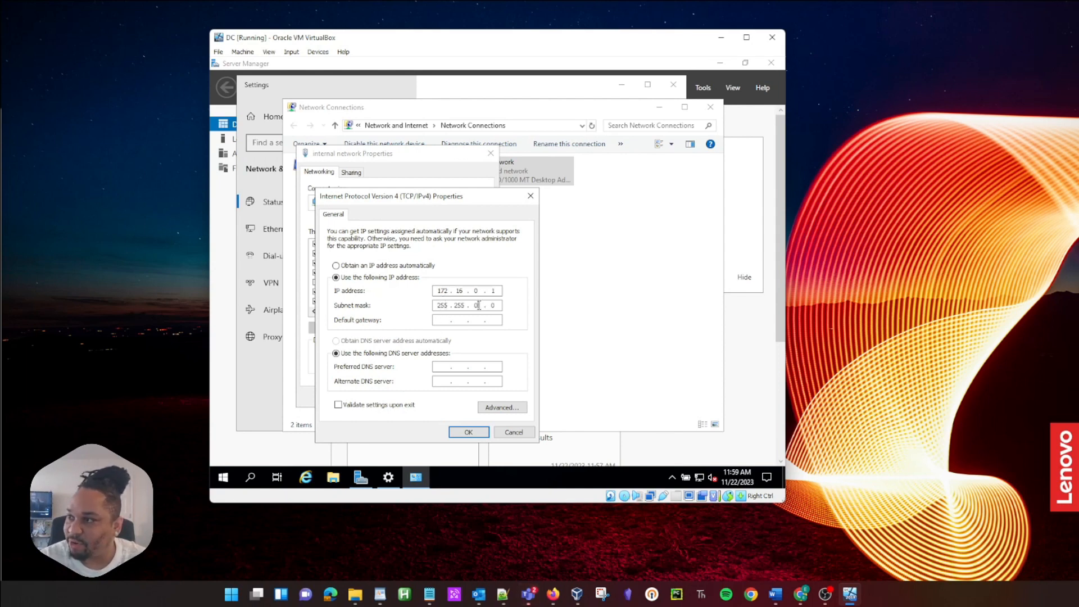
pyautogui.write('255 .')
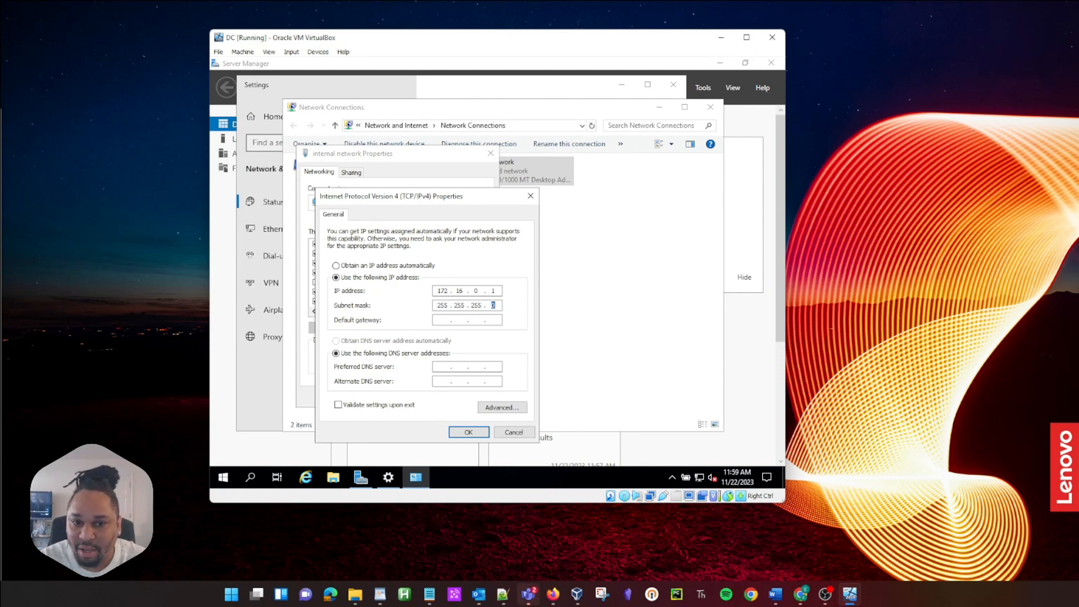
pyautogui.click(447, 319)
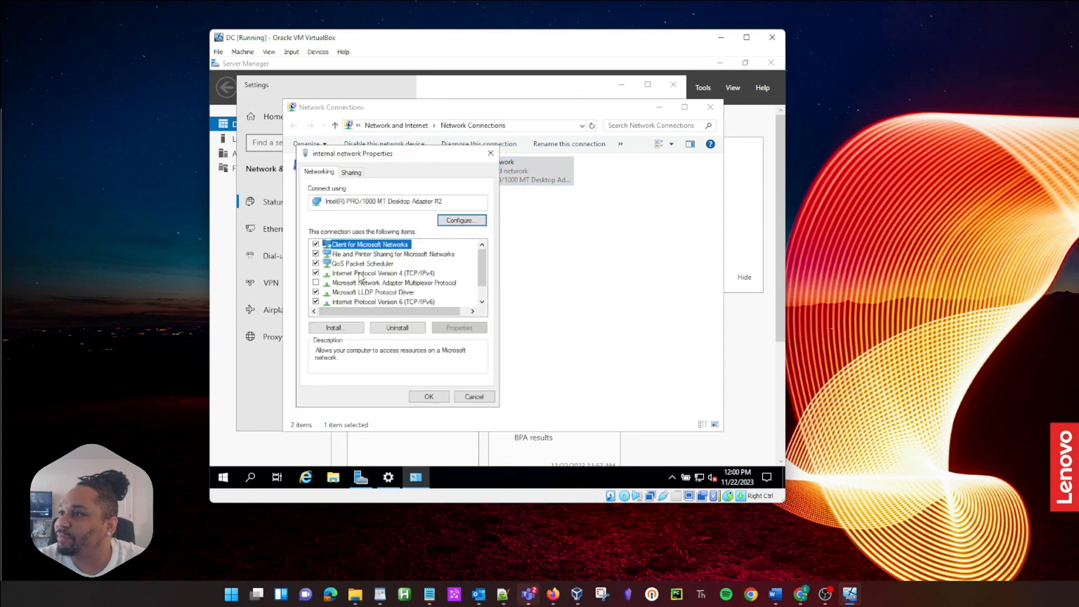
pyautogui.doubleClick(359, 274)
pyautogui.click(447, 365)
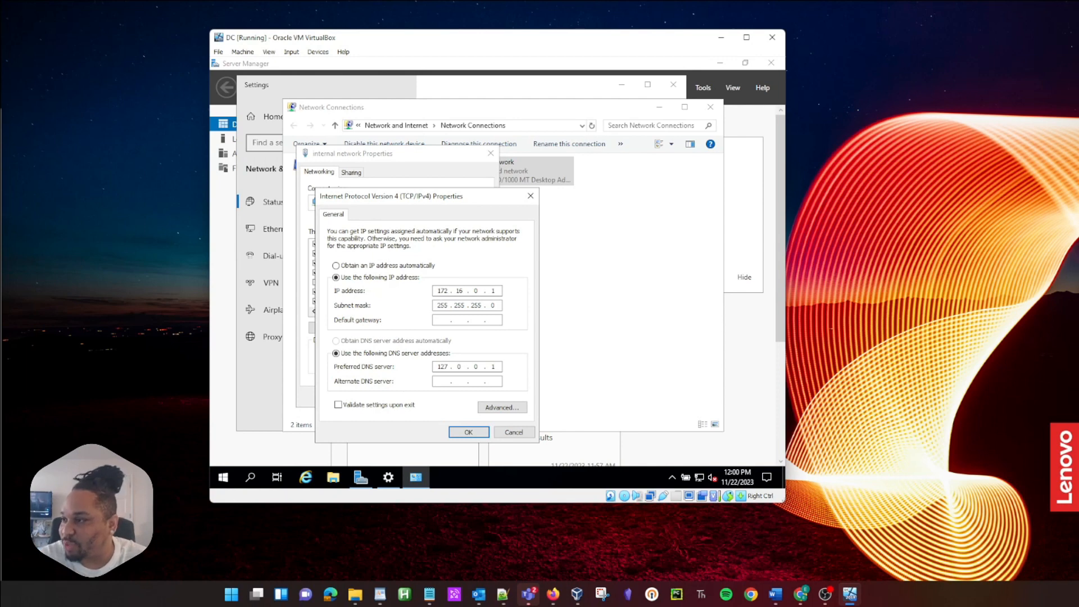
pyautogui.click(469, 432)
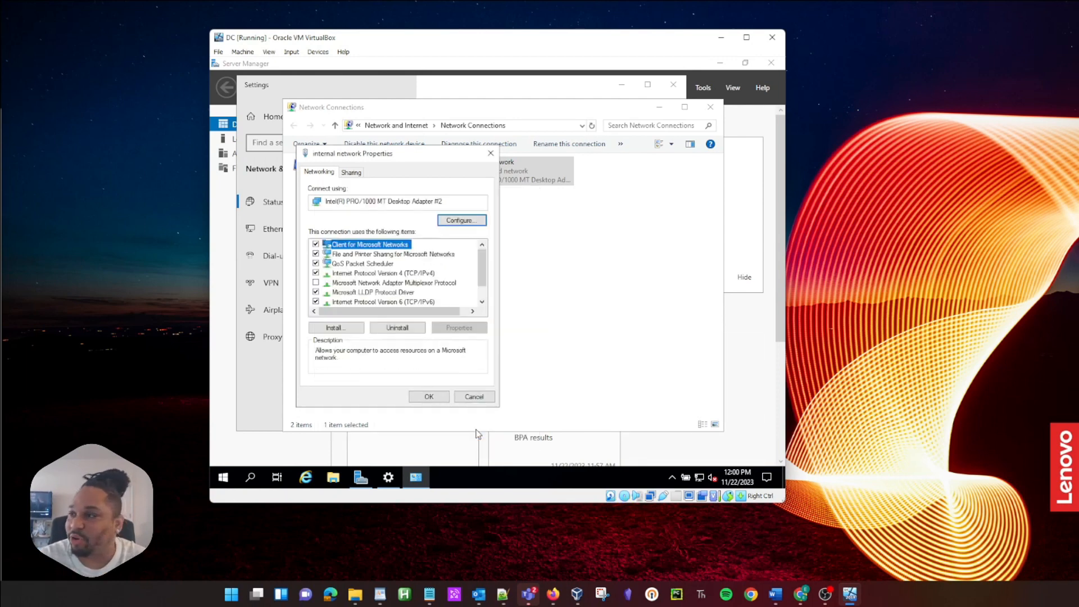
pyautogui.click(425, 398)
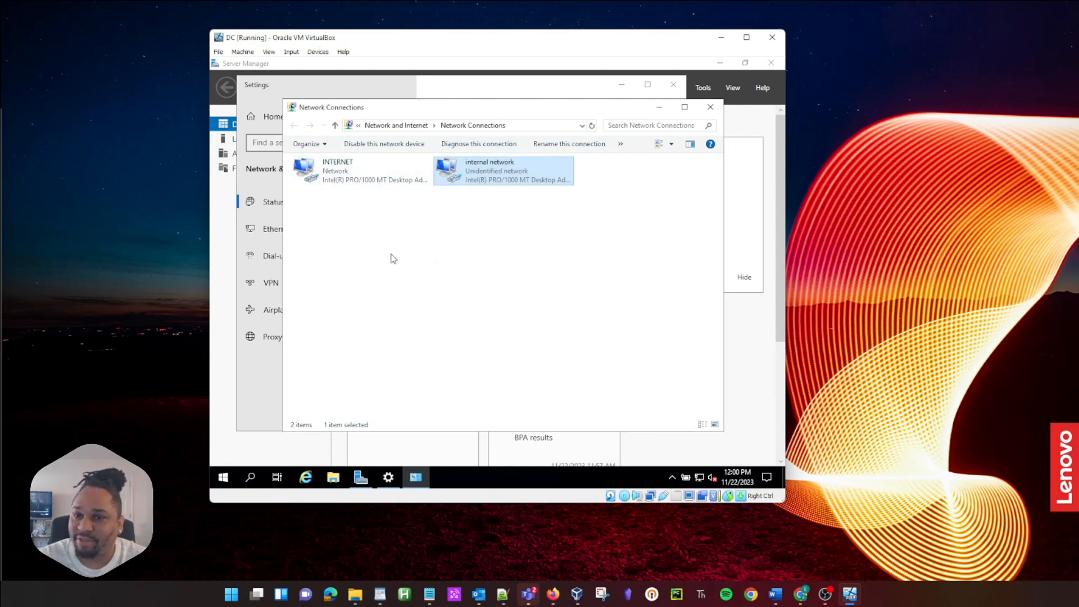
# Step: Change the computer name to DC in Advanced System Settings and restart now
pyautogui.hotkey('alt', 'Tab')
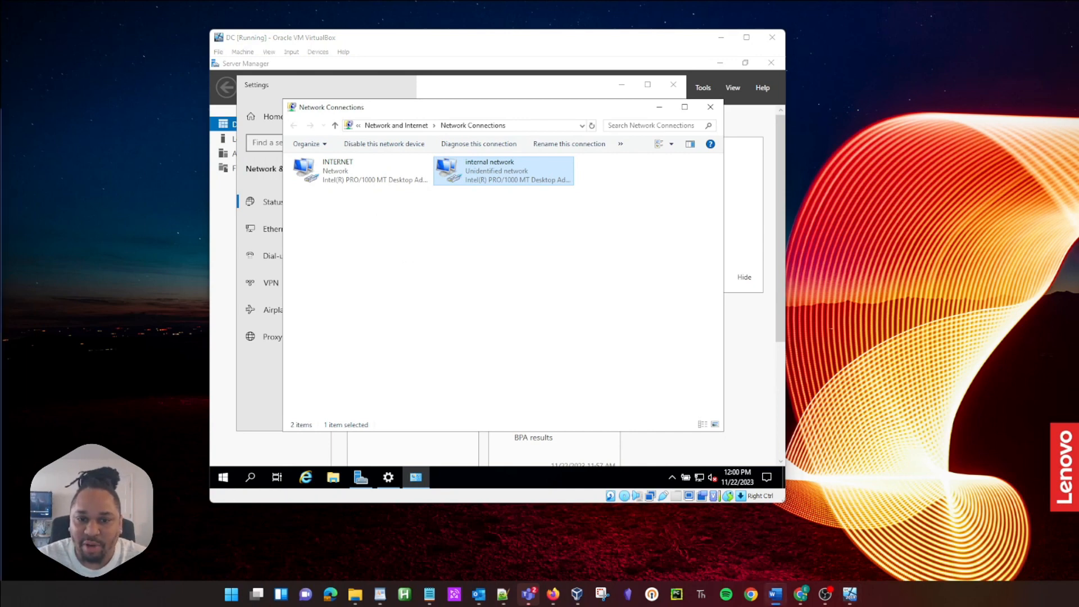
pyautogui.click(222, 477)
pyautogui.write('advanced syst')
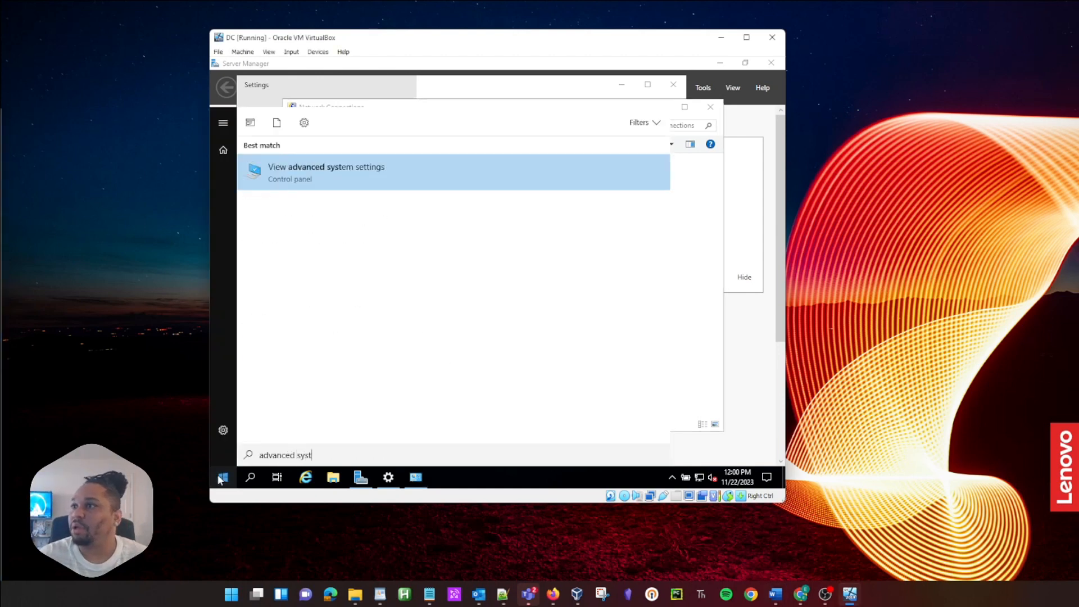
pyautogui.press('Return')
pyautogui.click(289, 128)
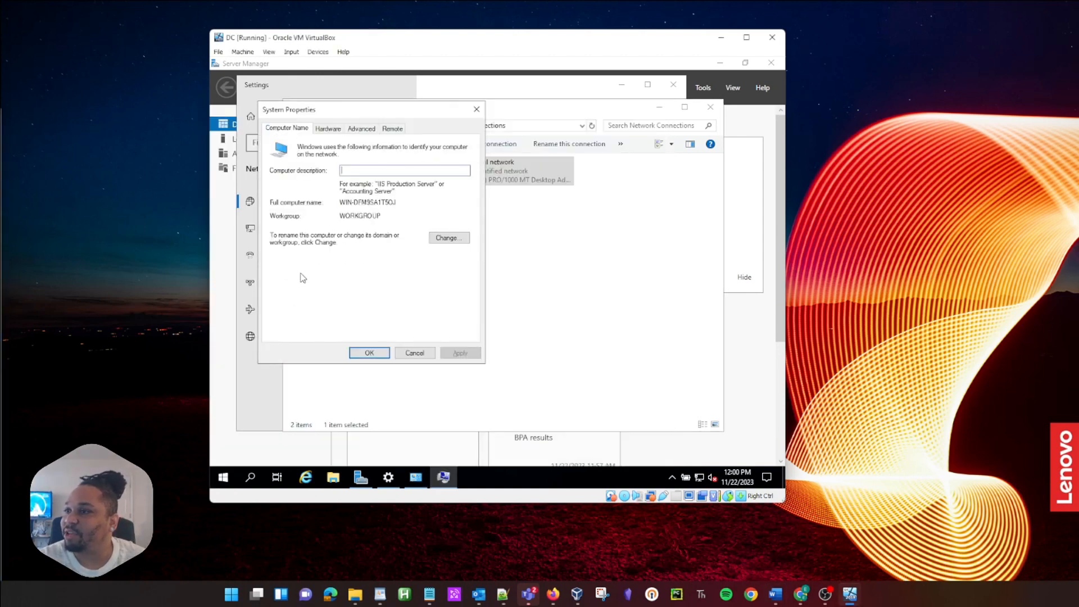
pyautogui.click(441, 239)
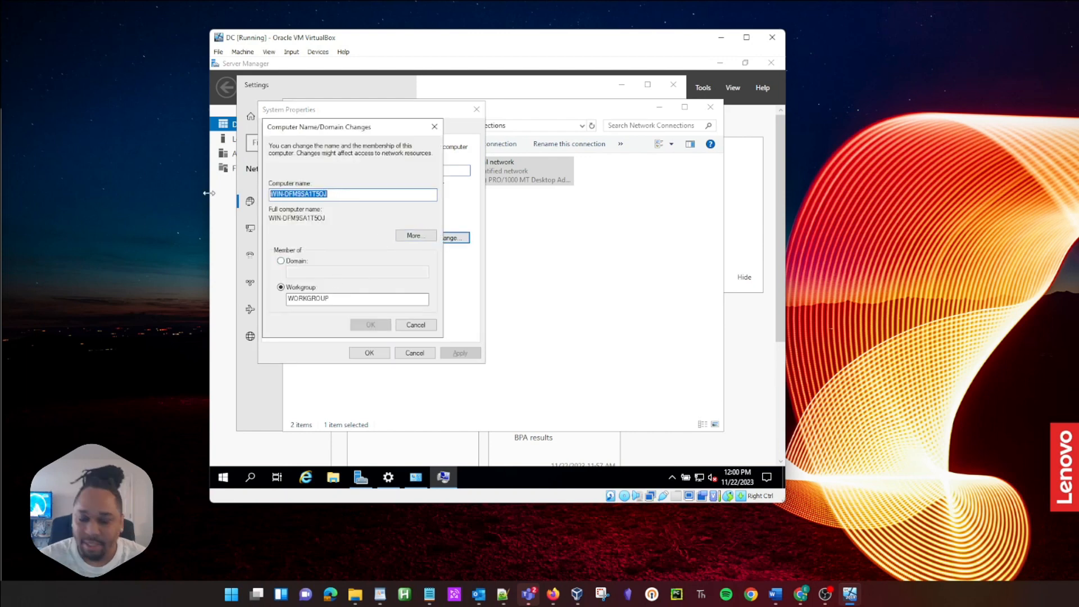
pyautogui.write('DC')
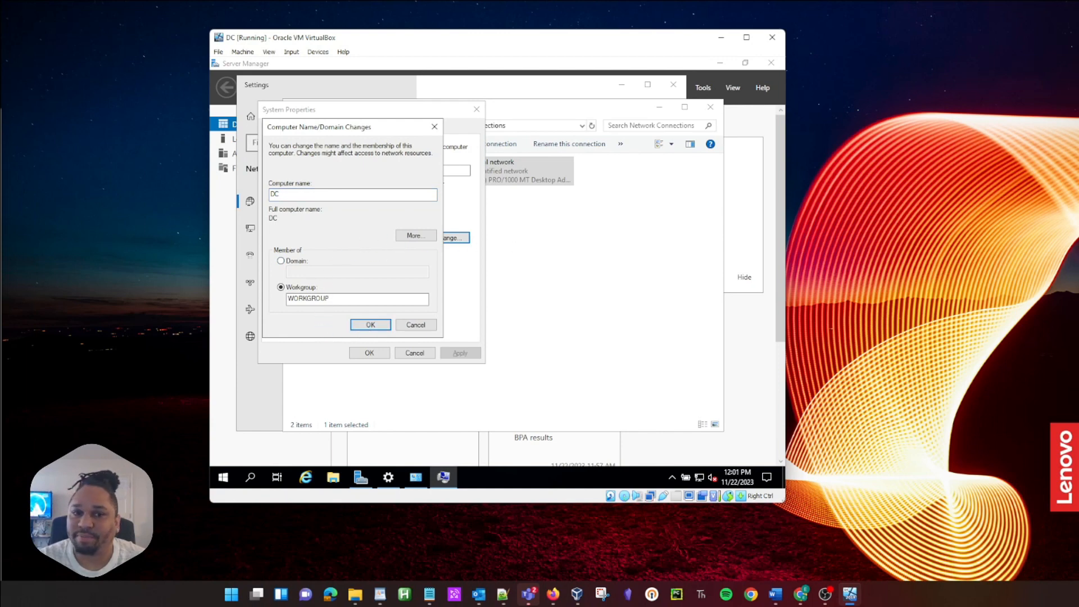
pyautogui.click(371, 324)
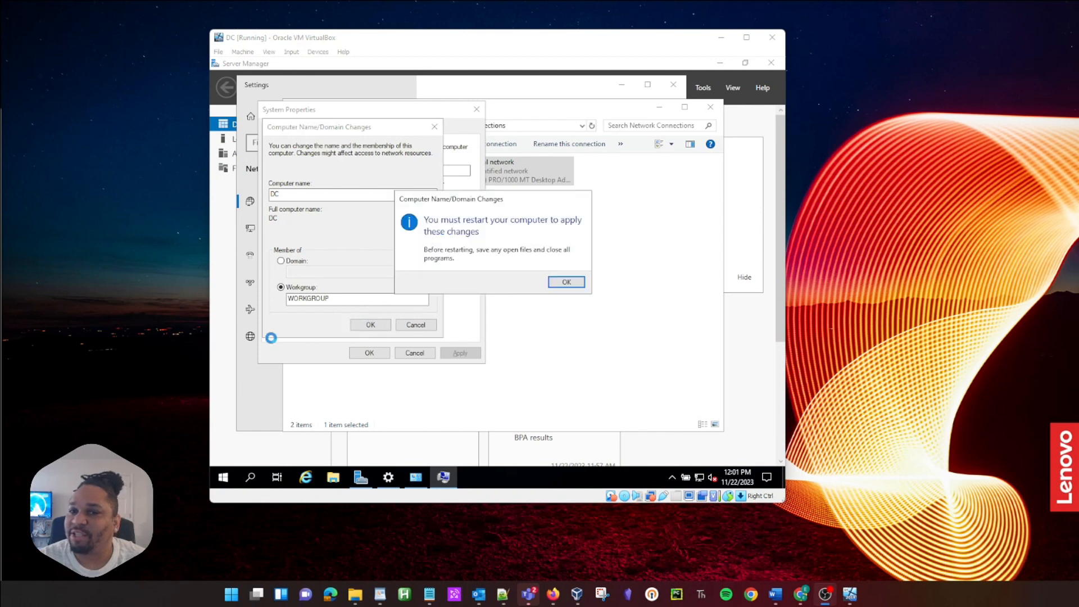
pyautogui.click(568, 282)
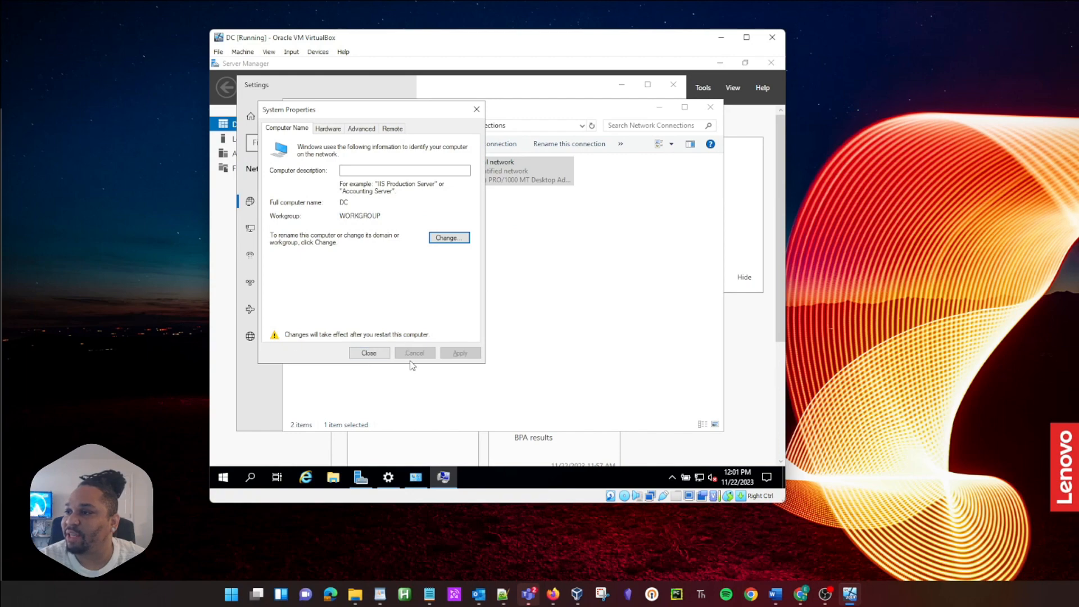
pyautogui.click(367, 354)
pyautogui.click(492, 280)
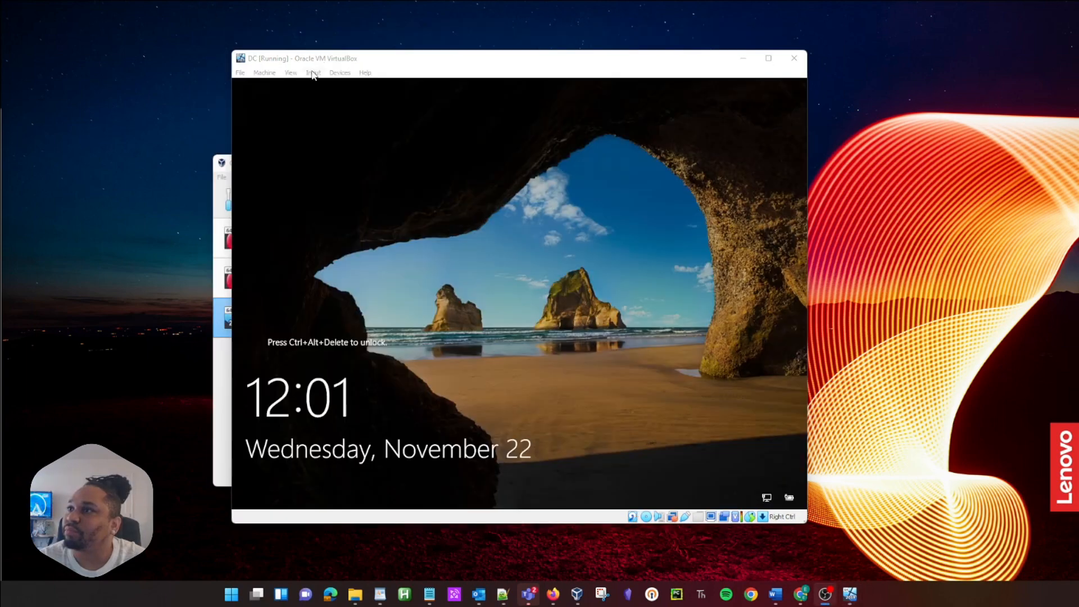
# Step: Sign in with Ctrl-Alt-Del and the password, then close the Admin Center notice with 'Don't show again' ticked
pyautogui.click(313, 72)
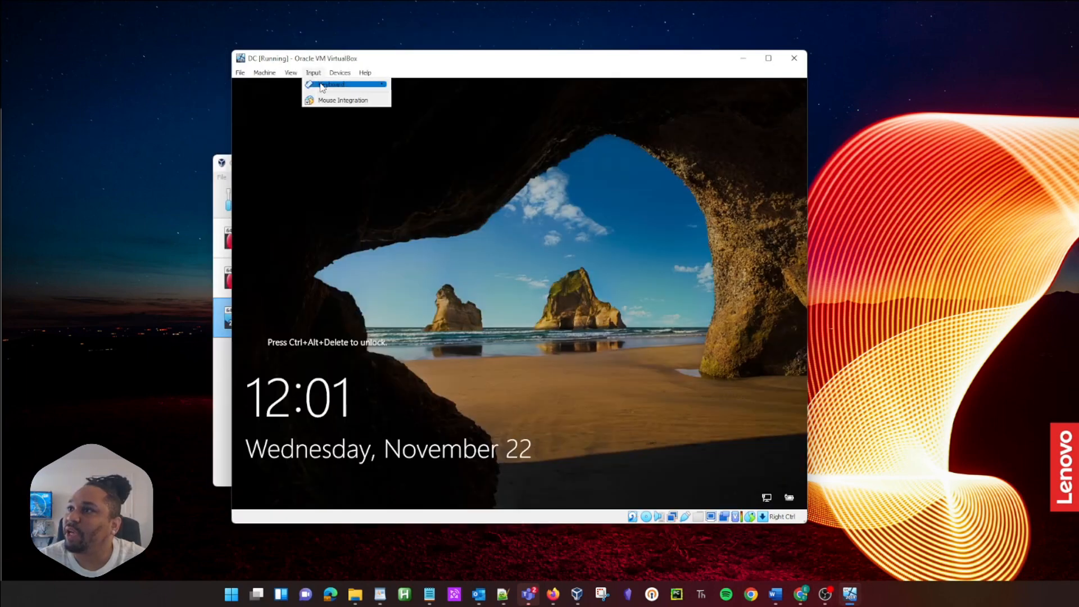
pyautogui.moveTo(380, 87)
pyautogui.click(426, 112)
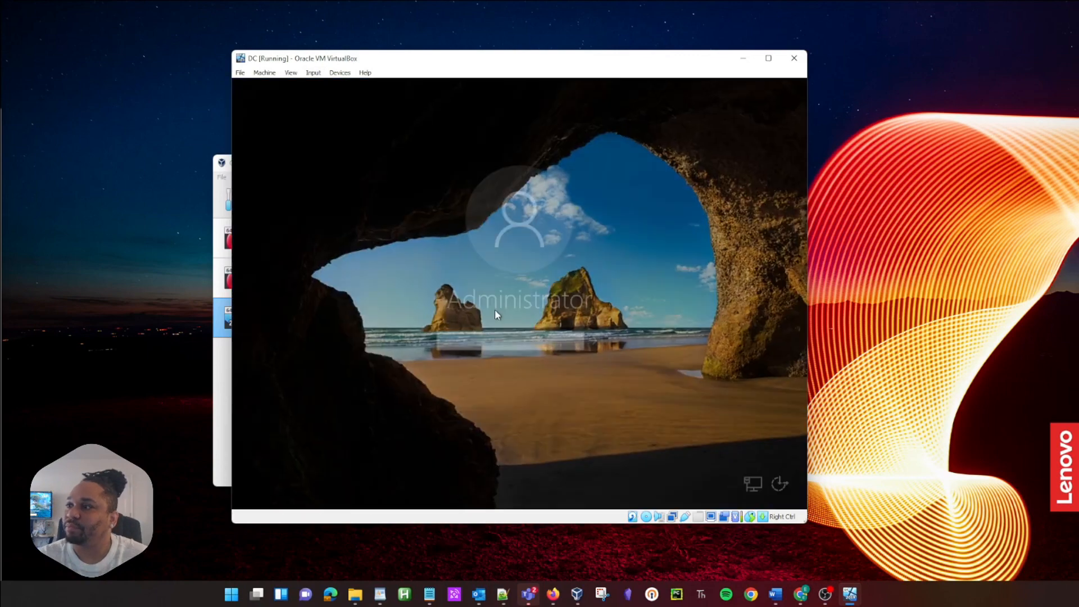
pyautogui.write('*********')
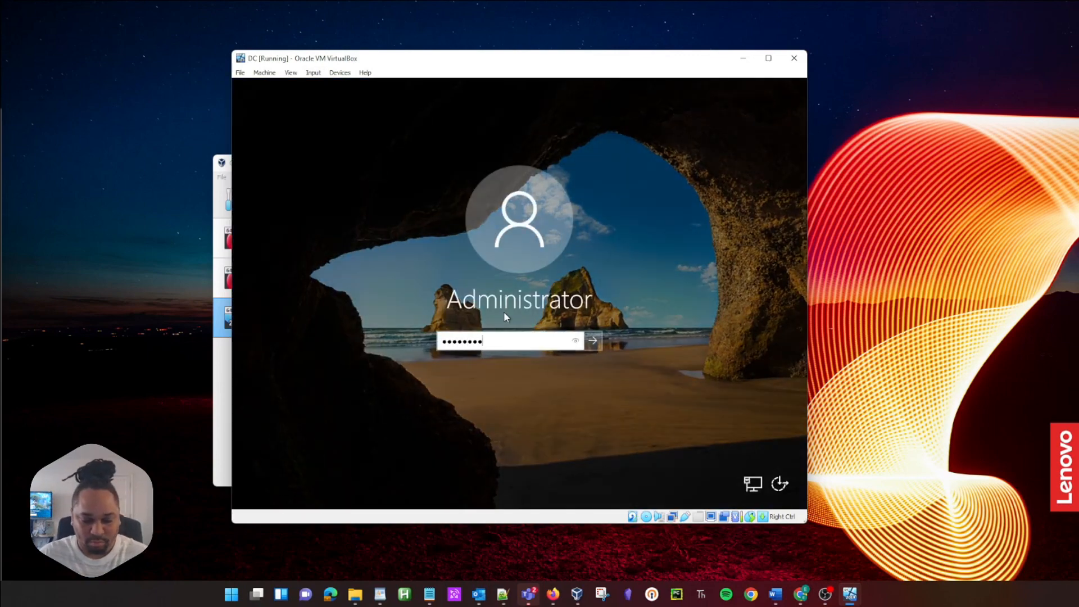
pyautogui.press('Return')
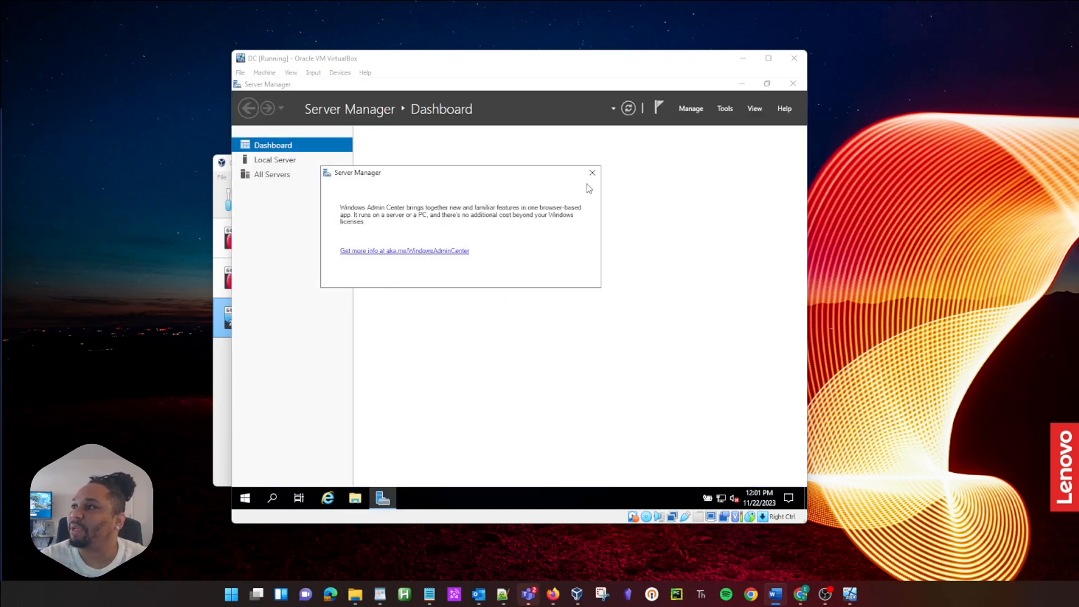
pyautogui.click(344, 274)
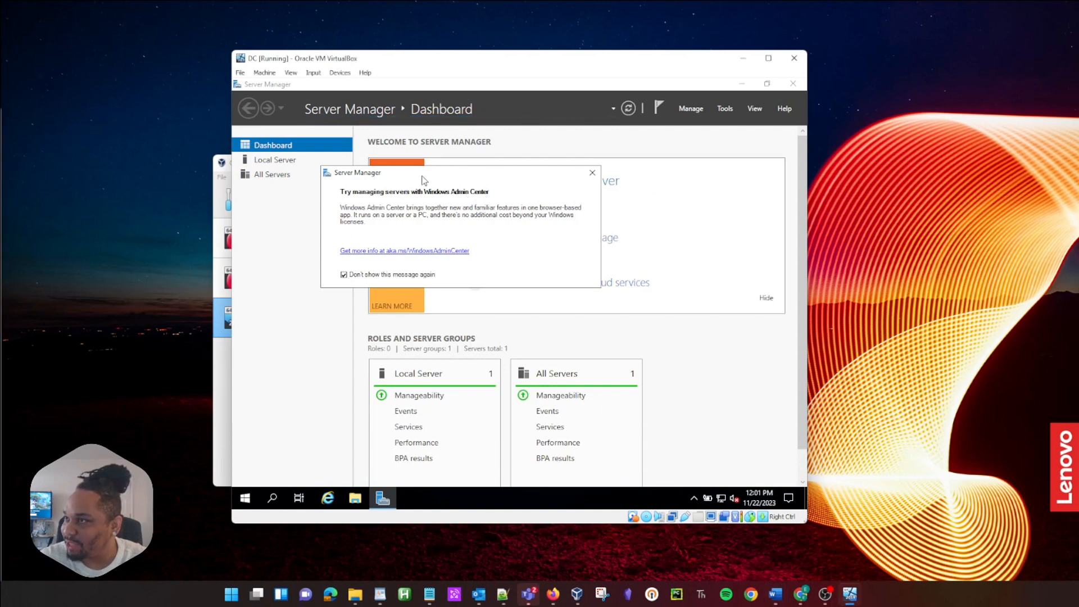
pyautogui.click(562, 178)
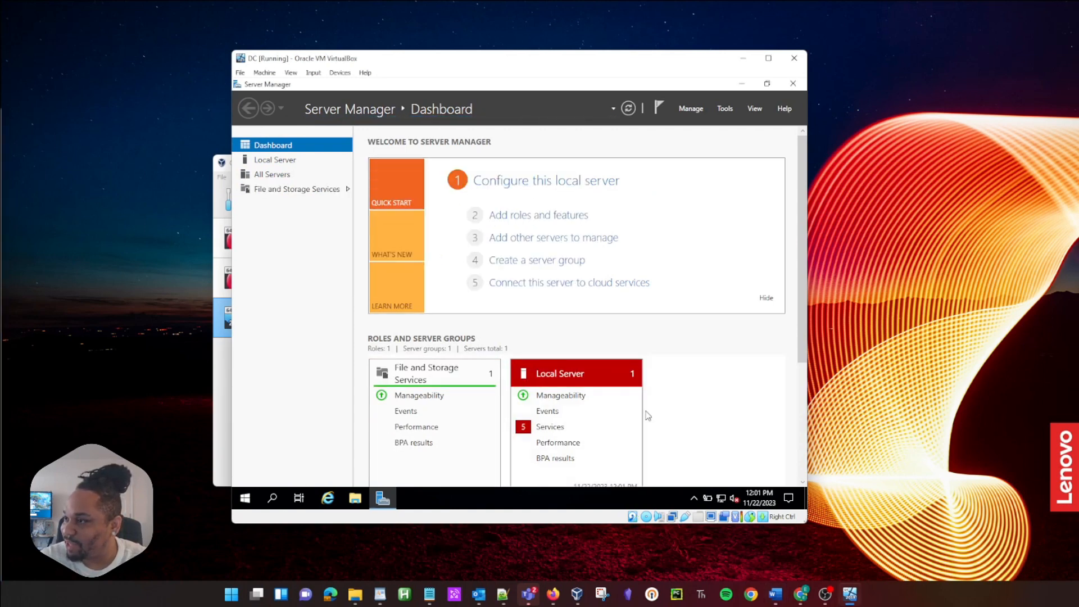
# Step: In Add Roles and Features, select Active Directory Domain Services for server DC with its management tools
pyautogui.click(556, 215)
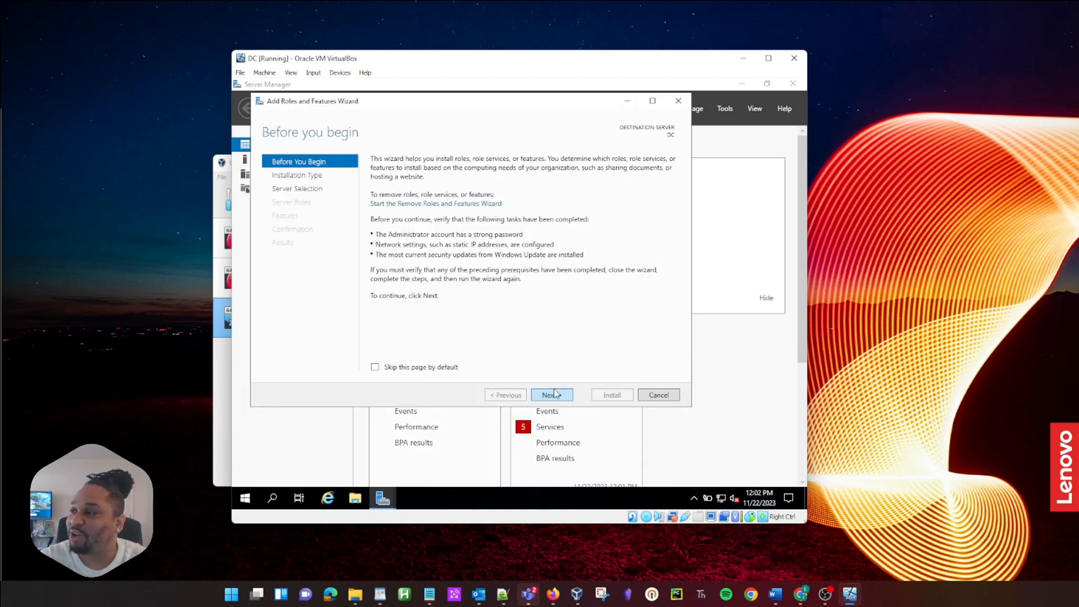
pyautogui.click(557, 399)
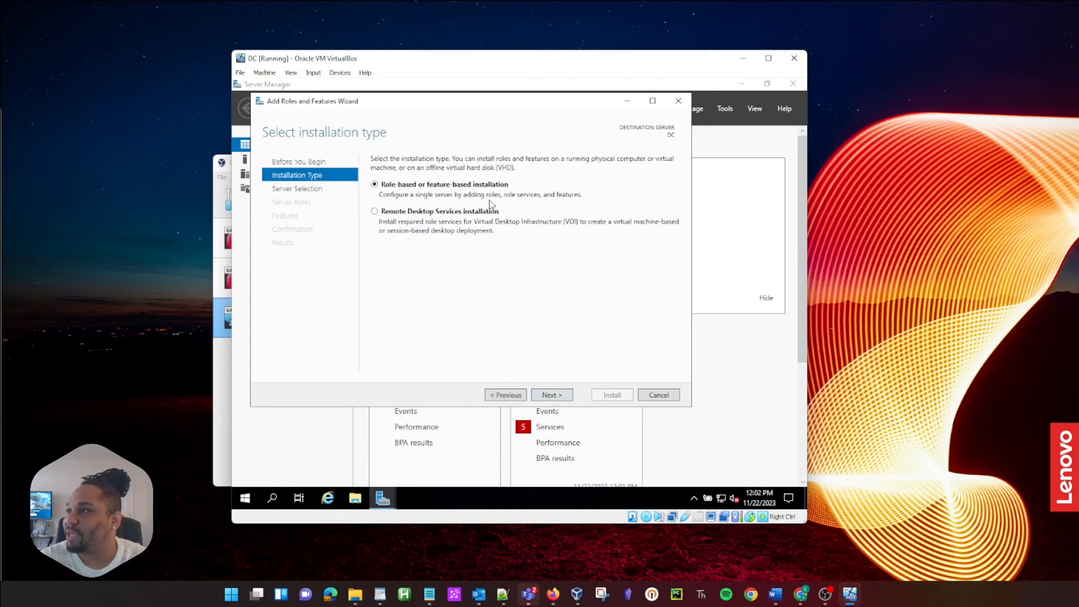
pyautogui.click(548, 396)
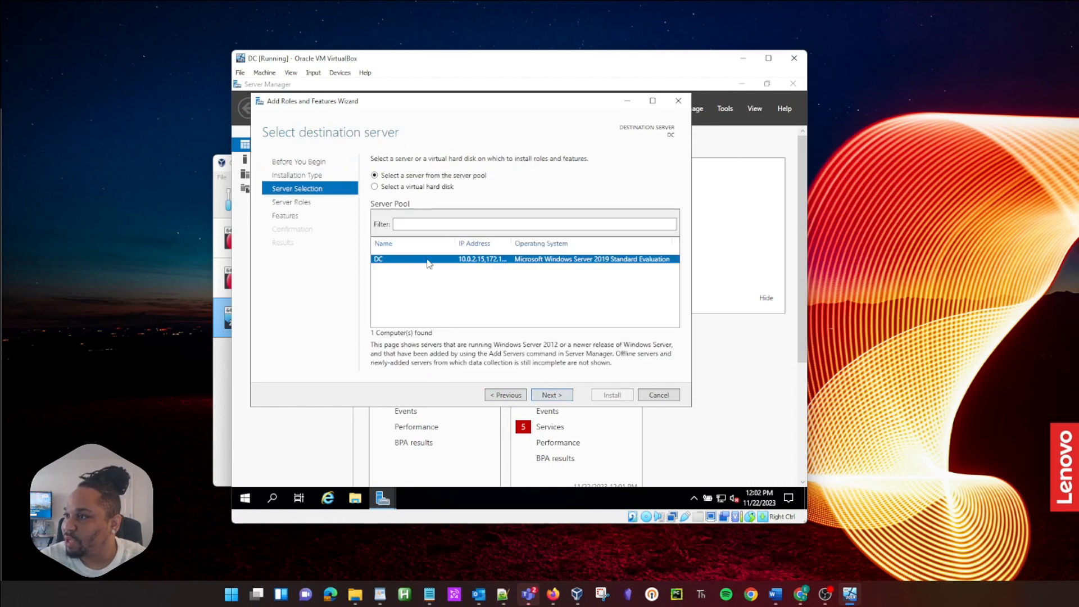
pyautogui.click(552, 396)
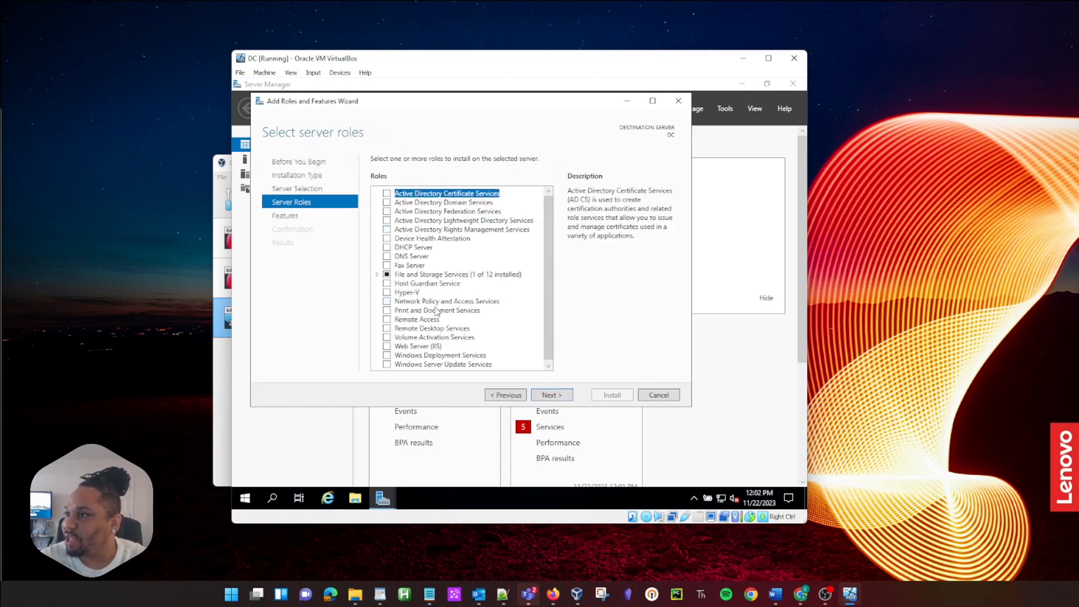
pyautogui.scroll(-1, 437, 310)
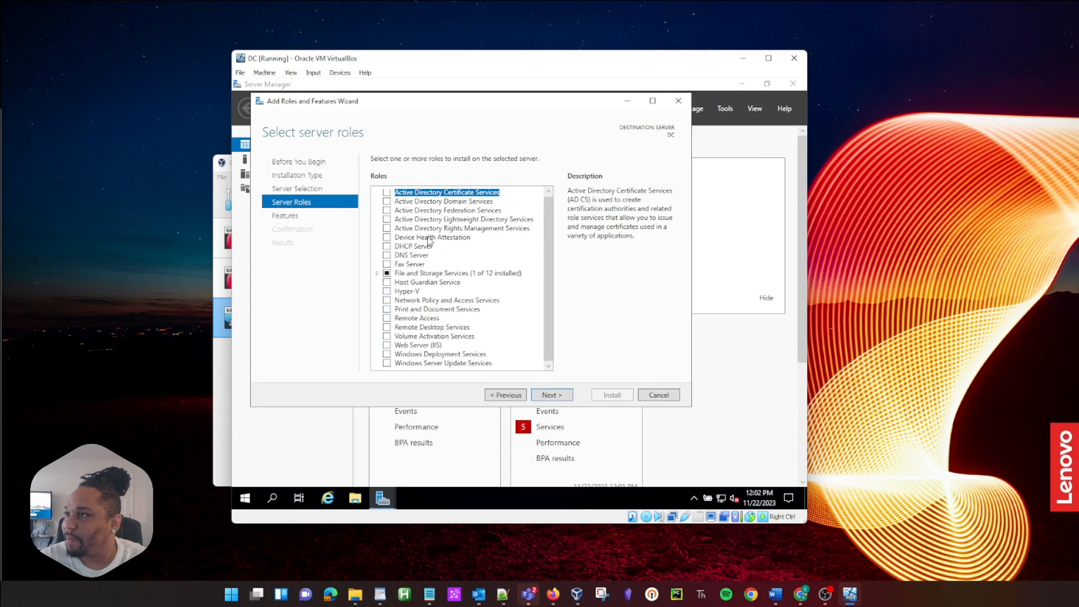
pyautogui.click(387, 201)
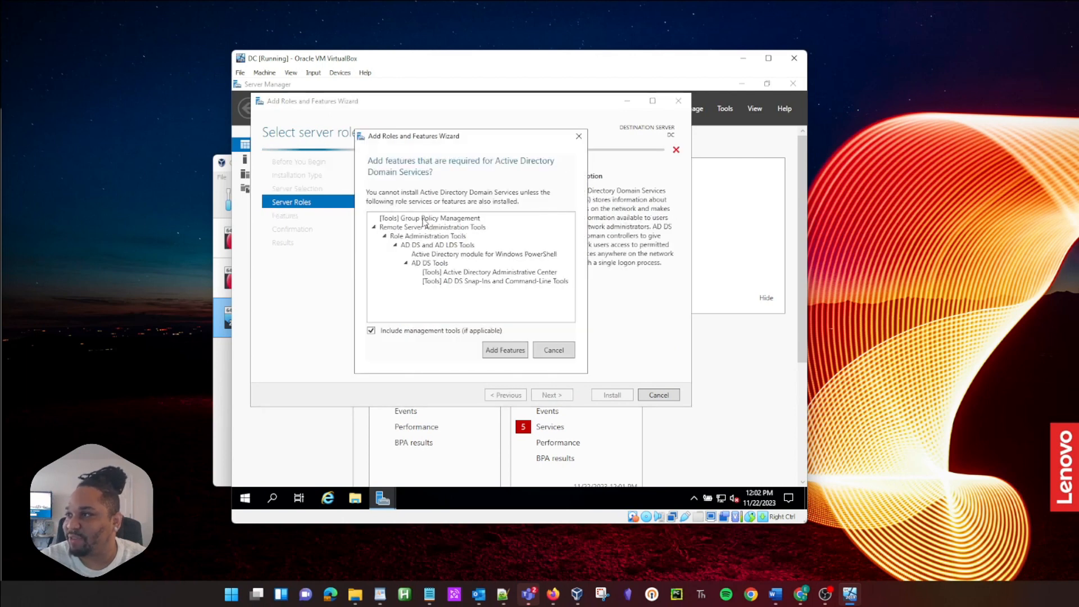
pyautogui.click(505, 350)
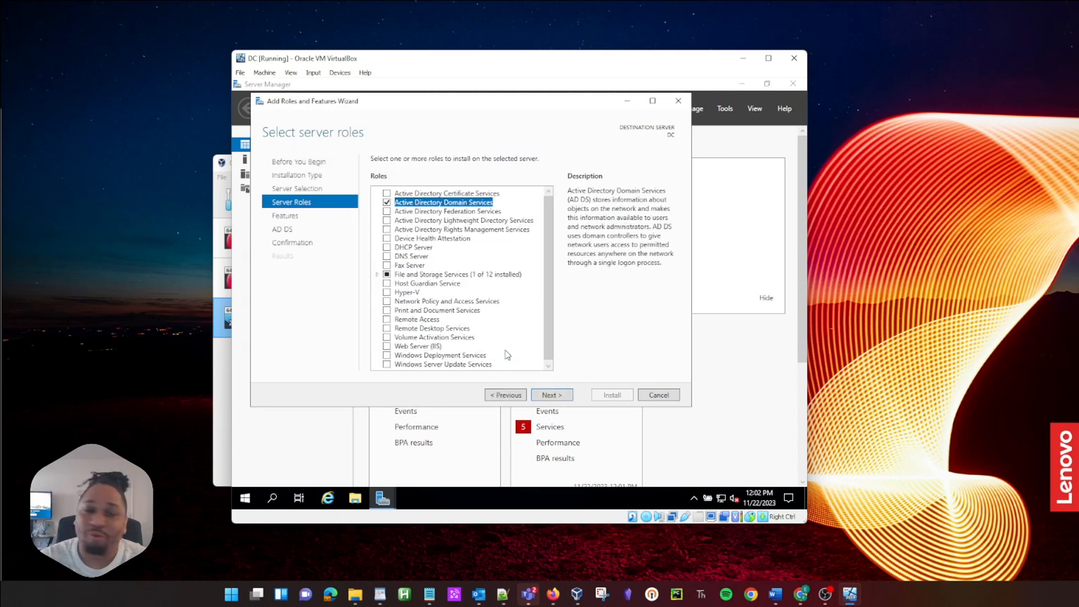
# Step: Skip extra features, install the AD DS role, and close the finished wizard
pyautogui.click(562, 396)
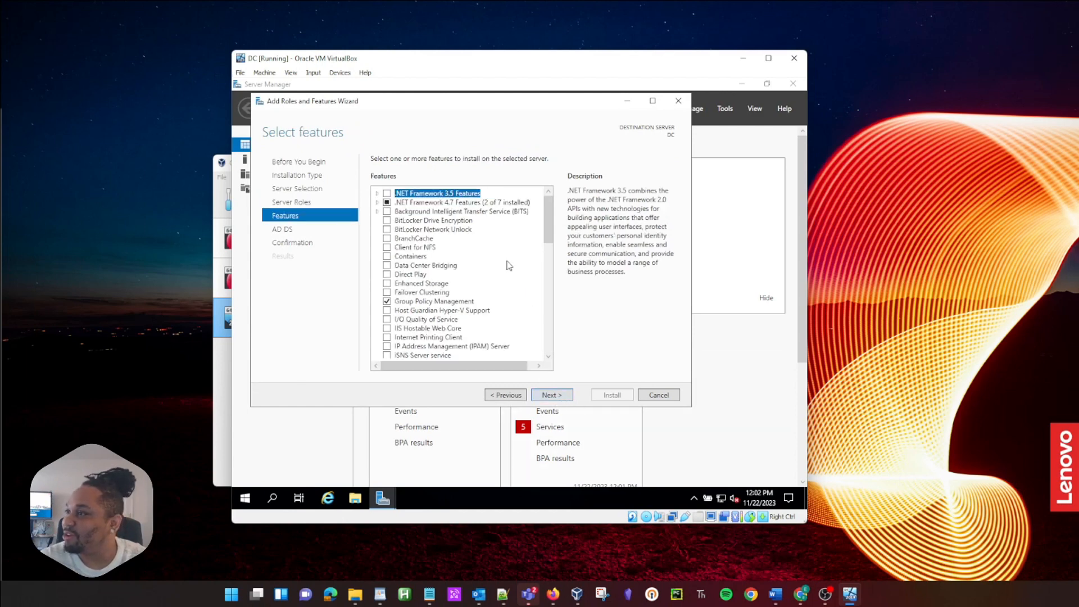
pyautogui.scroll(-10, 510, 265)
pyautogui.scroll(10, 534, 323)
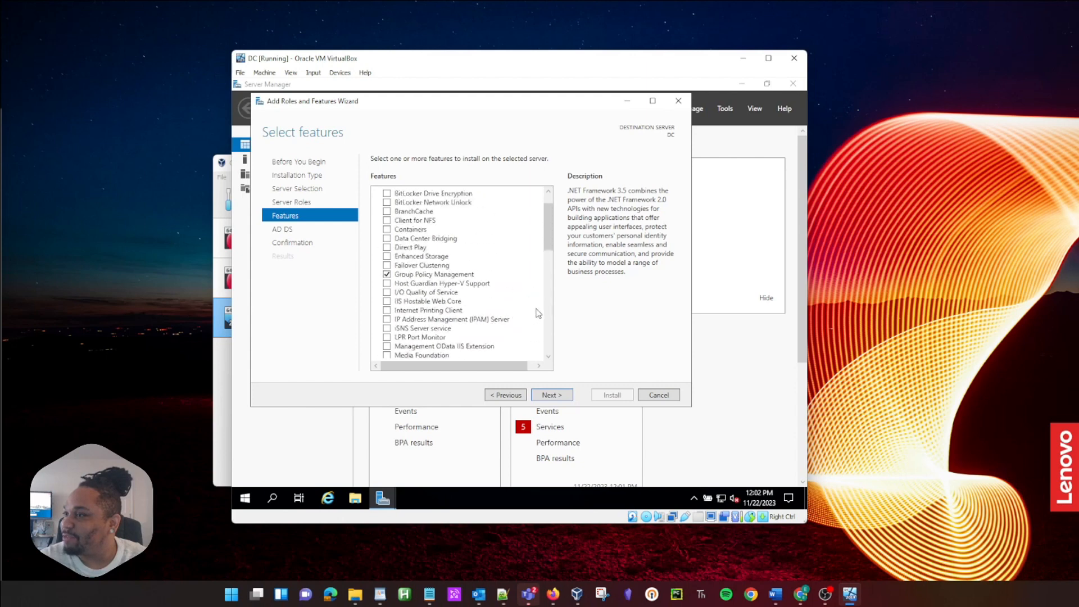
pyautogui.click(548, 396)
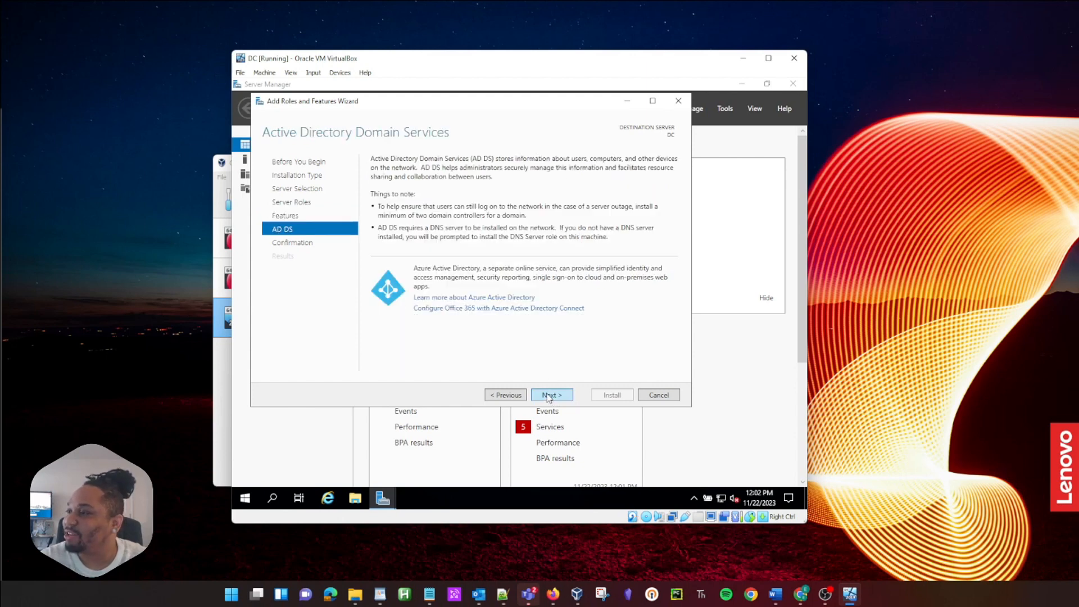
pyautogui.click(549, 396)
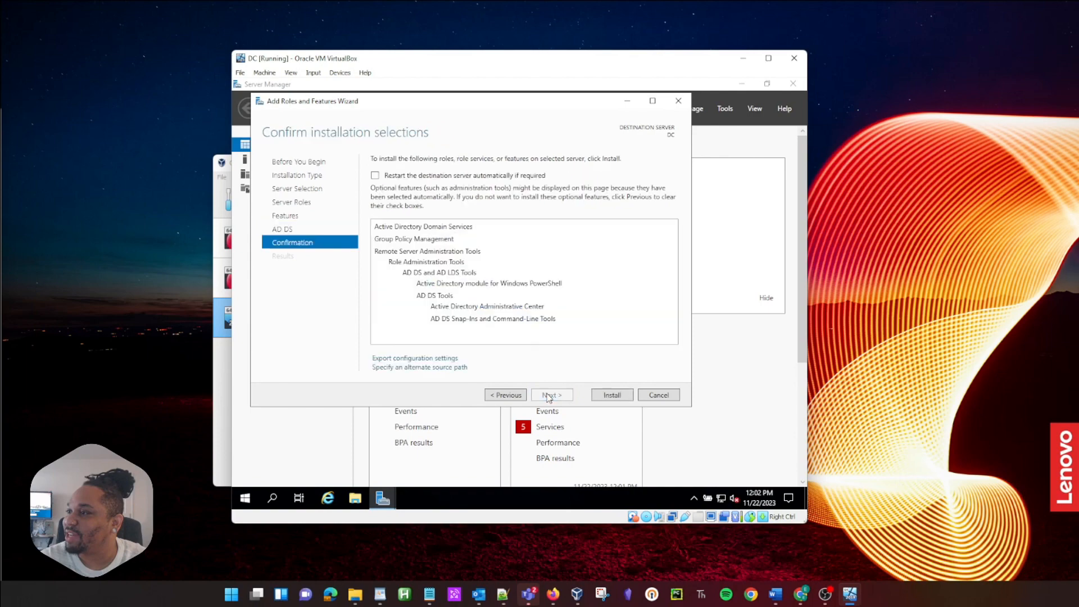
pyautogui.click(602, 398)
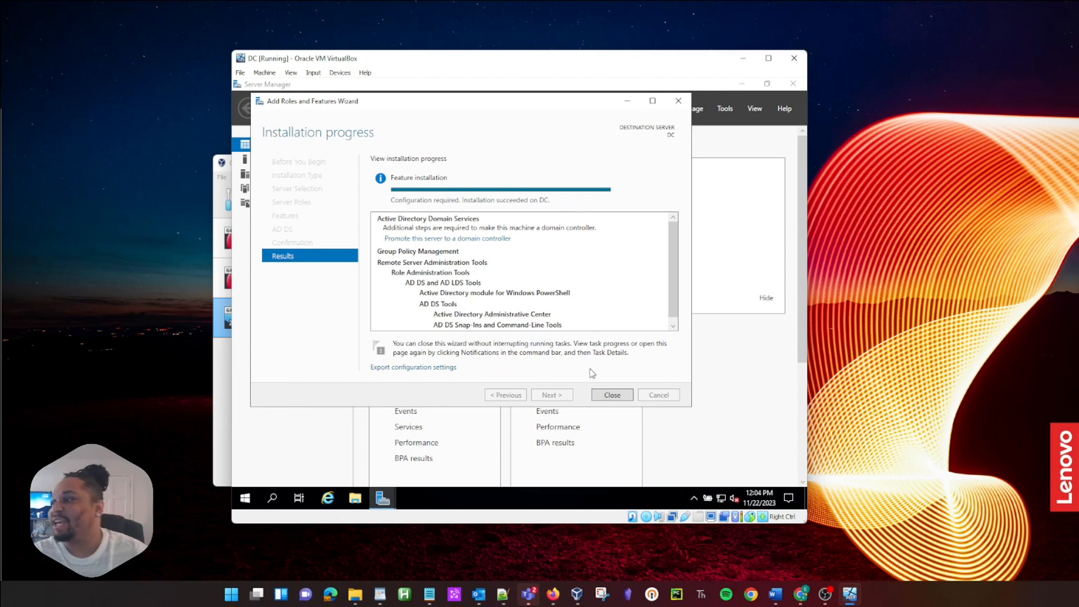
pyautogui.click(612, 397)
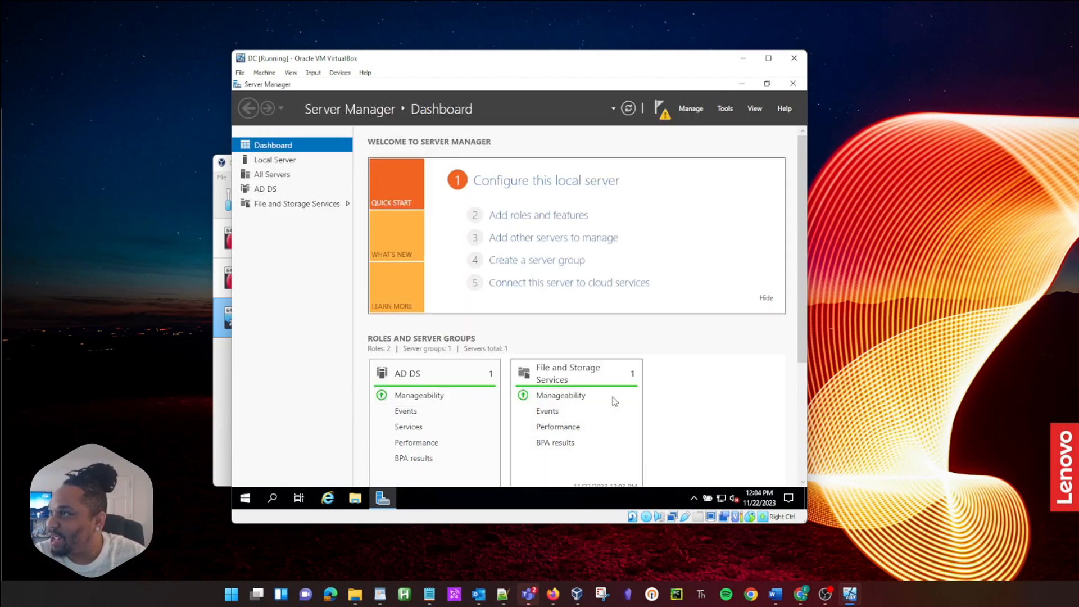
# Step: Promote the server to a domain controller, adding a new forest with root domain mochamachines.com
pyautogui.click(663, 117)
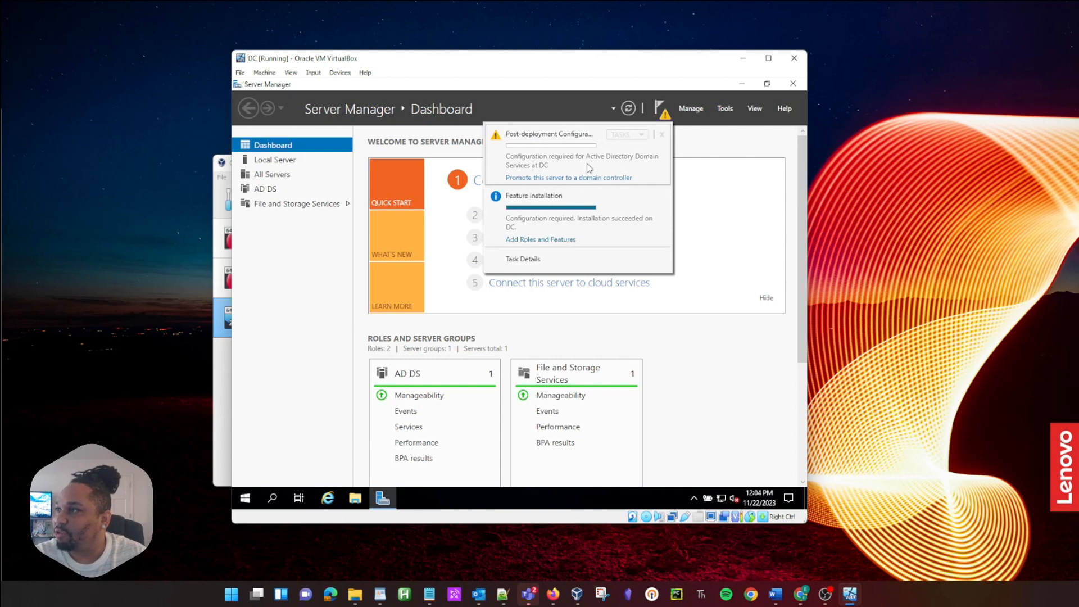
pyautogui.click(576, 178)
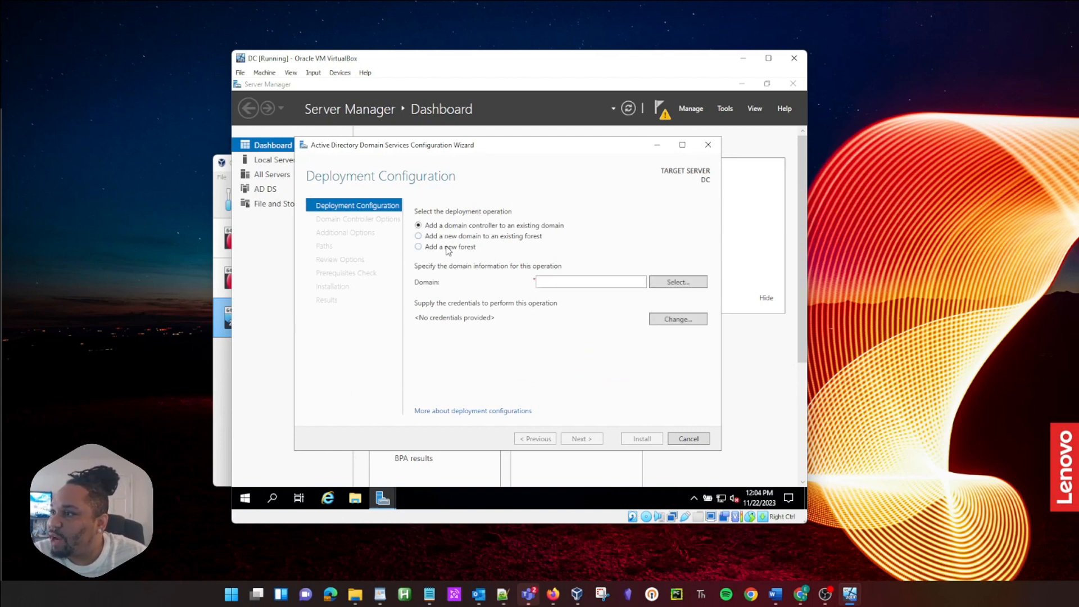
pyautogui.click(464, 248)
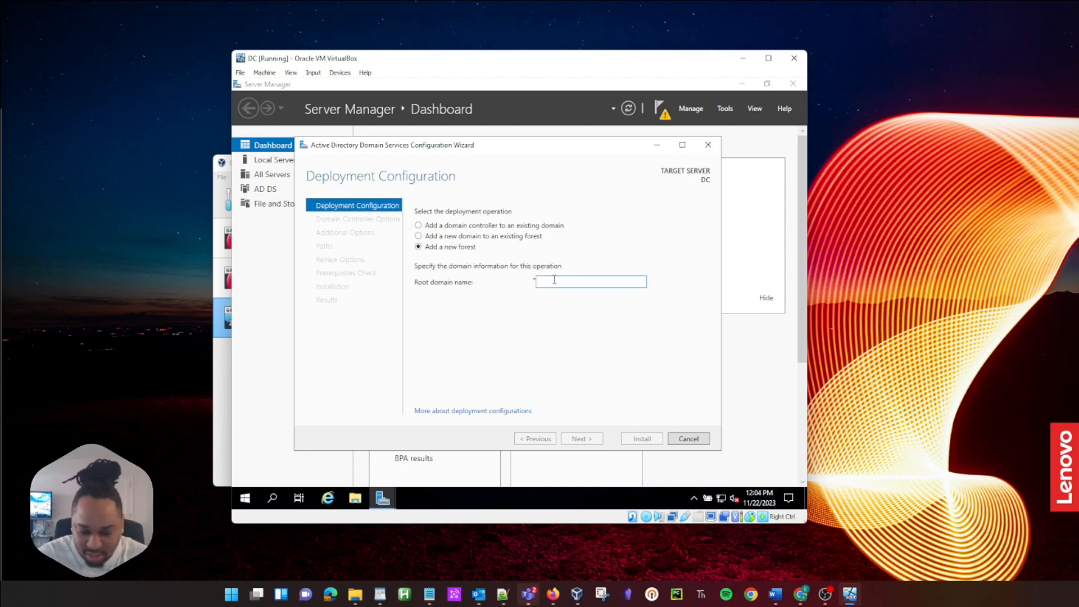
pyautogui.write('mochamachines.com')
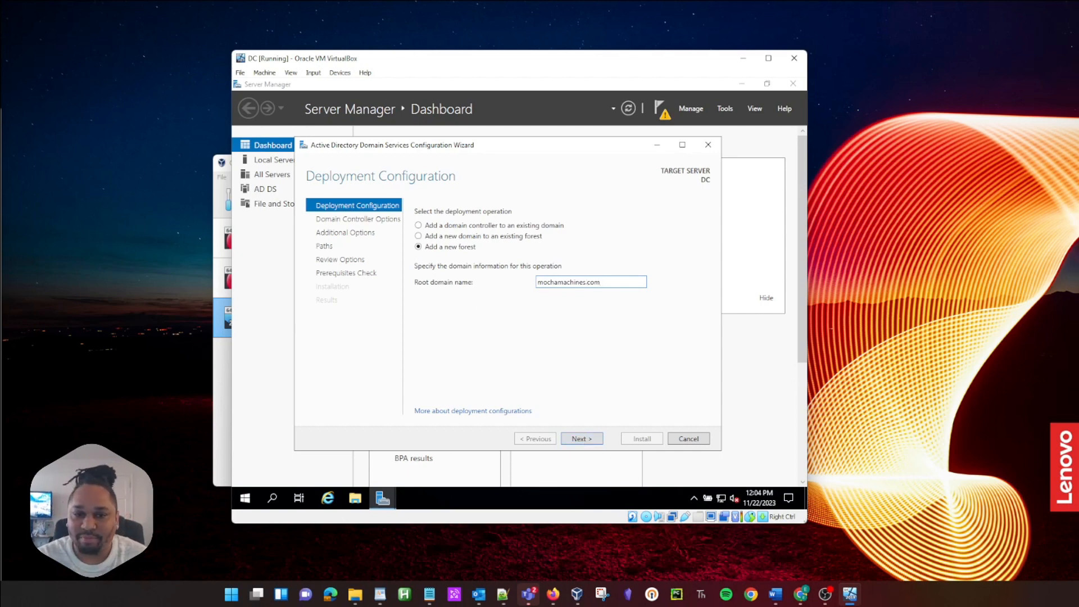
pyautogui.click(581, 436)
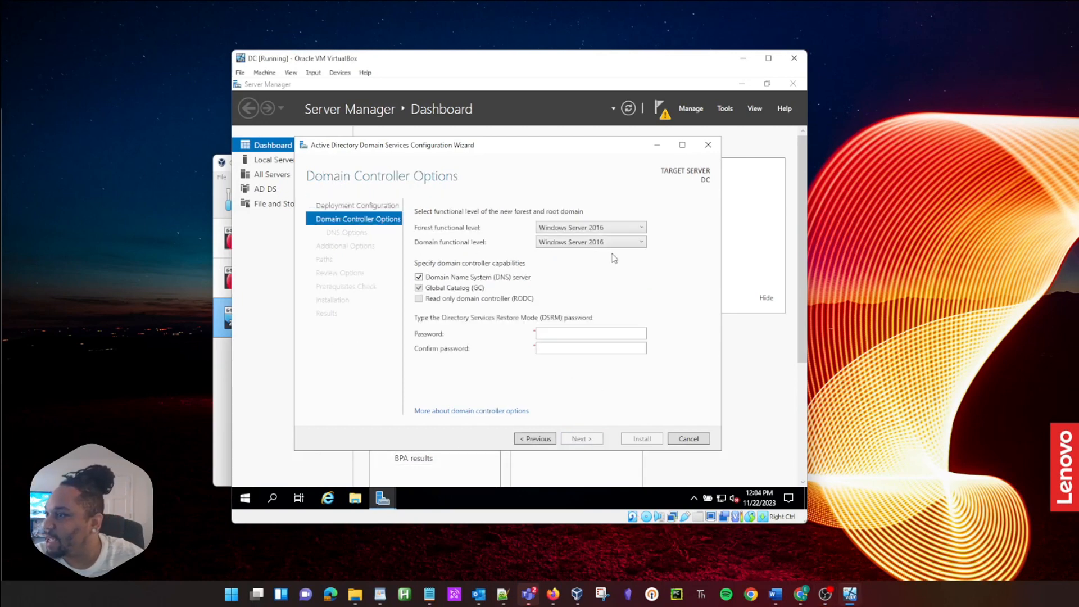
# Step: Enter and confirm the DSRM password, then advance past DNS options
pyautogui.click(566, 333)
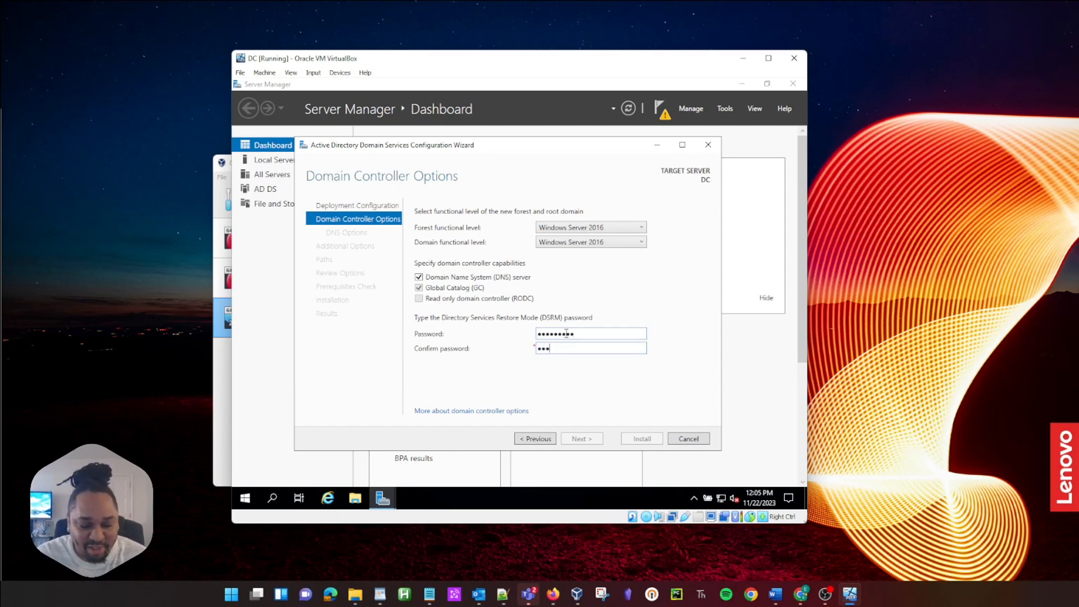
pyautogui.write('d1')
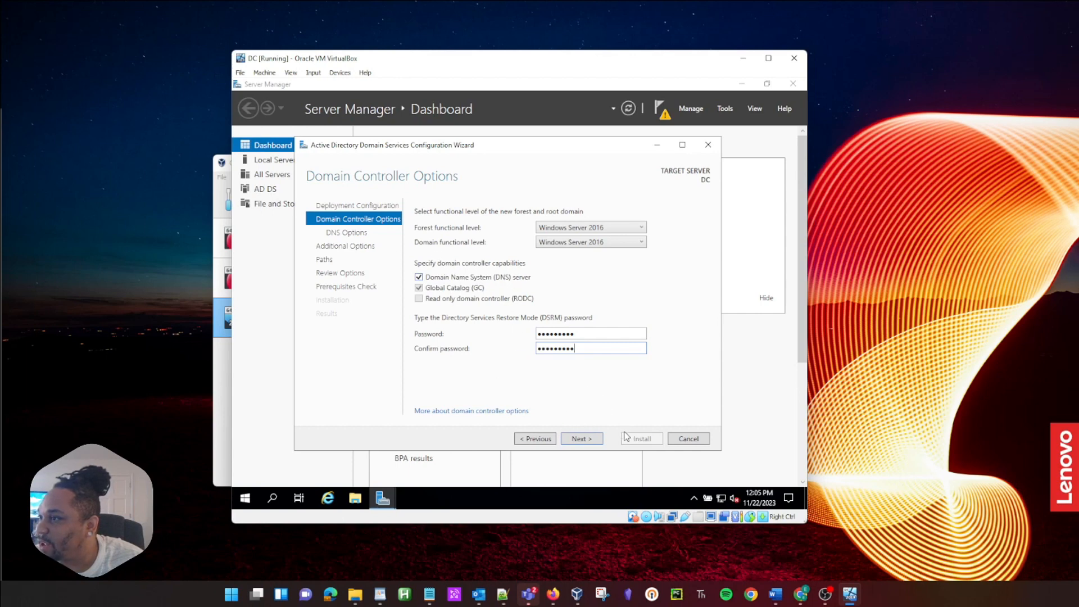
pyautogui.click(592, 441)
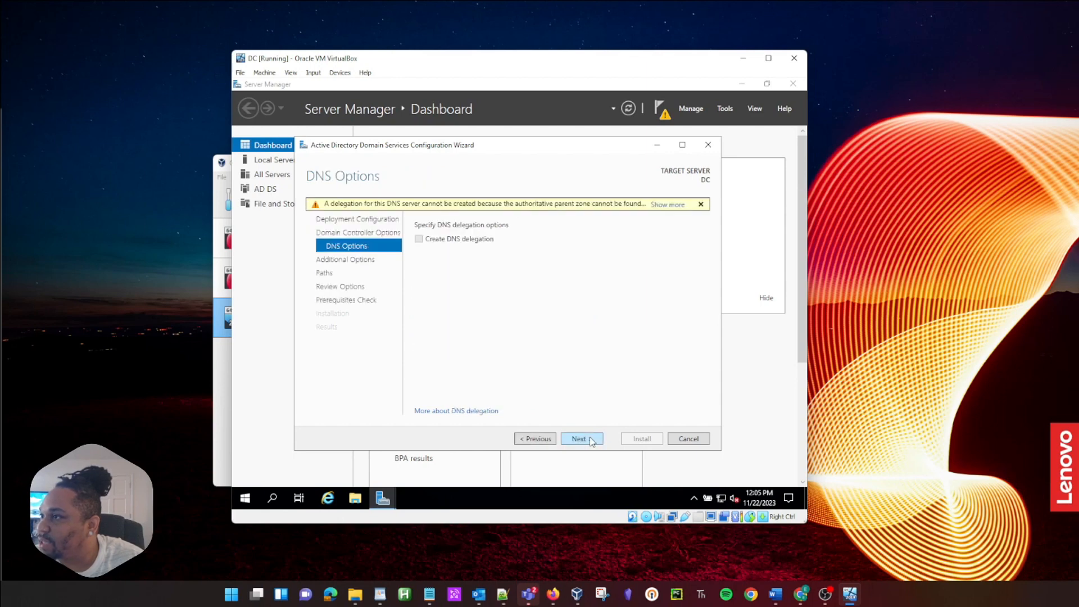
pyautogui.click(591, 440)
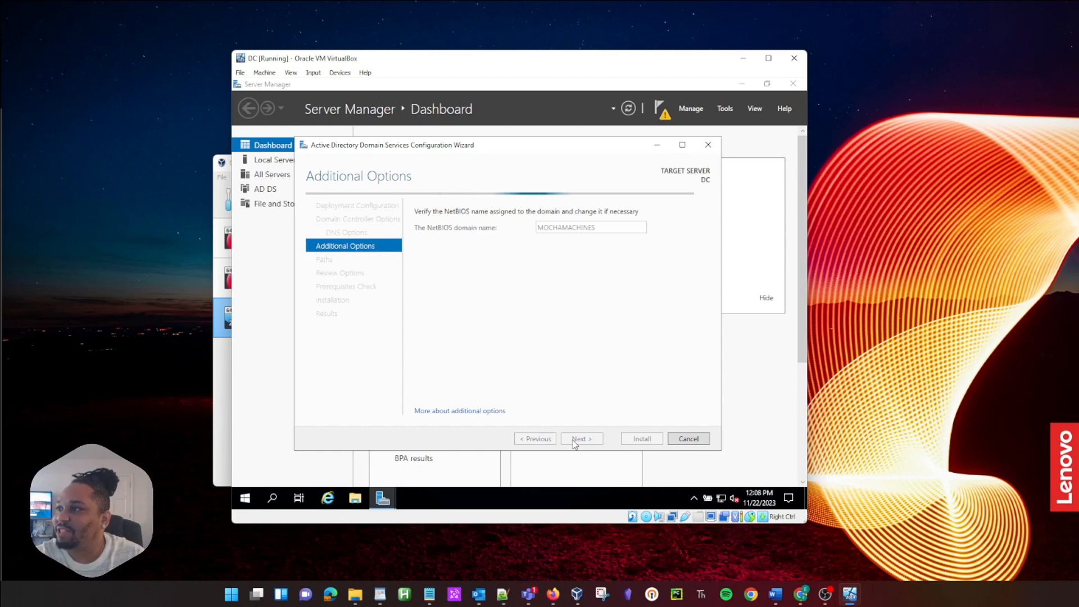
# Step: Review NetBIOS name, folder paths and selected options, pass the prerequisites check, and start installation
pyautogui.click(574, 438)
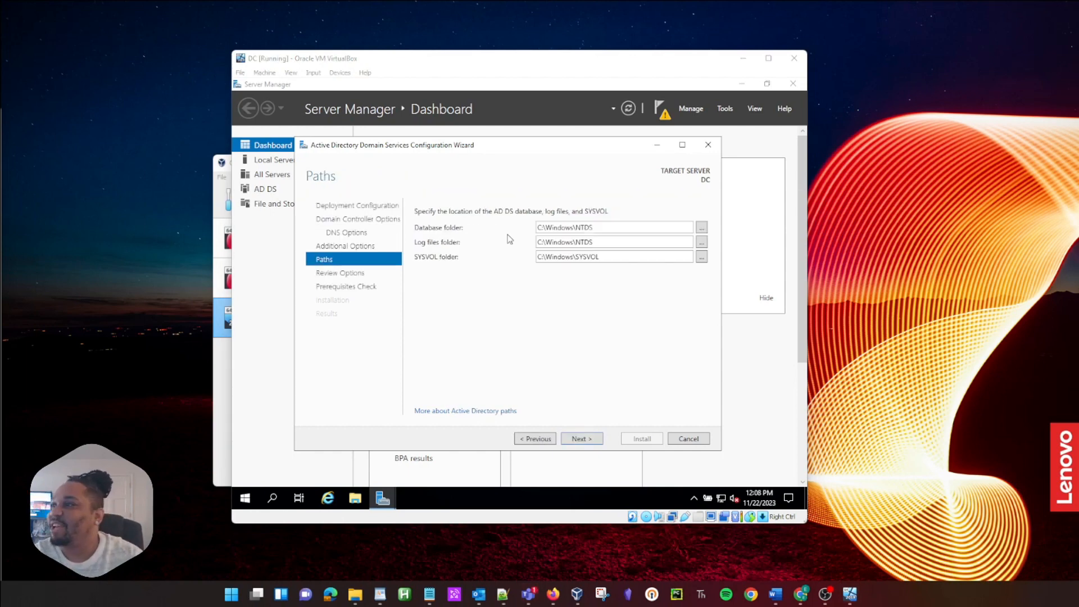
pyautogui.click(548, 439)
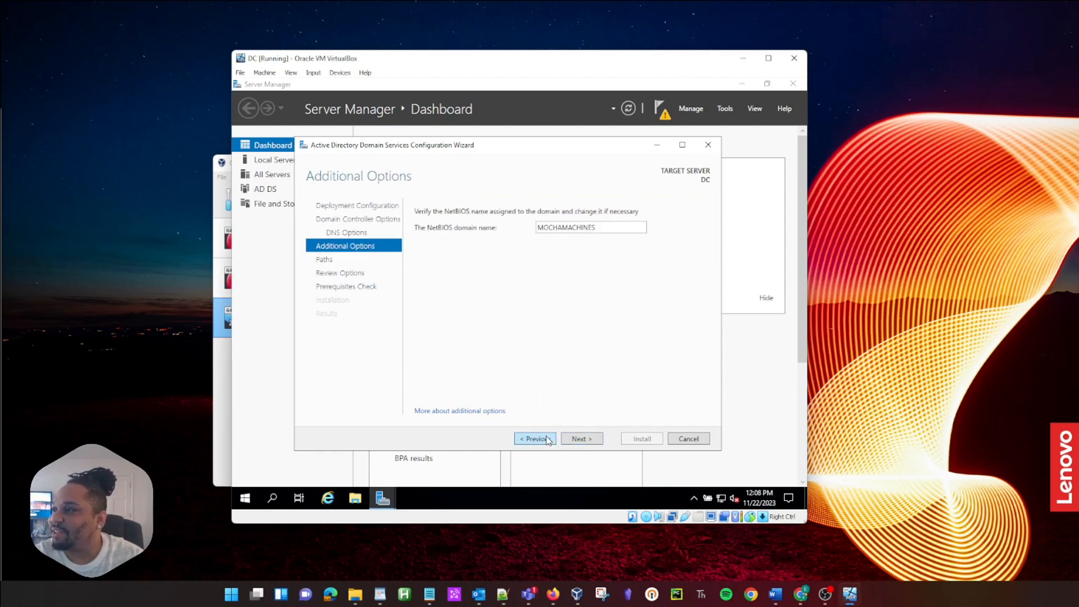
pyautogui.click(581, 441)
pyautogui.click(580, 441)
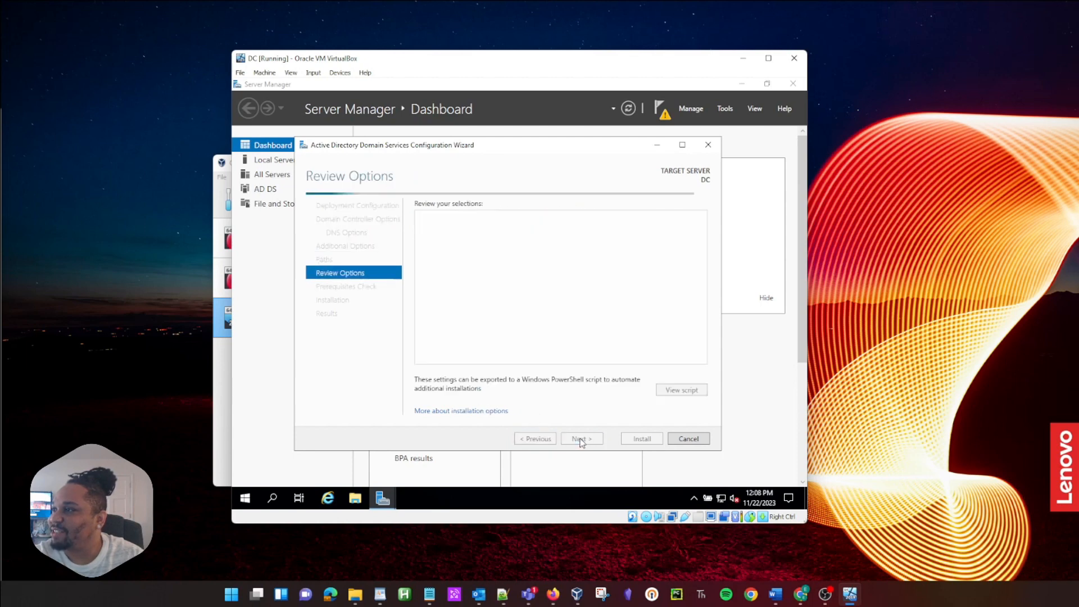
pyautogui.click(535, 439)
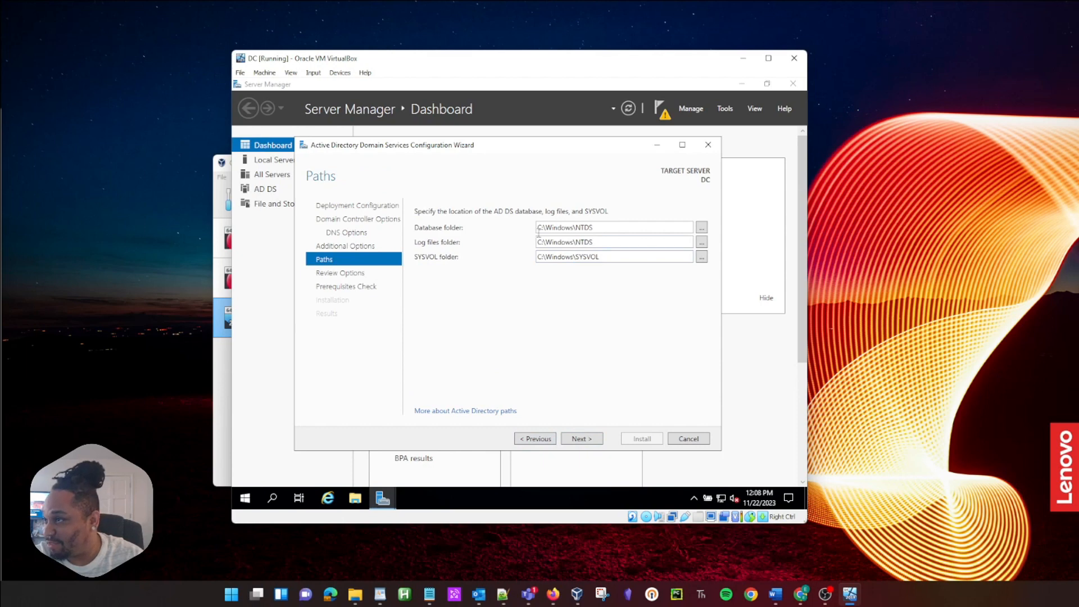
pyautogui.click(582, 445)
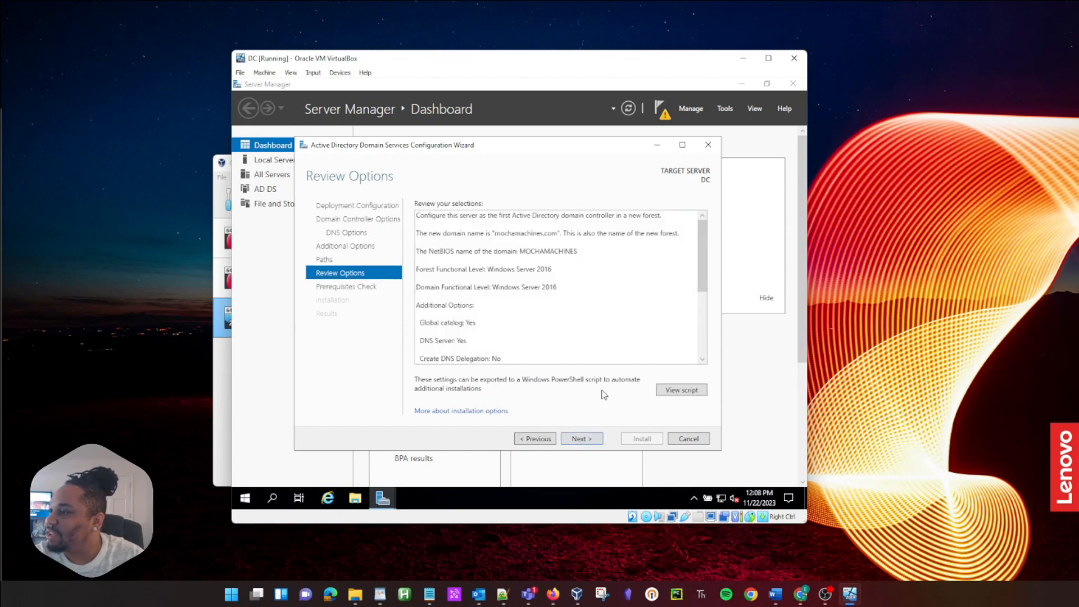
pyautogui.click(592, 444)
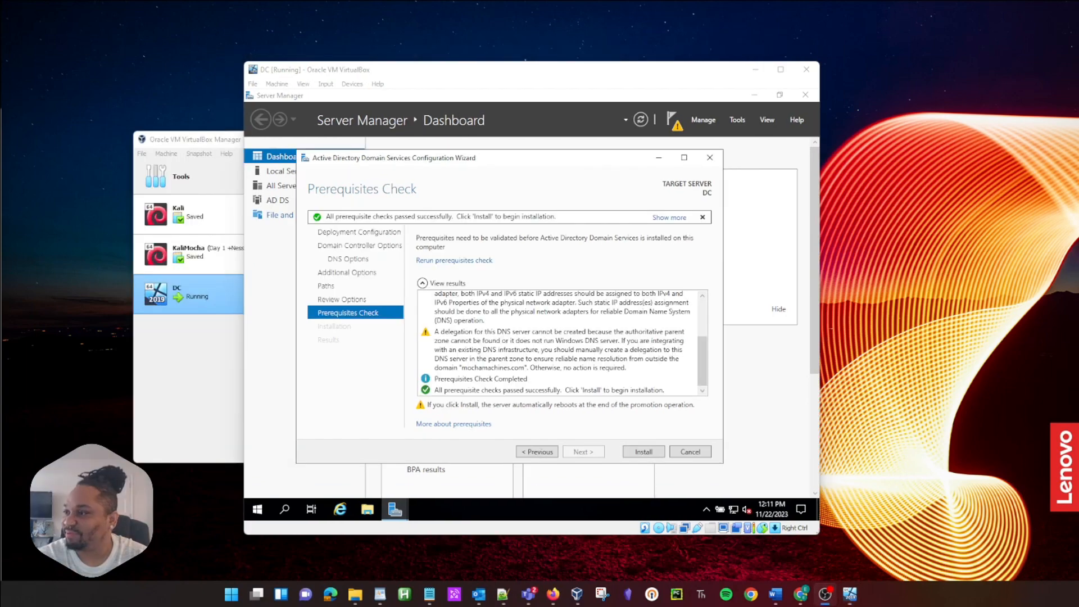
pyautogui.click(628, 450)
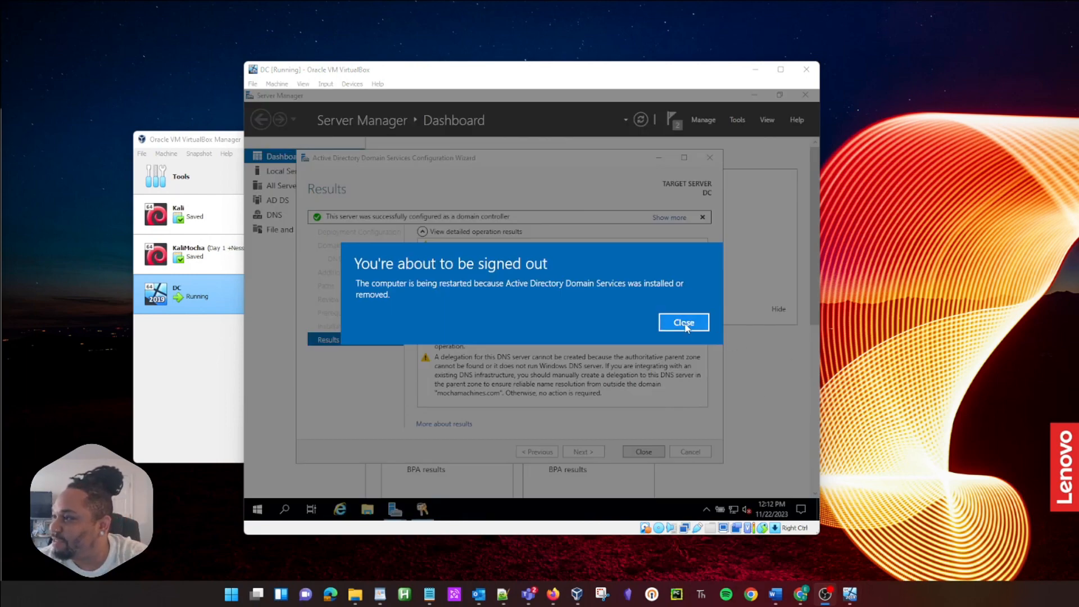
# Step: Dismiss the sign-out warning and close the Results page so the server reboots
pyautogui.click(683, 321)
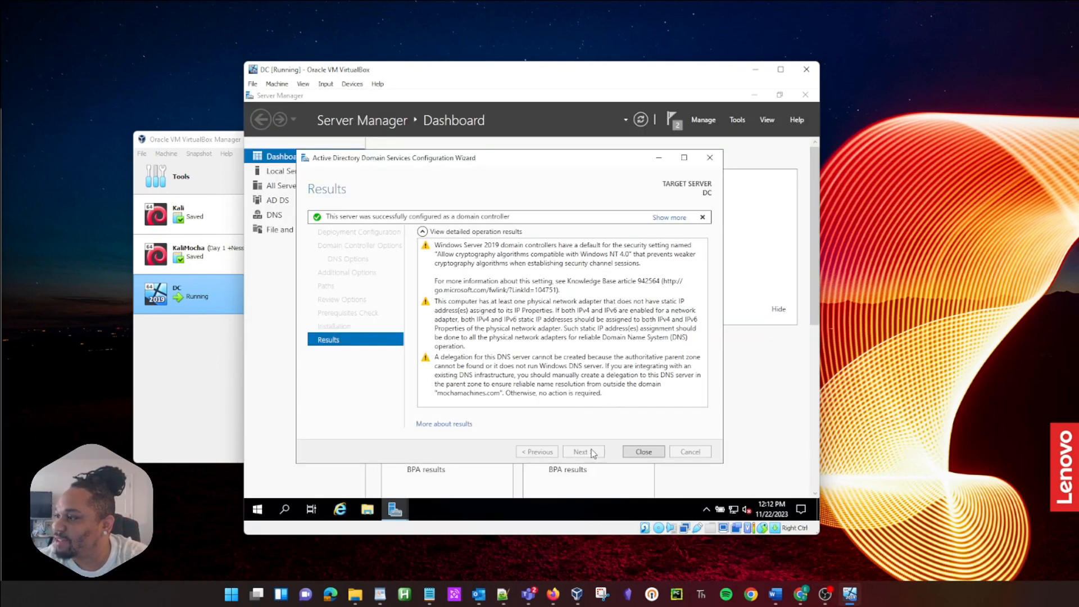
pyautogui.click(632, 452)
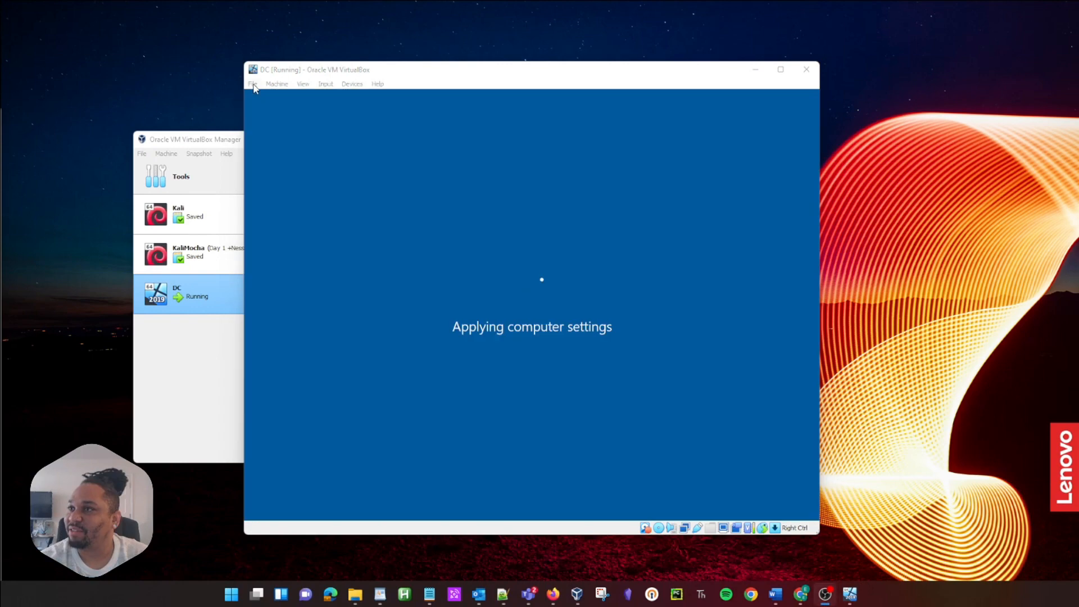
# Step: Send Ctrl+Alt+Del to the restarted server and sign in with the administrator password
pyautogui.moveTo(562, 77)
pyautogui.mouseDown()
pyautogui.moveTo(589, 74)
pyautogui.moveTo(564, 70)
pyautogui.mouseUp()
pyautogui.click(327, 78)
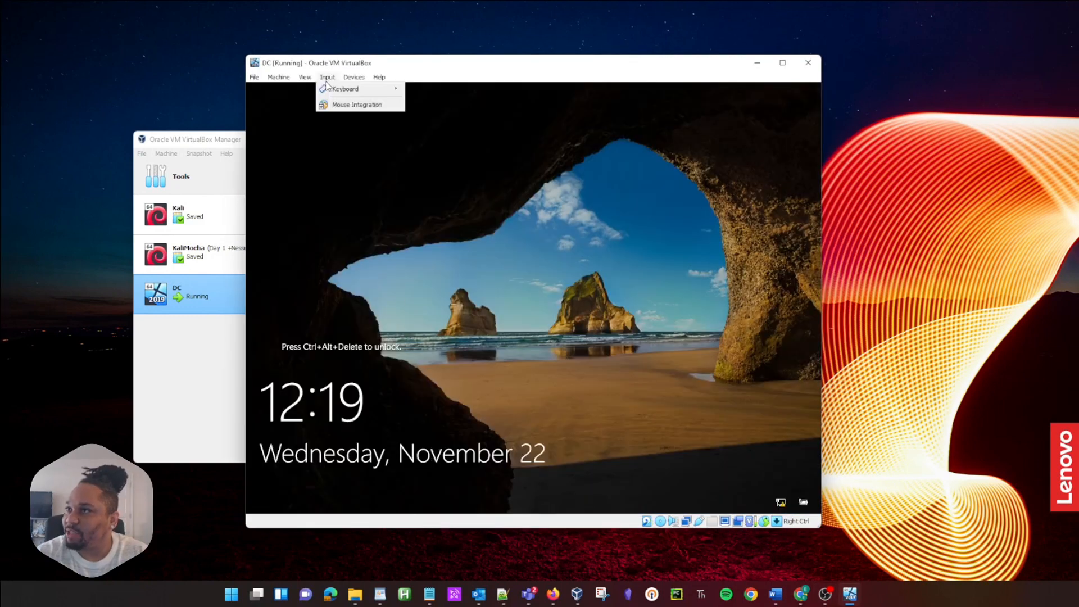
pyautogui.moveTo(338, 89)
pyautogui.click(435, 114)
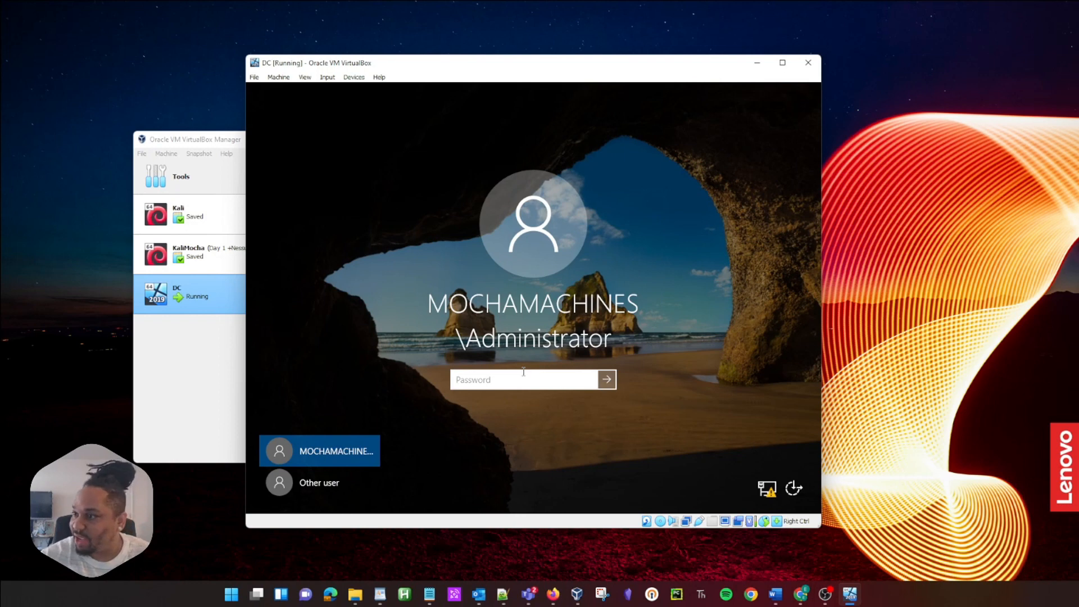
pyautogui.click(464, 379)
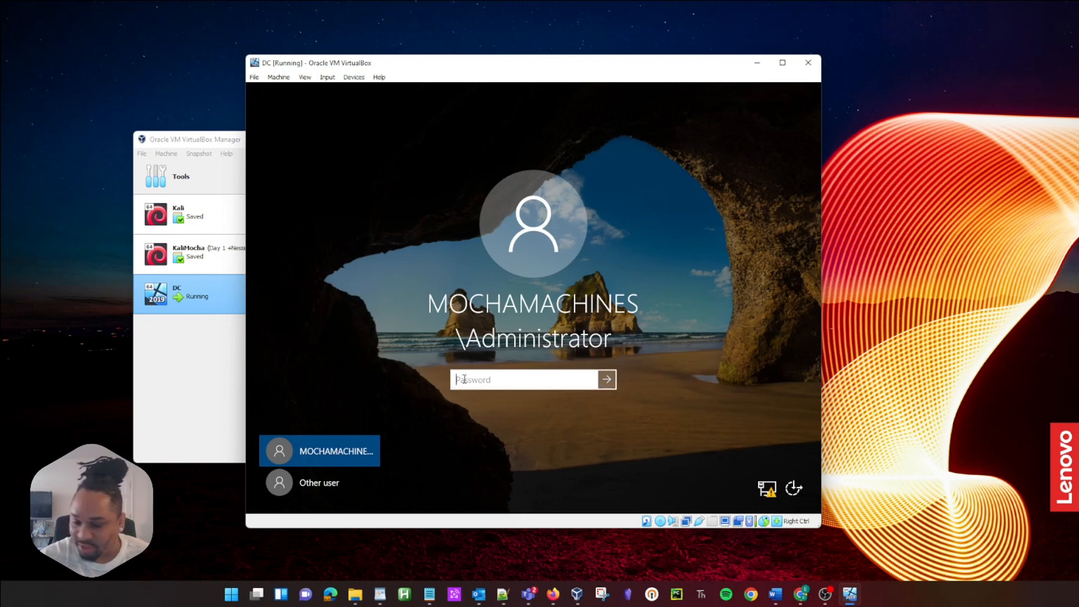
pyautogui.write('••')
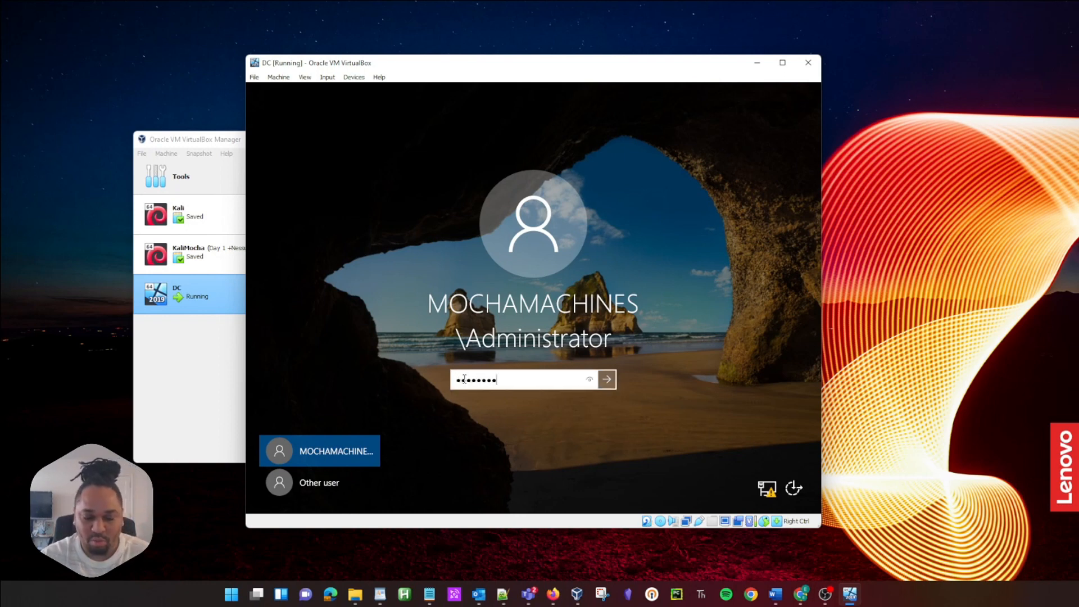
pyautogui.press('Return')
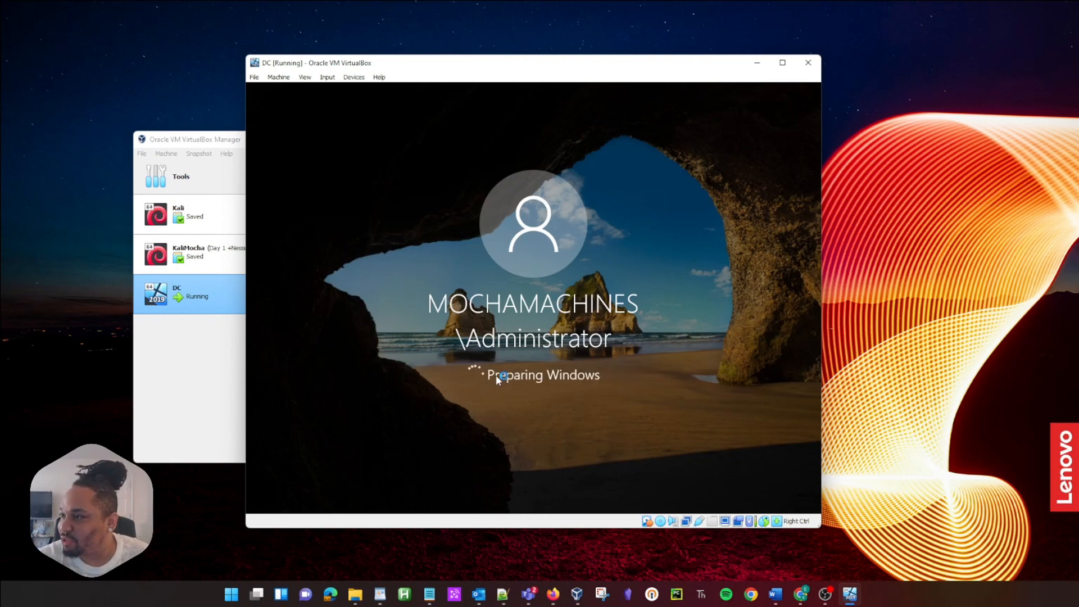
# Step: Scroll the loaded Server Manager dashboard to check the AD DS and DNS roles
pyautogui.moveTo(520, 67); pyautogui.dragTo(630, 59)
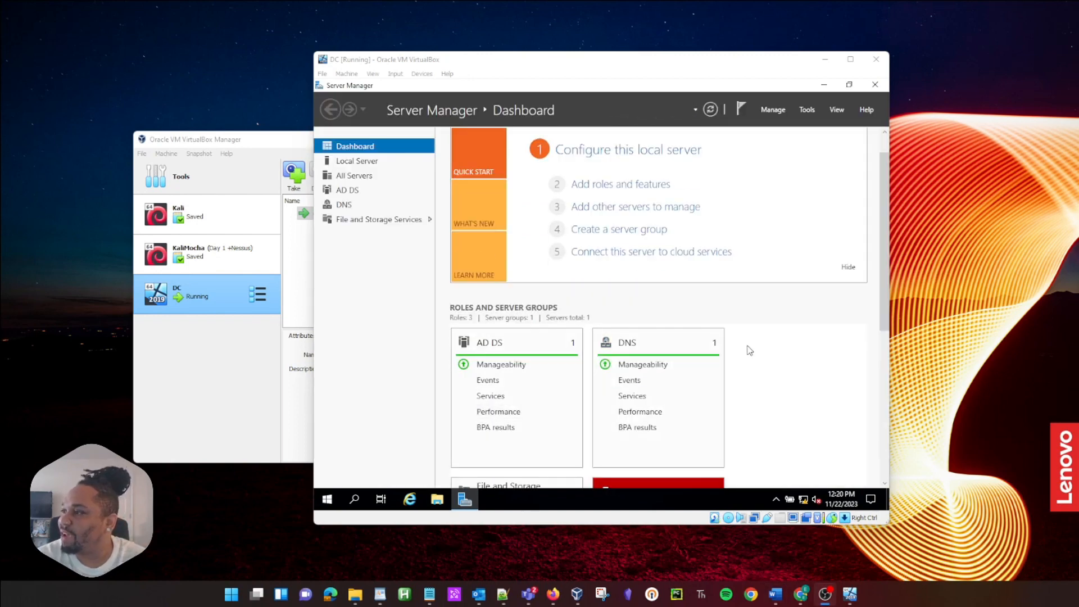
pyautogui.scroll(-3, 753, 360)
pyautogui.scroll(3, 753, 360)
pyautogui.scroll(-1, 753, 359)
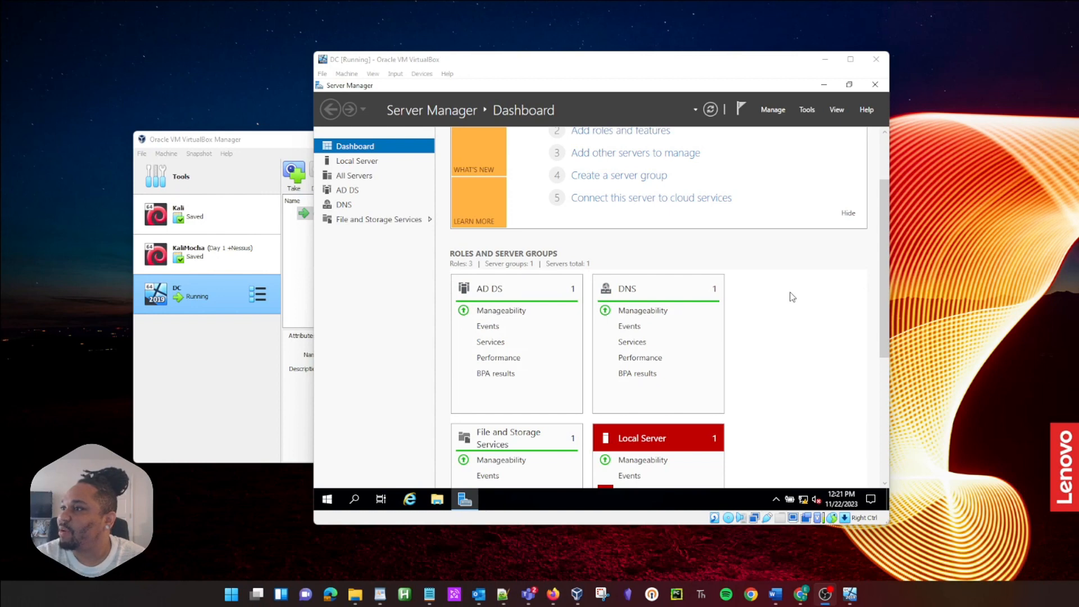
pyautogui.scroll(3, 791, 296)
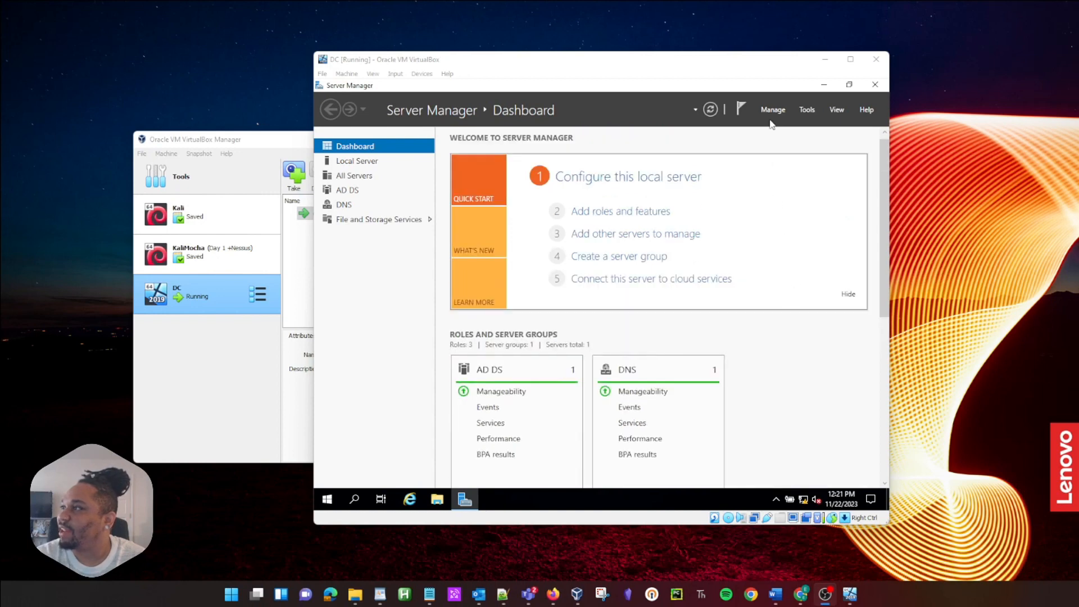
# Step: Search for 'acti' and launch Active Directory Users and Computers
pyautogui.click(330, 502)
pyautogui.write('active')
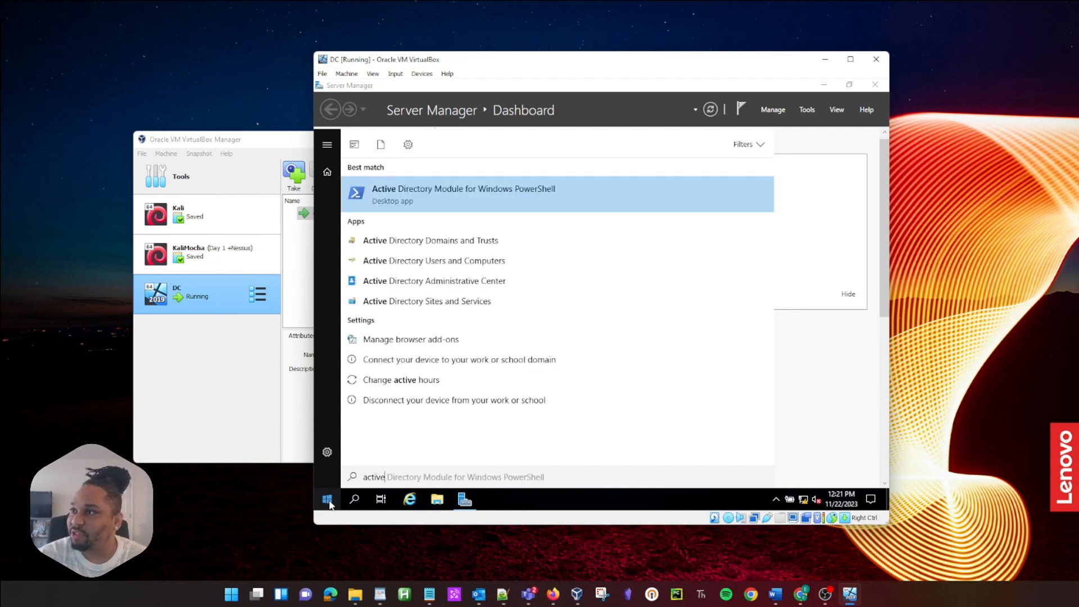
pyautogui.click(415, 260)
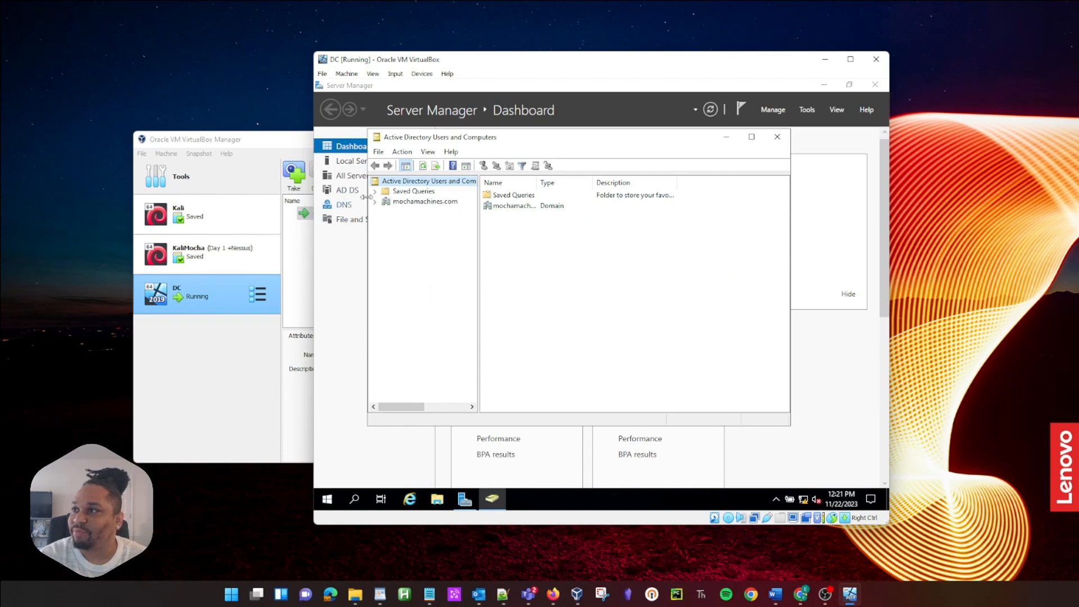
# Step: Expand mochamachines.com, view its Users container, and show the domain's New object submenu
pyautogui.click(376, 203)
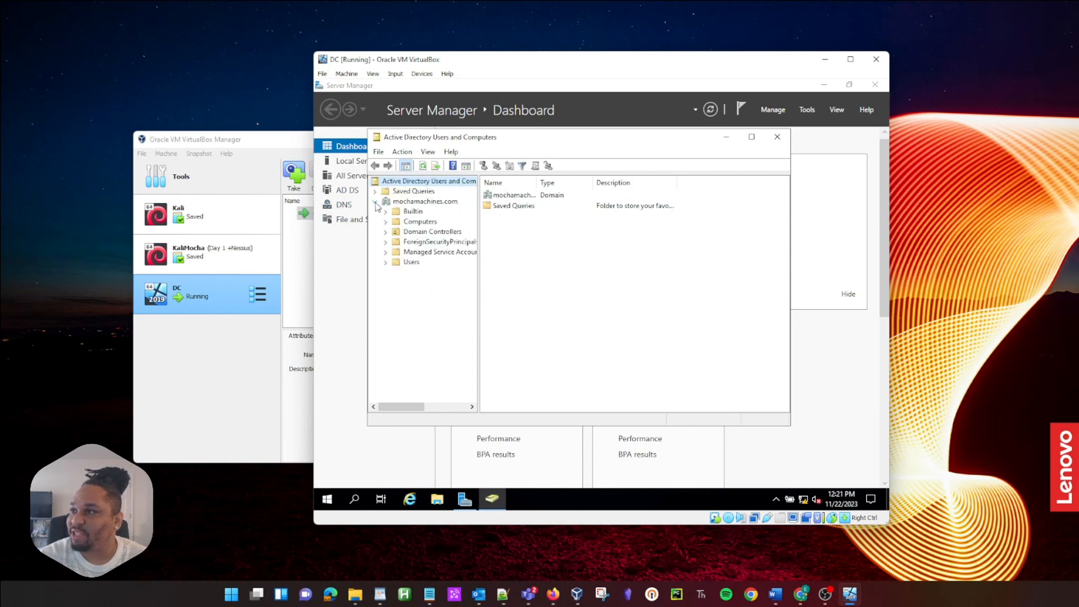
pyautogui.click(410, 262)
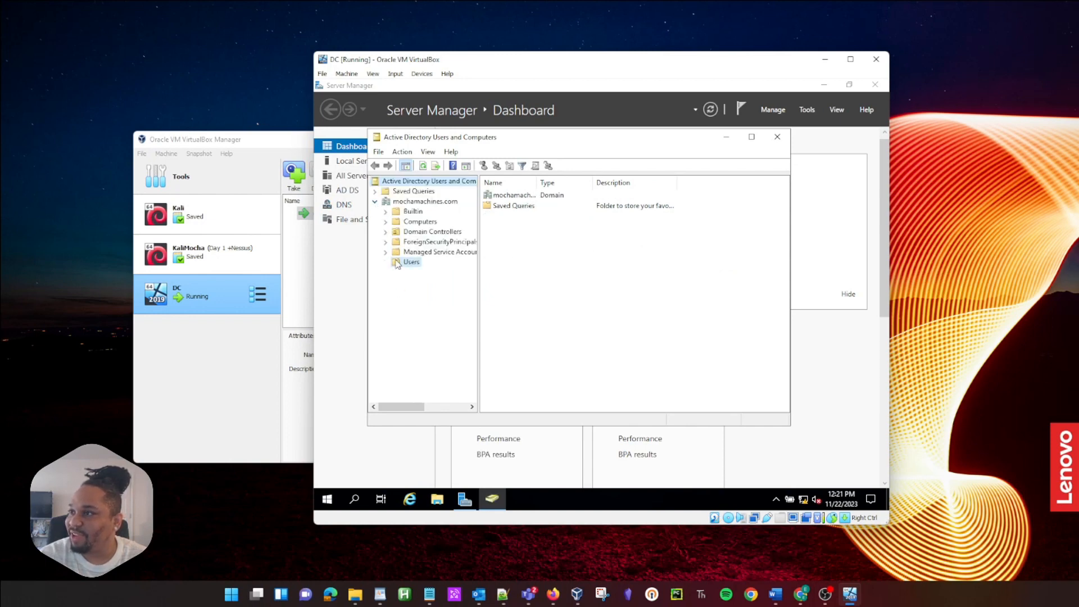
pyautogui.click(395, 204)
pyautogui.rightClick(395, 203)
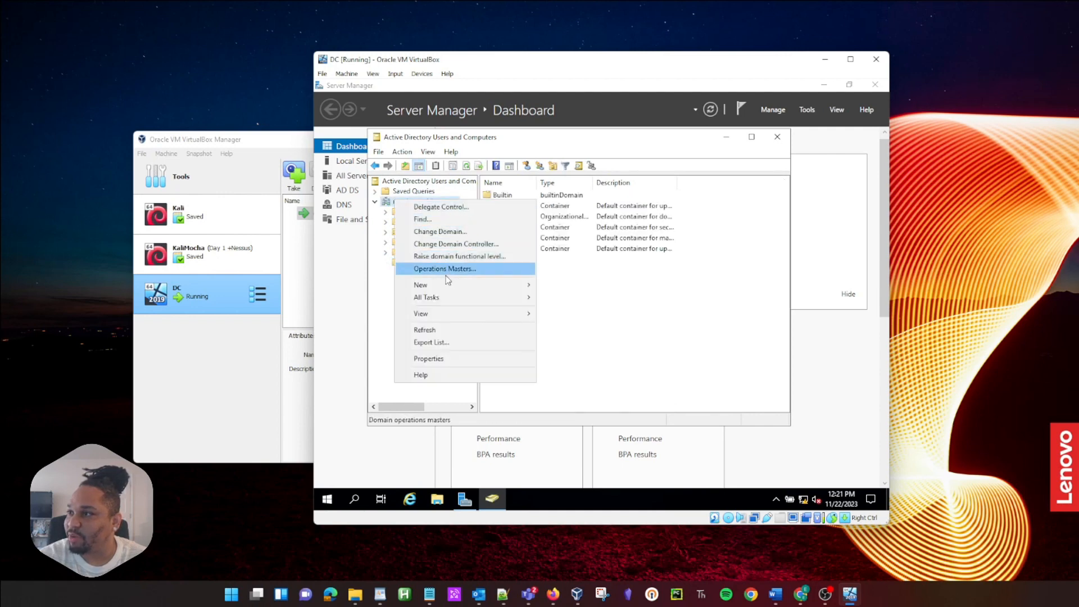
pyautogui.moveTo(450, 286)
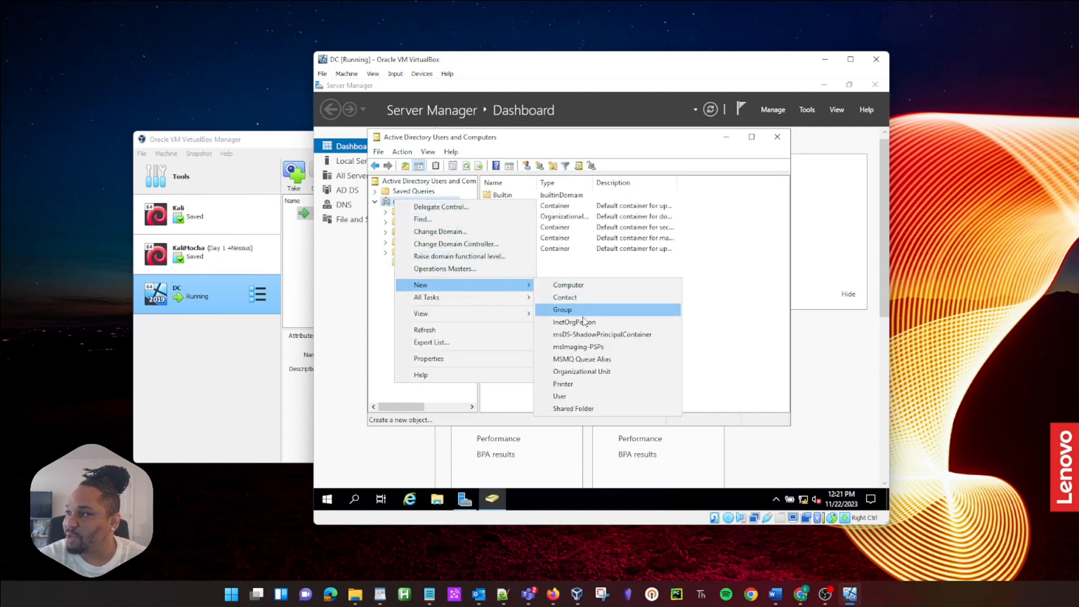
# Step: Create the unprotected _ADMINS organizational unit in mochamachines.com and begin a new user there
pyautogui.click(579, 372)
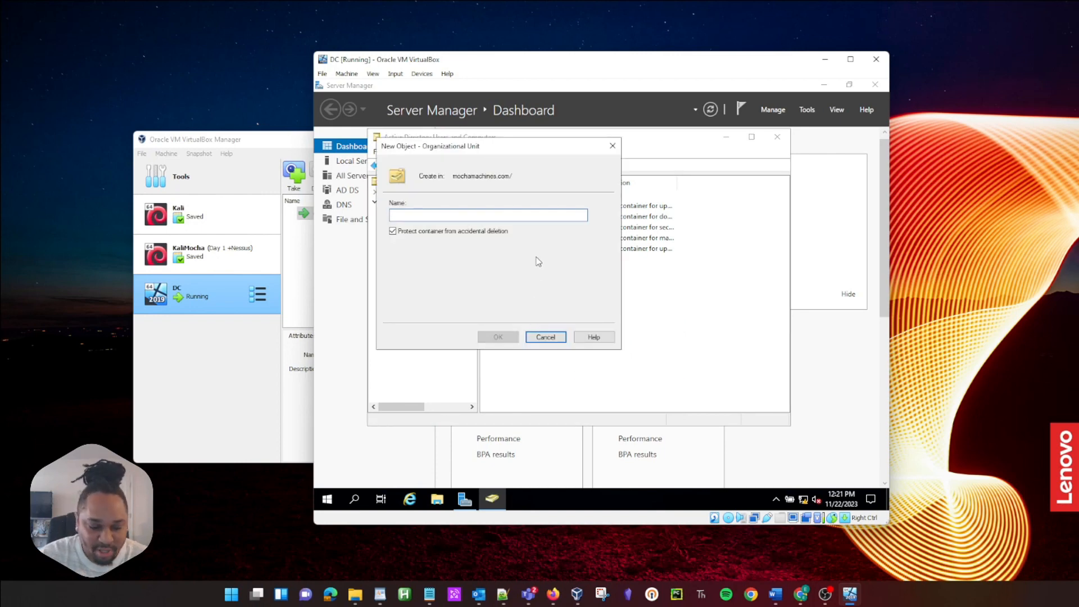
pyautogui.write('J')
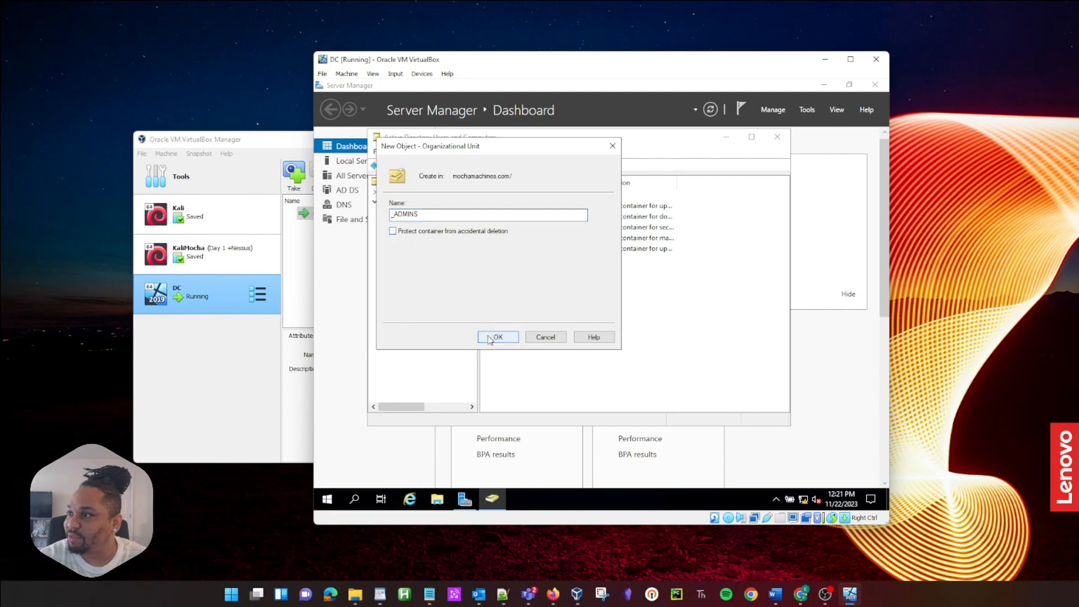
pyautogui.click(498, 338)
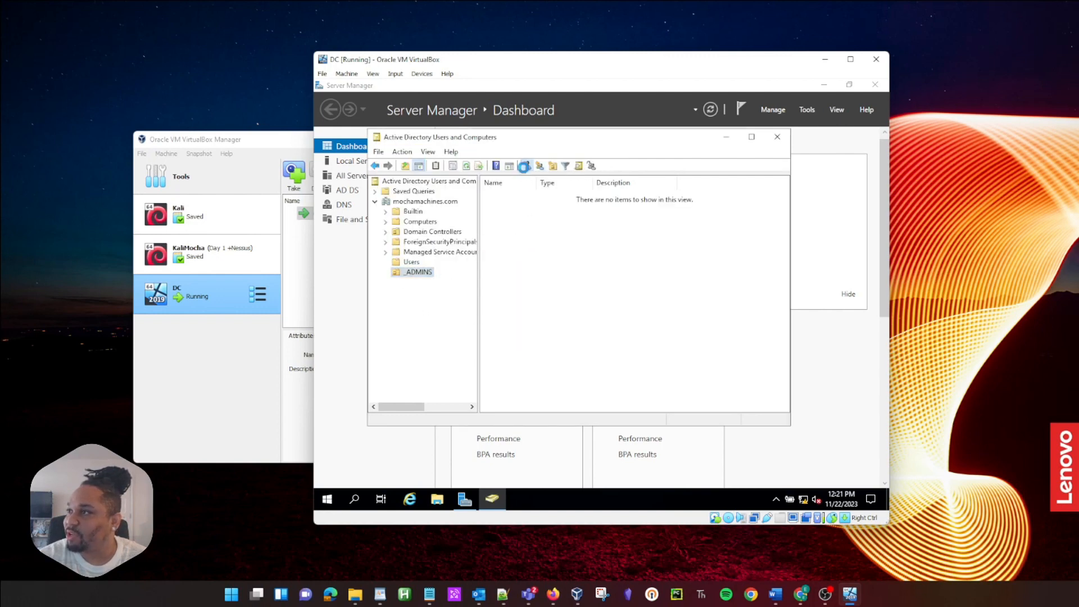
pyautogui.click(552, 165)
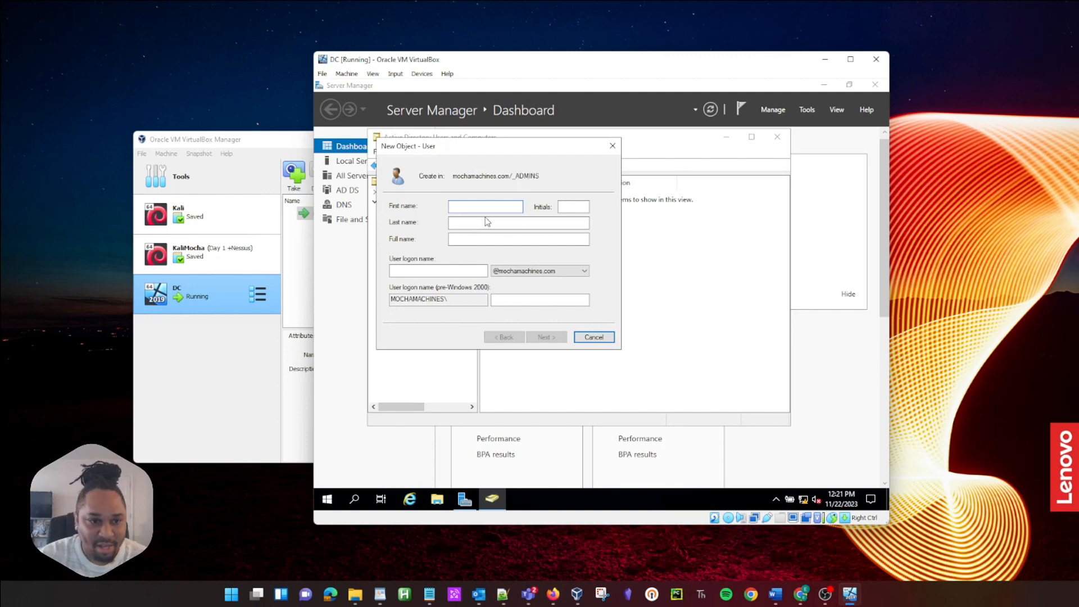
# Step: Enter the new admin user's name and user logon name
pyautogui.write('Mocha')
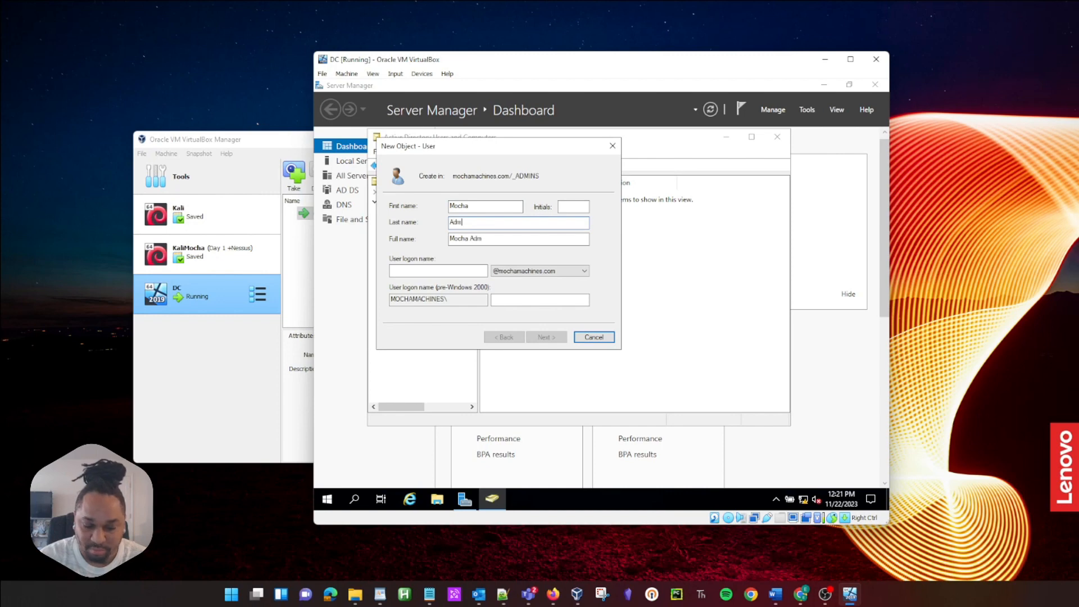
pyautogui.click(406, 271)
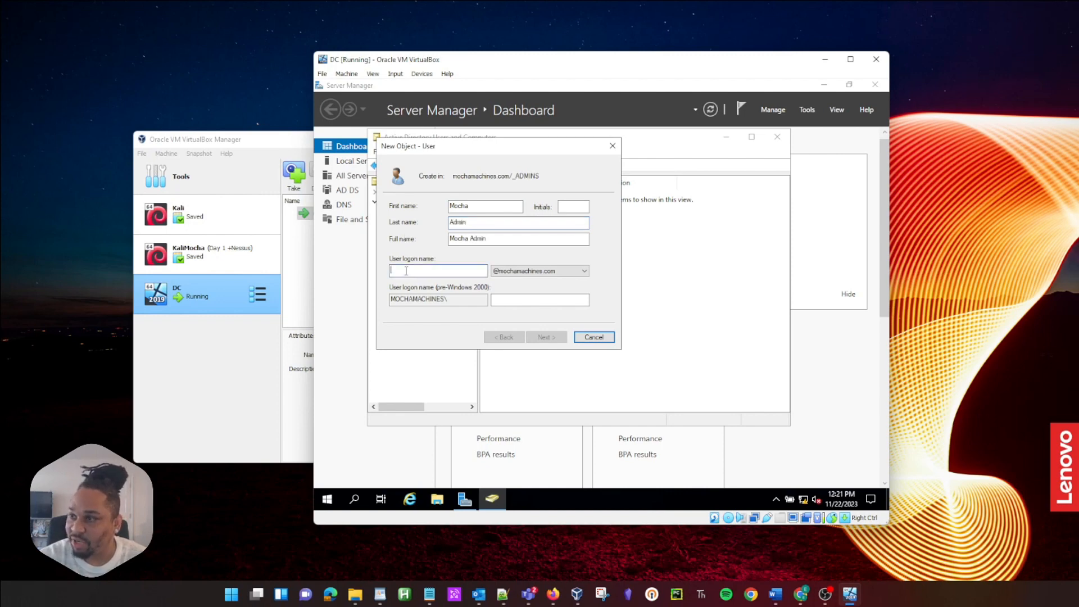
pyautogui.write('madmin')
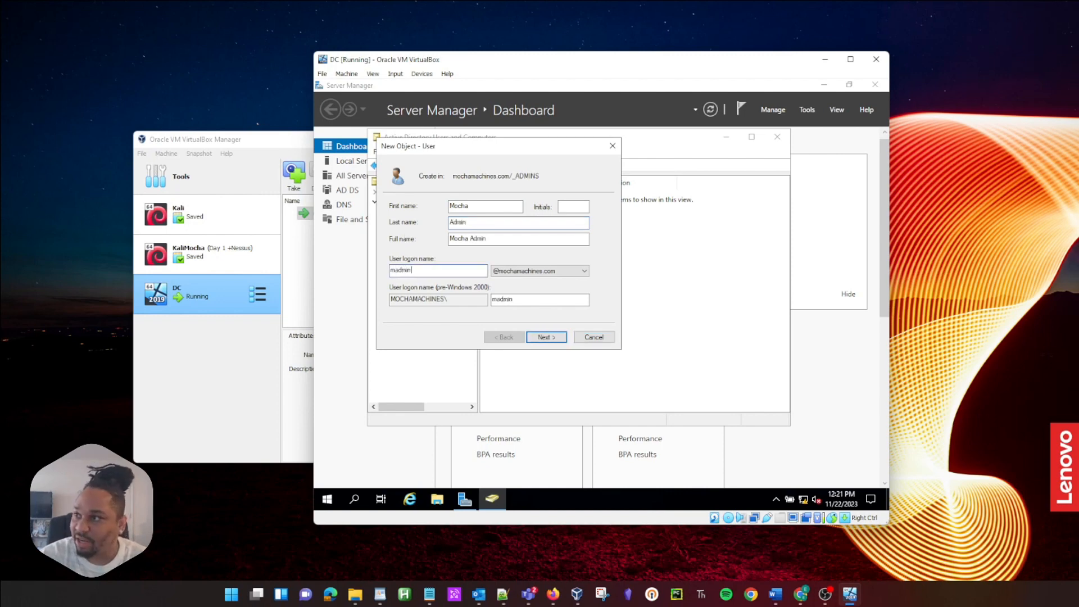
pyautogui.moveTo(401, 271); pyautogui.dragTo(385, 268)
pyautogui.click(395, 270)
# Step: Set the user's password to never expire with no change required at next logon, and finish
pyautogui.click(546, 337)
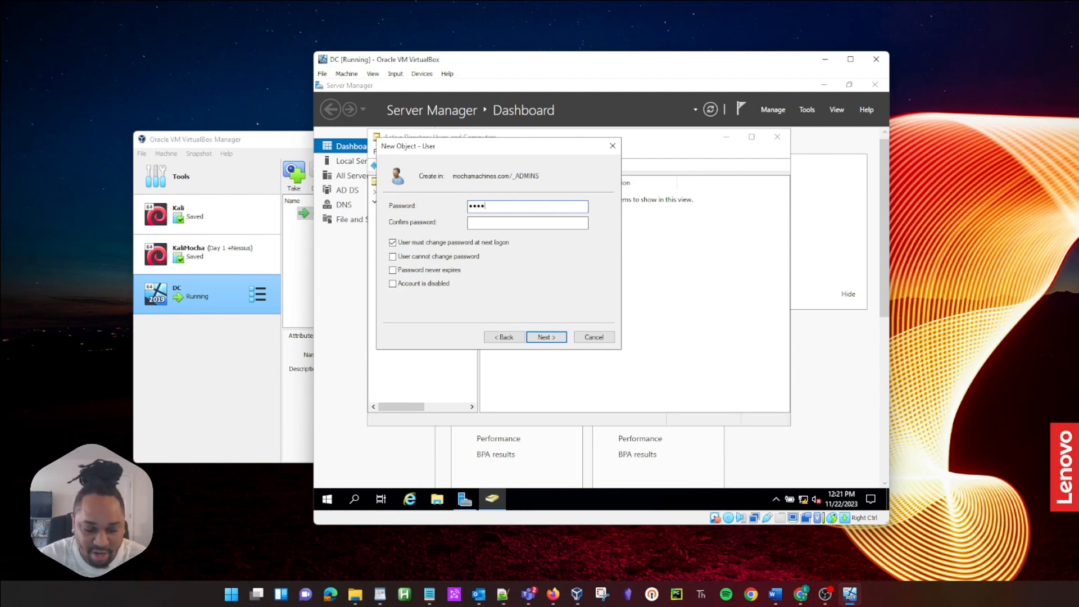
pyautogui.press('Tab')
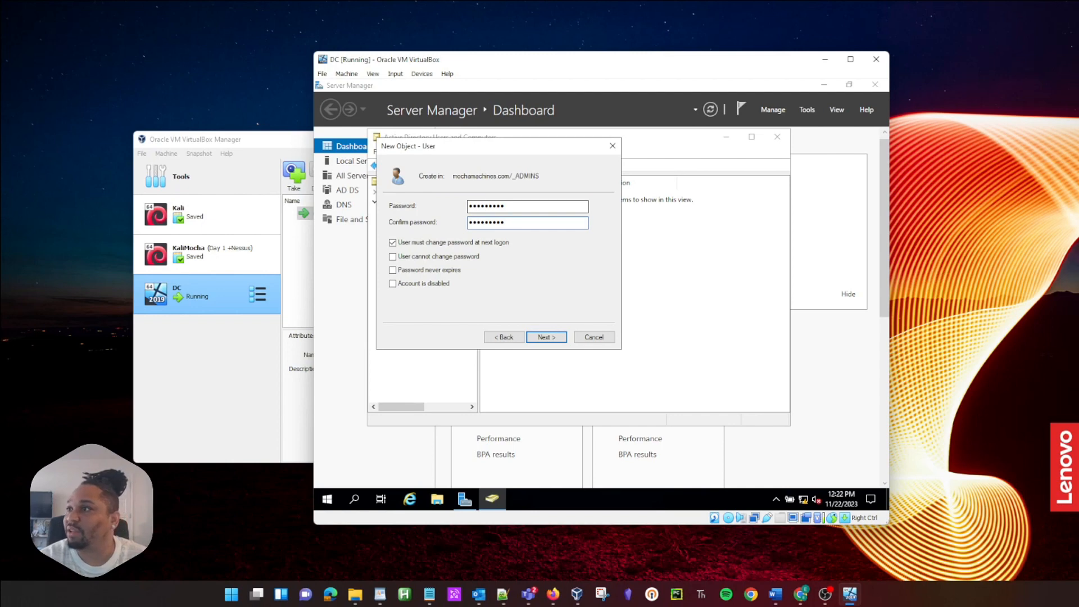
pyautogui.click(393, 243)
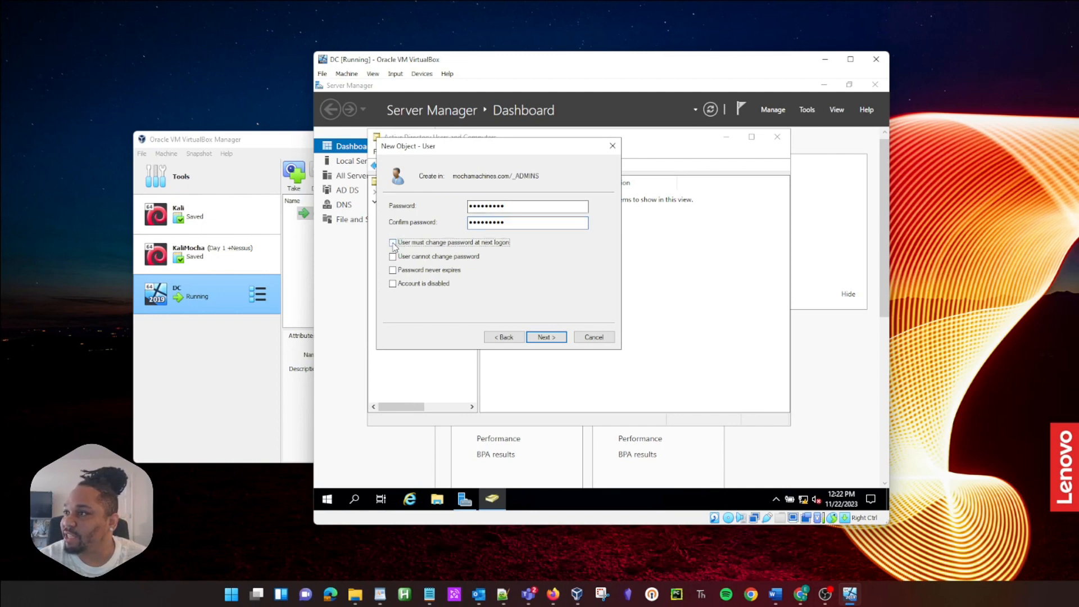
pyautogui.click(412, 272)
pyautogui.click(561, 342)
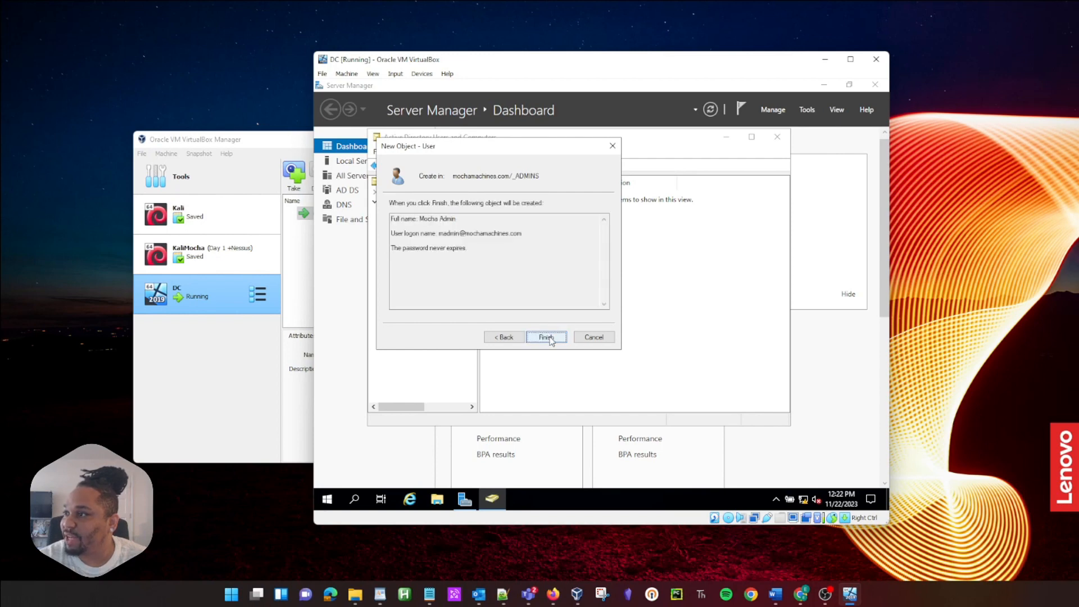
pyautogui.click(548, 337)
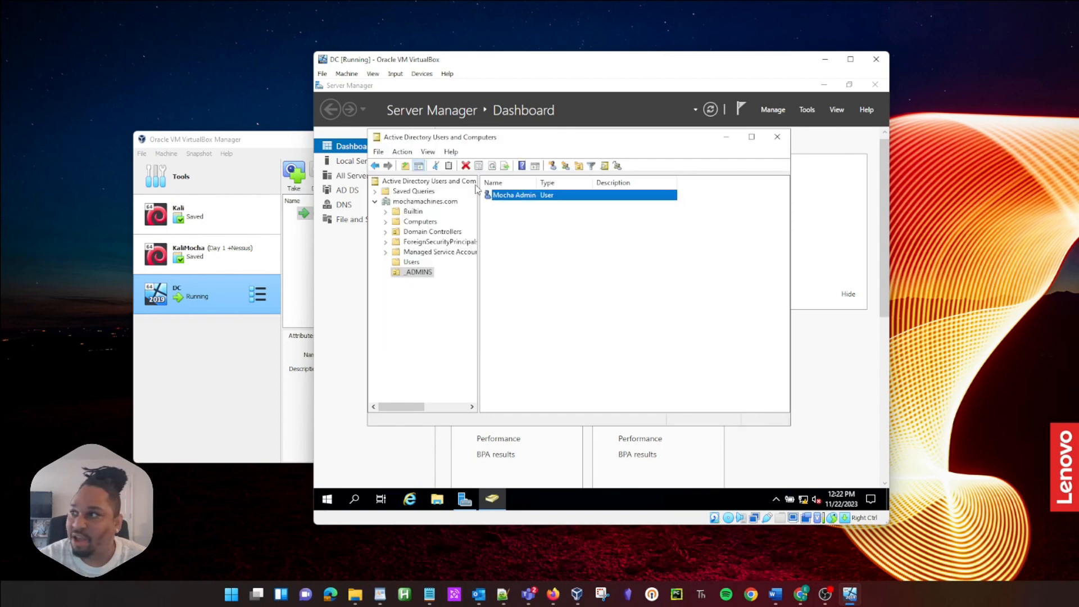
# Step: Add the new admin user to the Domain Admins group by resolving 'domain ad' and applying
pyautogui.doubleClick(520, 196)
pyautogui.click(515, 154)
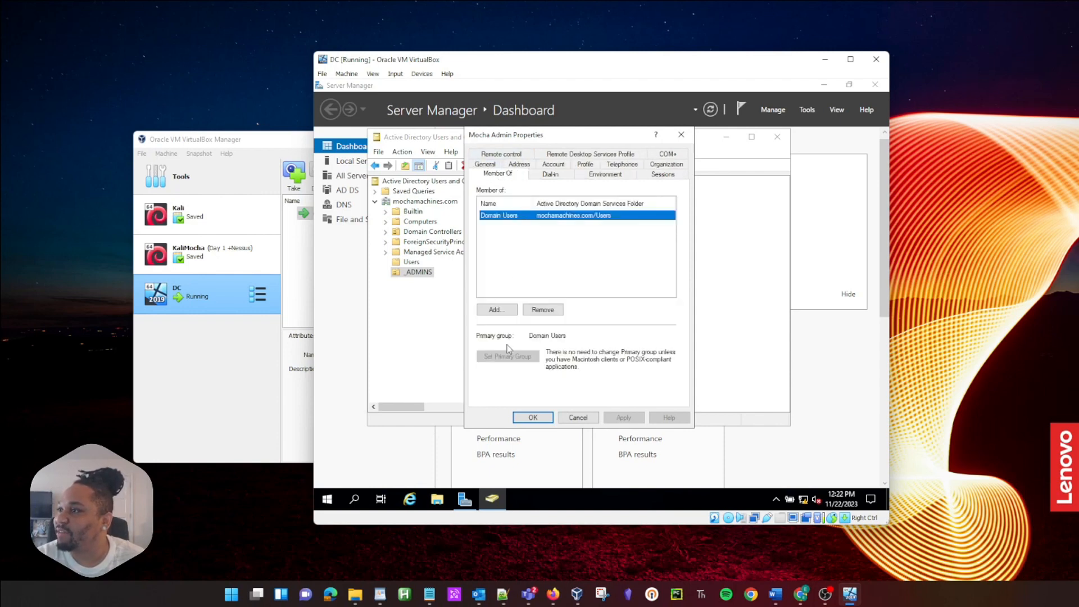
pyautogui.click(497, 310)
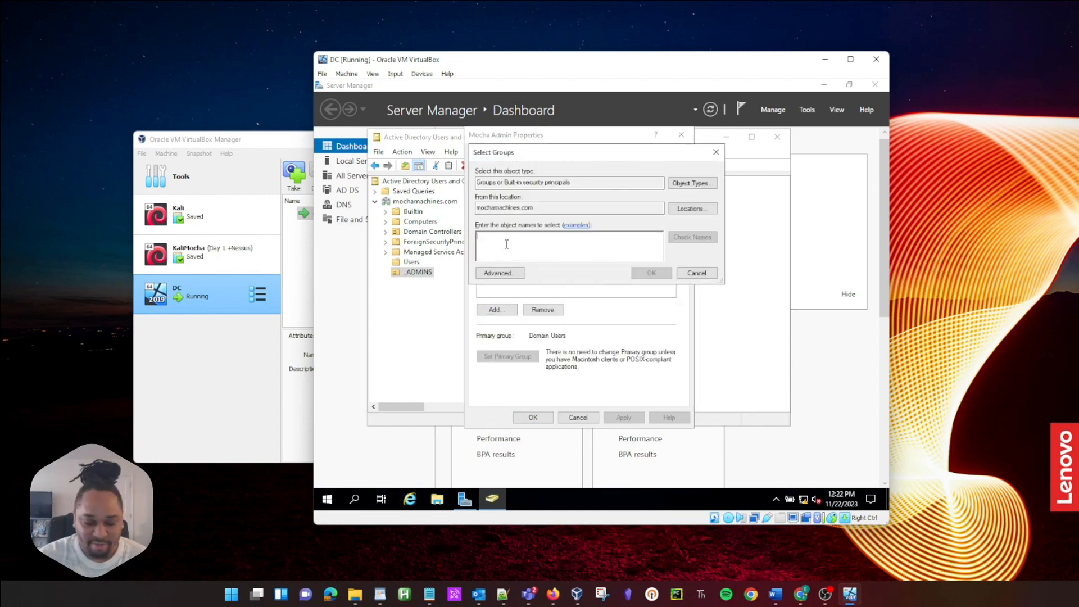
pyautogui.moveTo(512, 153); pyautogui.dragTo(529, 173)
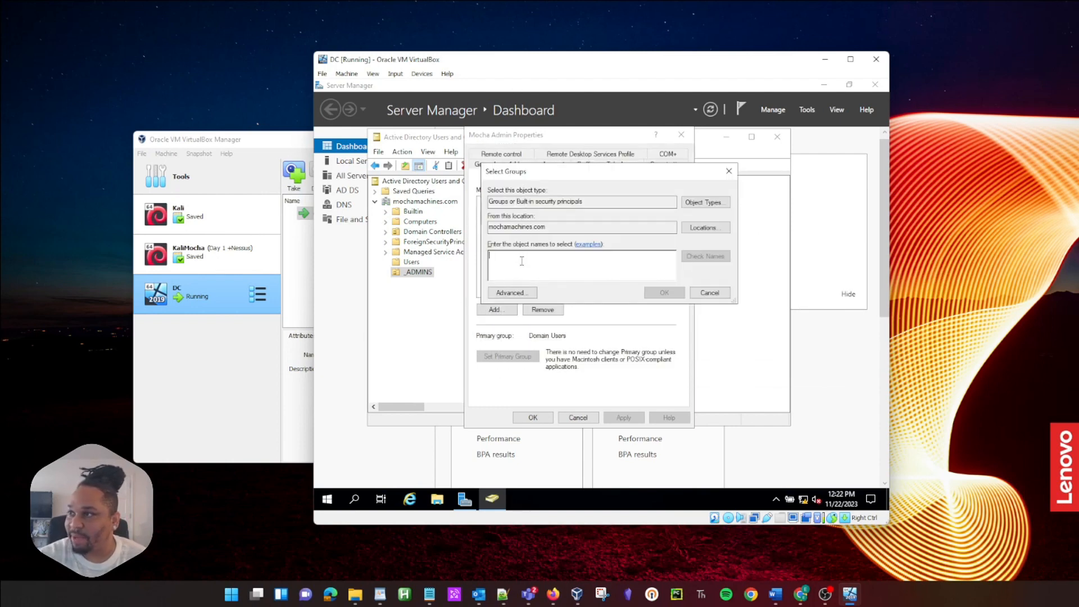
pyautogui.write('domain ')
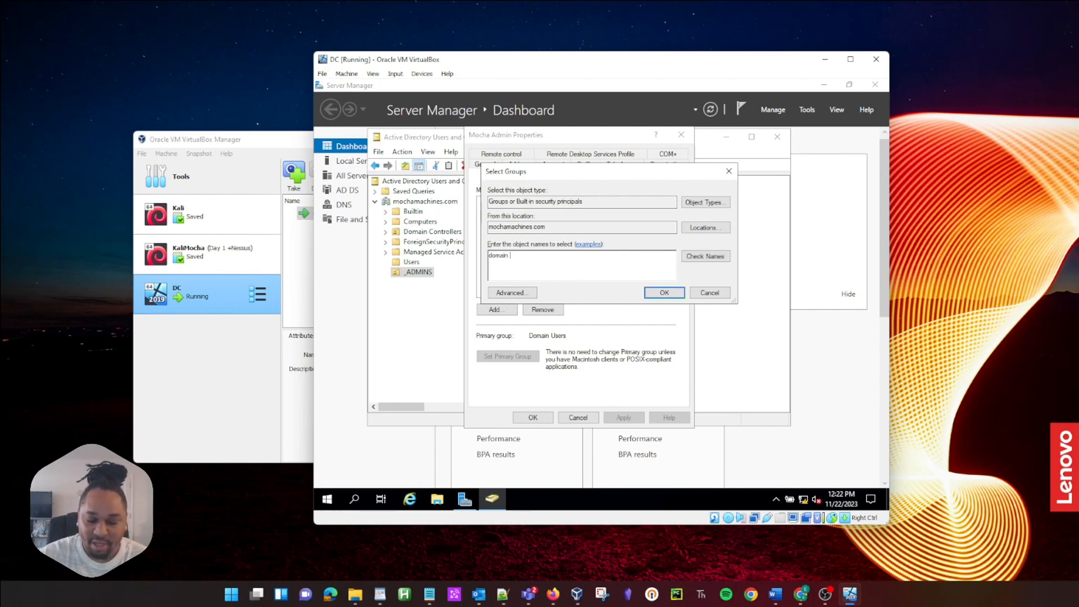
pyautogui.write('ad')
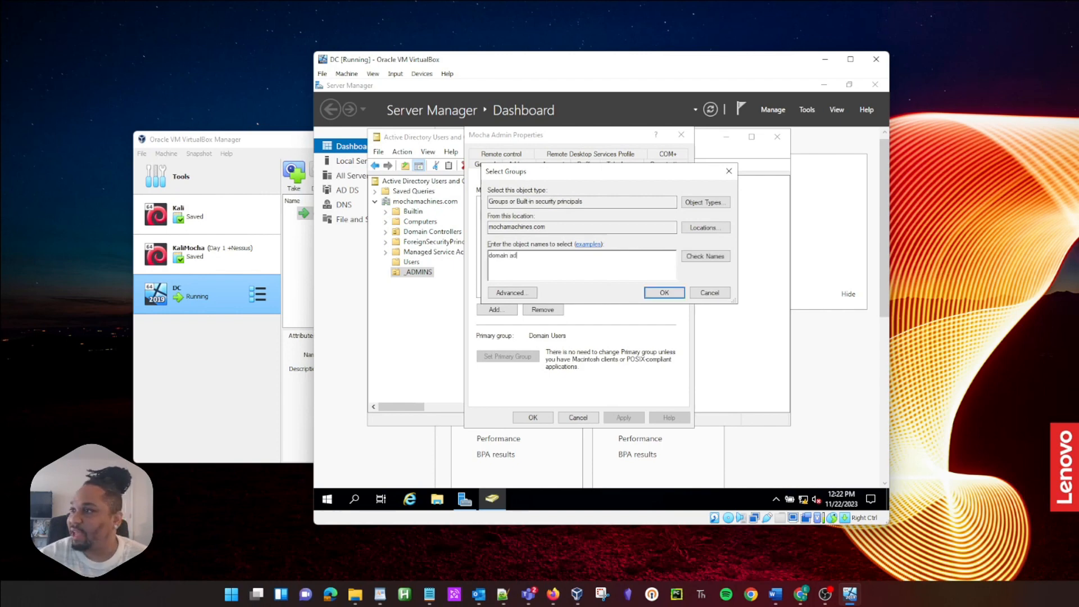
pyautogui.click(689, 260)
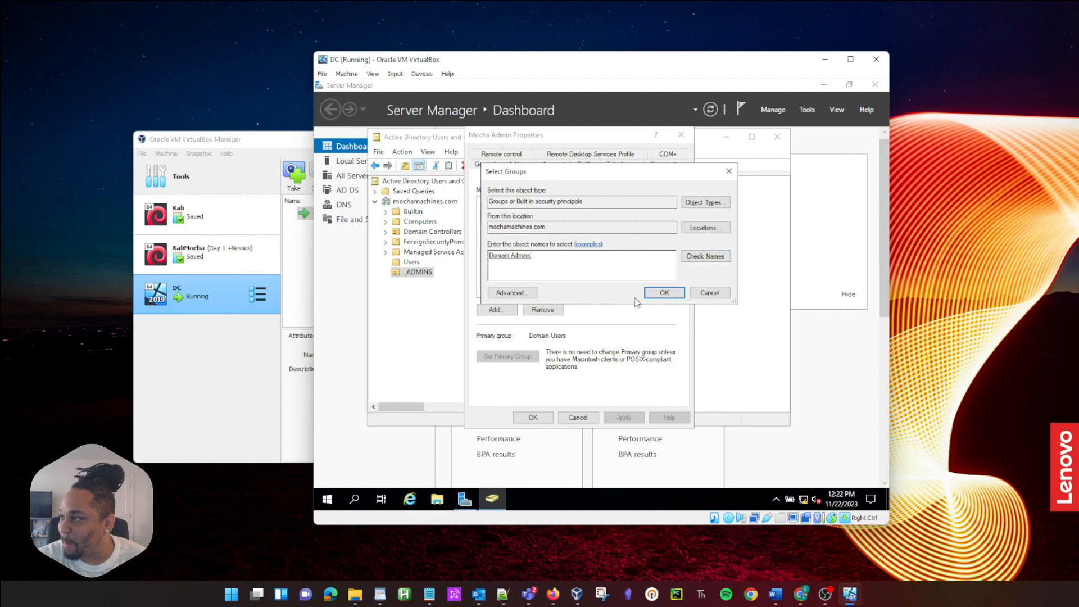
pyautogui.press('Return')
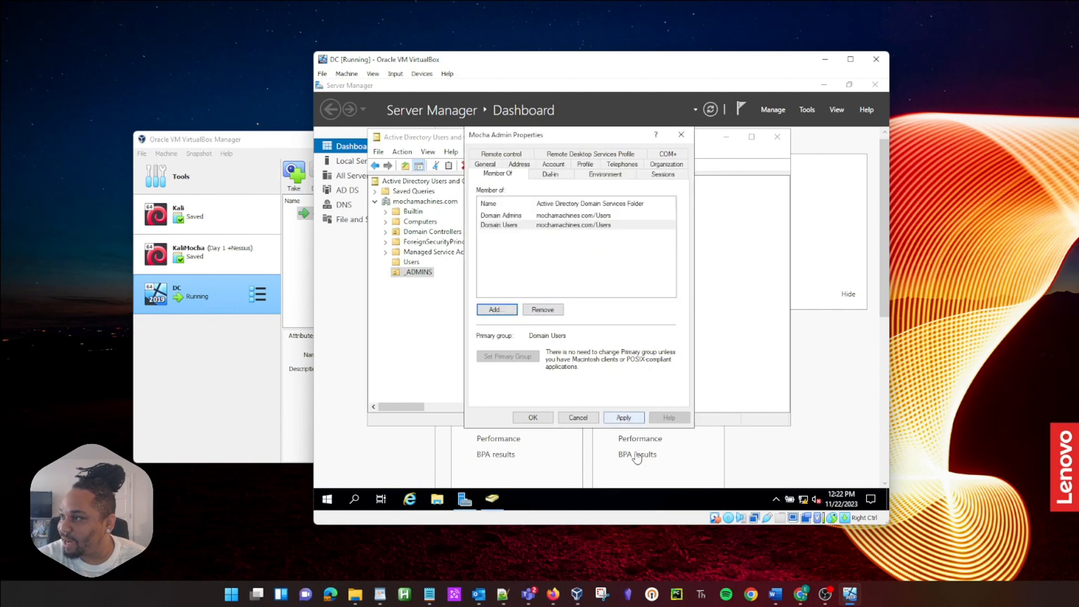
pyautogui.click(618, 417)
pyautogui.click(538, 418)
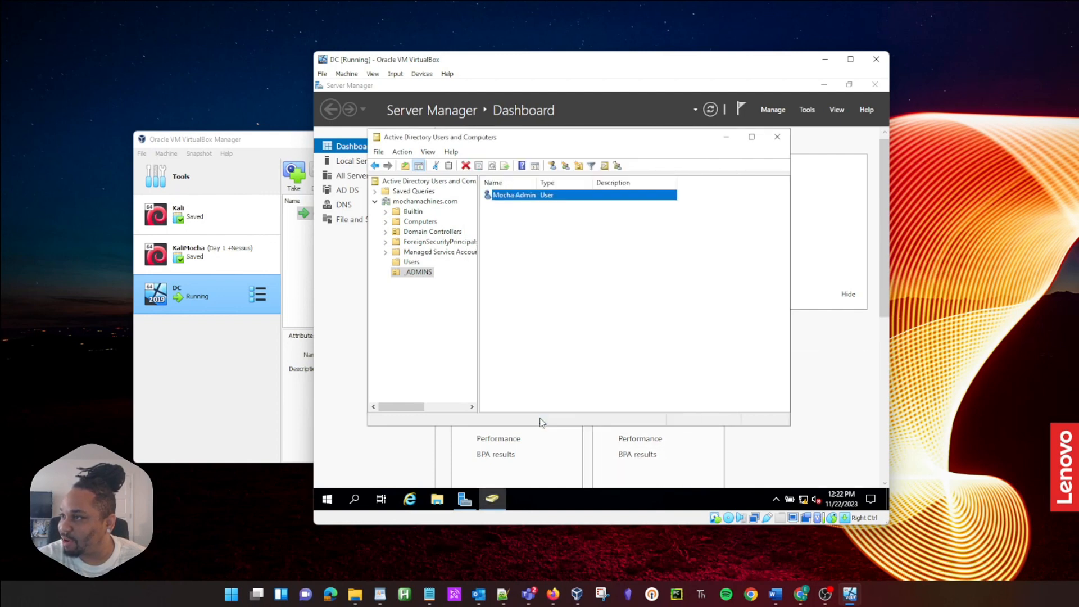
# Step: Verify the user's Member Of list shows Domain Admins, then close ADUC
pyautogui.doubleClick(513, 199)
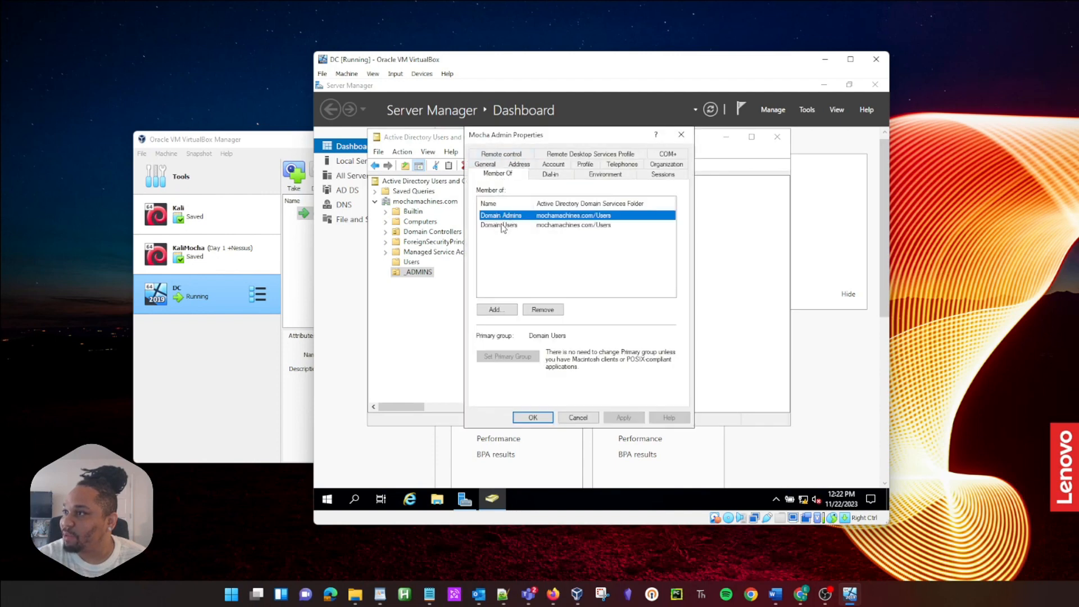
pyautogui.click(500, 226)
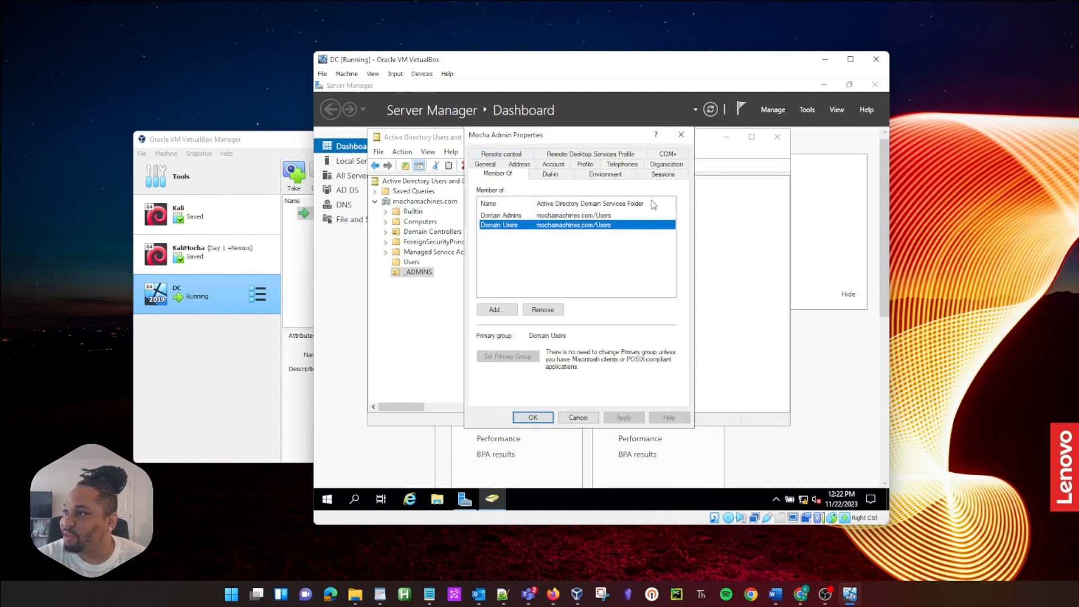
pyautogui.click(680, 137)
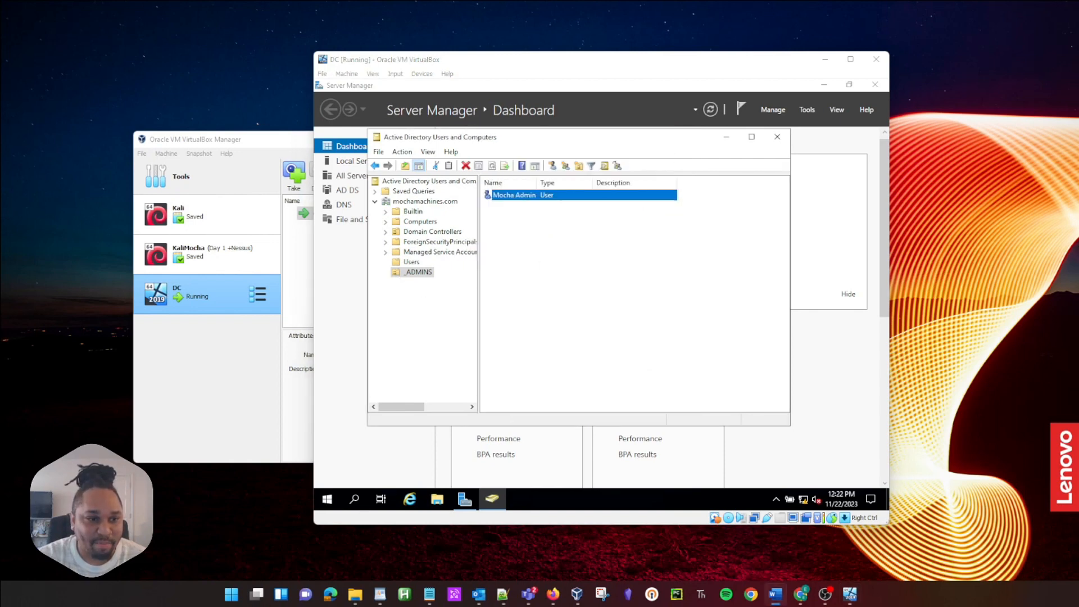
pyautogui.click(777, 136)
# Step: Close Server Manager and sign out of the administrator session
pyautogui.click(875, 84)
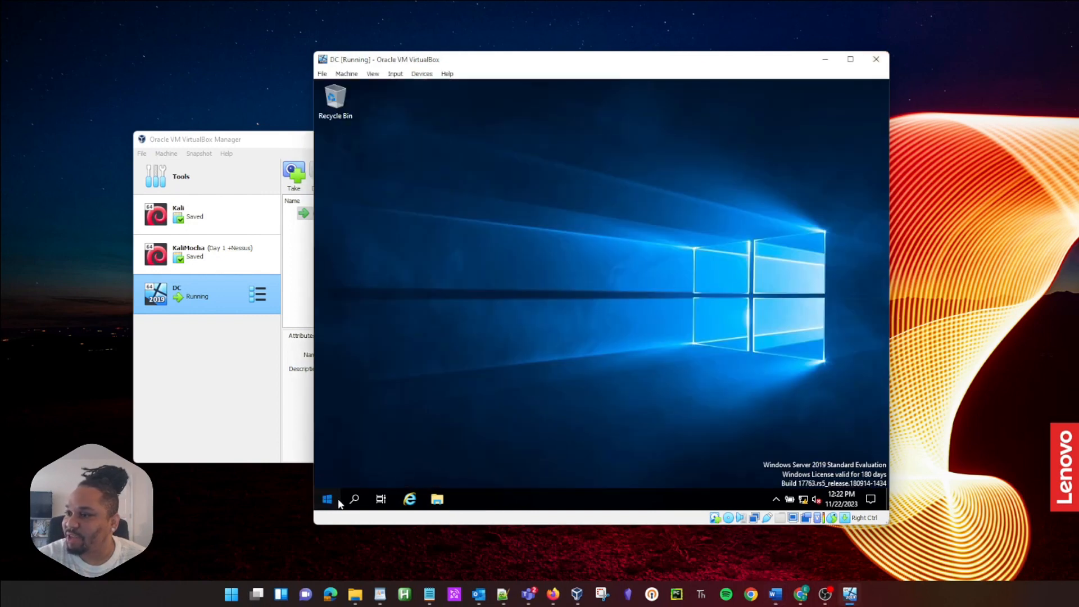
pyautogui.click(327, 499)
pyautogui.click(329, 368)
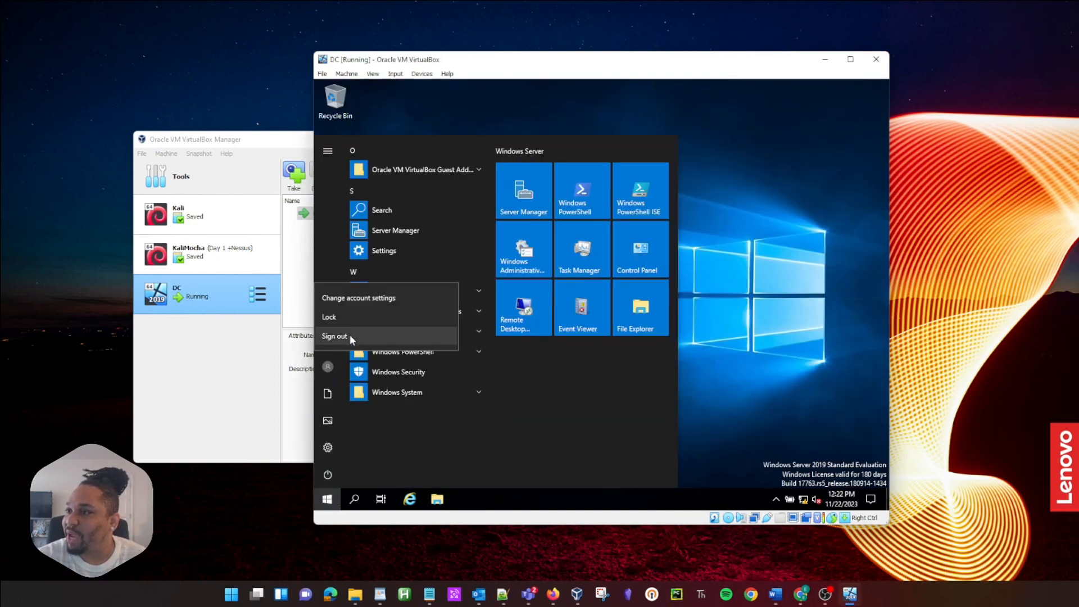
pyautogui.click(341, 339)
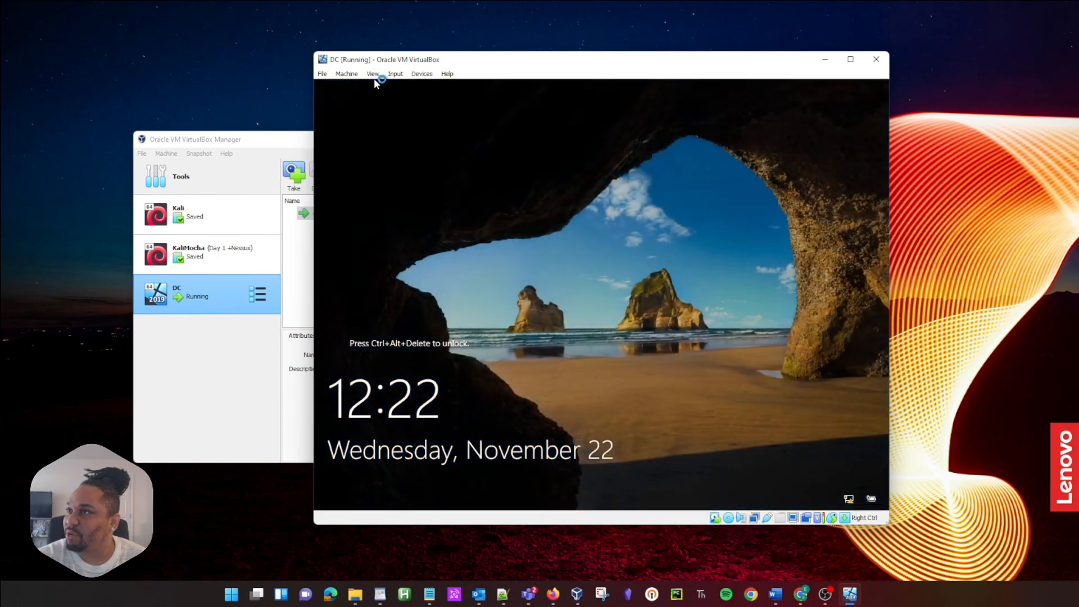
# Step: Send Ctrl+Alt+Del and sign in as the new domain admin user with its password
pyautogui.click(390, 75)
pyautogui.moveTo(416, 85)
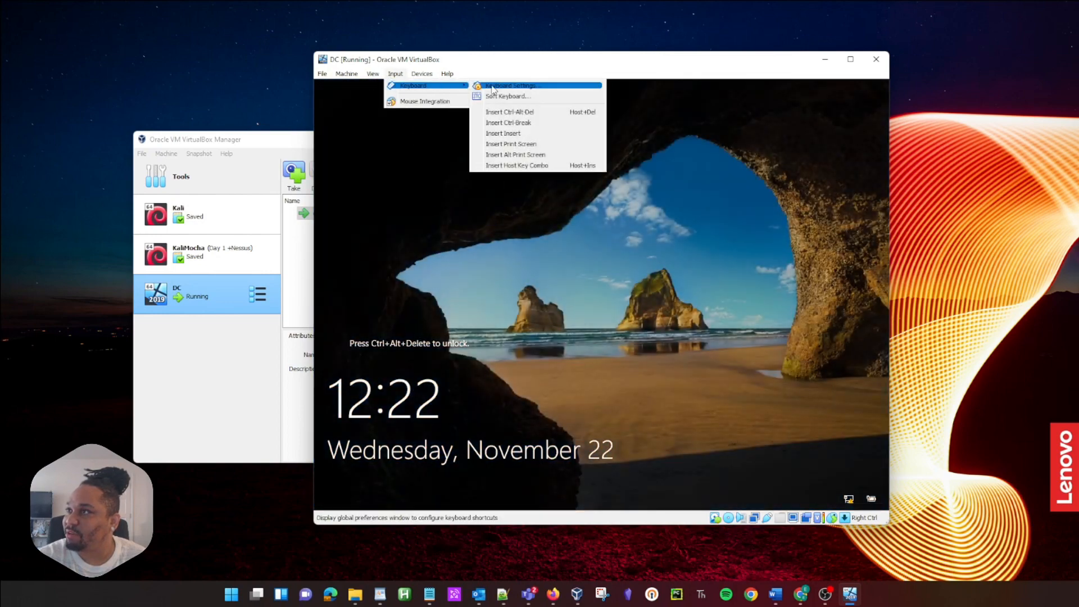
pyautogui.click(511, 110)
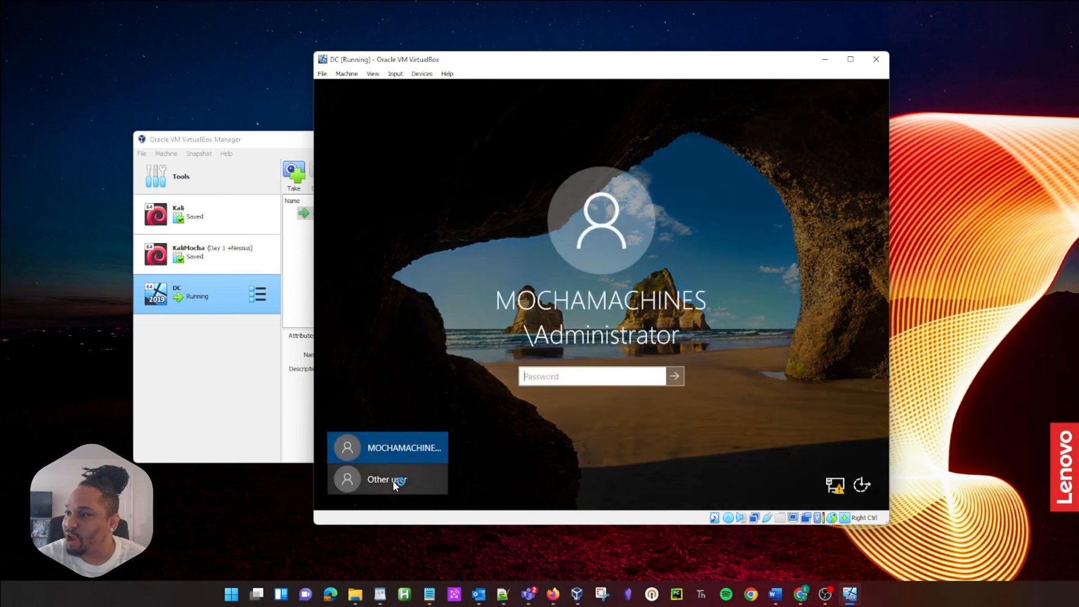
pyautogui.click(393, 480)
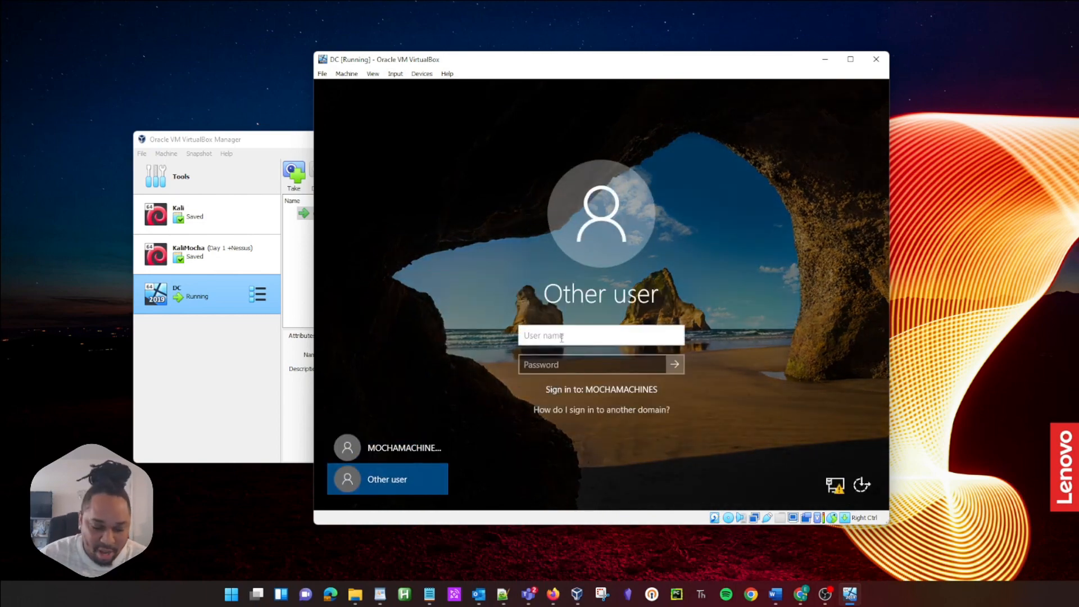
pyautogui.write('madmin')
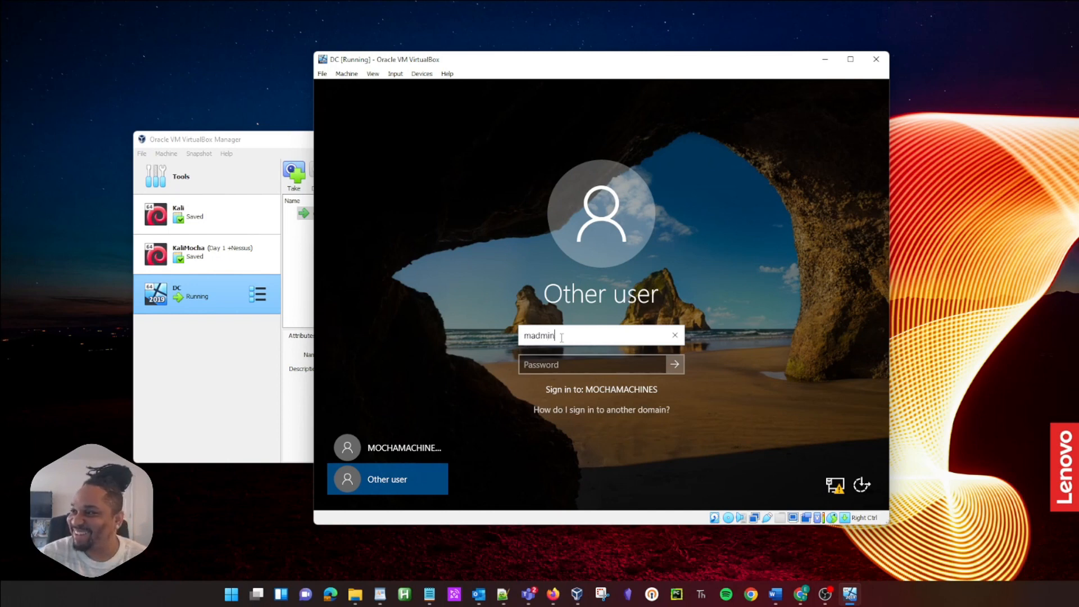
pyautogui.press('Tab')
pyautogui.write('••')
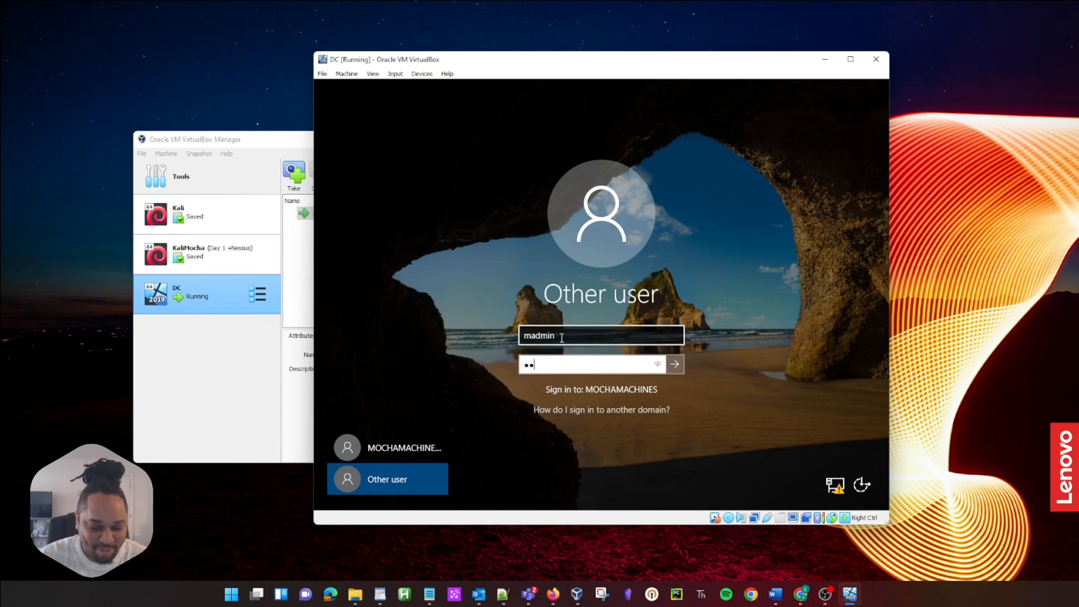
pyautogui.write('••••••')
pyautogui.press('Return')
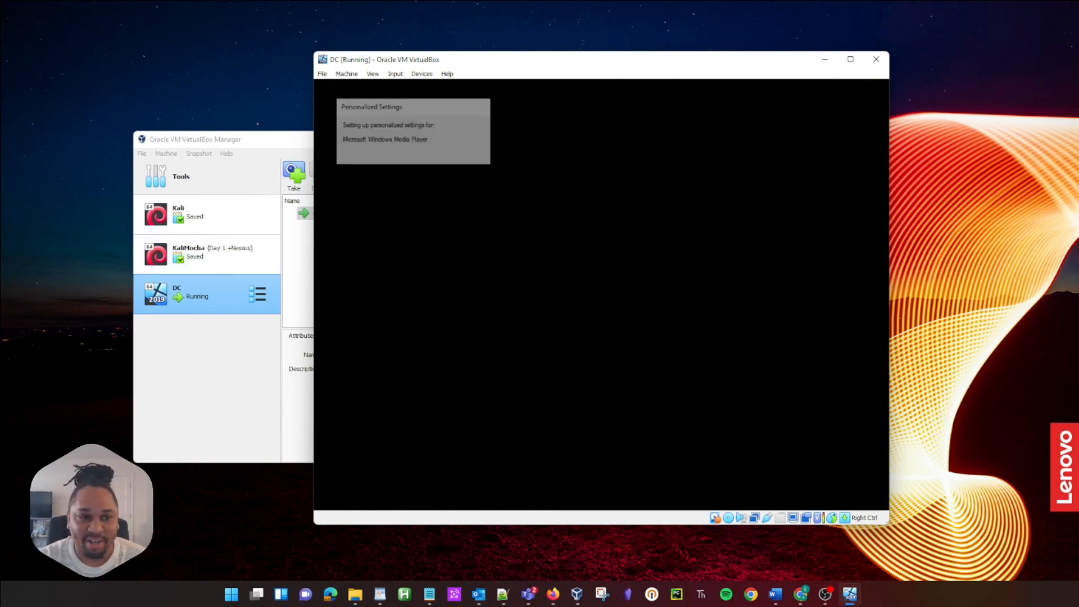
pyautogui.hotkey('alt', 'Tab')
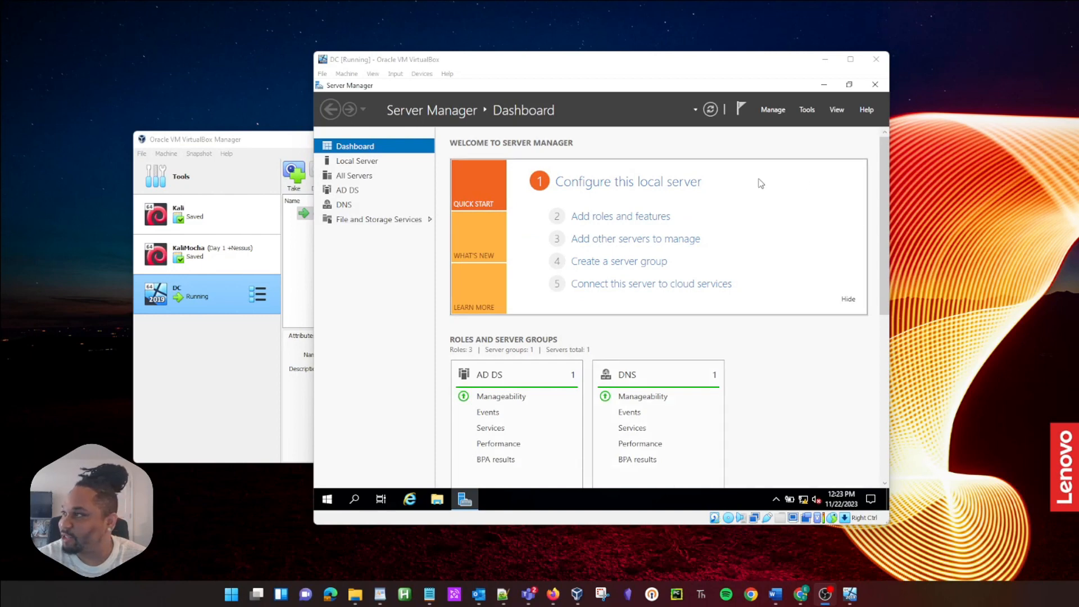
# Step: Start Add Roles and Features on this server and select the Remote Access role
pyautogui.click(769, 109)
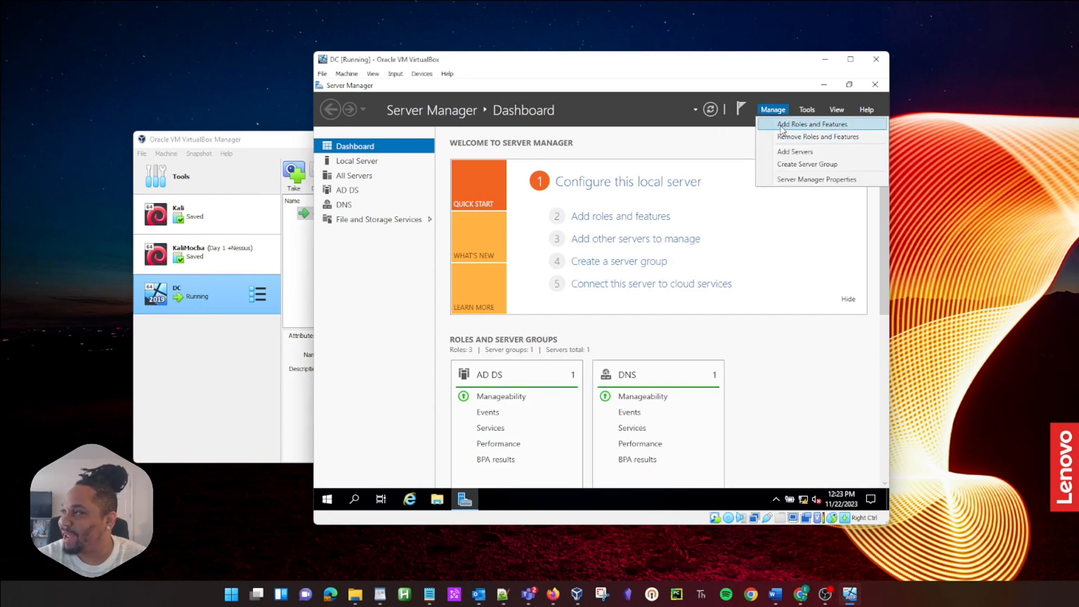
pyautogui.click(785, 124)
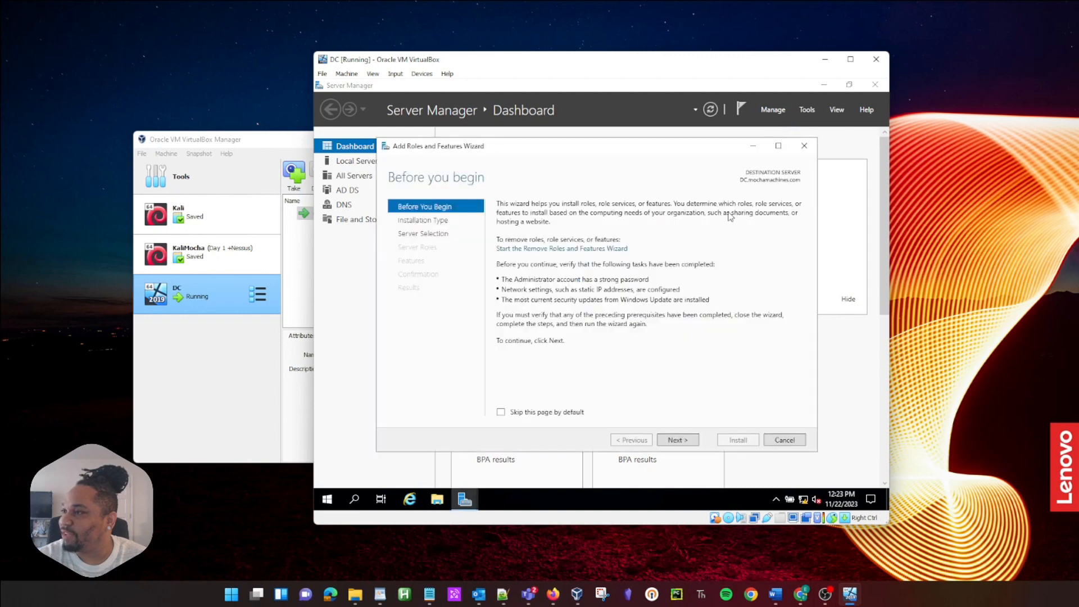
pyautogui.click(679, 440)
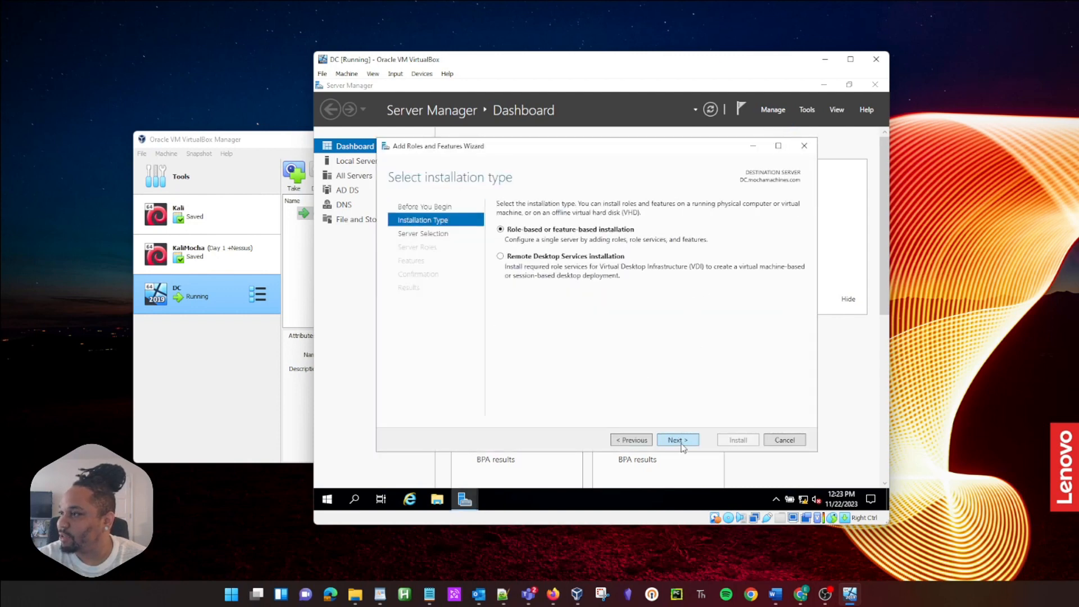
pyautogui.click(681, 443)
pyautogui.click(679, 443)
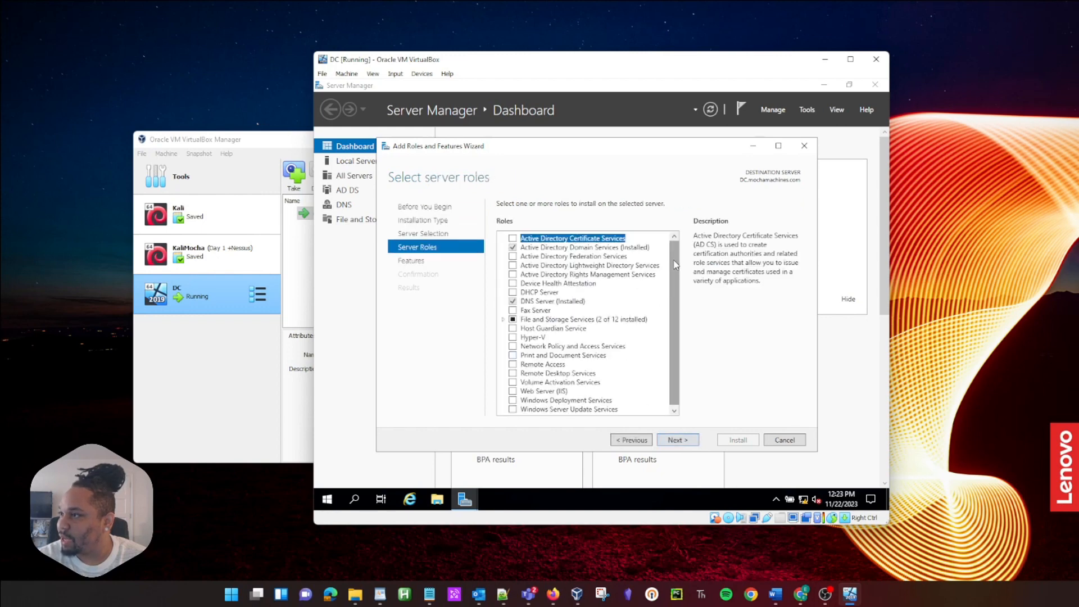
pyautogui.moveTo(674, 262); pyautogui.dragTo(678, 284)
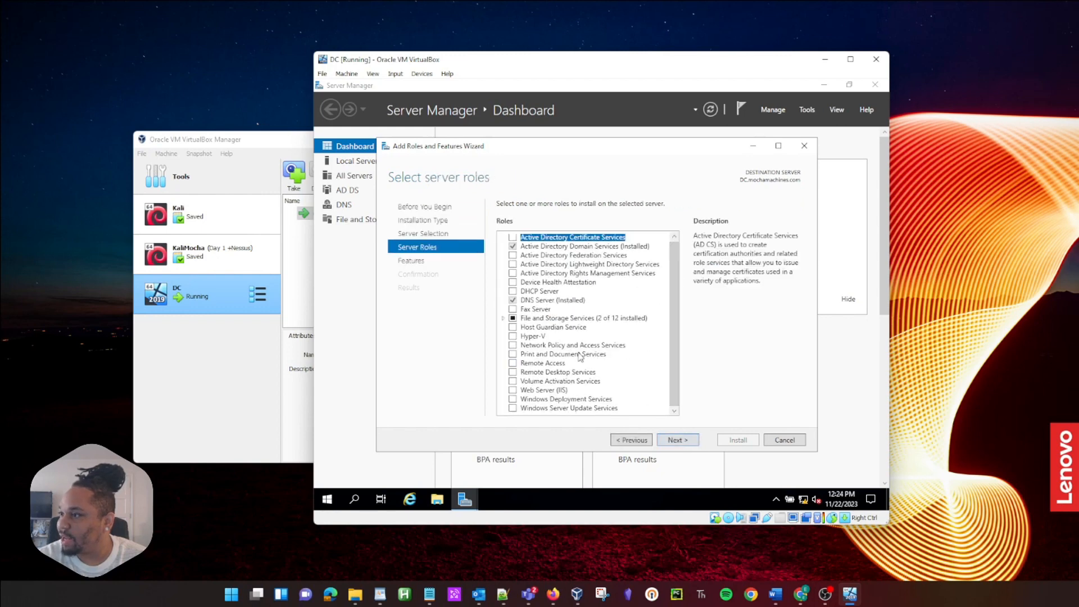
pyautogui.click(513, 363)
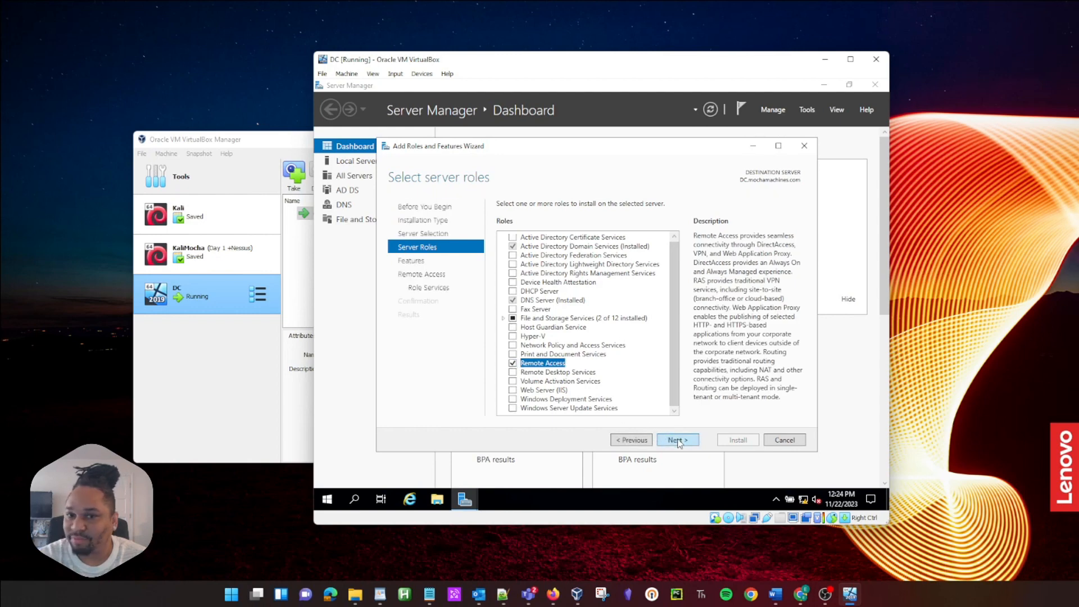
# Step: Add the Routing role service alongside DirectAccess and VPN, accepting its required features
pyautogui.click(677, 441)
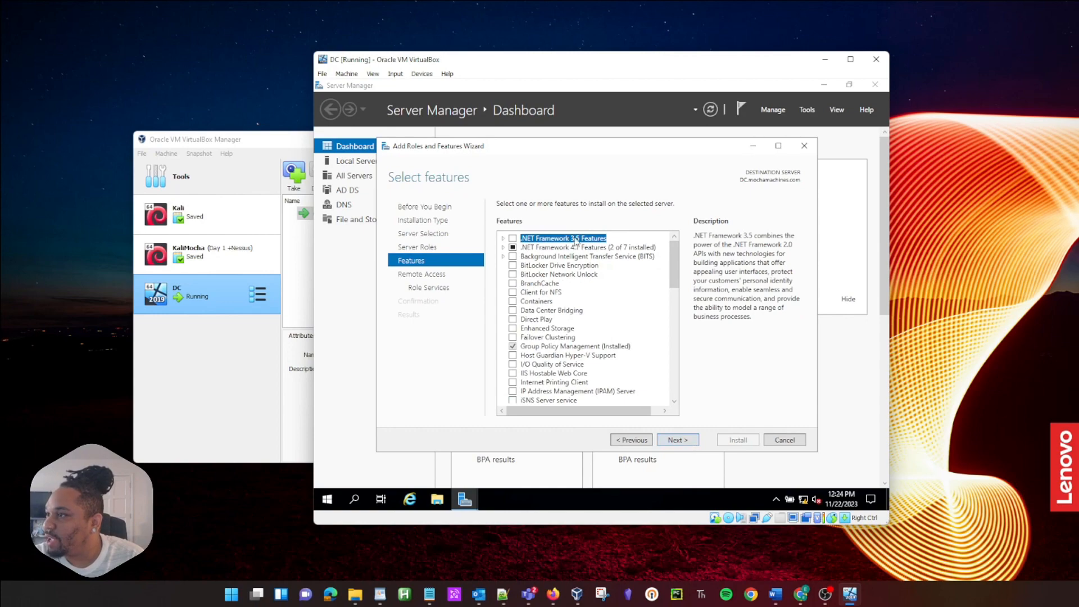
pyautogui.click(672, 442)
pyautogui.click(673, 441)
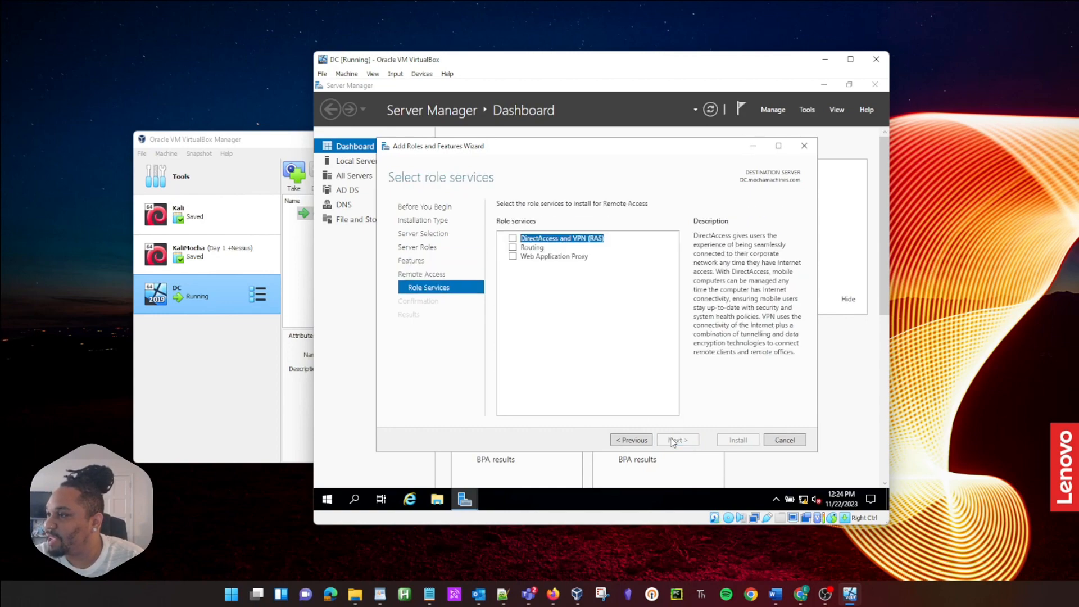
pyautogui.click(513, 247)
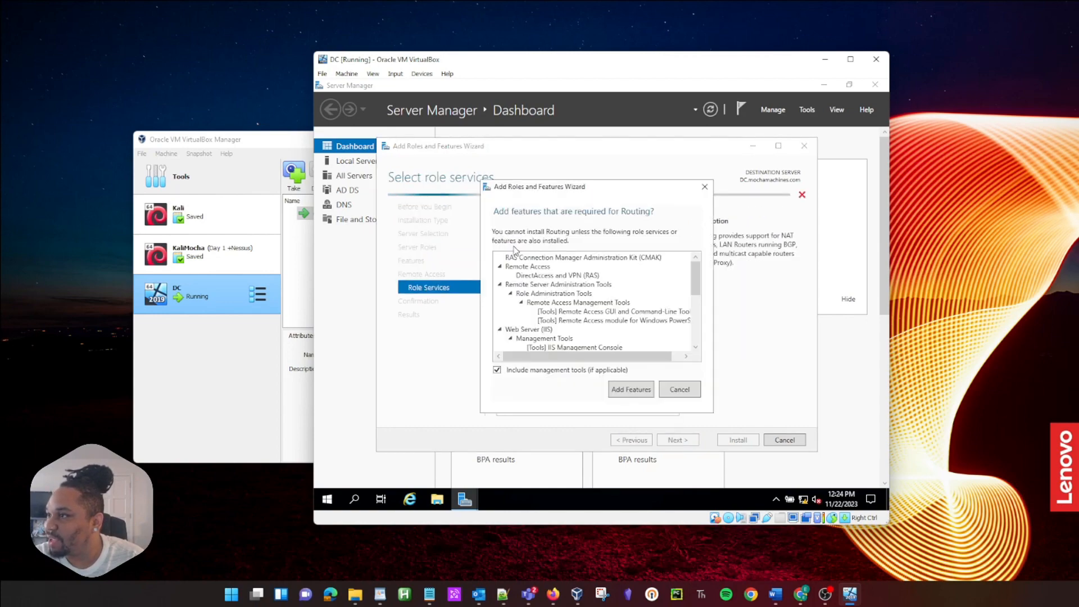
pyautogui.click(624, 389)
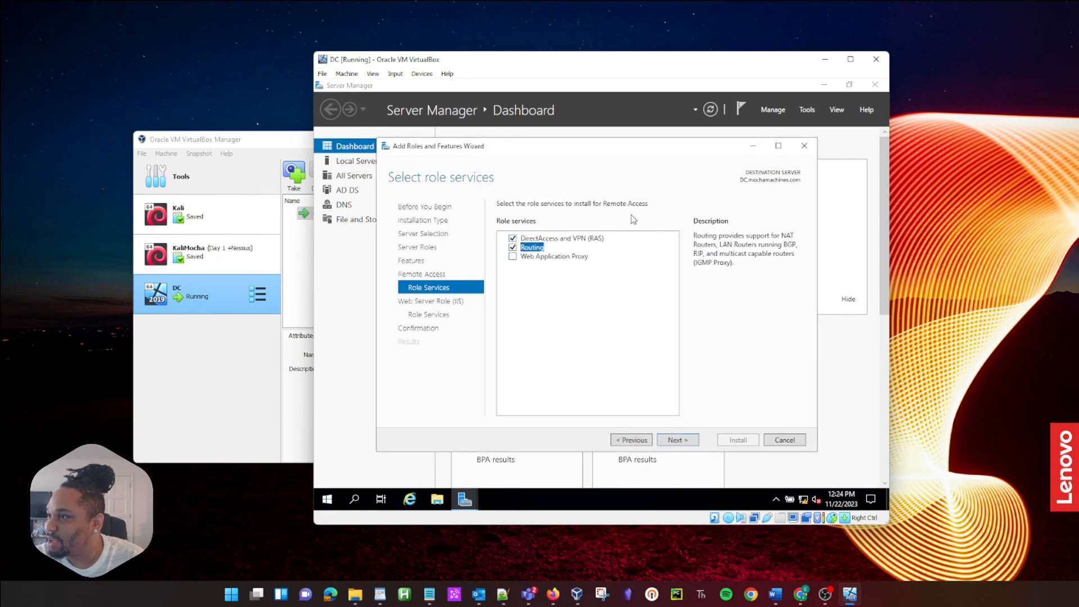
# Step: Keep the default IIS role services, install Remote Access, and check the notifications
pyautogui.click(693, 440)
pyautogui.click(695, 442)
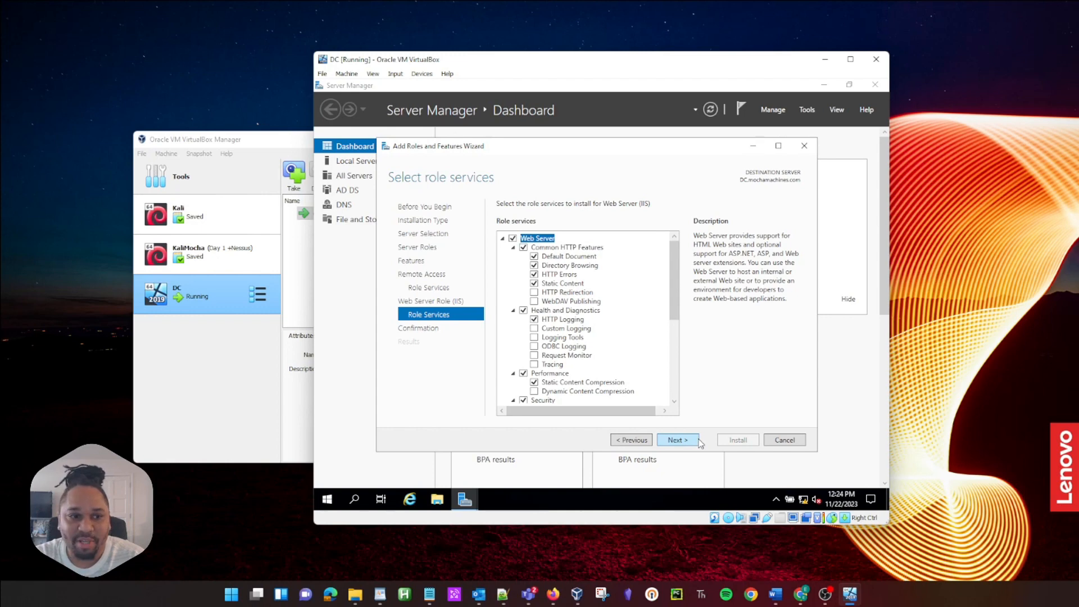
pyautogui.click(700, 442)
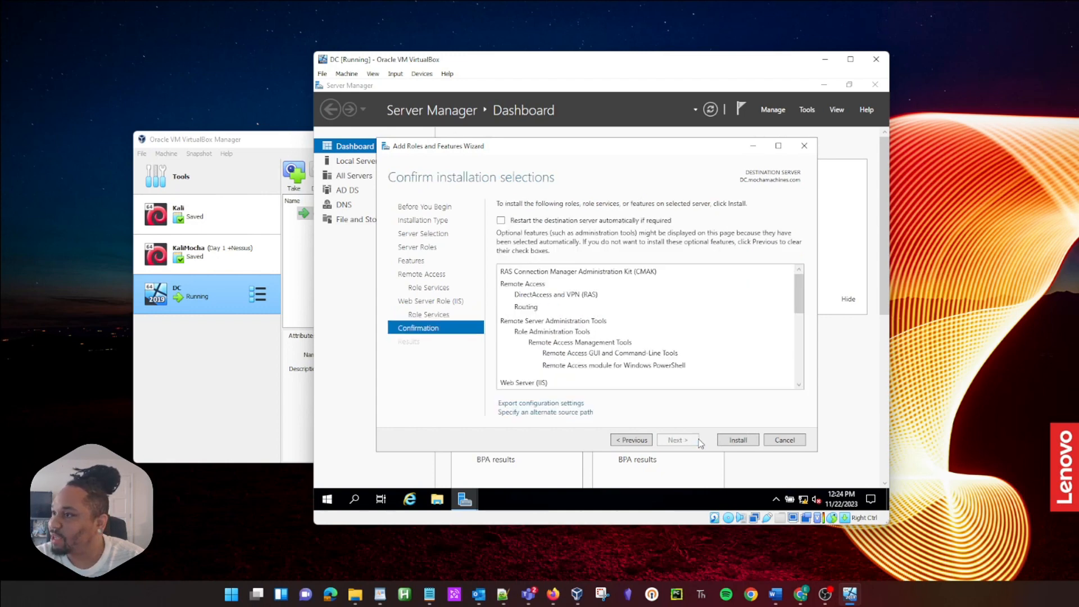
pyautogui.click(747, 442)
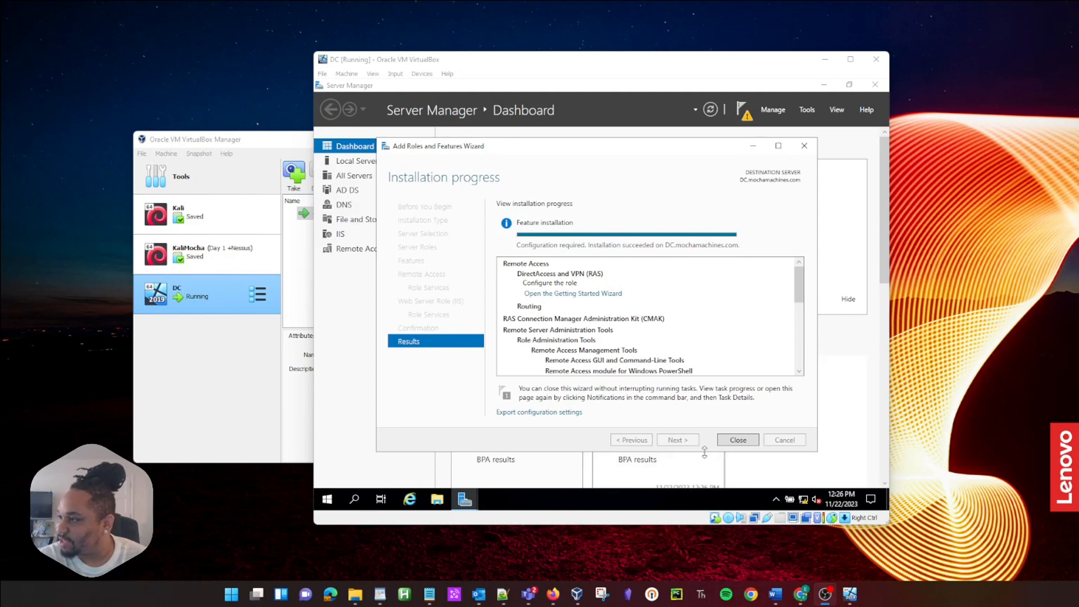
pyautogui.click(738, 441)
pyautogui.click(742, 111)
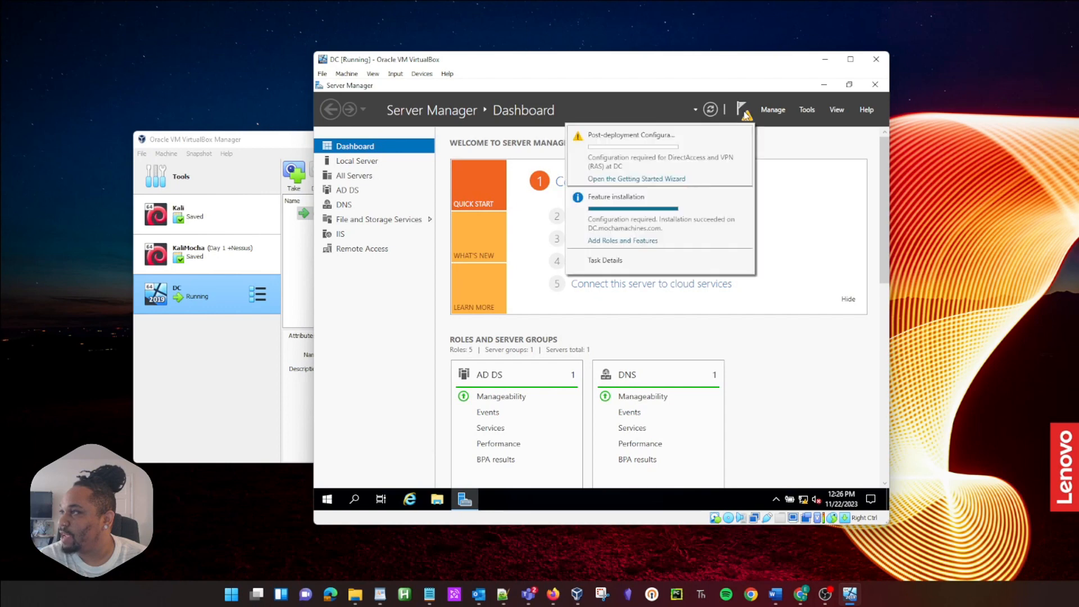
# Step: Launch the Routing and Remote Access console from the Tools menu
pyautogui.click(638, 180)
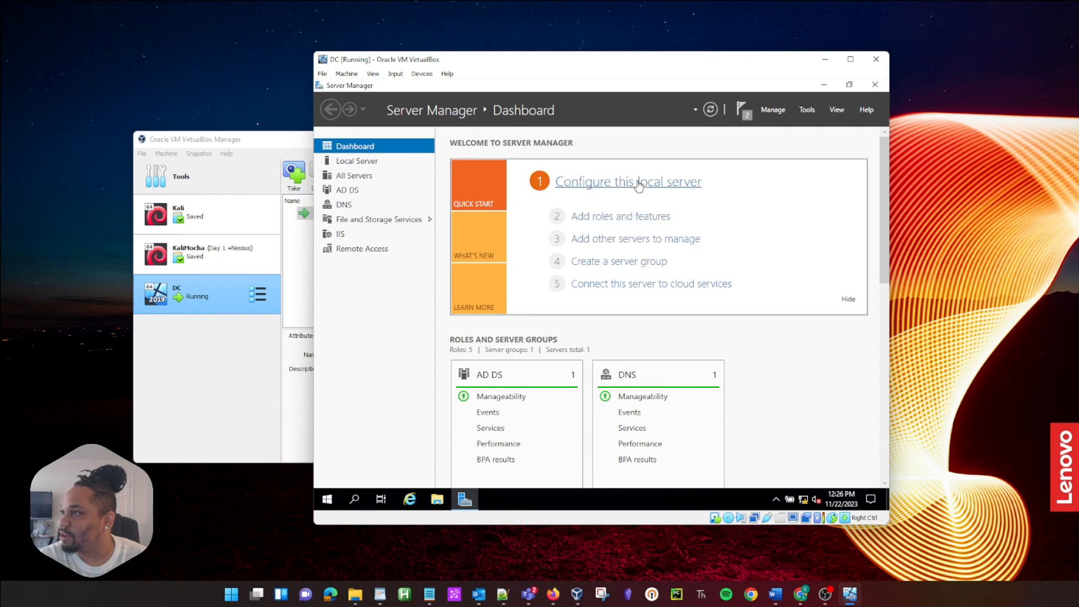
pyautogui.click(742, 110)
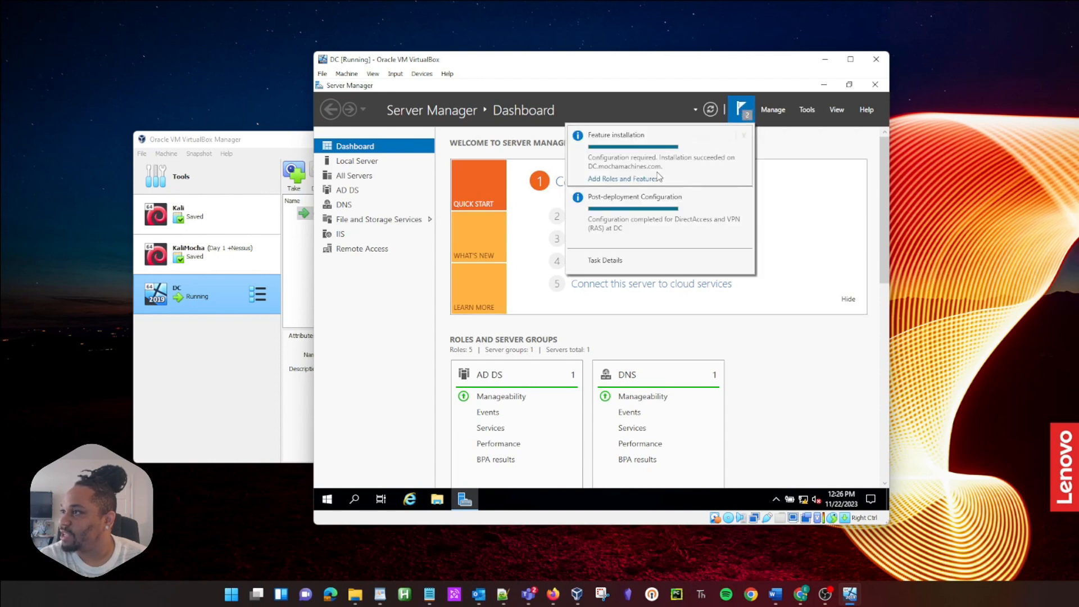
pyautogui.click(809, 110)
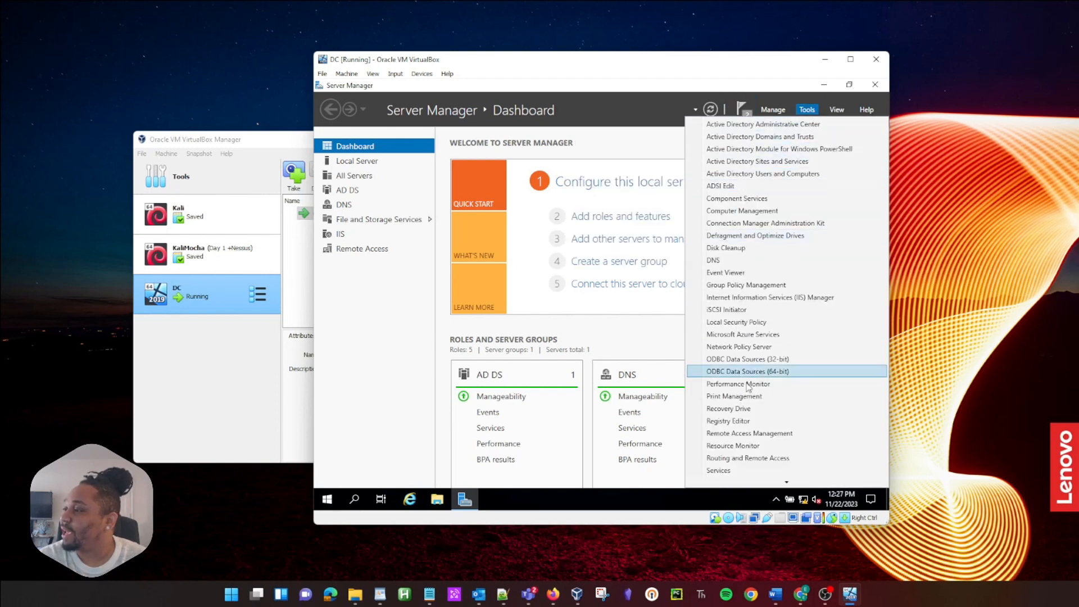
pyautogui.click(743, 459)
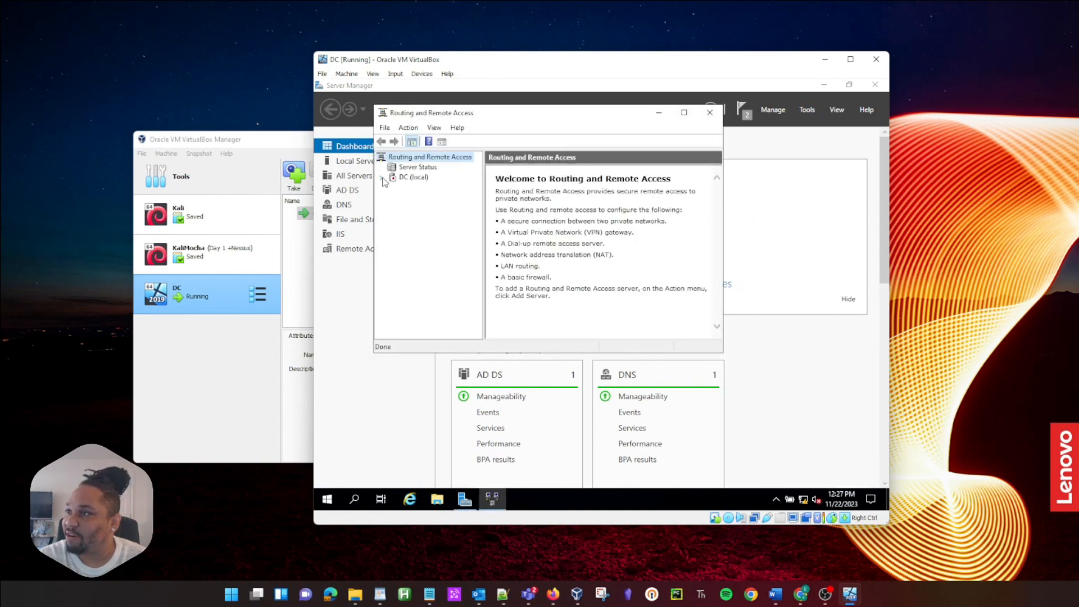
# Step: Begin Configure and Enable on DC (local), choose NAT, then cancel the wizard
pyautogui.click(398, 178)
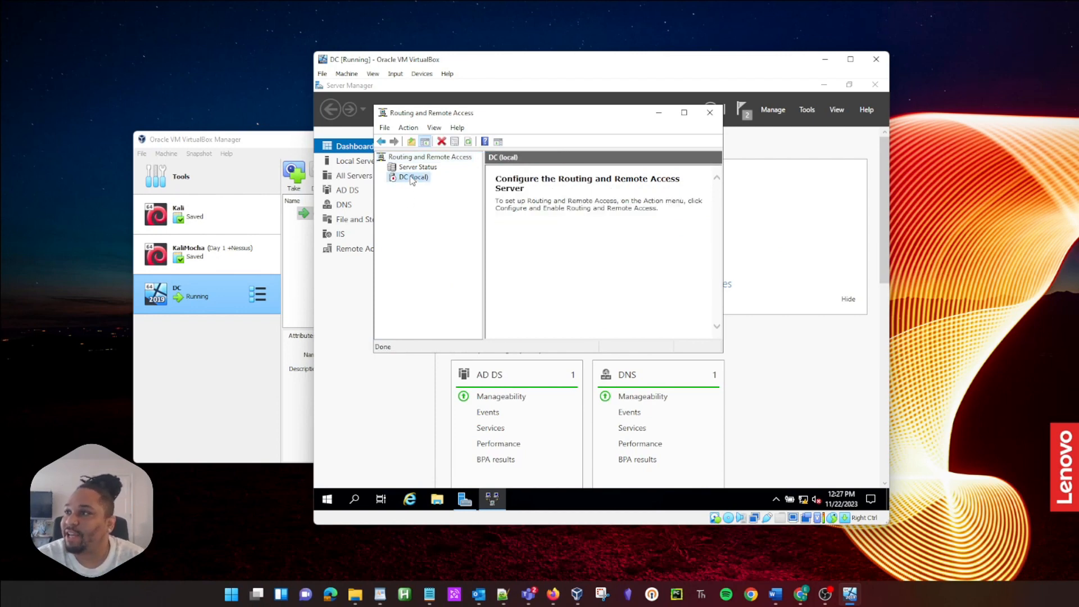
pyautogui.rightClick(409, 177)
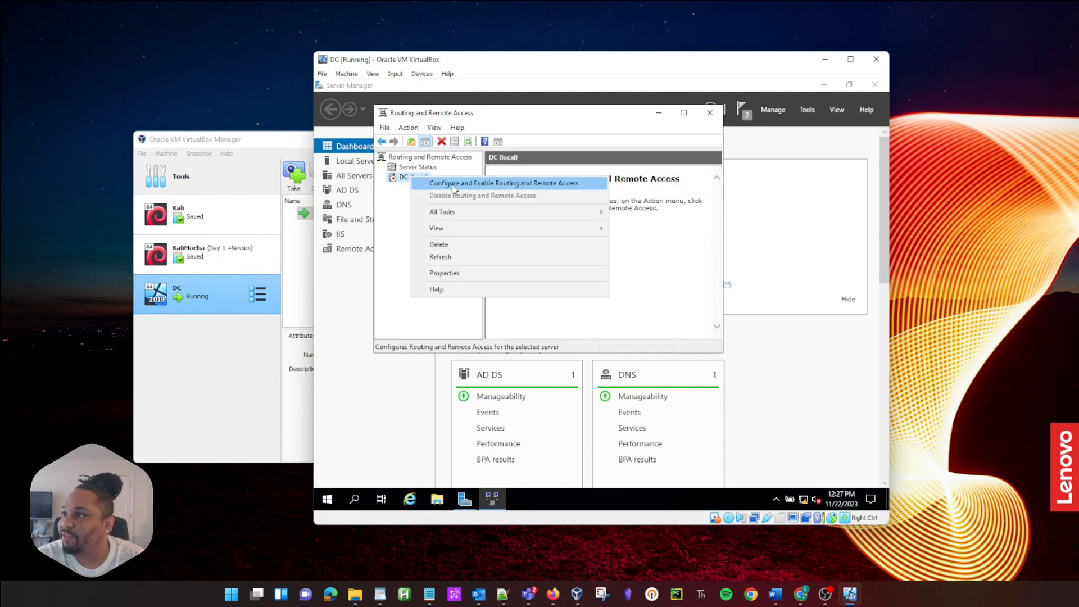
pyautogui.click(538, 183)
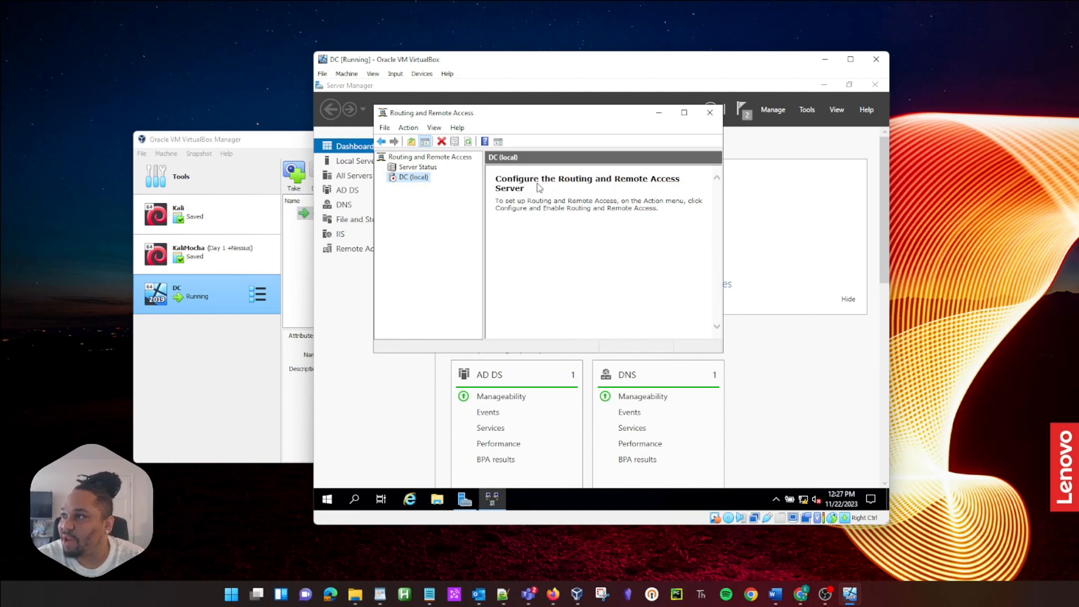
pyautogui.click(614, 335)
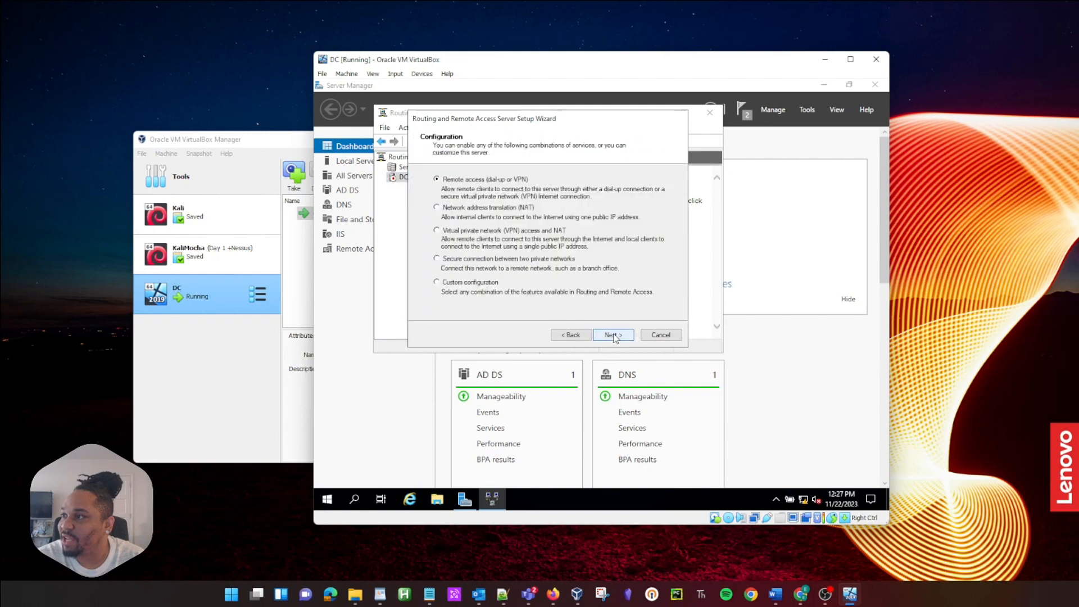
pyautogui.click(458, 211)
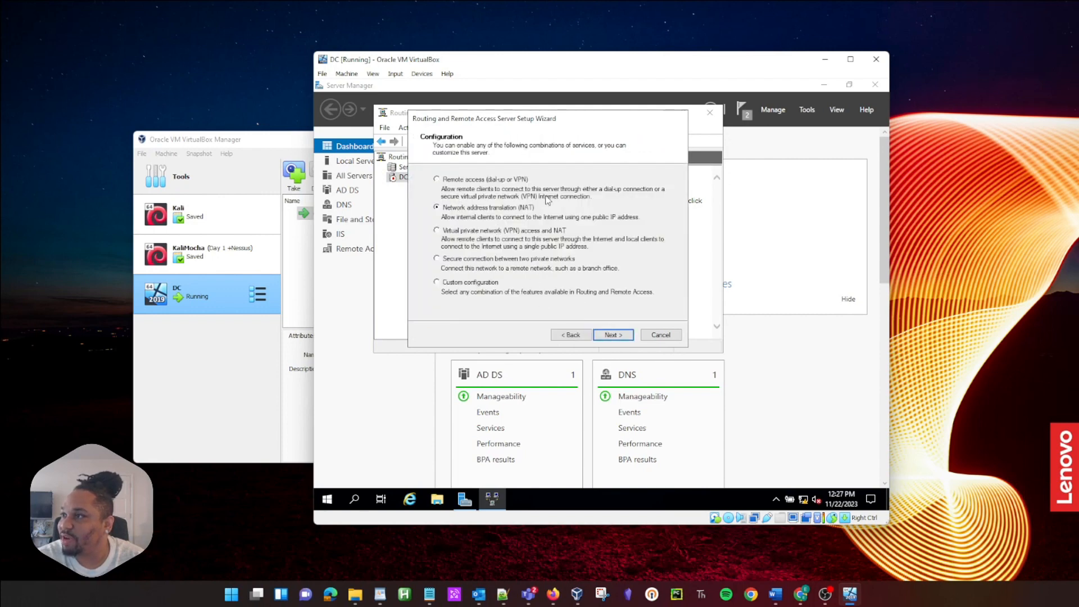
pyautogui.click(604, 337)
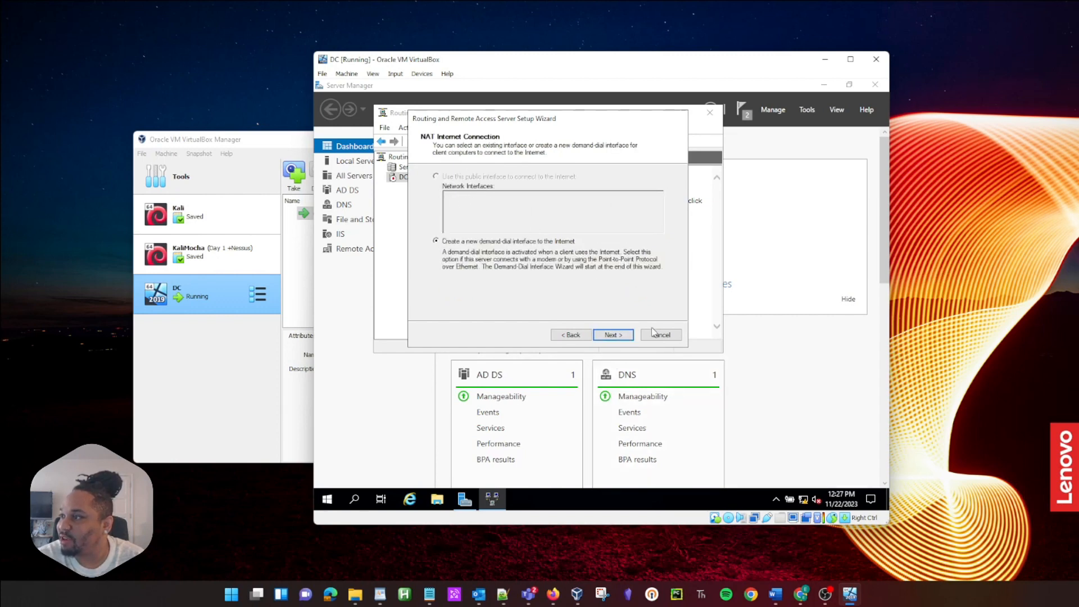
pyautogui.click(662, 337)
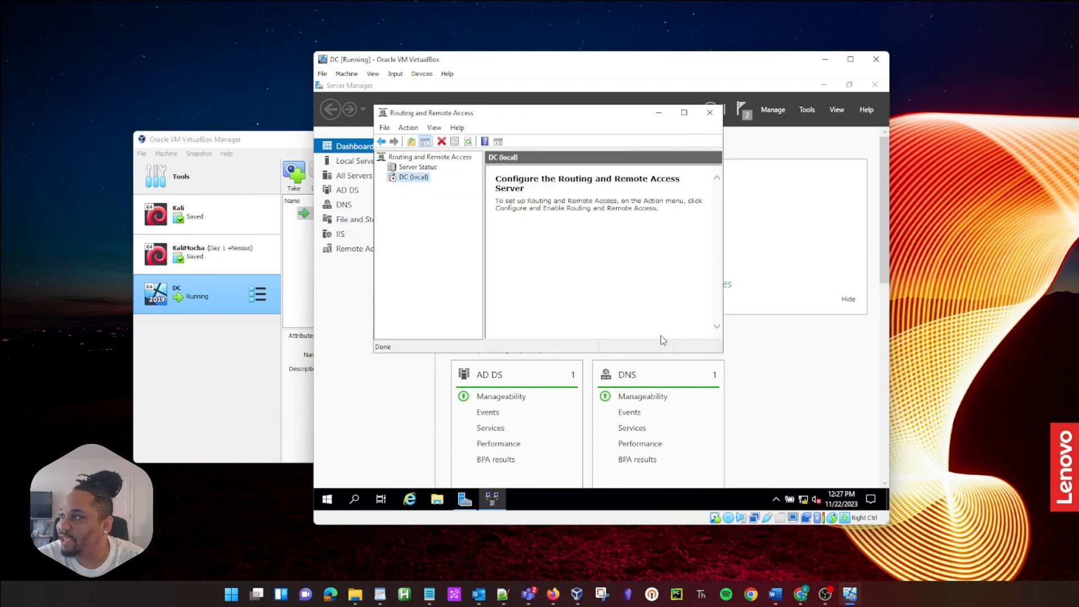
# Step: Reopen Routing and Remote Access and configure NAT with INTERNET as the public interface
pyautogui.click(711, 113)
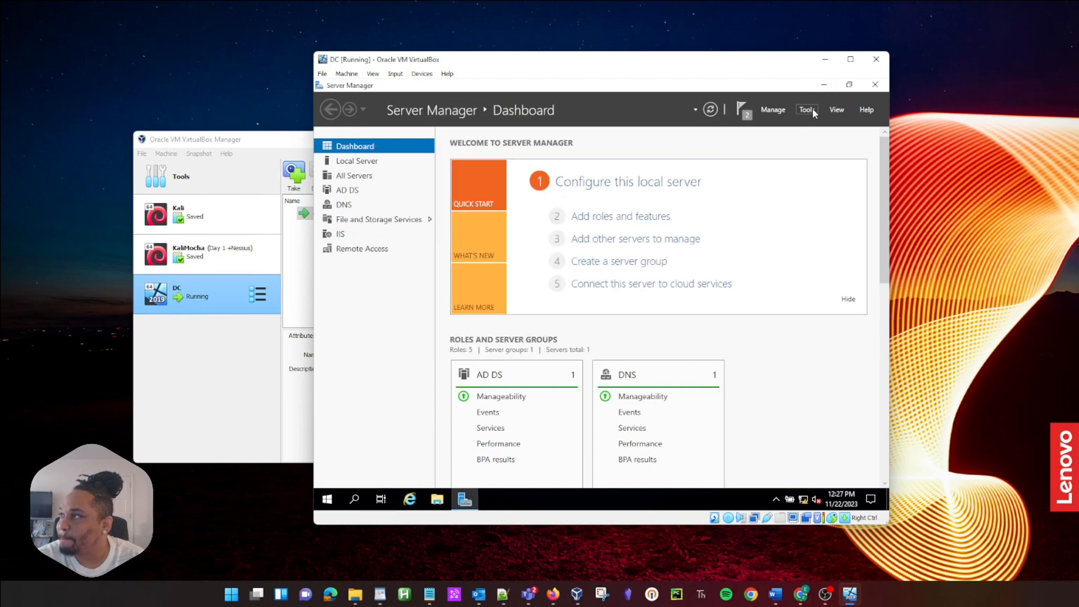
pyautogui.click(808, 108)
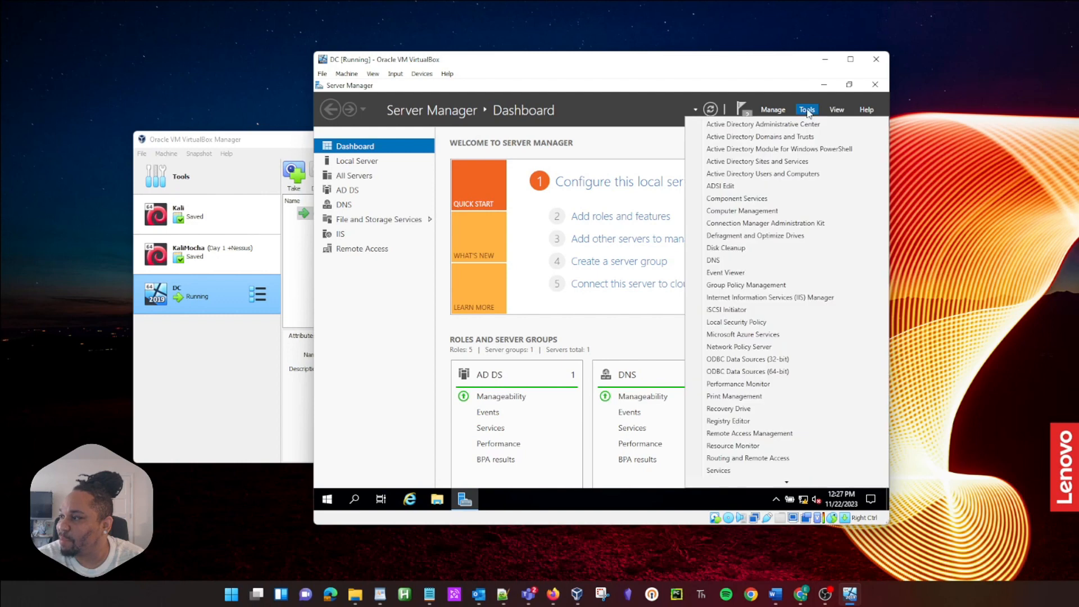
pyautogui.click(763, 458)
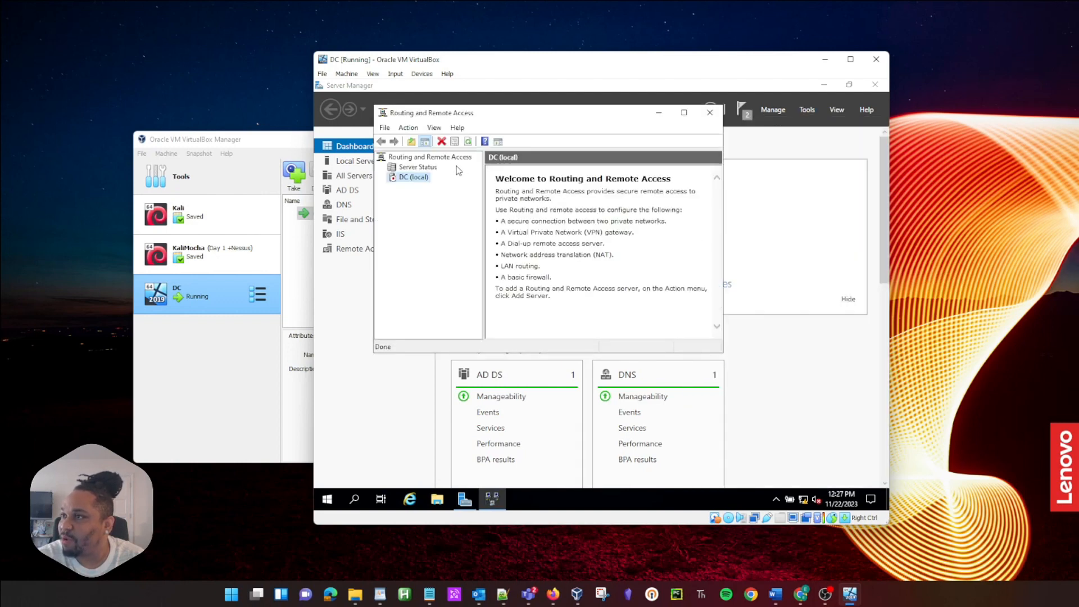
pyautogui.rightClick(399, 179)
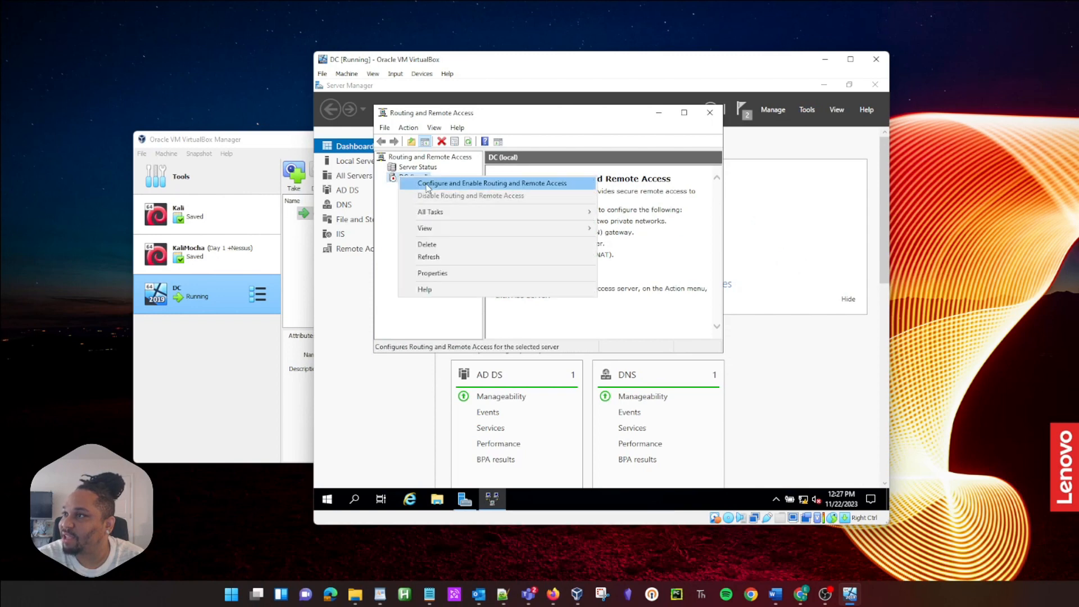
pyautogui.click(429, 188)
pyautogui.click(613, 335)
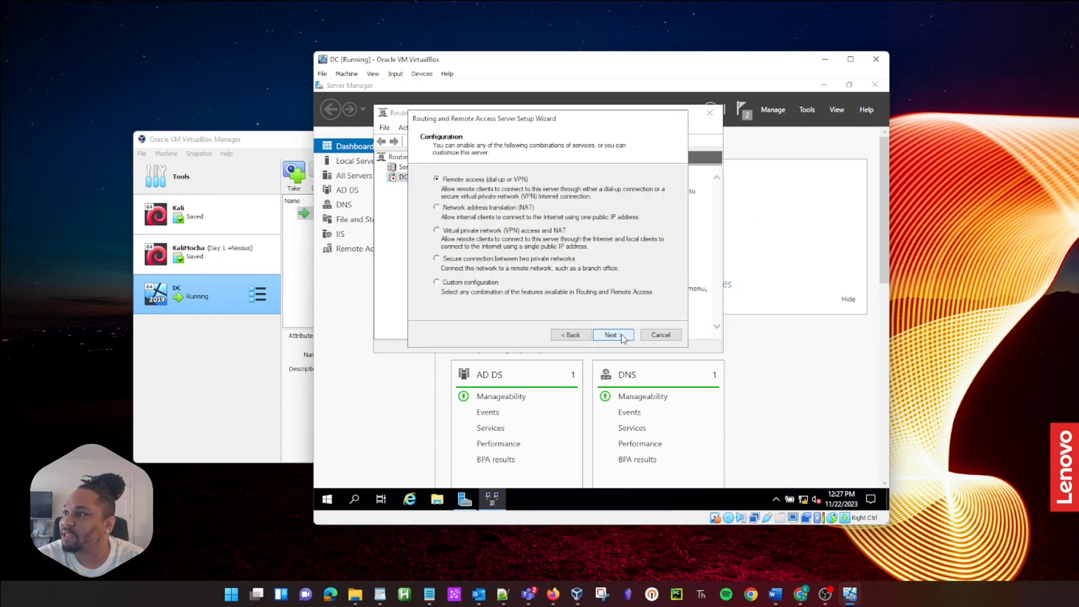
pyautogui.click(517, 209)
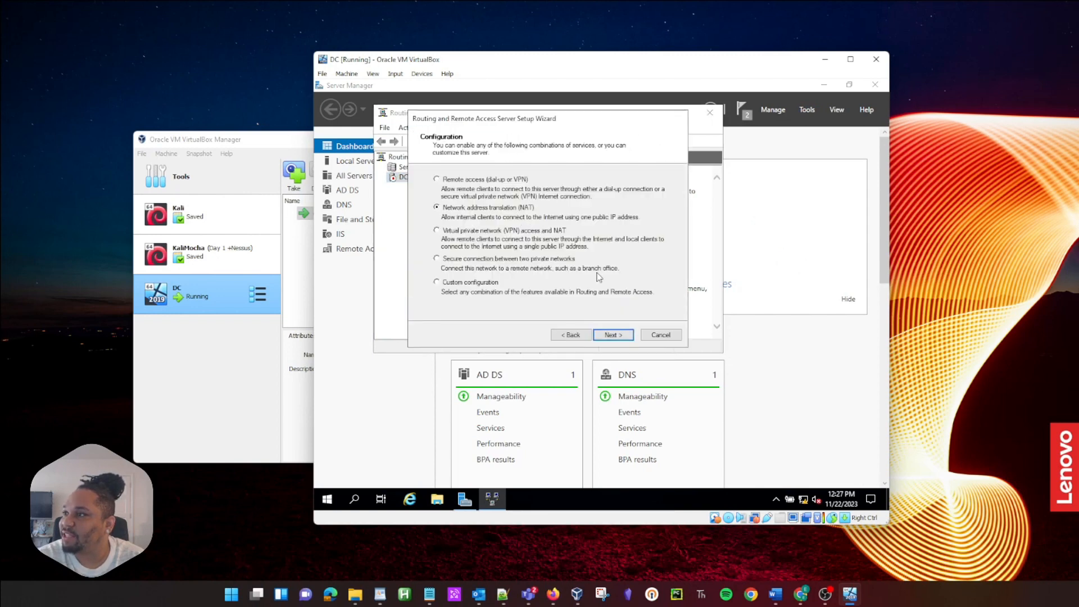
pyautogui.click(630, 335)
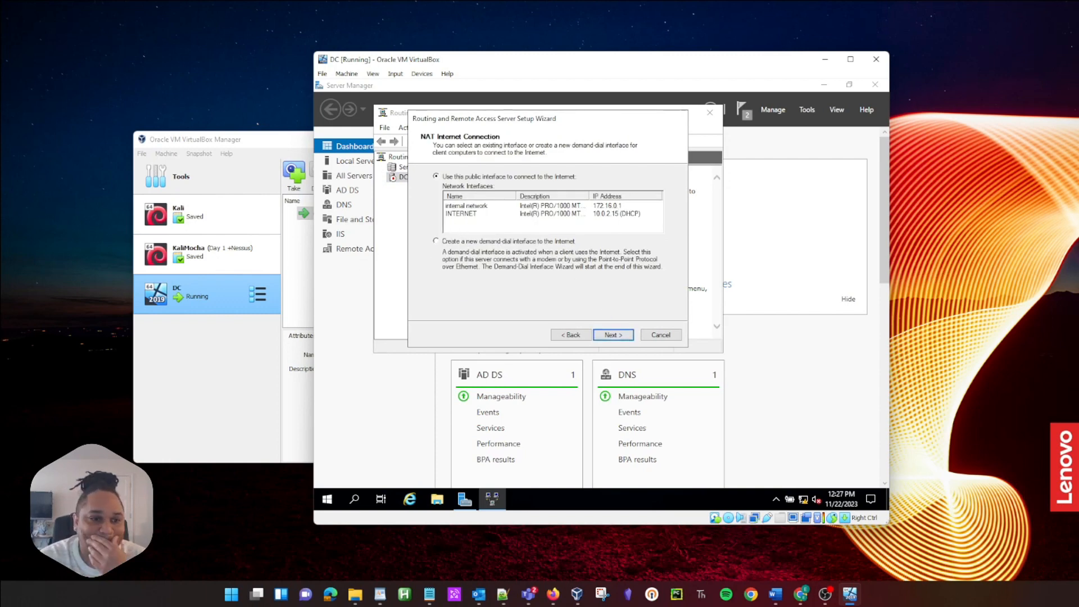
pyautogui.click(470, 214)
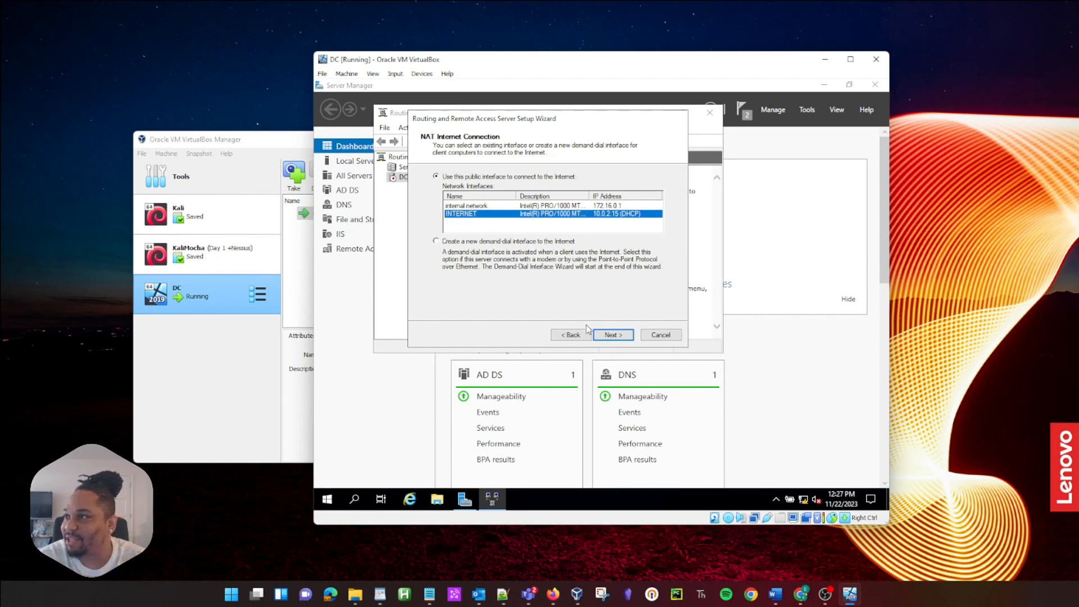
pyautogui.click(612, 334)
pyautogui.click(614, 335)
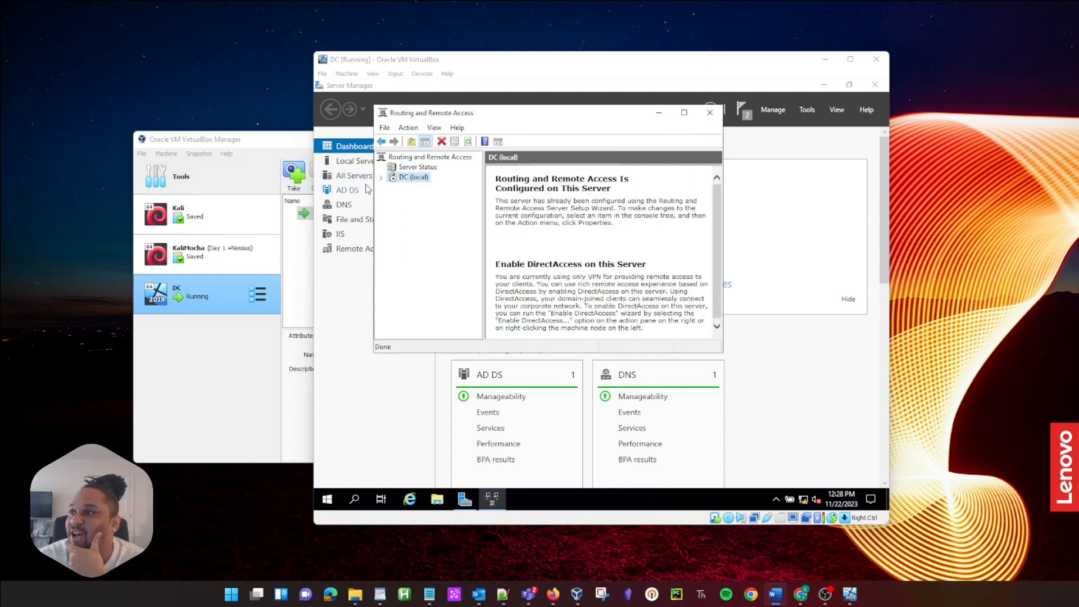
# Step: Expand DC's IPv4 and IPv6 routing nodes to confirm NAT, then close the console
pyautogui.click(381, 178)
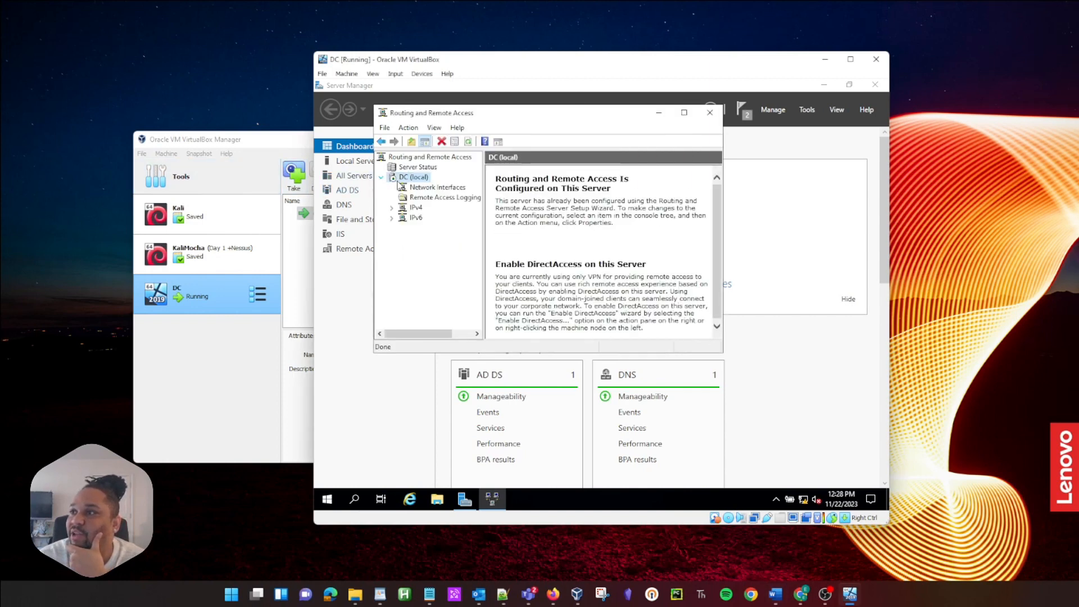
pyautogui.click(415, 208)
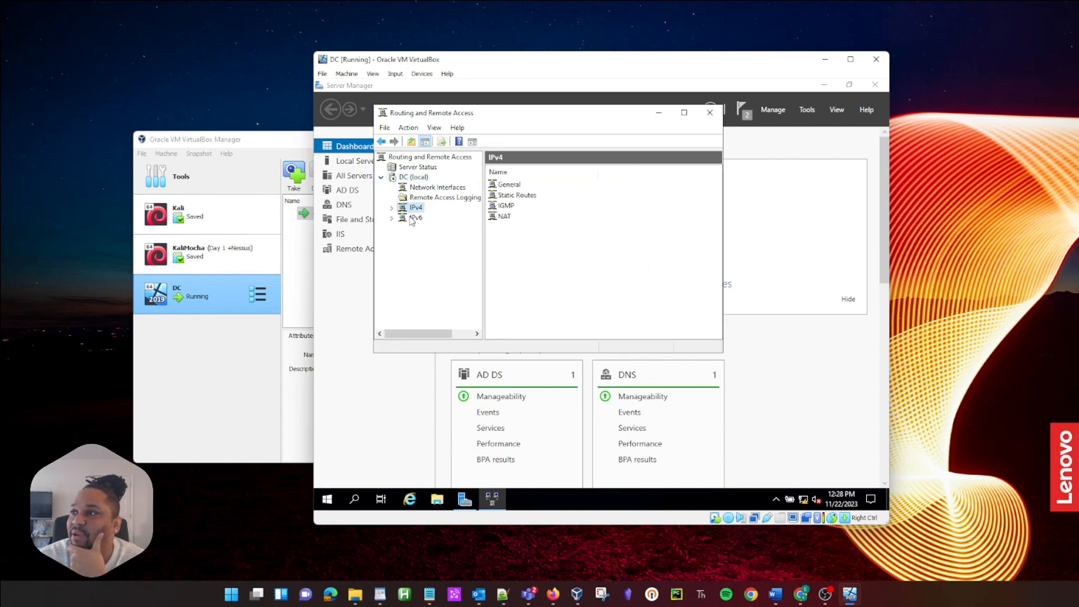
pyautogui.click(415, 218)
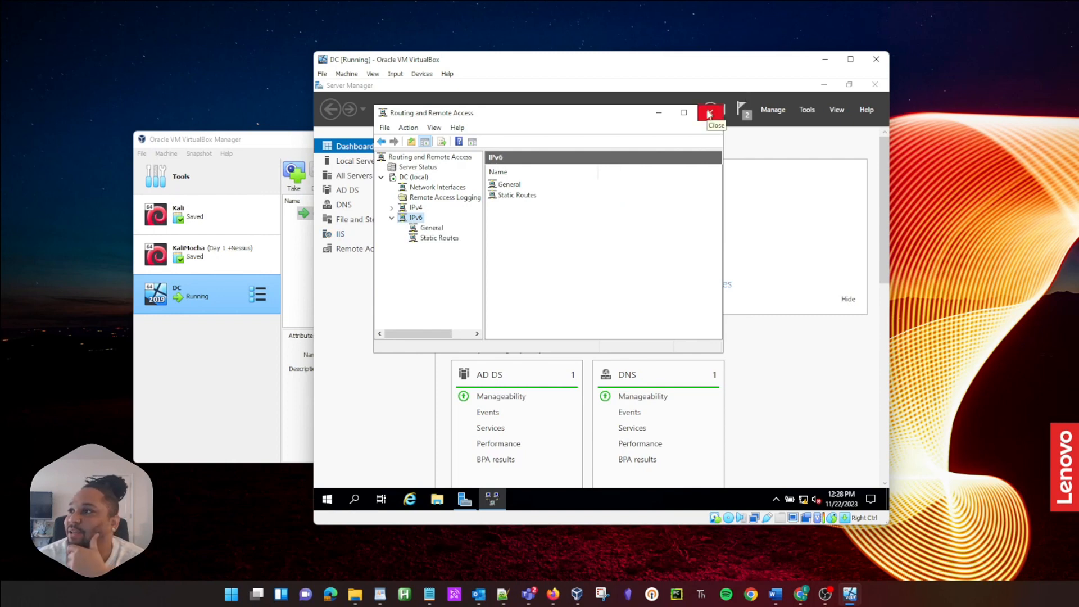
pyautogui.click(709, 114)
pyautogui.click(801, 111)
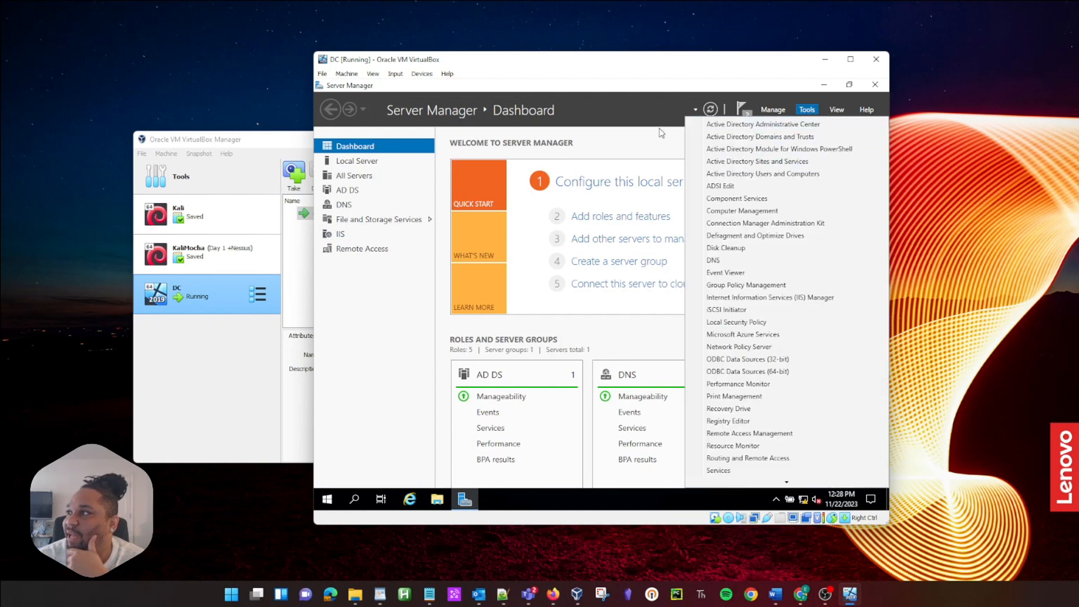
# Step: Select the DHCP Server role with its management tools in Add Roles and Features
pyautogui.click(773, 110)
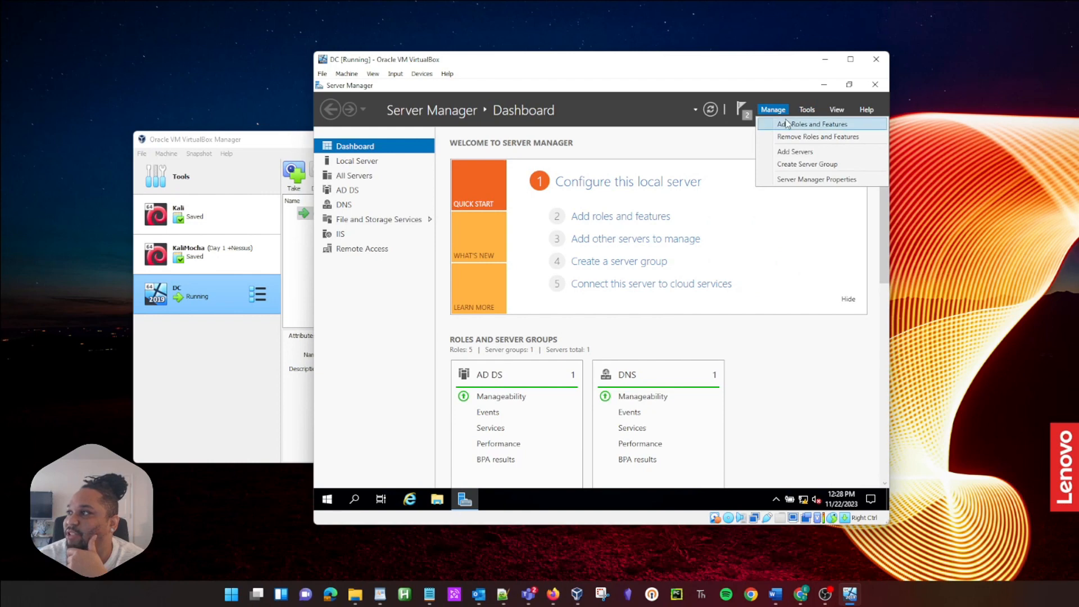
pyautogui.click(787, 124)
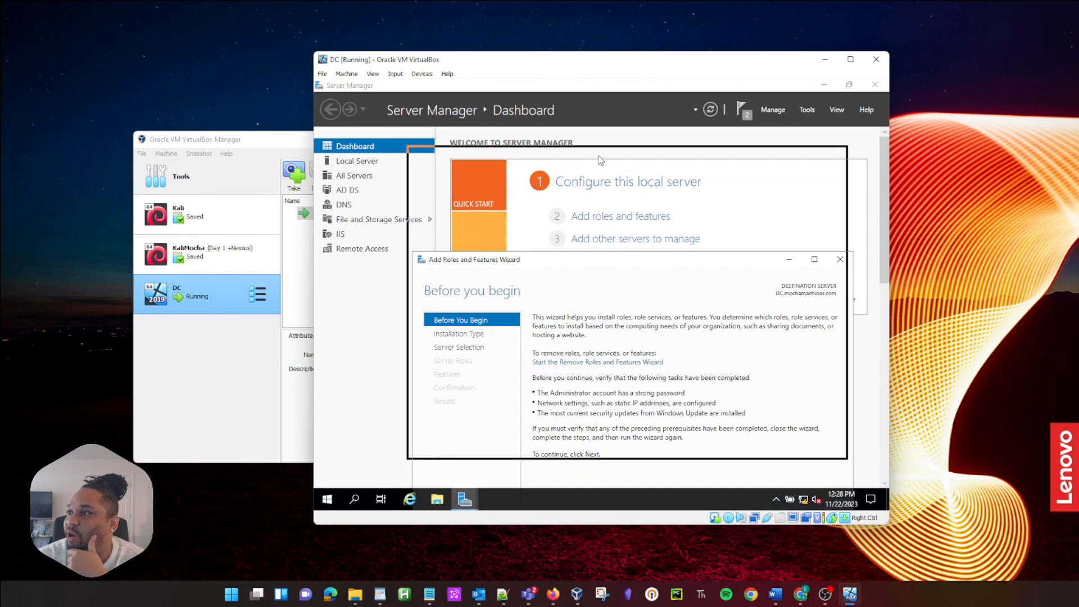
pyautogui.click(701, 439)
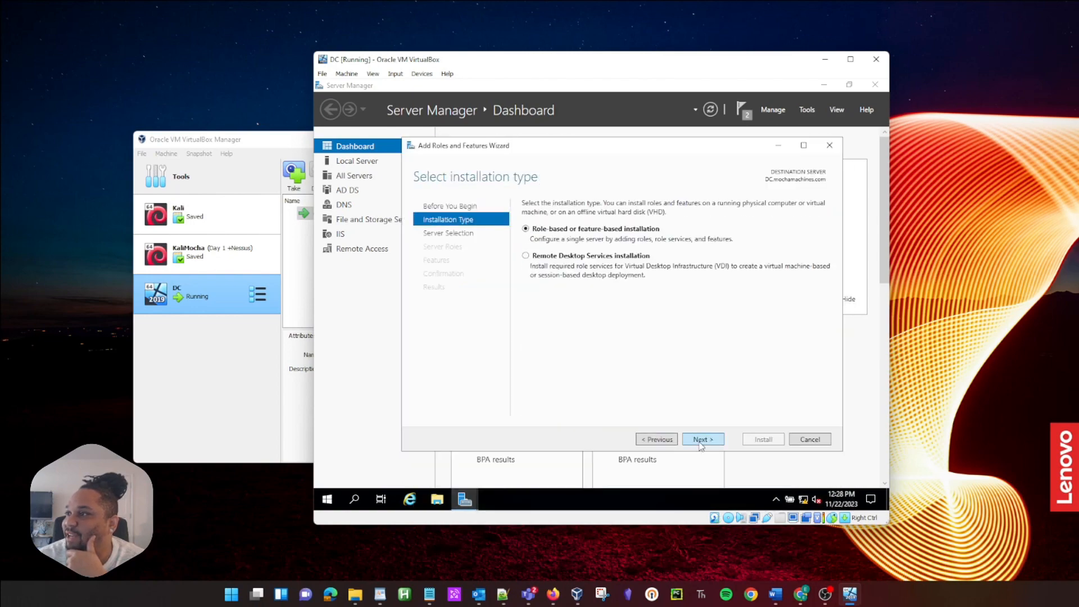
pyautogui.click(701, 439)
pyautogui.click(701, 439)
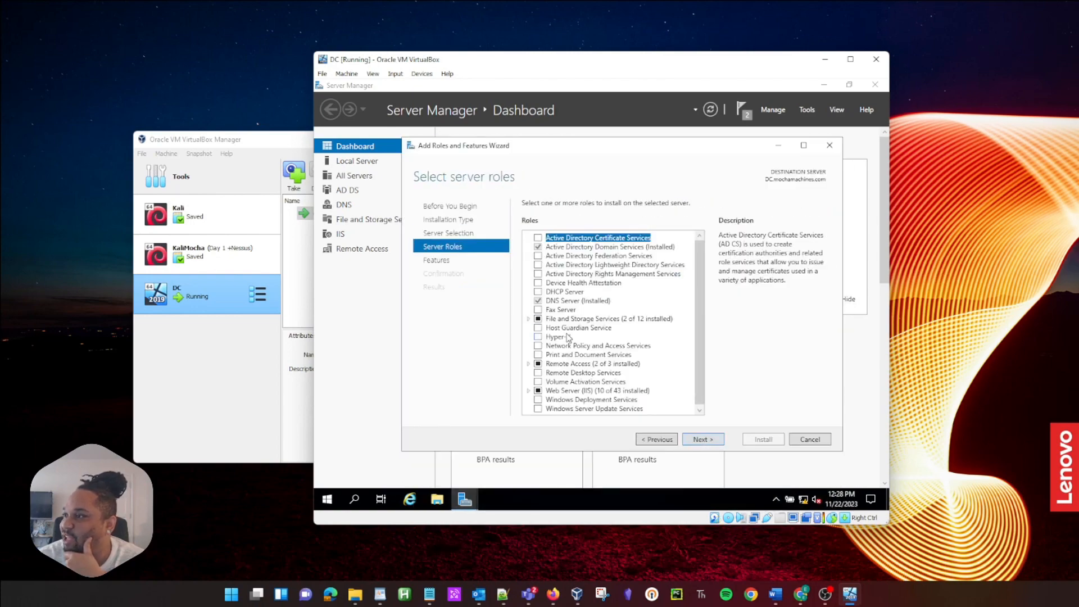
pyautogui.click(537, 292)
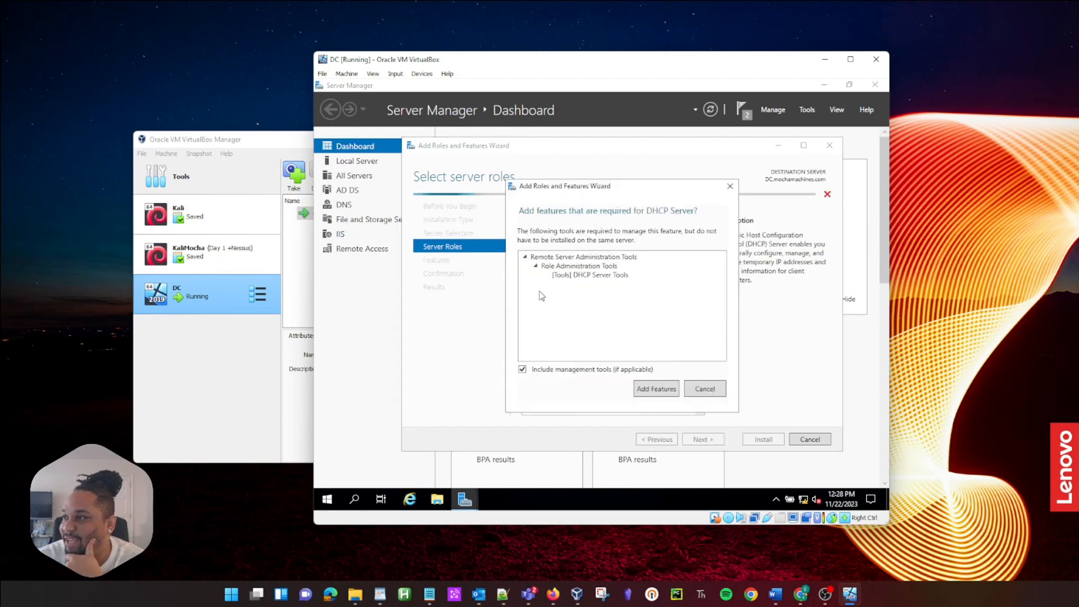
pyautogui.click(676, 389)
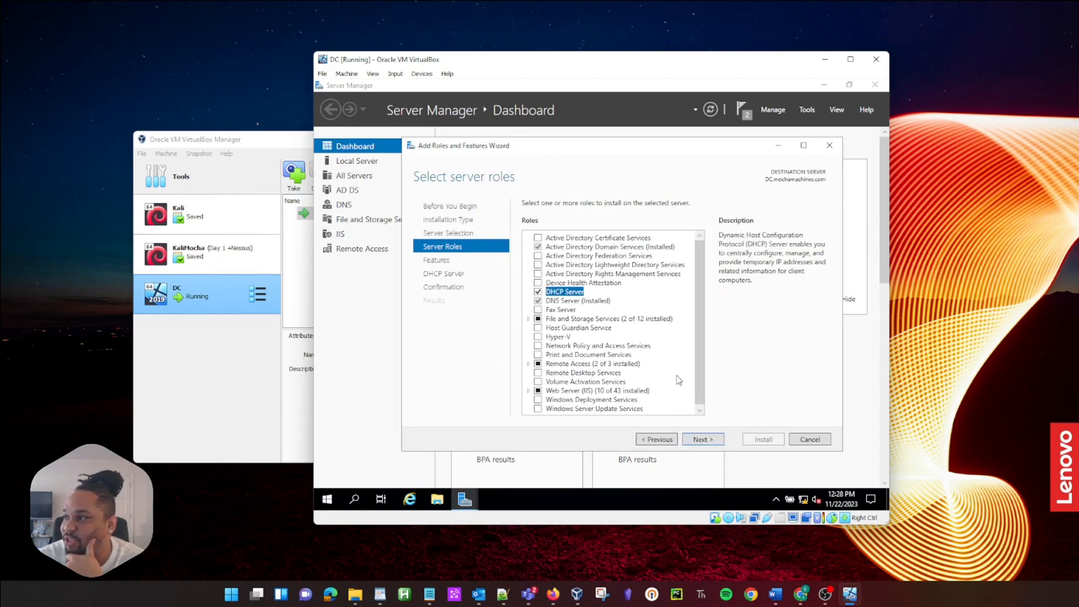
# Step: Install the DHCP Server role and cancel the Remote Access getting-started wizard
pyautogui.click(702, 440)
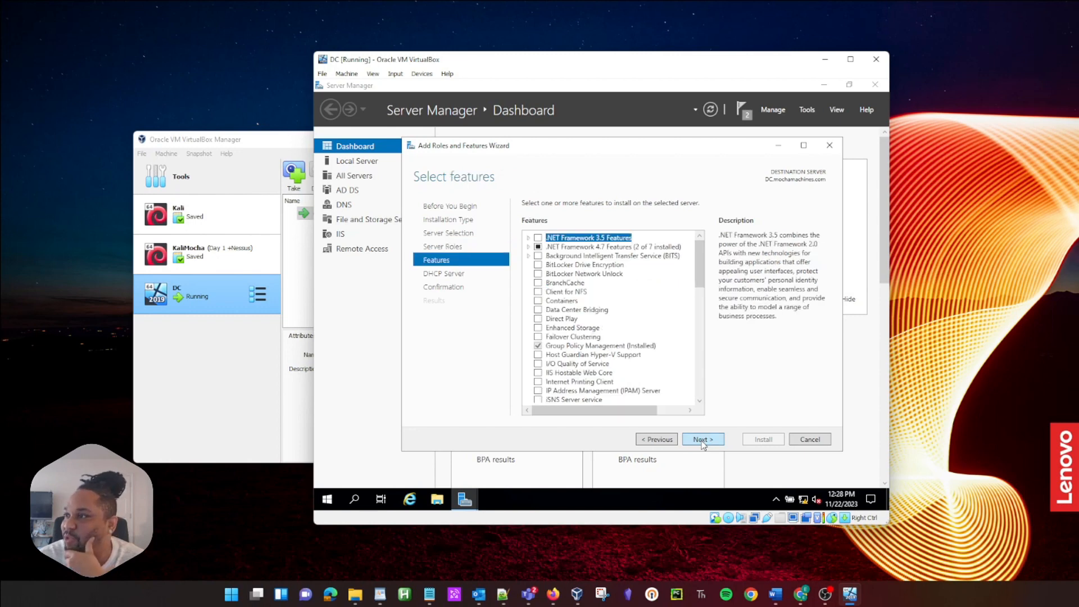
pyautogui.click(702, 440)
pyautogui.click(703, 440)
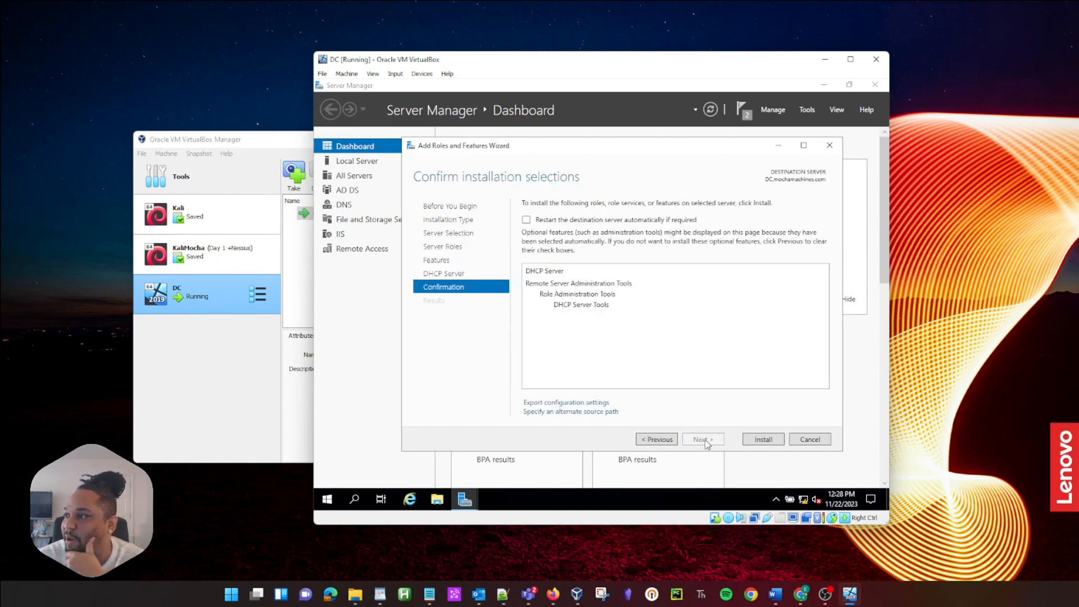
pyautogui.click(763, 438)
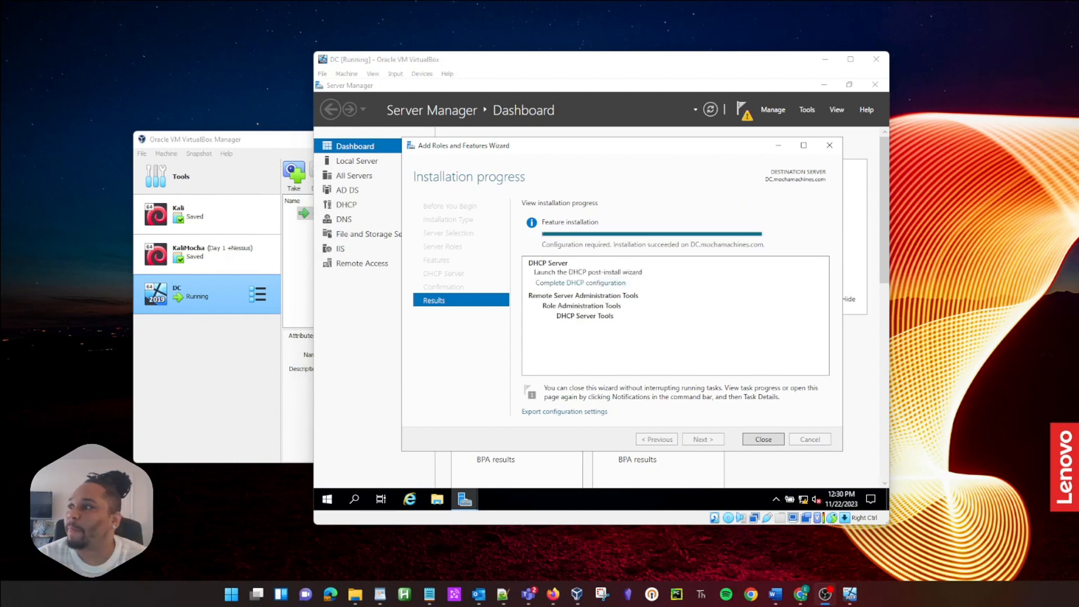
pyautogui.click(764, 438)
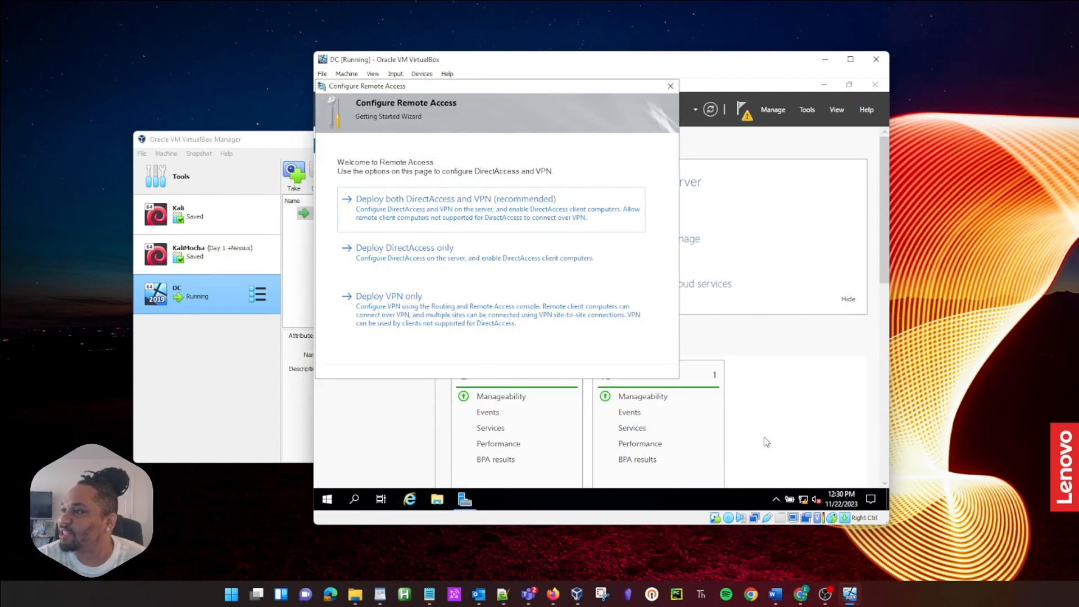
pyautogui.click(670, 87)
pyautogui.click(622, 327)
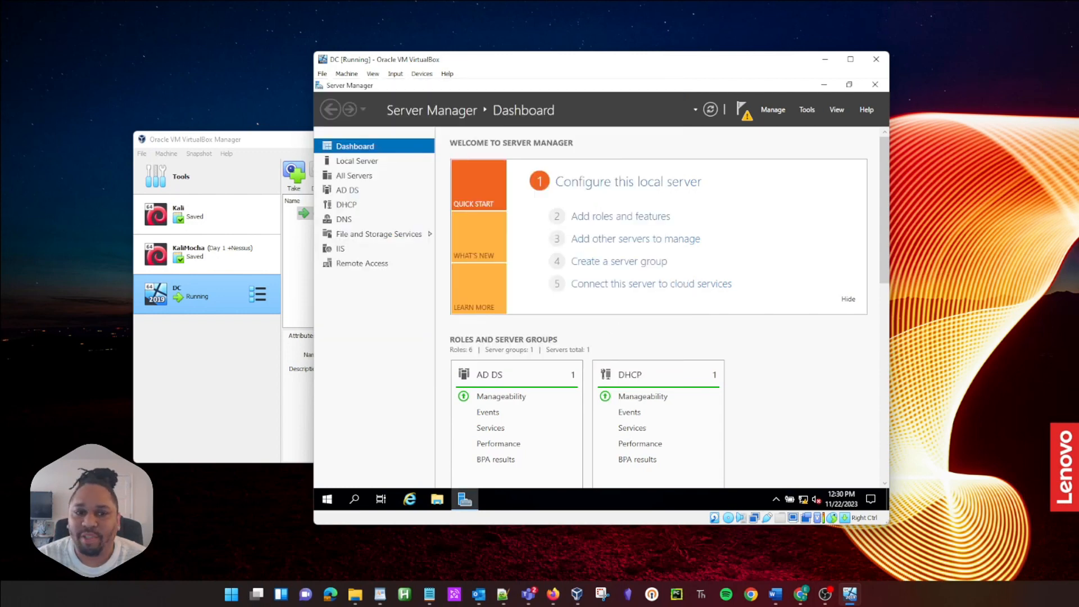
# Step: Launch the DHCP management console from the administrative tools on the DC guest
pyautogui.hotkey('alt', 'Tab')
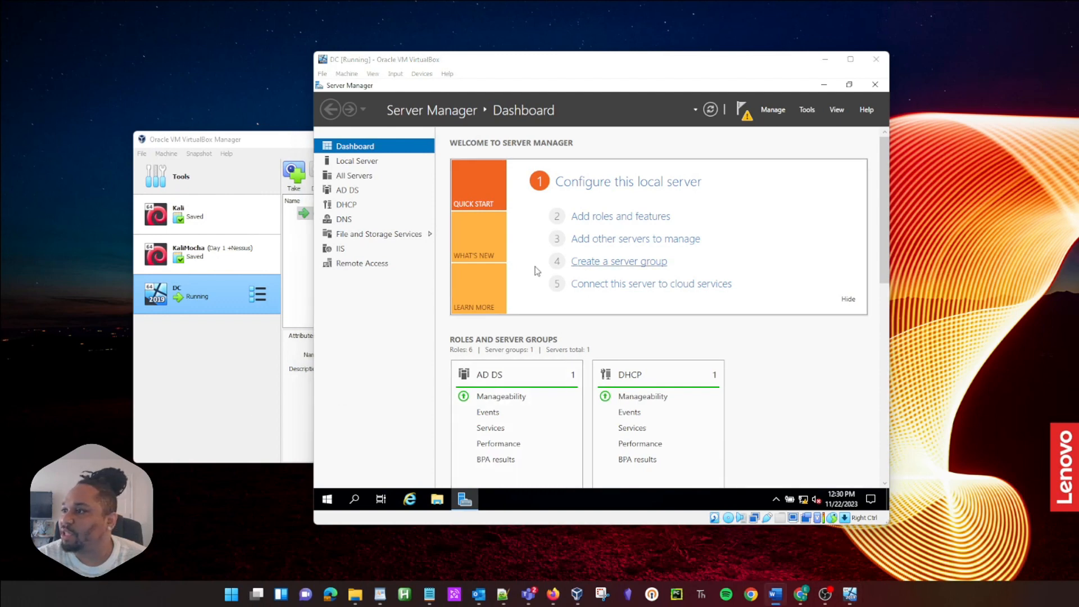
pyautogui.scroll(-3, 792, 332)
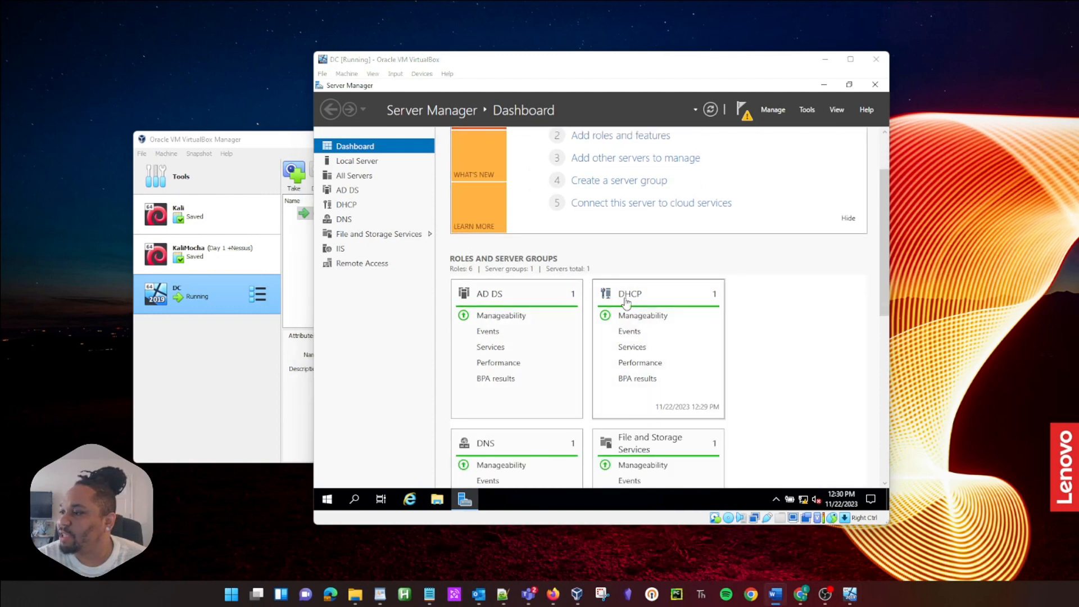
pyautogui.click(328, 499)
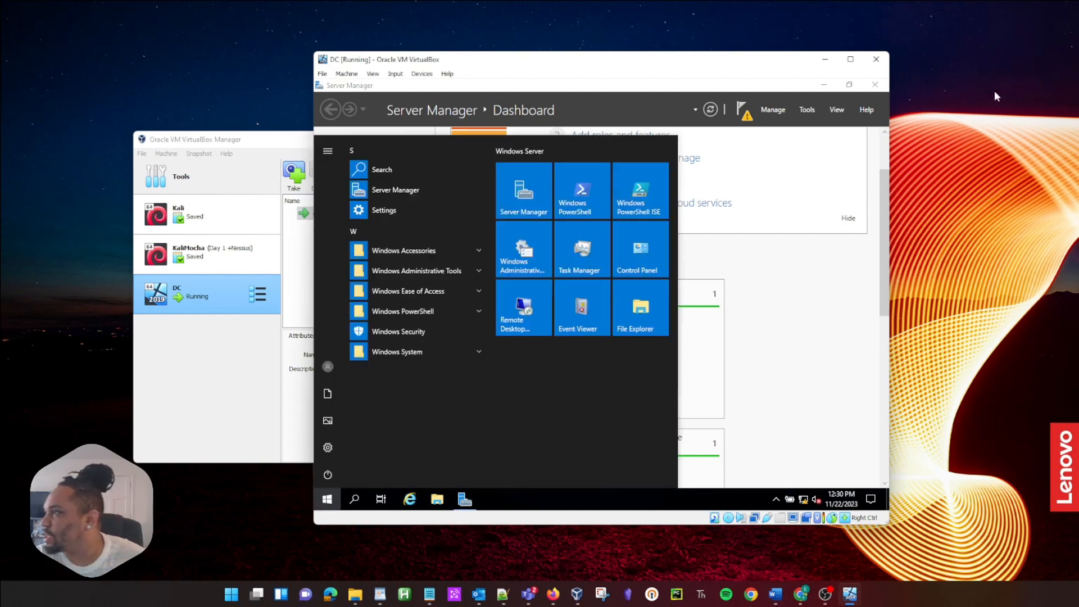
pyautogui.click(807, 110)
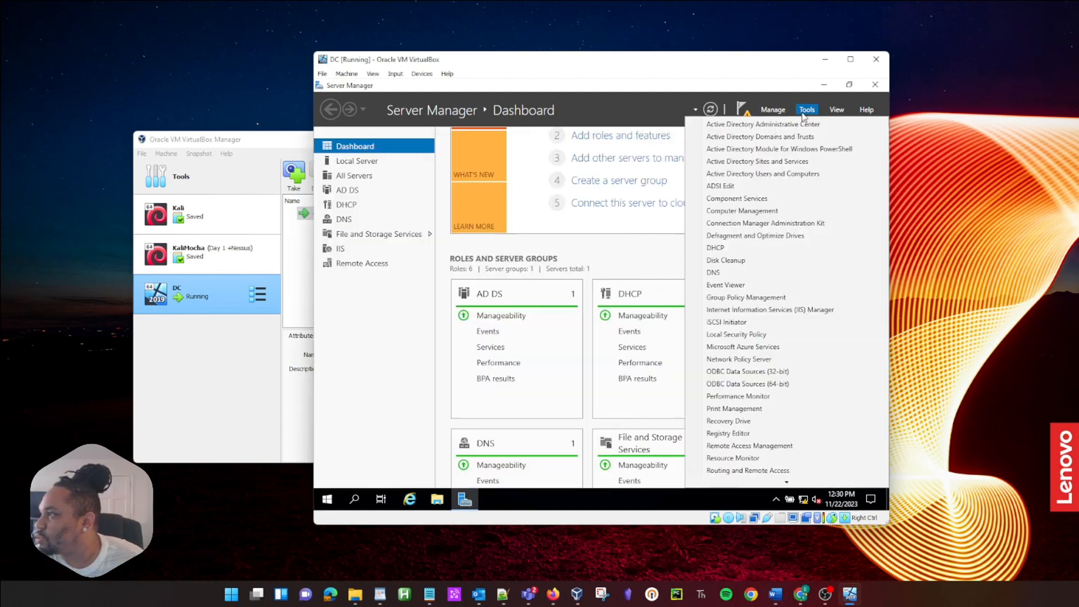
pyautogui.click(723, 250)
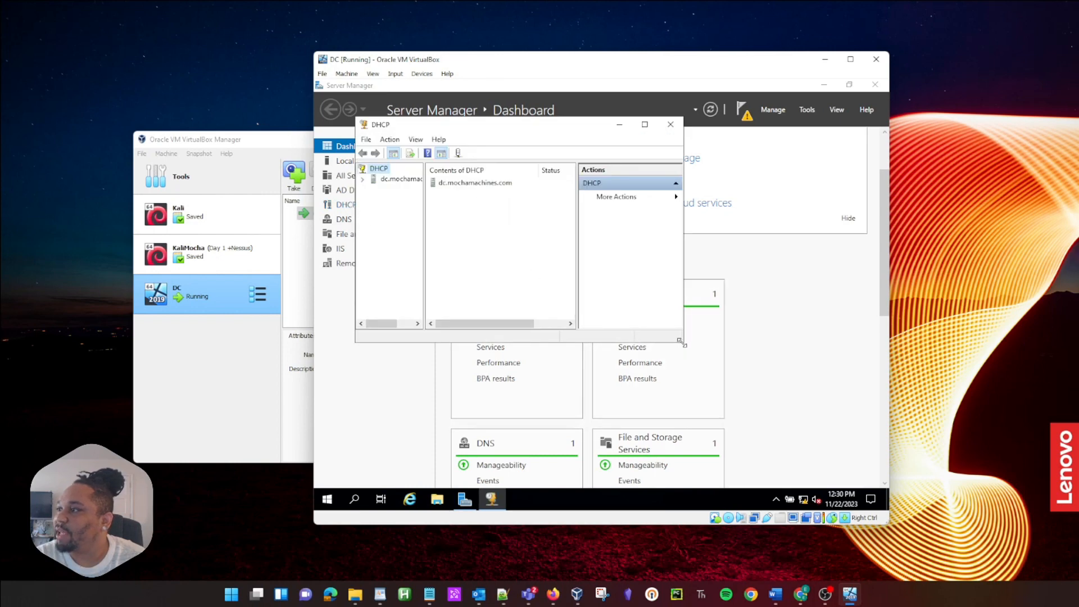
# Step: Enlarge the DHCP window and tree pane, and expand dc.mochamachines.com to show IPv4 and IPv6
pyautogui.moveTo(683, 341); pyautogui.dragTo(785, 436)
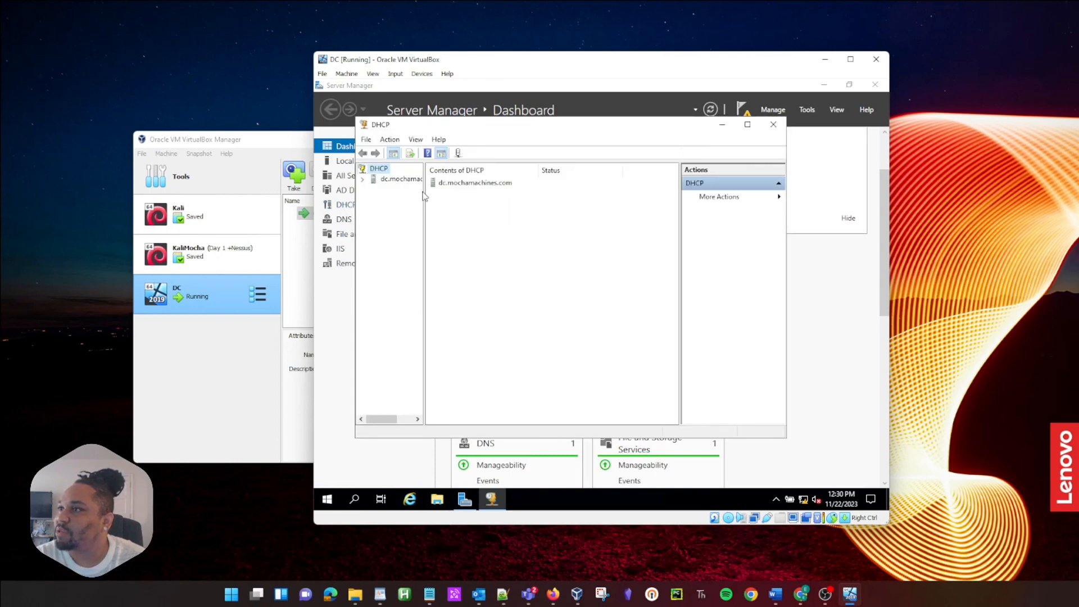
pyautogui.moveTo(786, 437); pyautogui.dragTo(851, 462)
pyautogui.moveTo(424, 221); pyautogui.dragTo(482, 221)
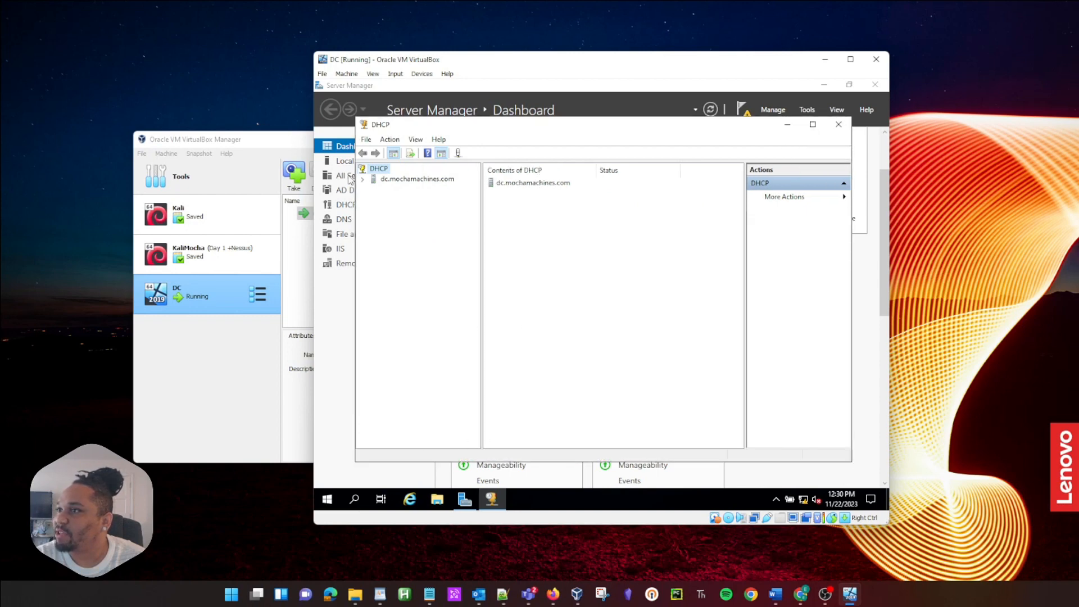
pyautogui.doubleClick(379, 180)
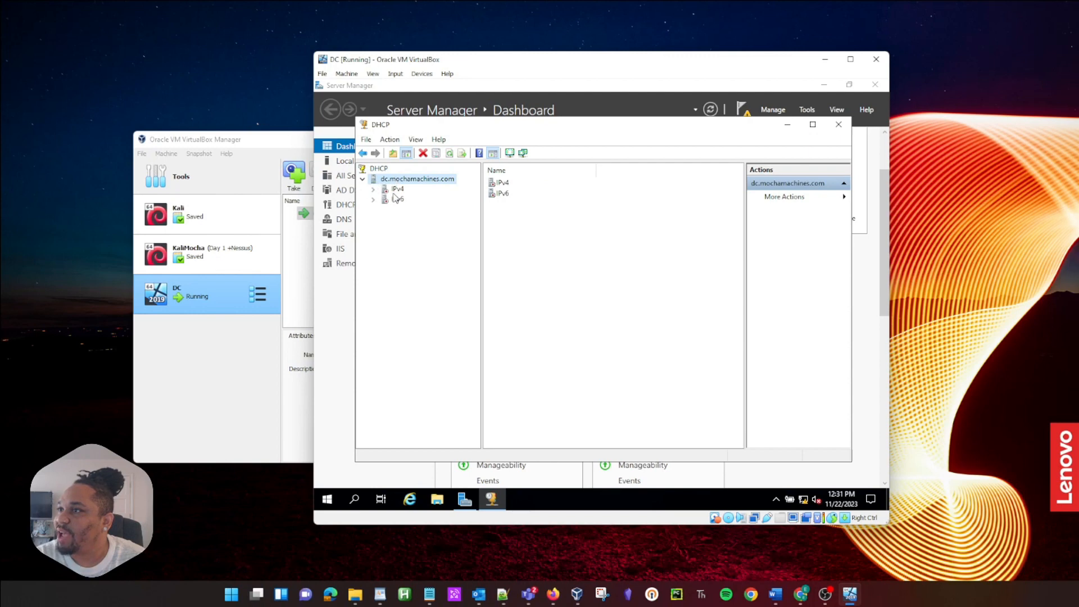
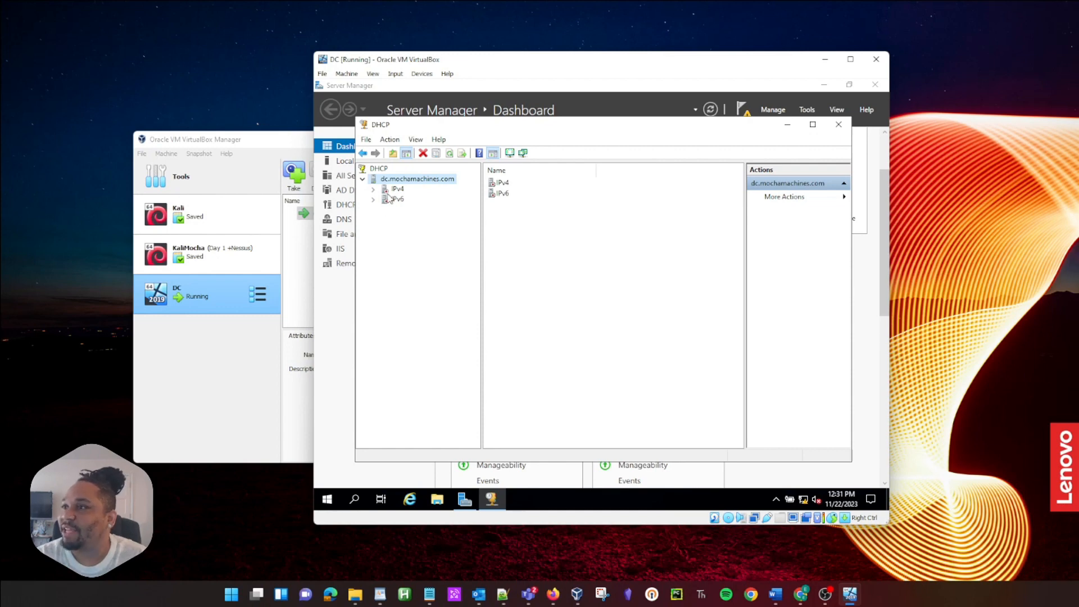
# Step: Expand IPv4 on dc.mochamachines.com and start the New Scope Wizard from its menu
pyautogui.click(374, 190)
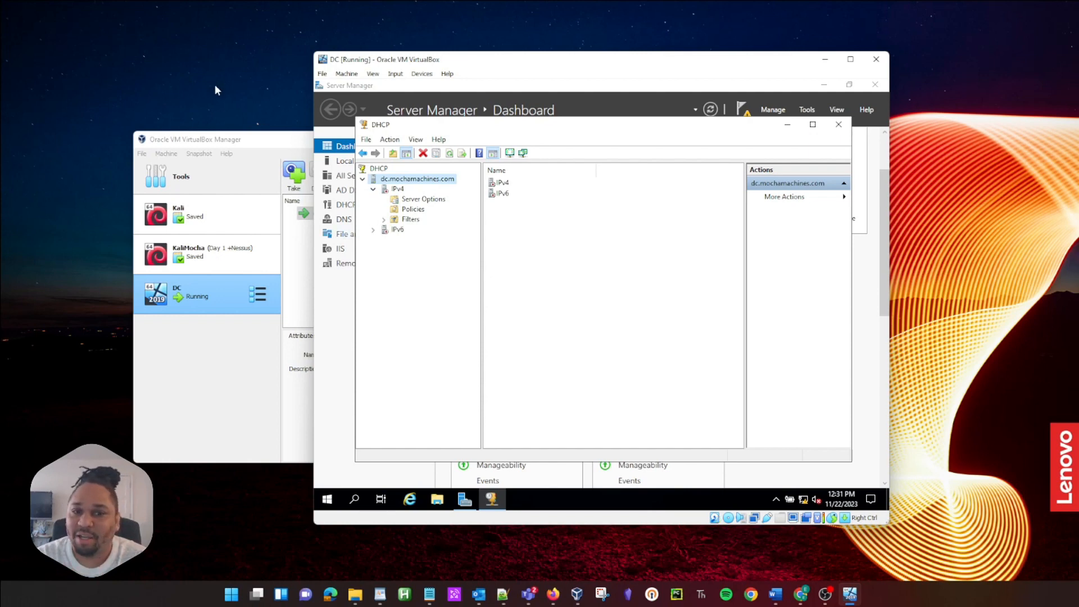
pyautogui.rightClick(398, 190)
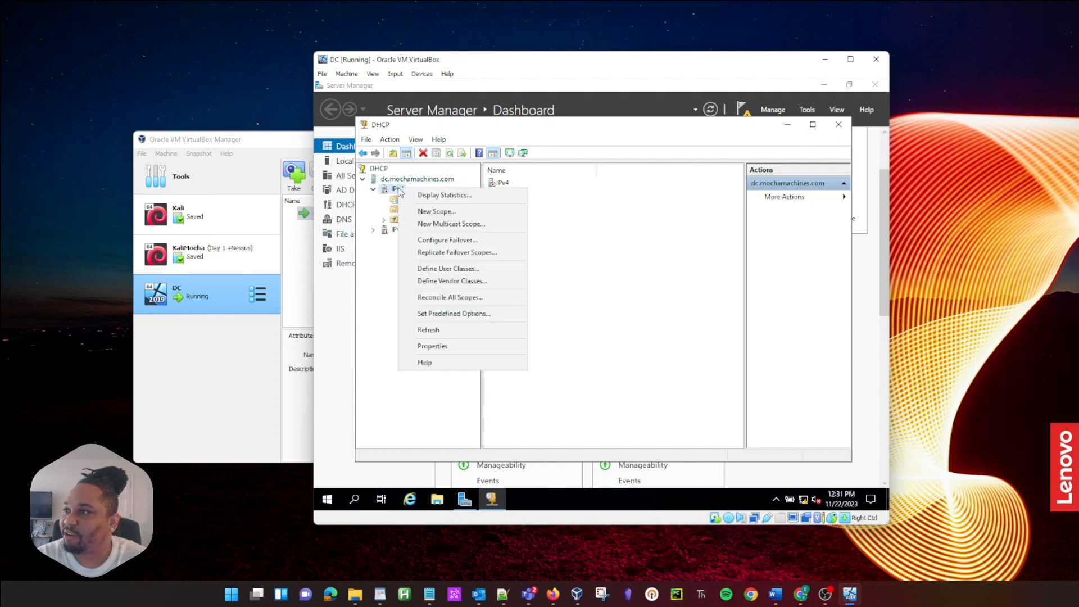
pyautogui.click(431, 212)
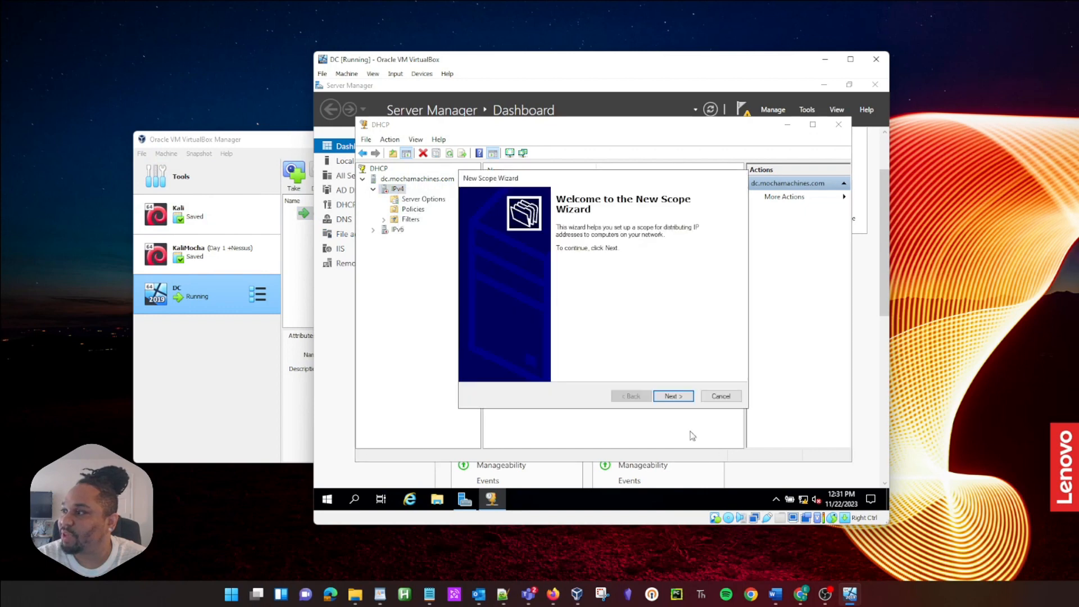
# Step: Get past the welcome page and enter a name for the new scope
pyautogui.click(672, 396)
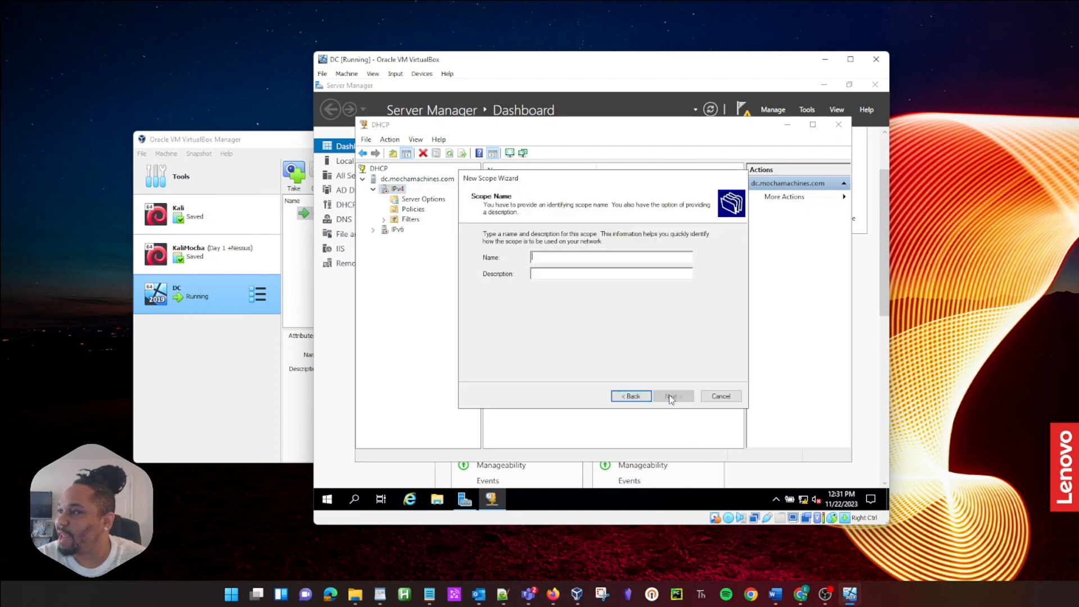
pyautogui.click(556, 257)
pyautogui.write('172.16.0.100-172.16.0.200')
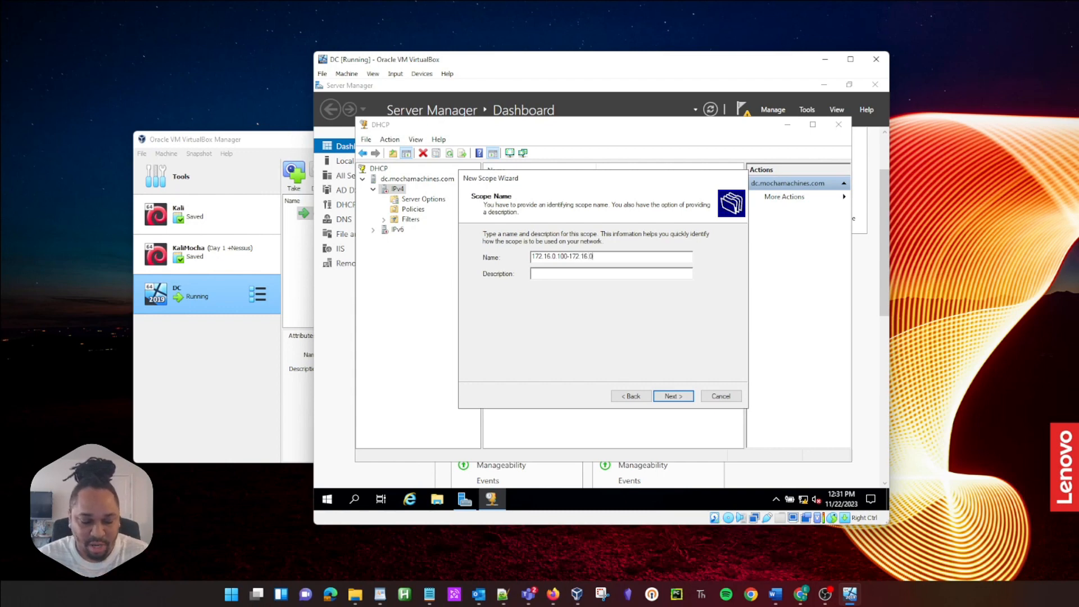
pyautogui.click(666, 399)
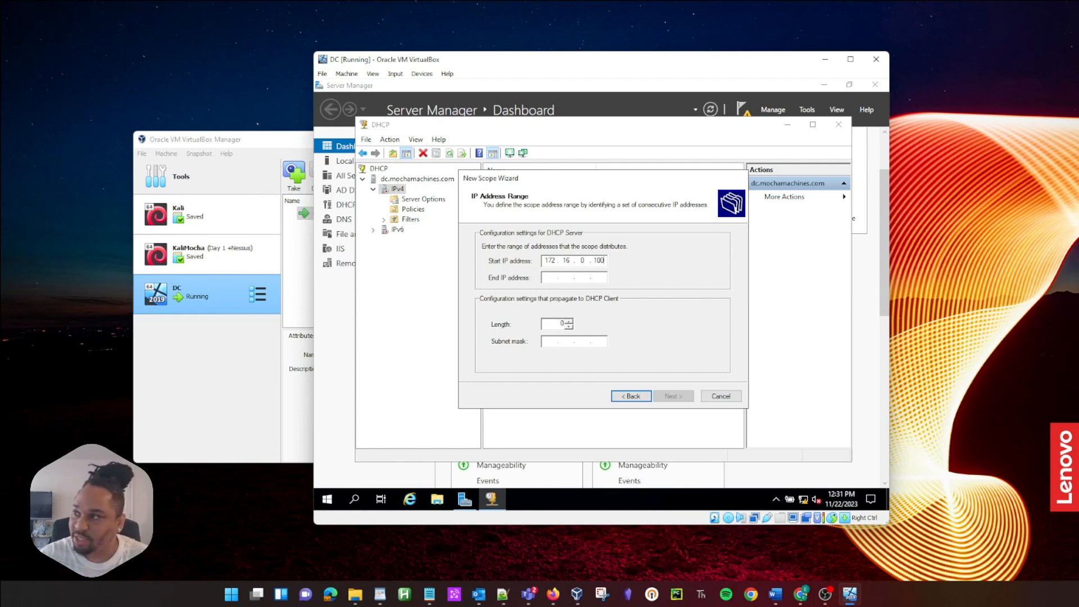
# Step: Set the range 172.16.0.100–172.16.0.200 with prefix length 24 (255.255.255.0), adding no exclusions
pyautogui.press('Tab')
pyautogui.write('1')
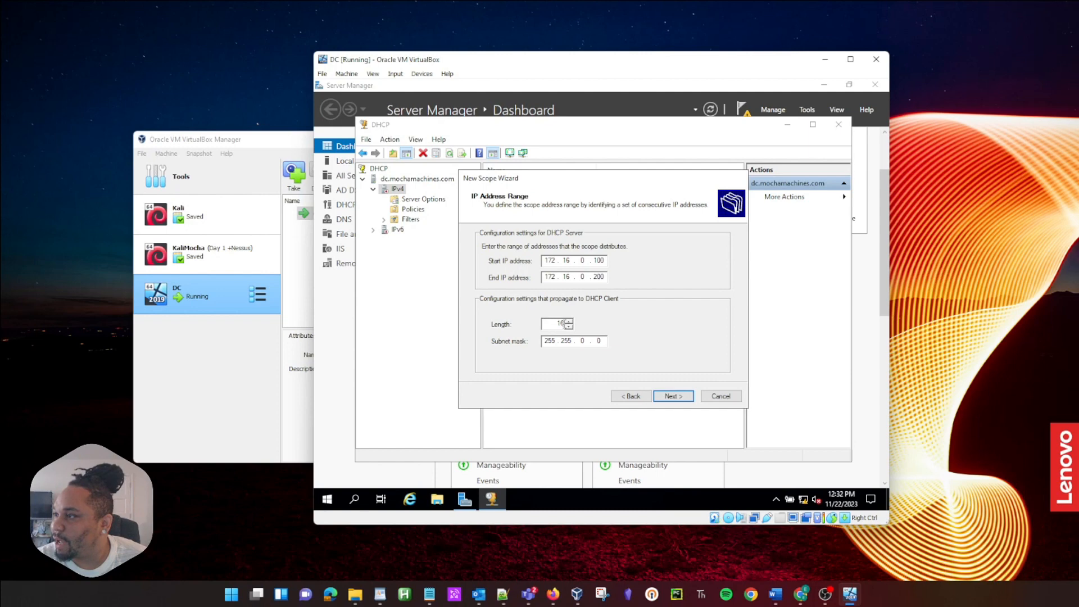
pyautogui.click(569, 321)
pyautogui.click(569, 321)
pyautogui.click(569, 321)
pyautogui.click(569, 320)
pyautogui.click(568, 321)
pyautogui.click(569, 321)
pyautogui.click(569, 321)
pyautogui.click(568, 321)
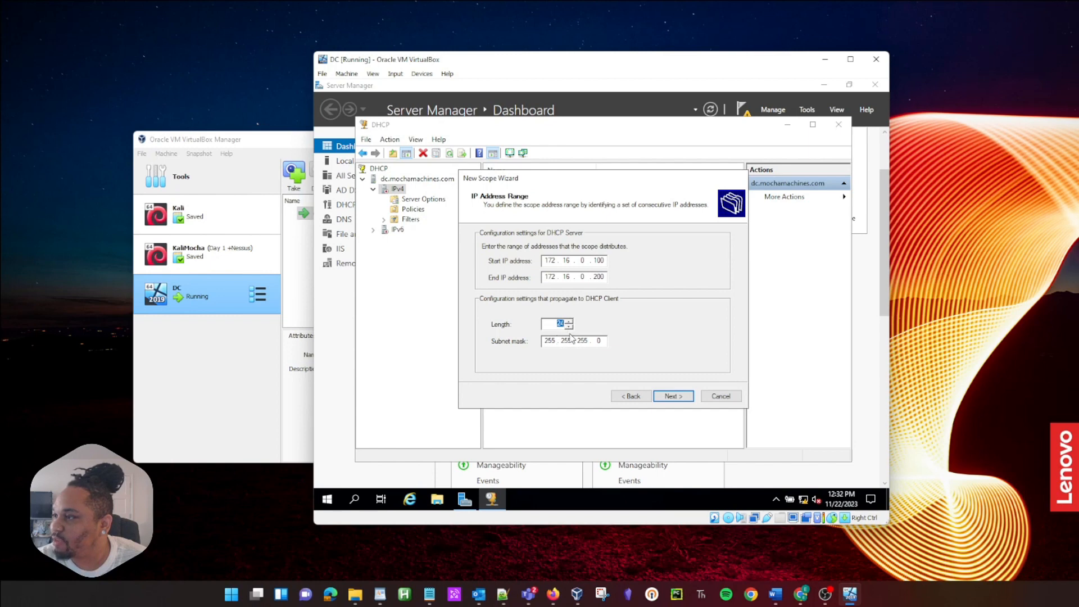
pyautogui.click(579, 340)
pyautogui.click(669, 397)
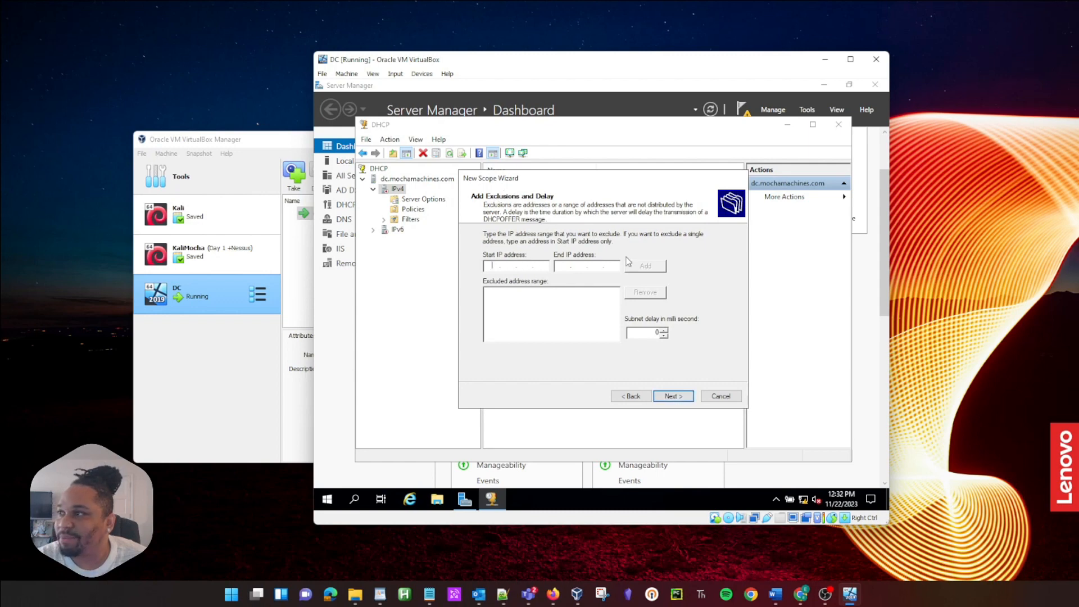
pyautogui.click(683, 398)
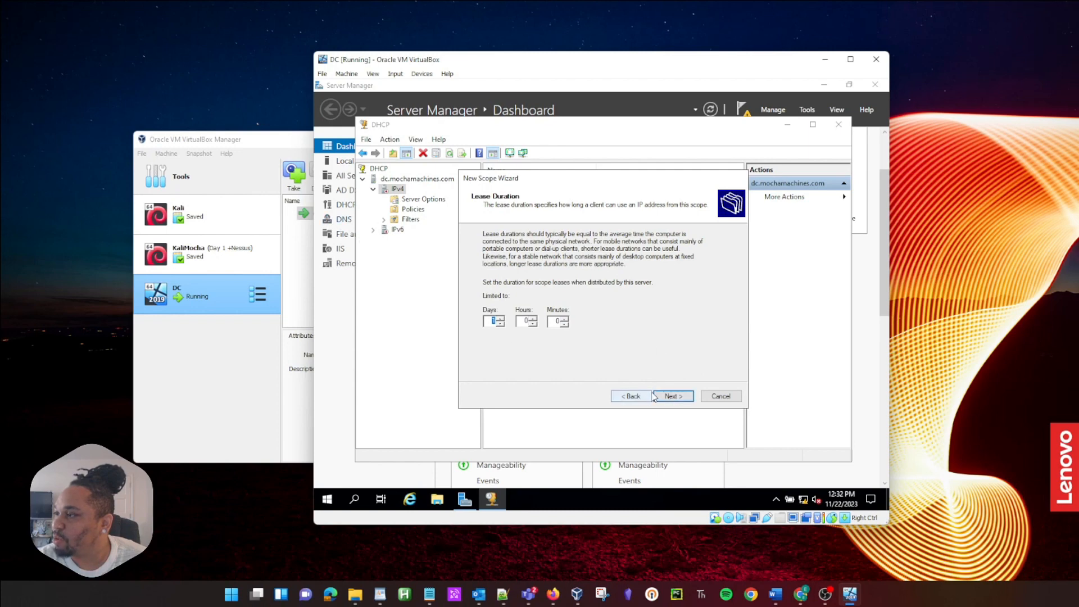
# Step: Keep the default lease, choose to configure options, and add router 172.16.0.1
pyautogui.click(670, 398)
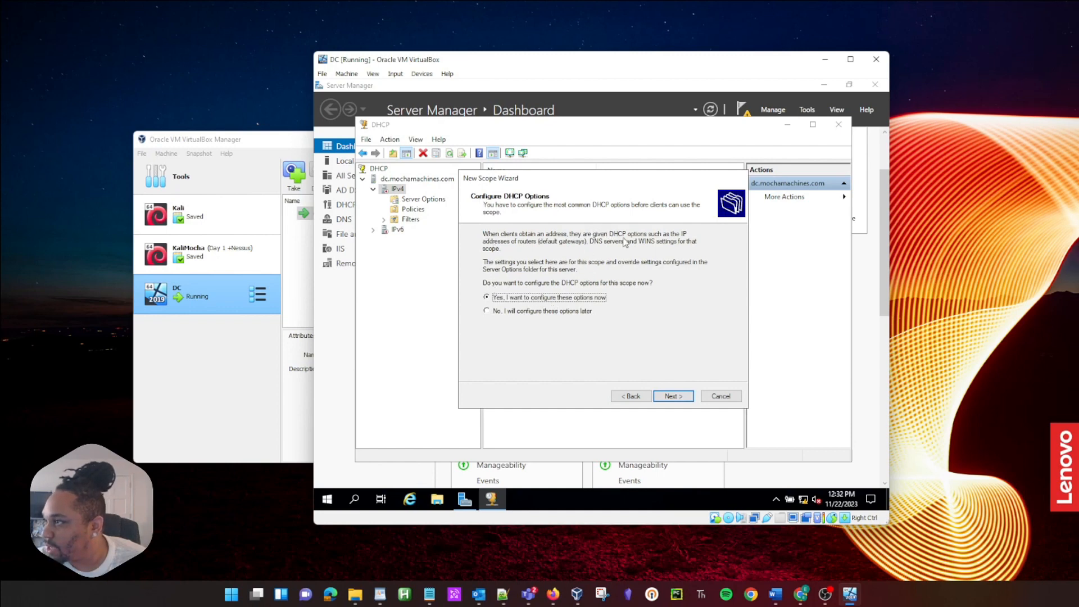
pyautogui.click(671, 396)
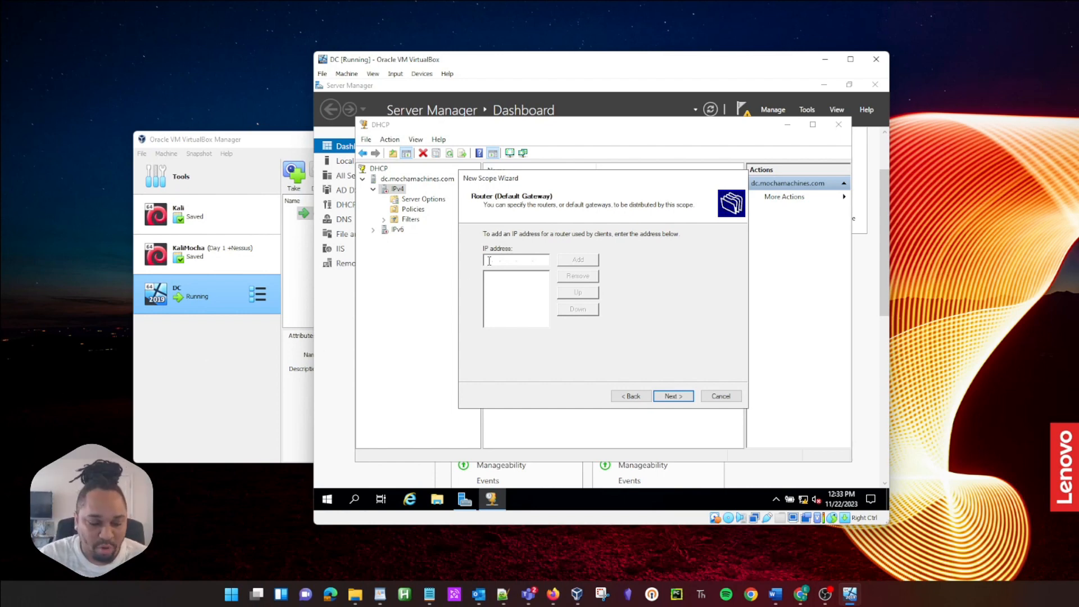
pyautogui.write('172 . 16 . 0 . 1')
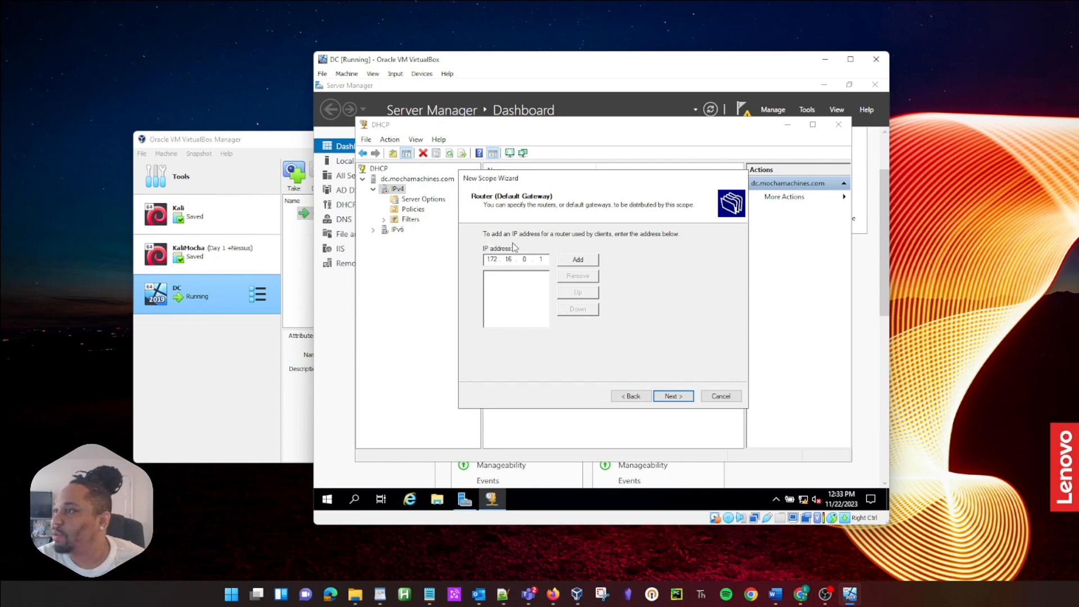
pyautogui.click(577, 264)
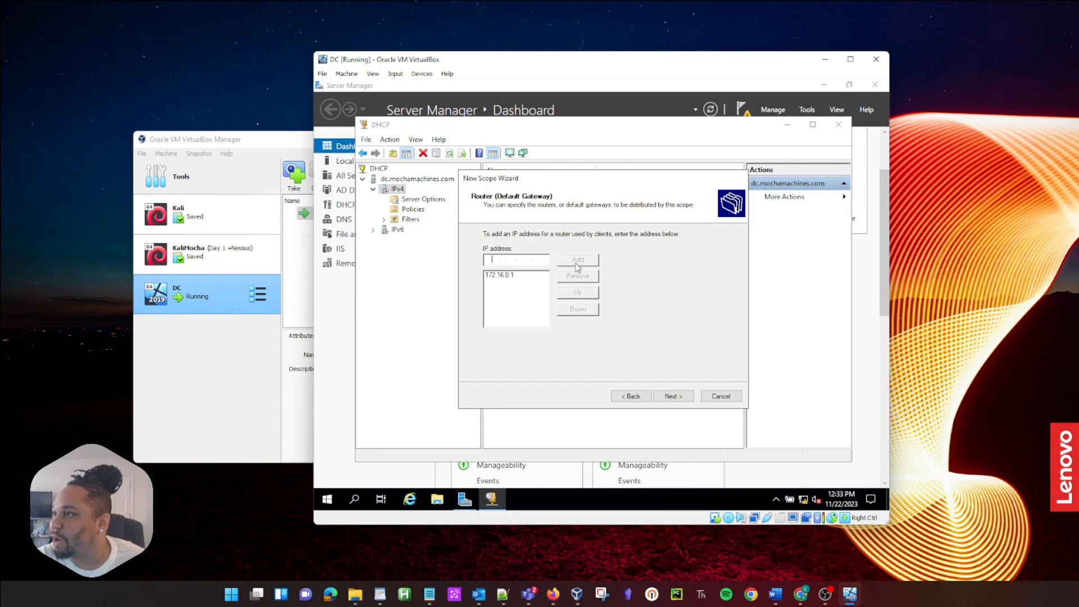
# Step: Accept mochamachines.com DNS settings, skip WINS, activate the scope and finish the wizard
pyautogui.click(662, 397)
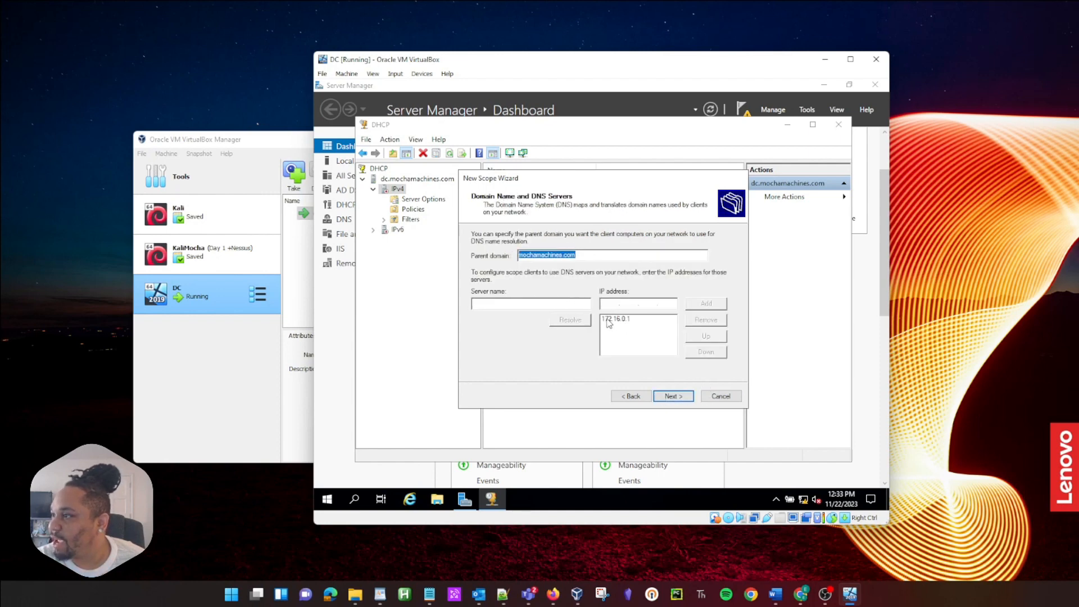
pyautogui.click(664, 398)
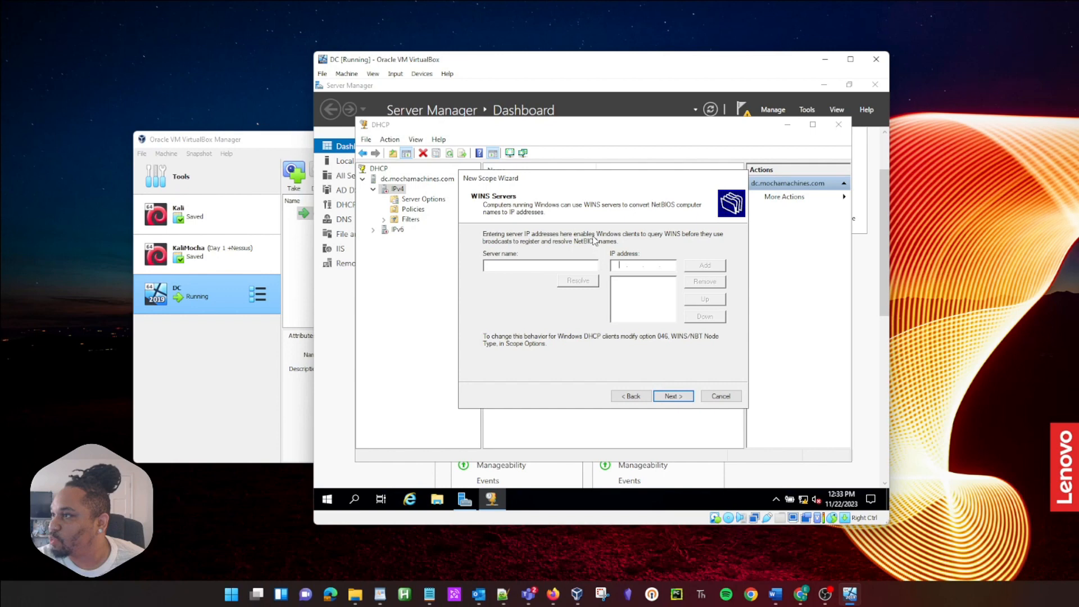
pyautogui.click(677, 396)
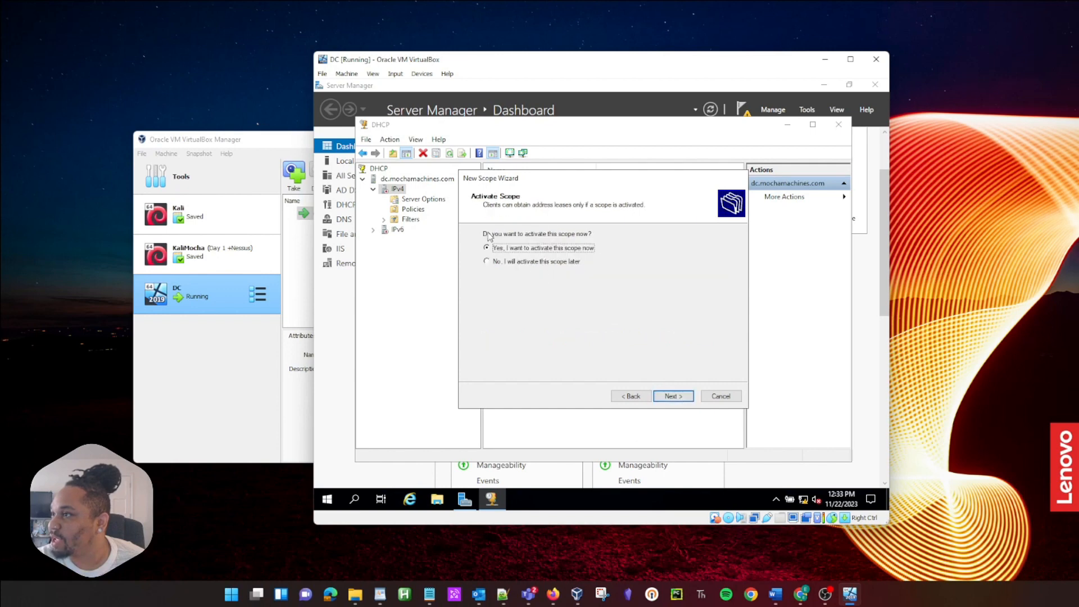
pyautogui.click(667, 396)
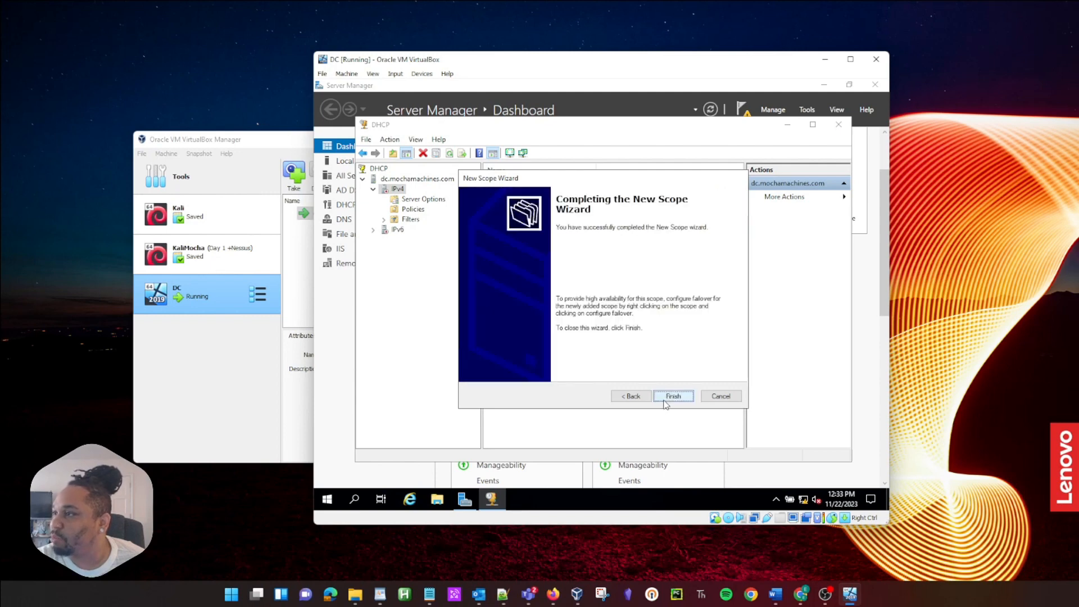
pyautogui.click(669, 396)
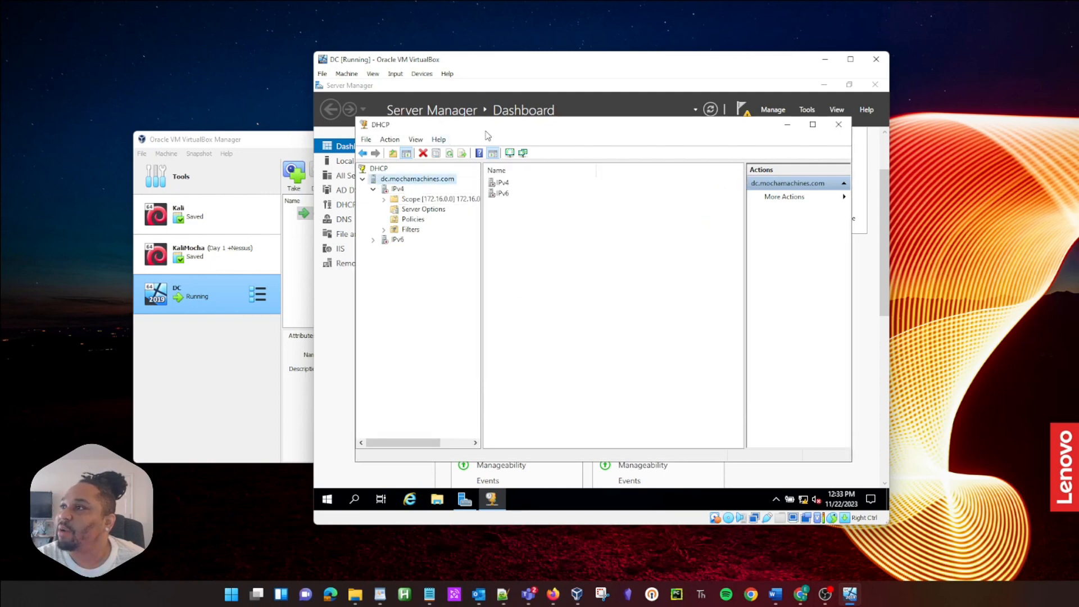
# Step: Authorize the DHCP server, confirm Scope [172.16.0.0] shows Active, and minimize the DHCP console
pyautogui.click(450, 154)
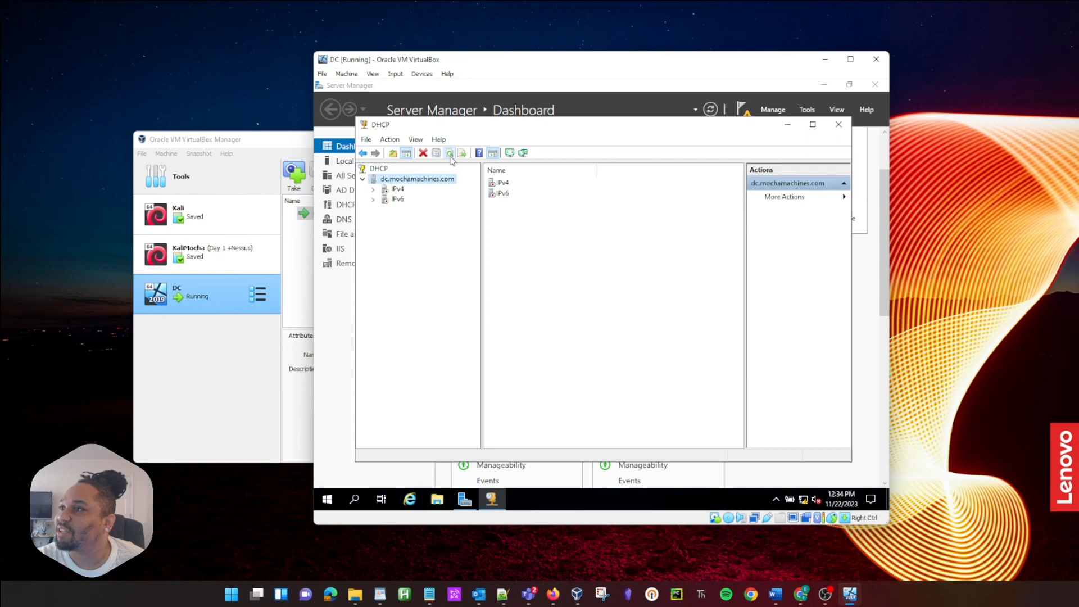
pyautogui.click(397, 189)
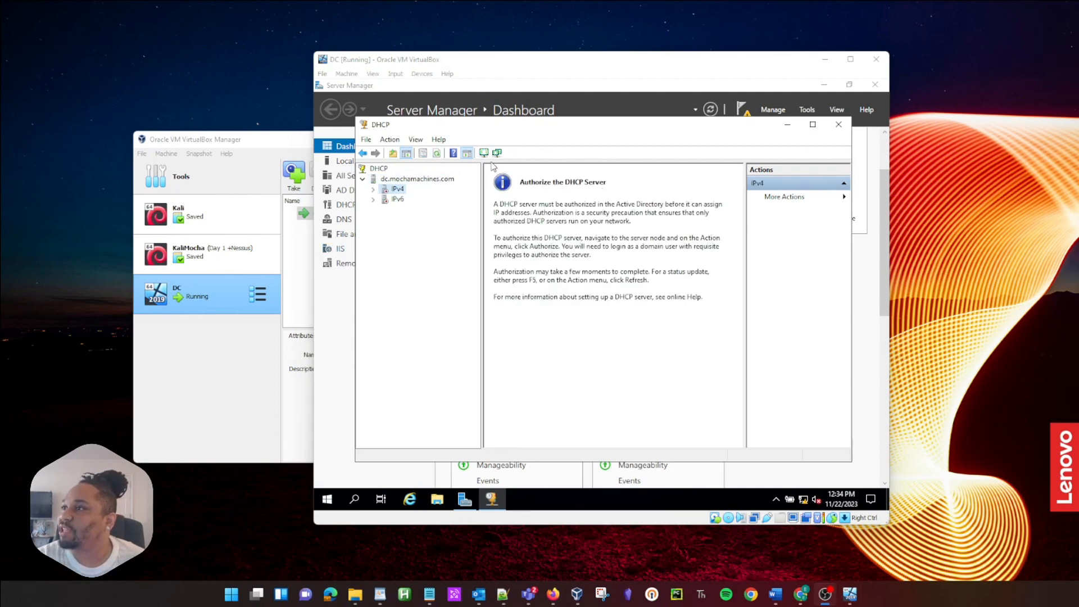
pyautogui.click(435, 155)
pyautogui.click(372, 190)
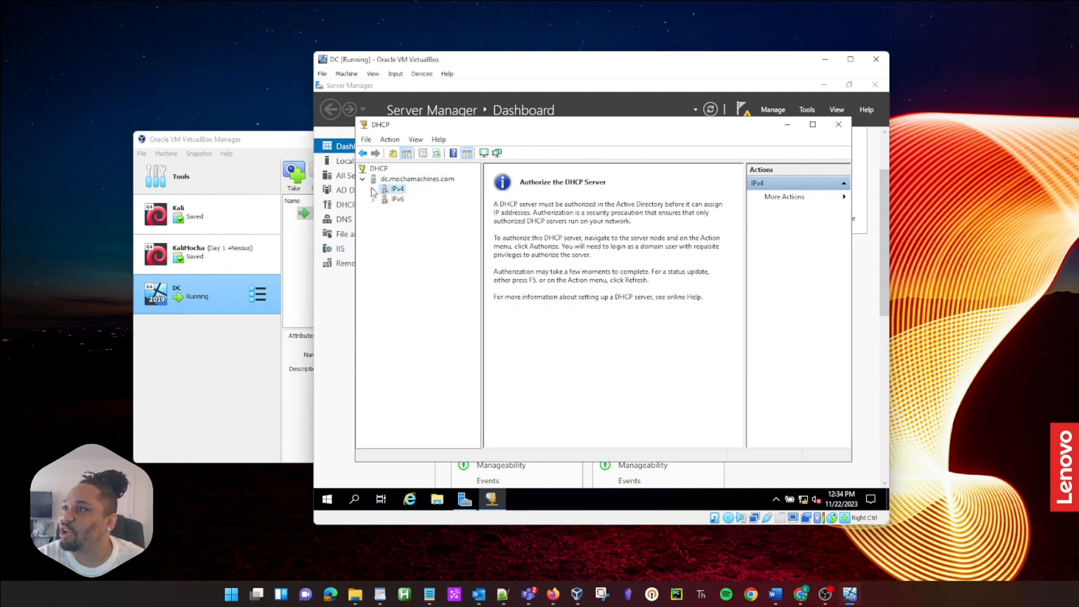
pyautogui.rightClick(387, 180)
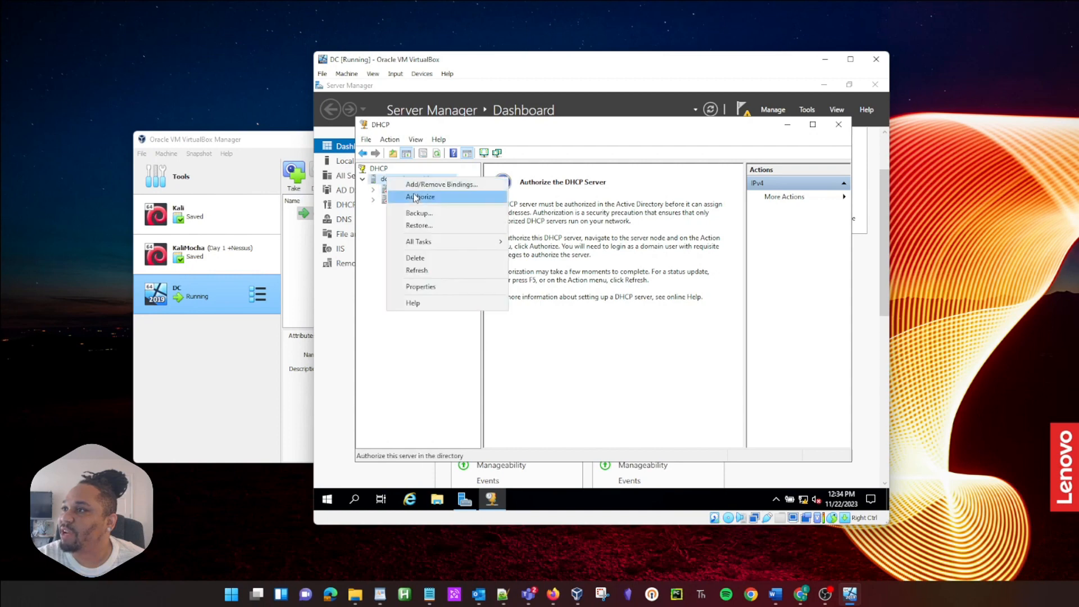
pyautogui.click(415, 198)
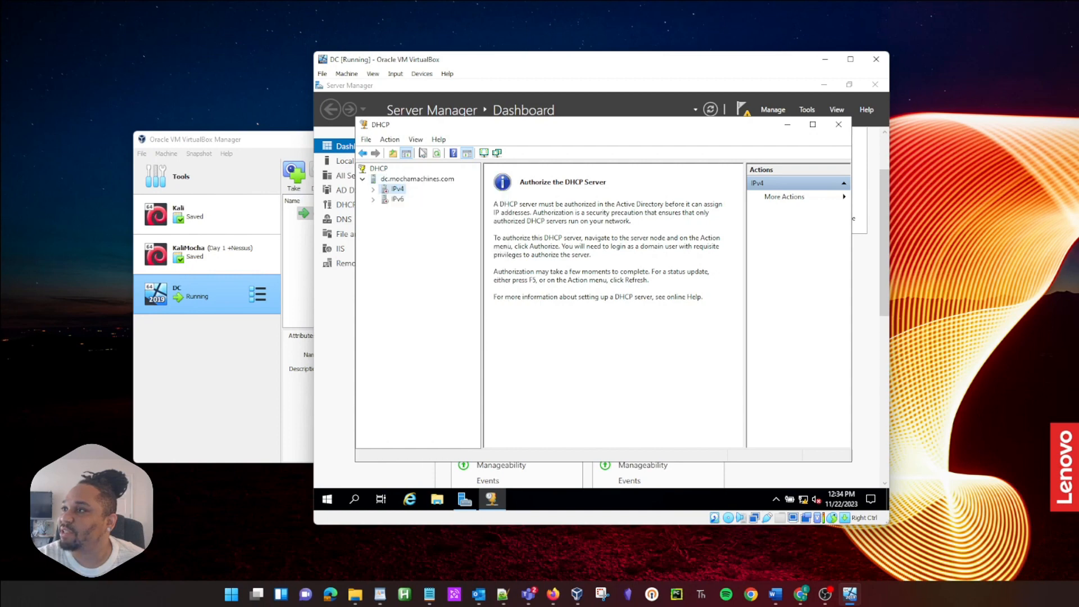
pyautogui.click(437, 154)
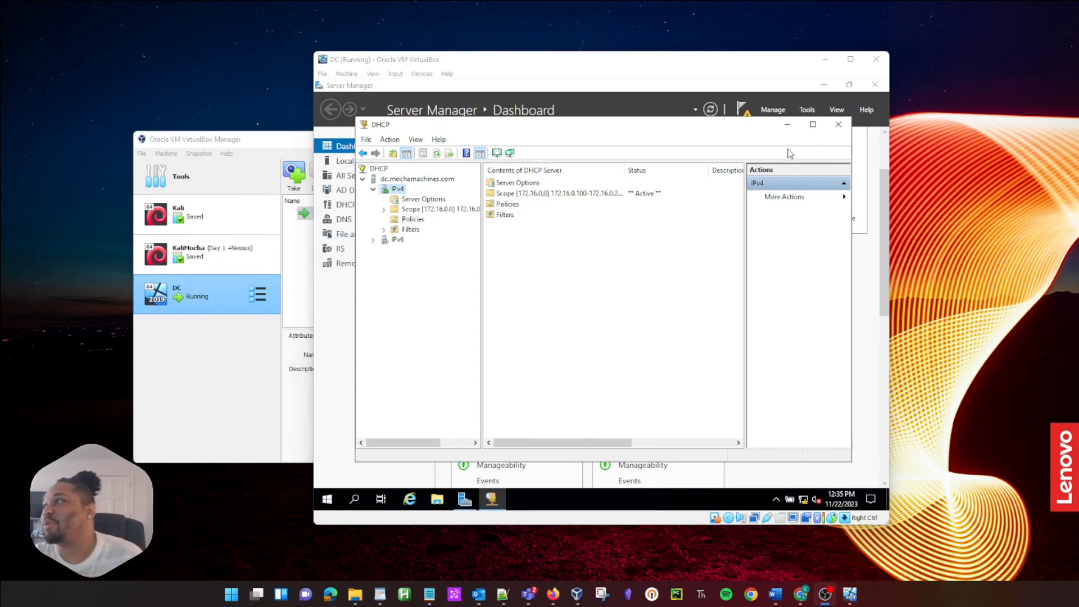
pyautogui.click(786, 129)
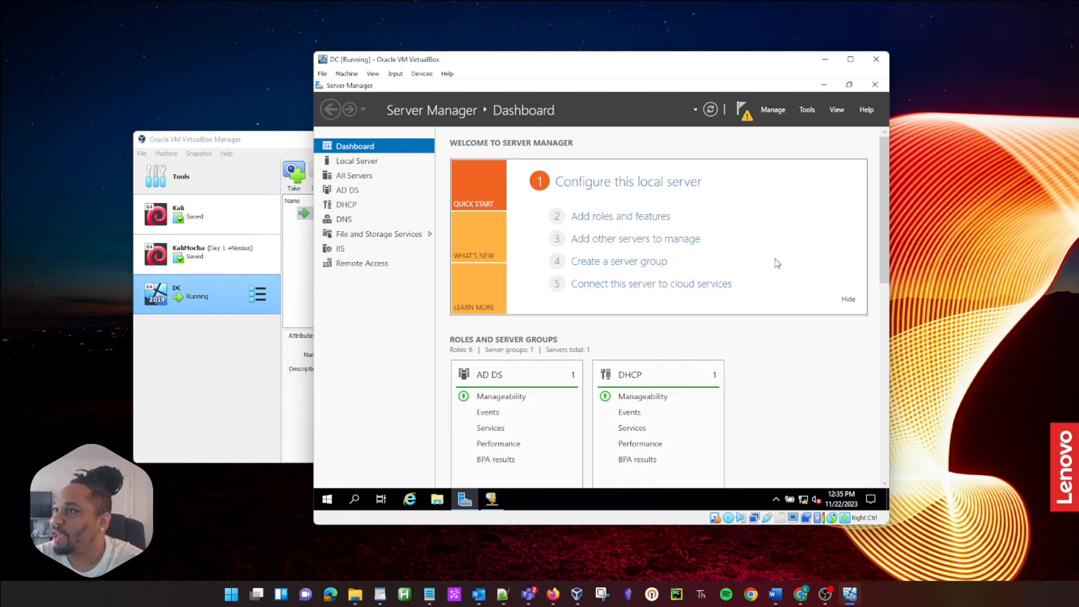
# Step: In Local Server properties, set IE Enhanced Security Configuration Off for users, then launch Internet Explorer
pyautogui.click(380, 163)
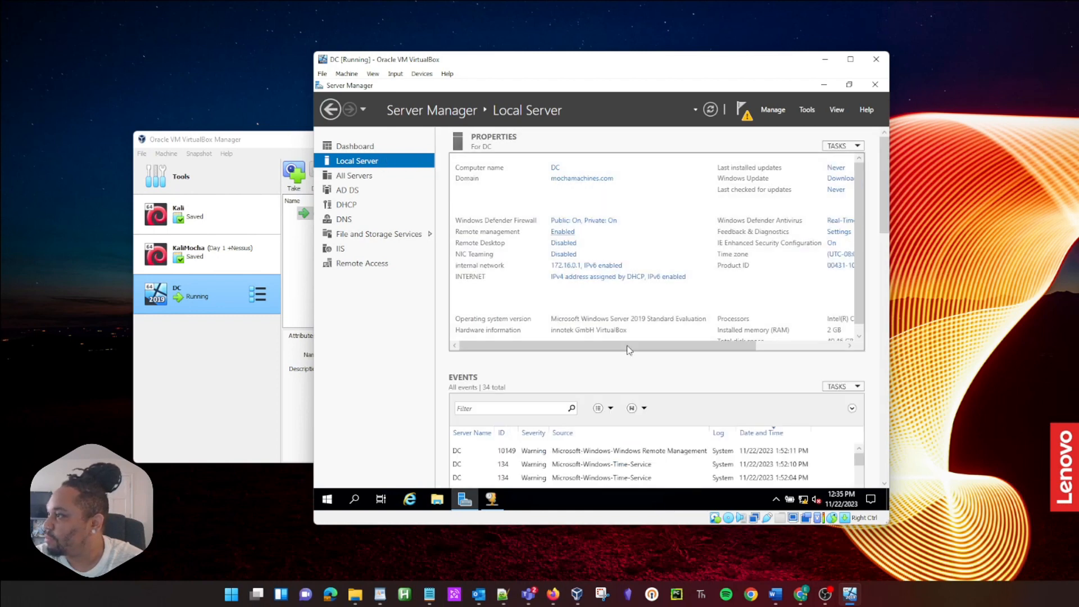
pyautogui.moveTo(625, 348); pyautogui.dragTo(742, 349)
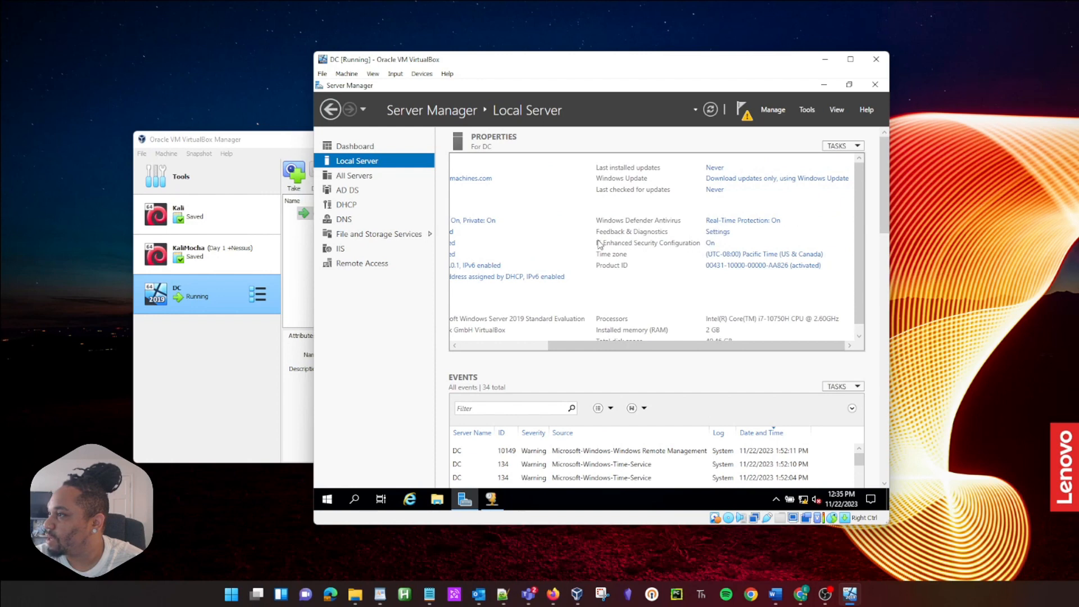
pyautogui.click(710, 243)
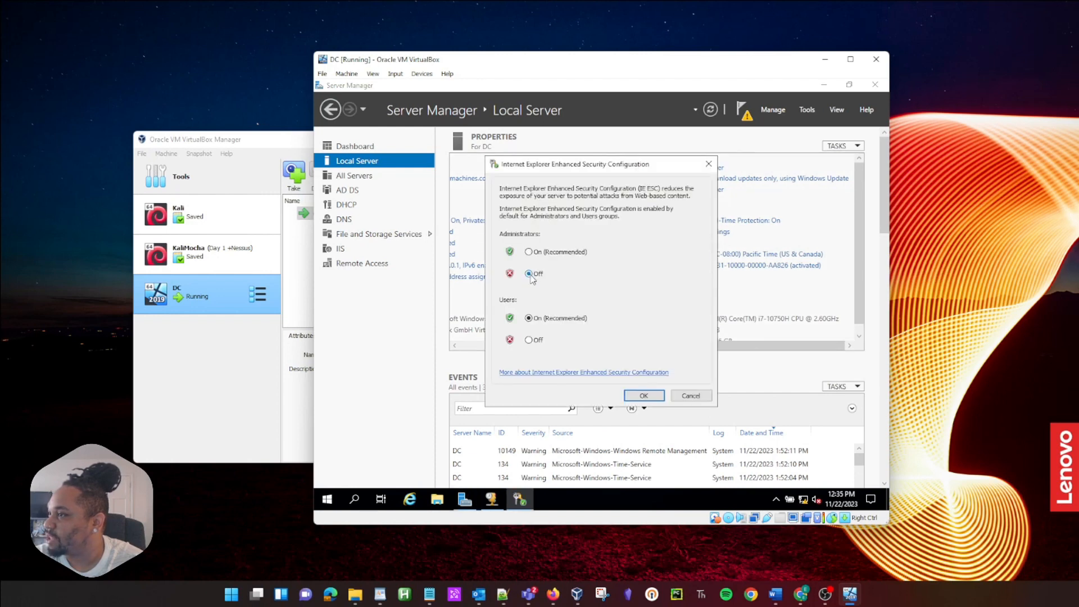
pyautogui.click(528, 340)
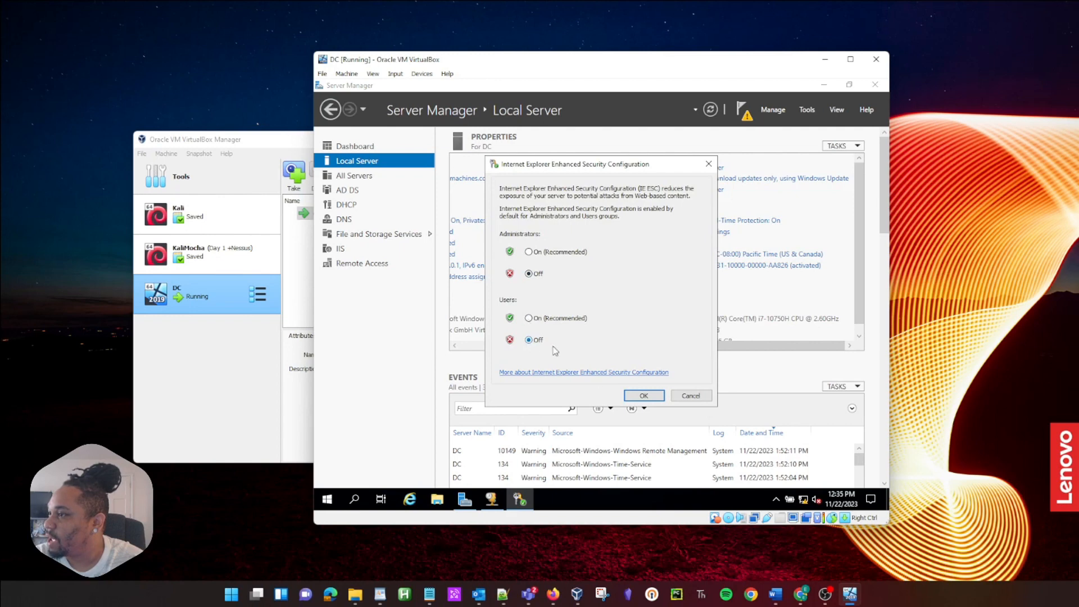
pyautogui.click(641, 397)
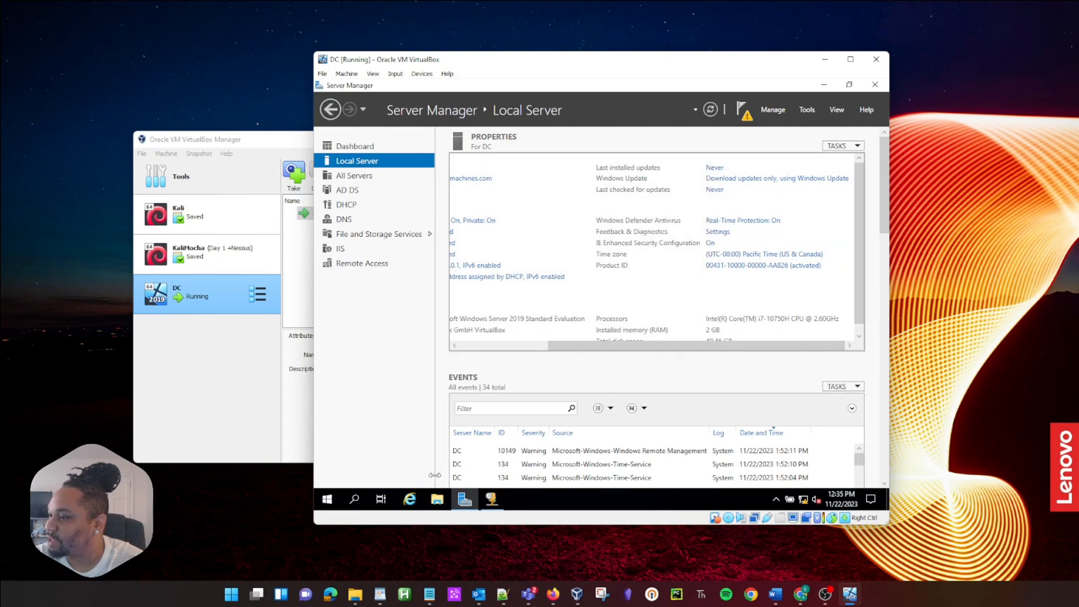
pyautogui.click(408, 499)
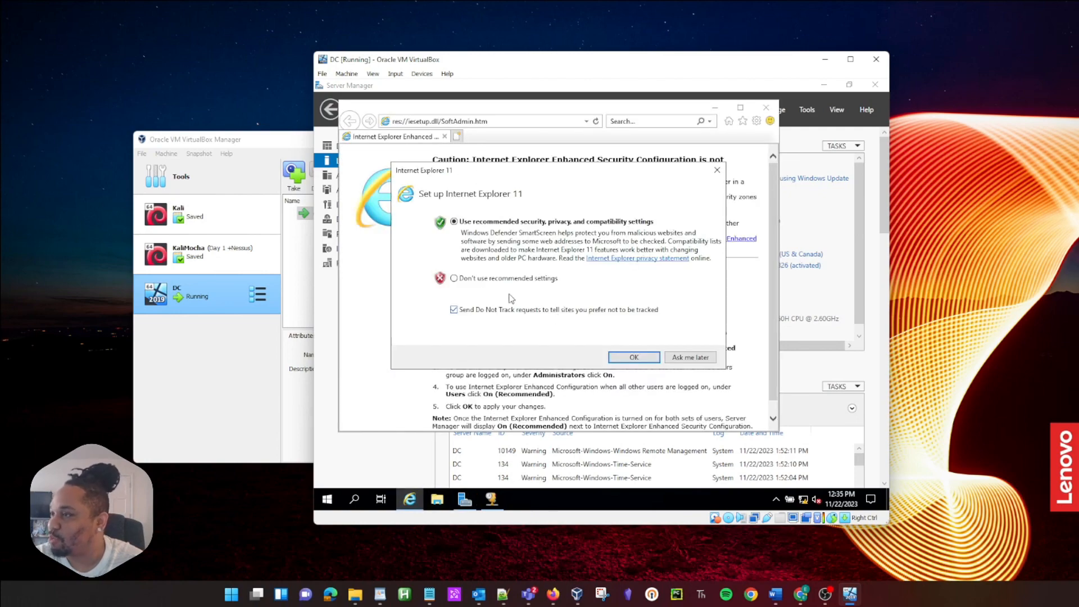
# Step: Close the Internet Explorer 11 setup dialog, read the security caution text, and minimize Server Manager
pyautogui.click(717, 170)
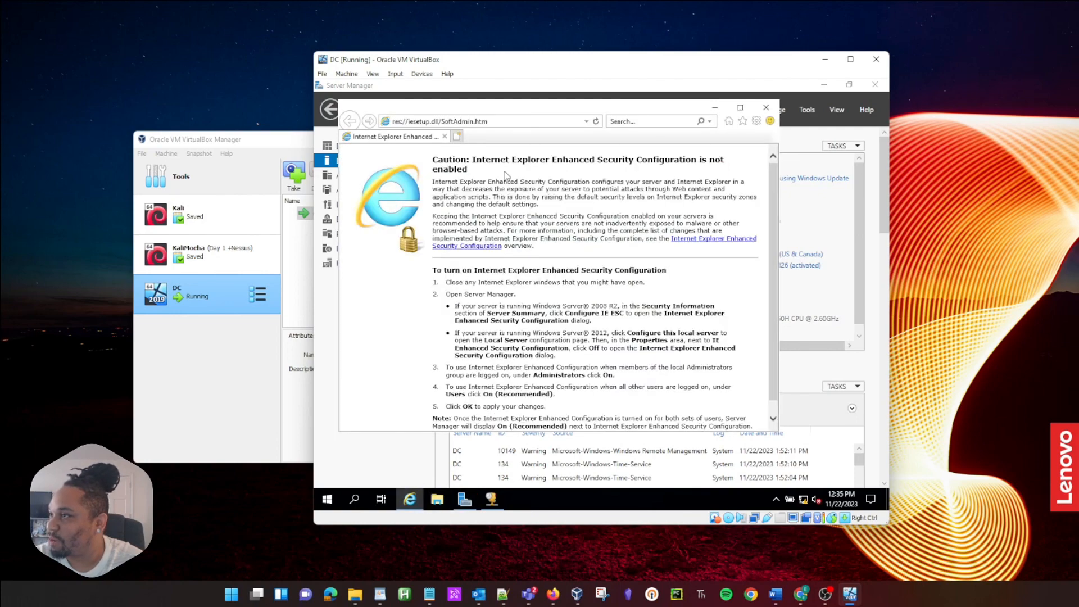
pyautogui.moveTo(414, 164); pyautogui.dragTo(562, 350)
pyautogui.click(584, 368)
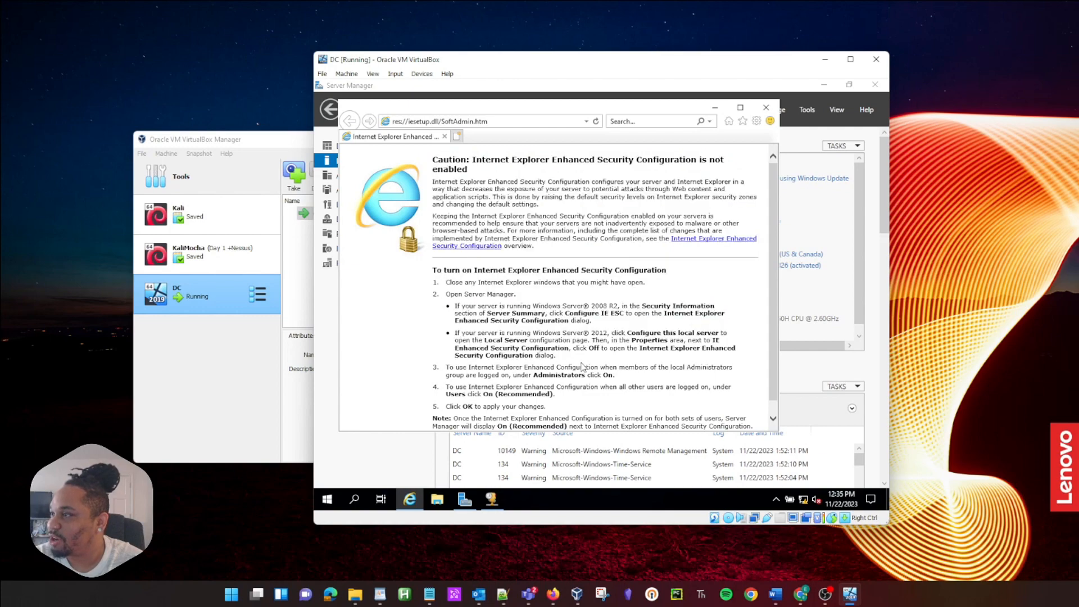
pyautogui.moveTo(616, 375); pyautogui.dragTo(459, 174)
pyautogui.click(459, 175)
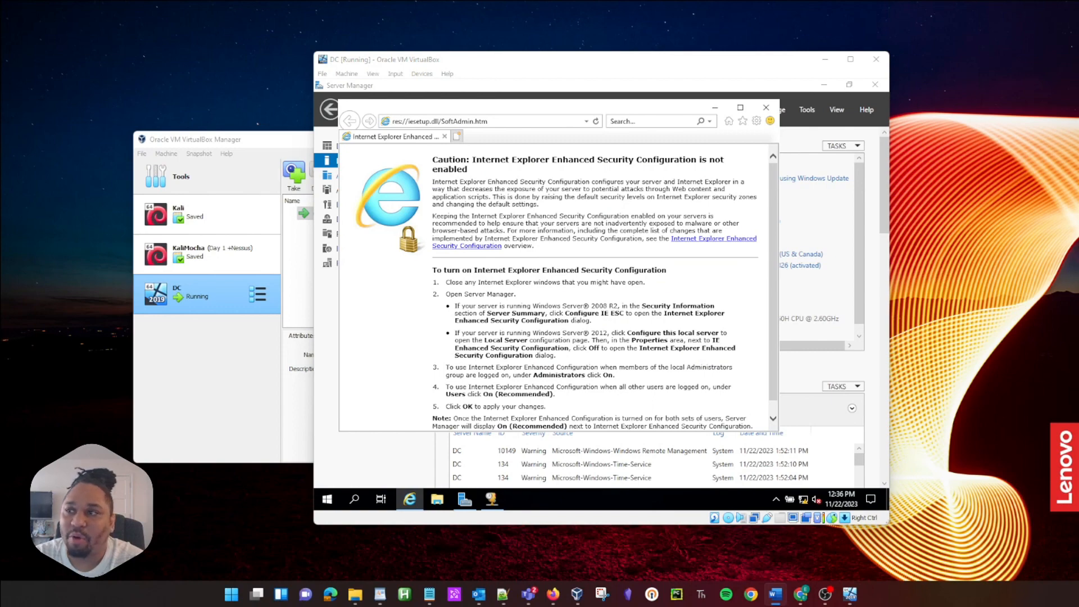
pyautogui.click(824, 85)
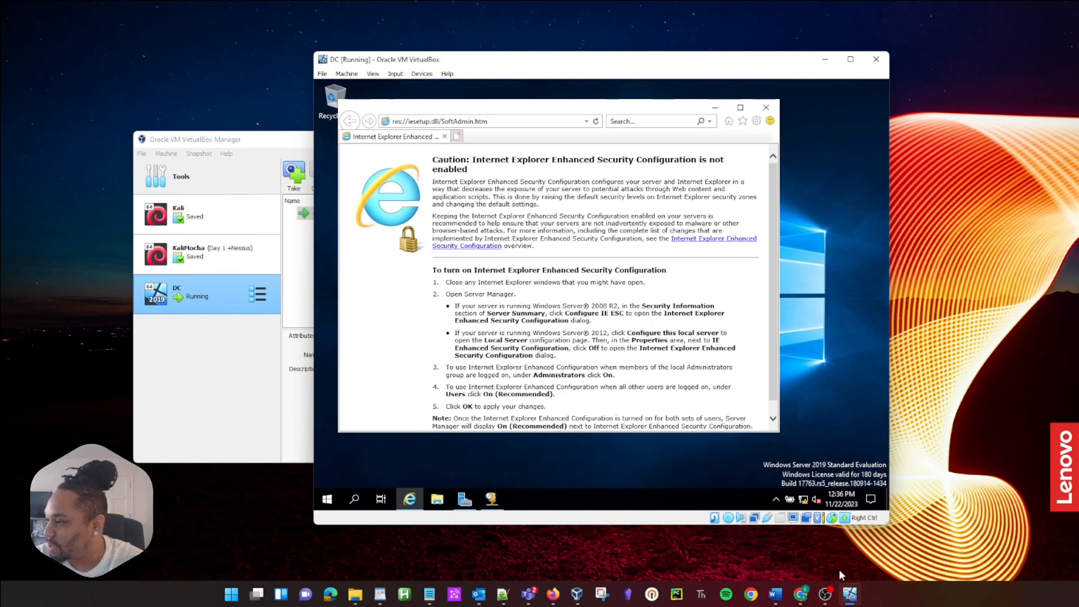
# Step: Bring up Firefox's Random Name Generator page, dismiss the full-page ad, and reload it
pyautogui.moveTo(553, 594)
pyautogui.click(558, 535)
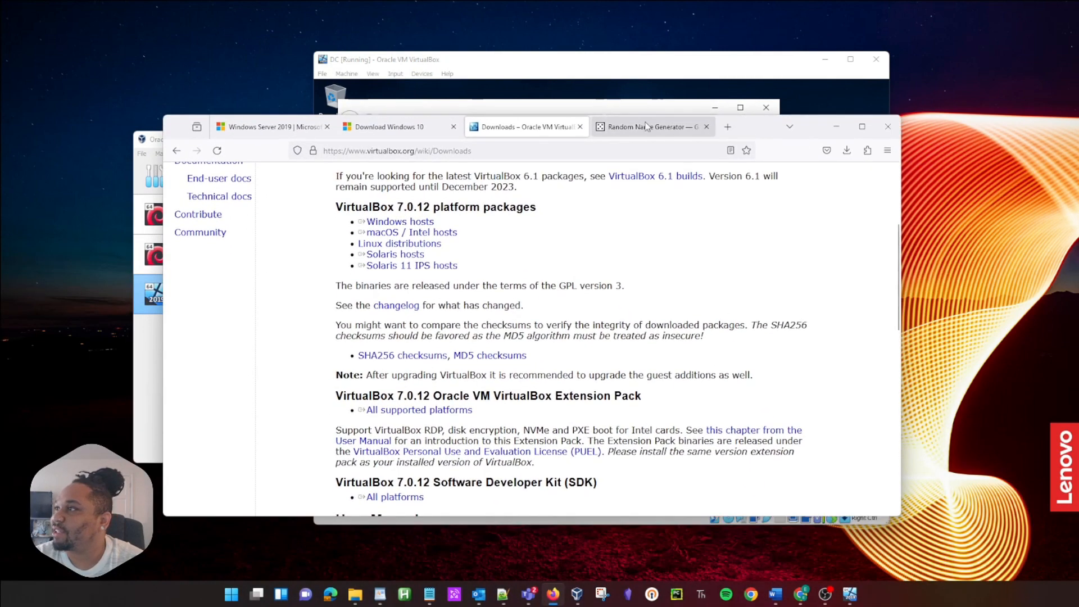
pyautogui.click(639, 126)
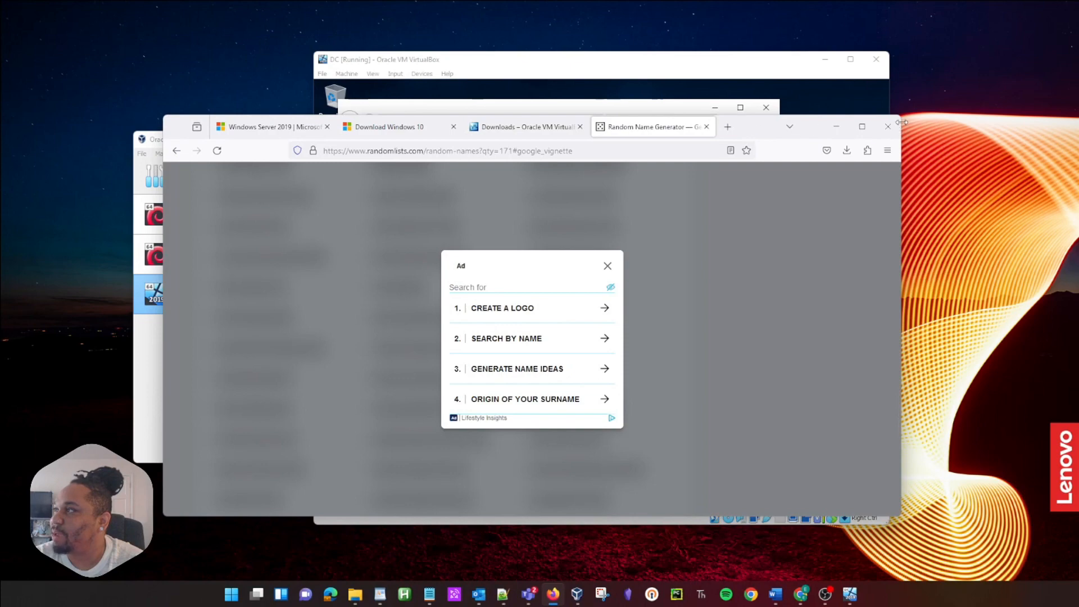
pyautogui.moveTo(901, 118); pyautogui.dragTo(908, 67)
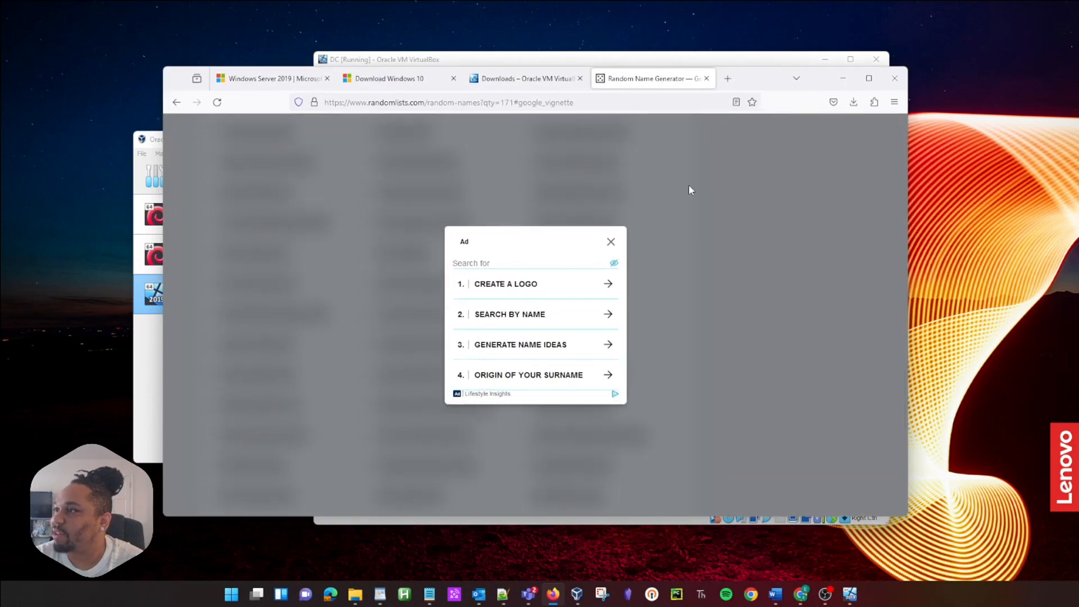
pyautogui.hotkey('alt', 'Left')
pyautogui.click(216, 102)
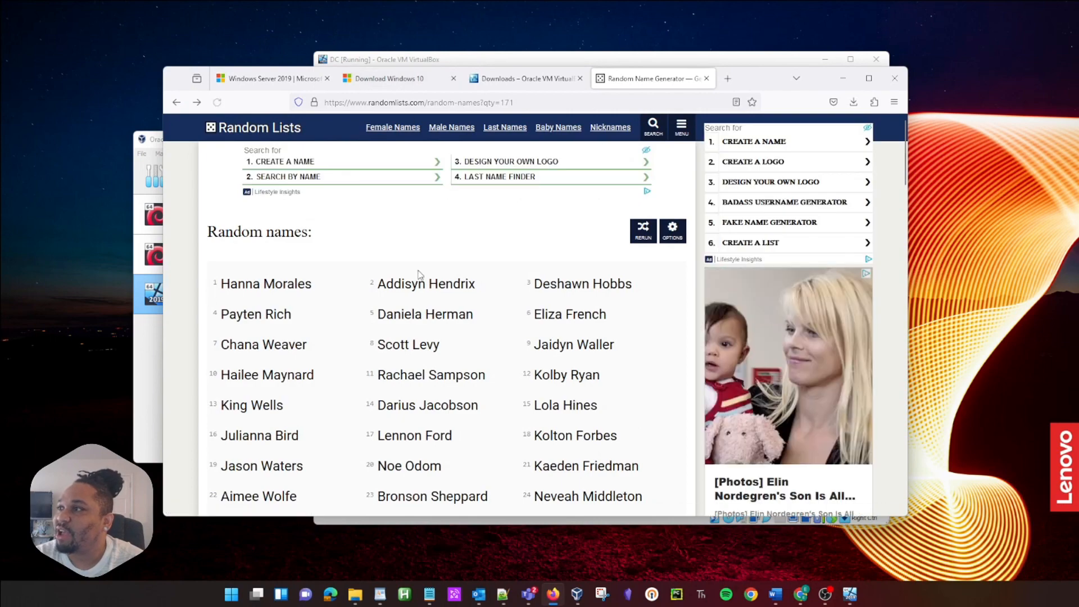
pyautogui.scroll(-6, 349, 274)
pyautogui.scroll(-20, 350, 275)
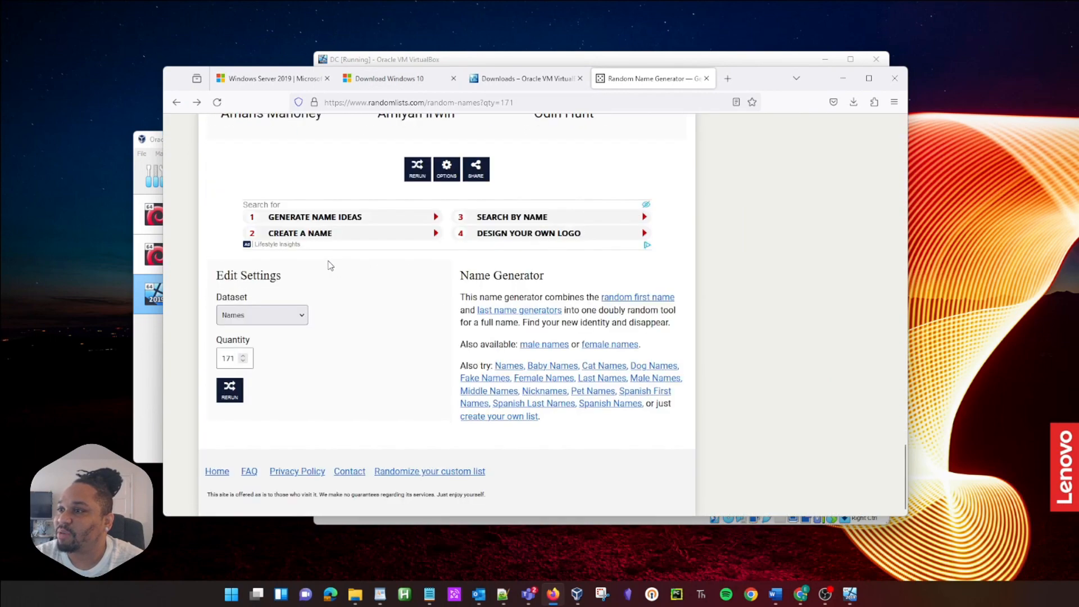
# Step: Set the quantity to 226, rerun the generator, and select the generated names
pyautogui.click(242, 356)
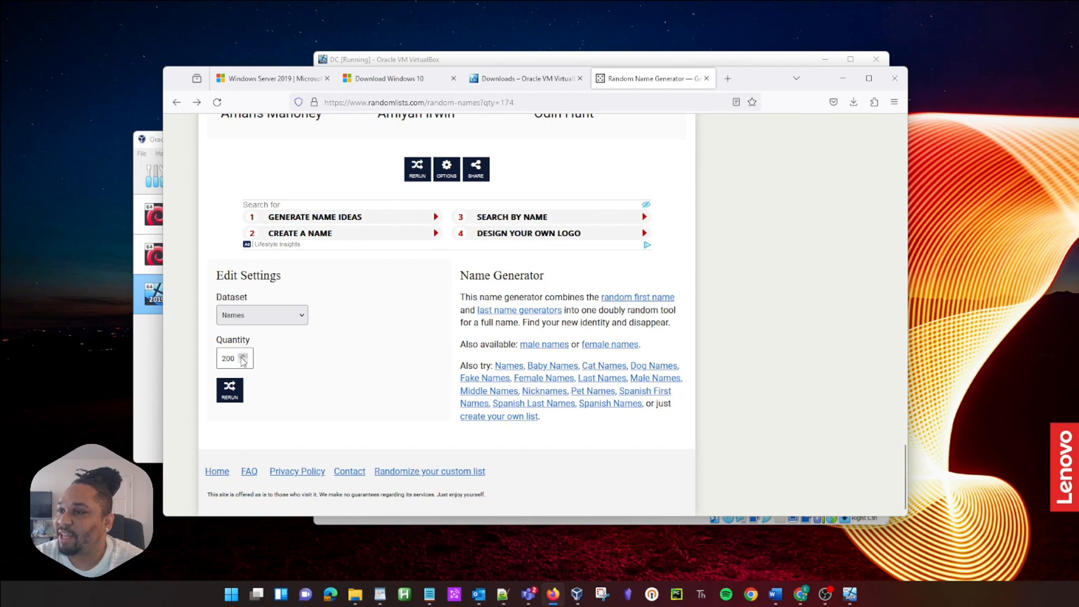
pyautogui.click(242, 356)
pyautogui.click(243, 358)
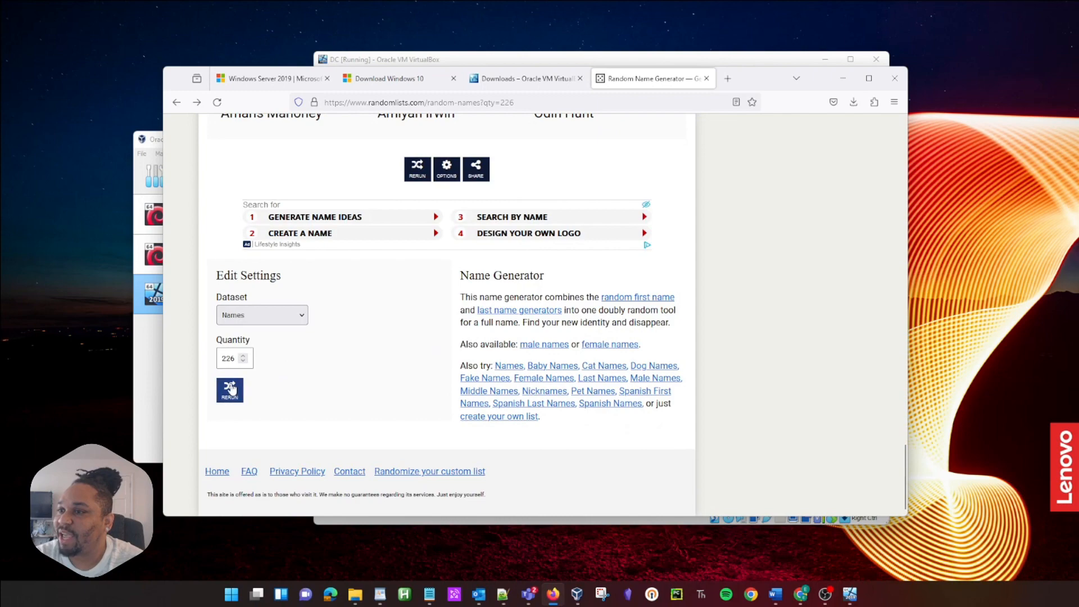
pyautogui.click(232, 392)
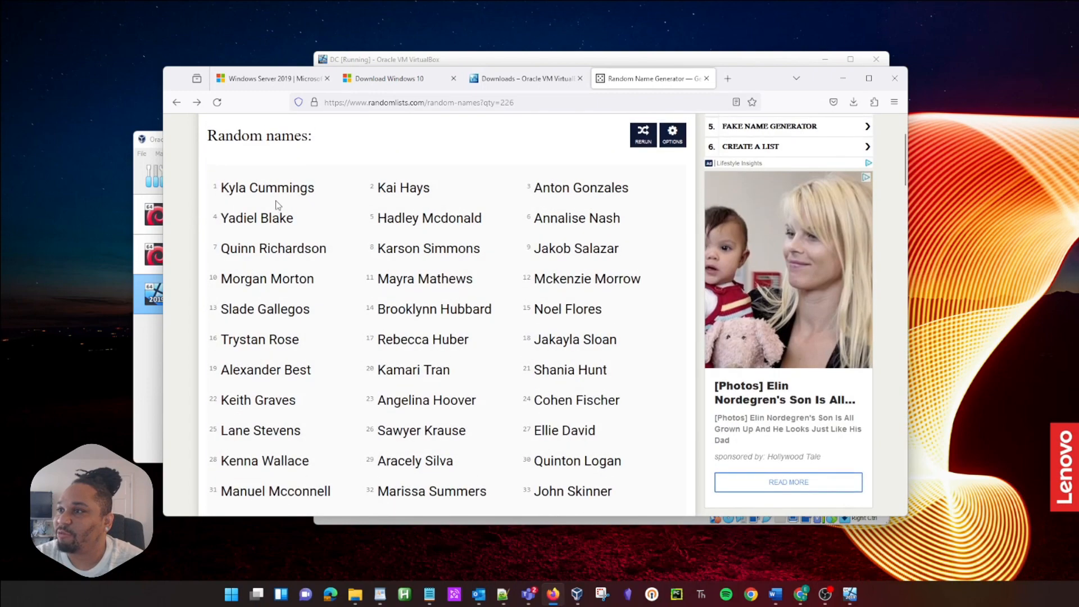
pyautogui.moveTo(218, 186); pyautogui.dragTo(630, 299)
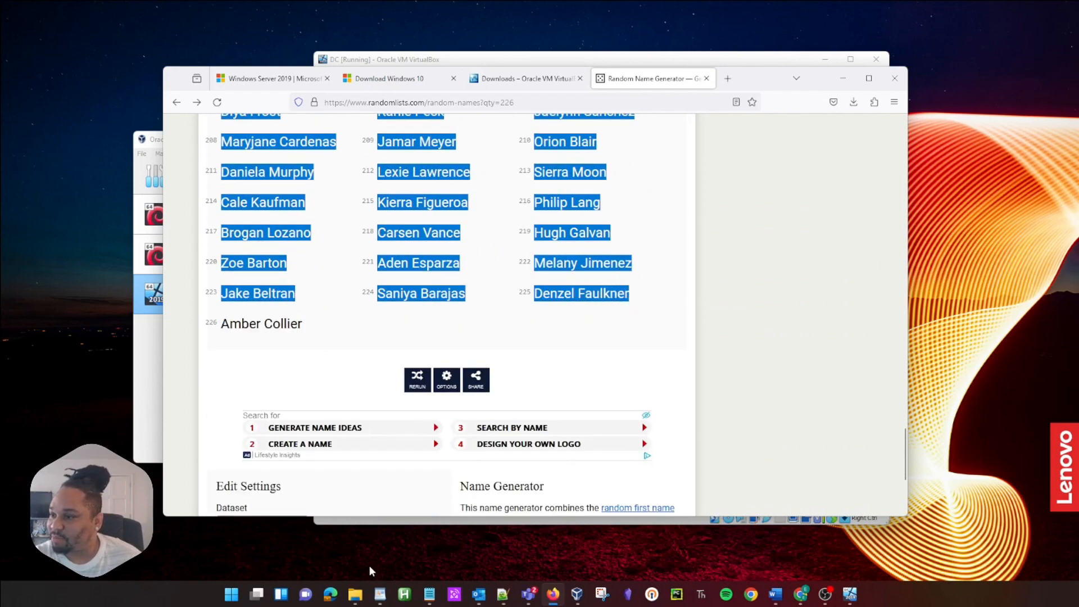
pyautogui.moveTo(380, 594)
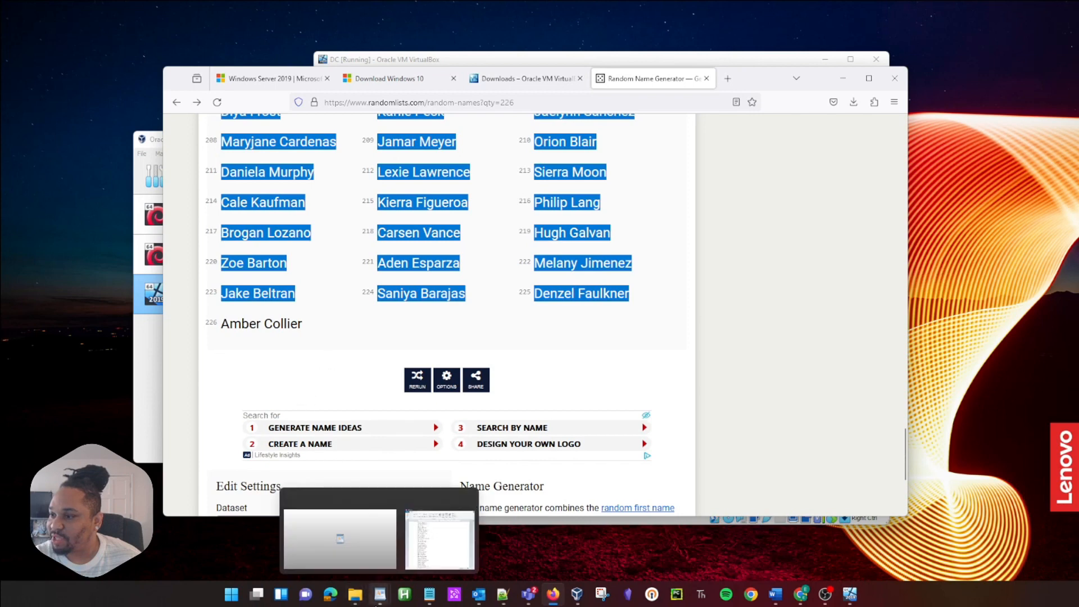
pyautogui.click(411, 540)
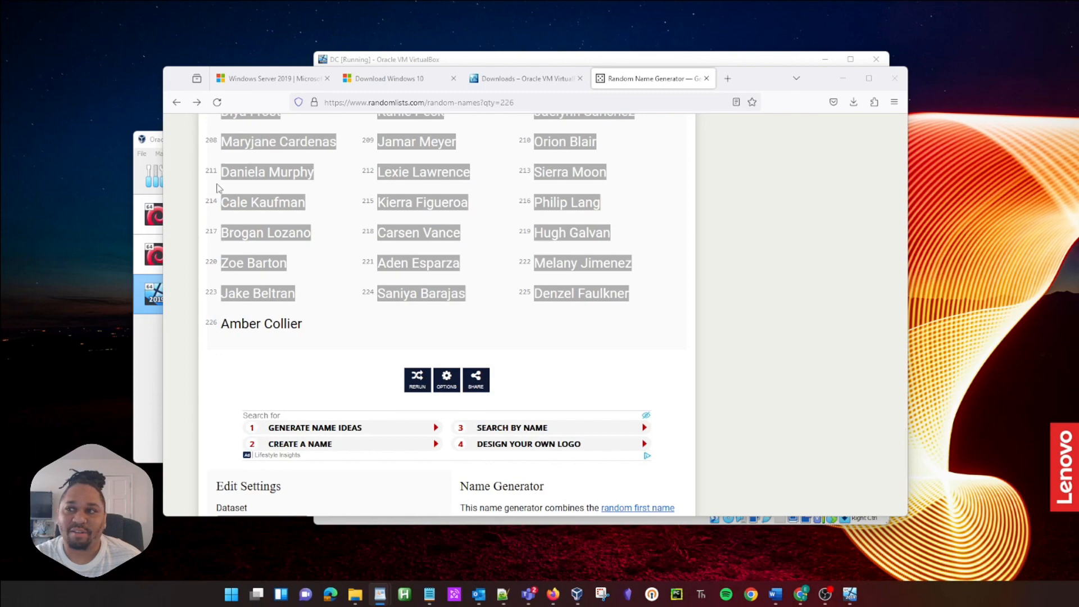
# Step: Scroll through the names.txt list in WordPad, then close it and minimize Firefox
pyautogui.moveTo(0, 197); pyautogui.dragTo(549, 103)
pyautogui.scroll(-4, 425, 299)
pyautogui.scroll(-9, 427, 302)
pyautogui.scroll(13, 376, 306)
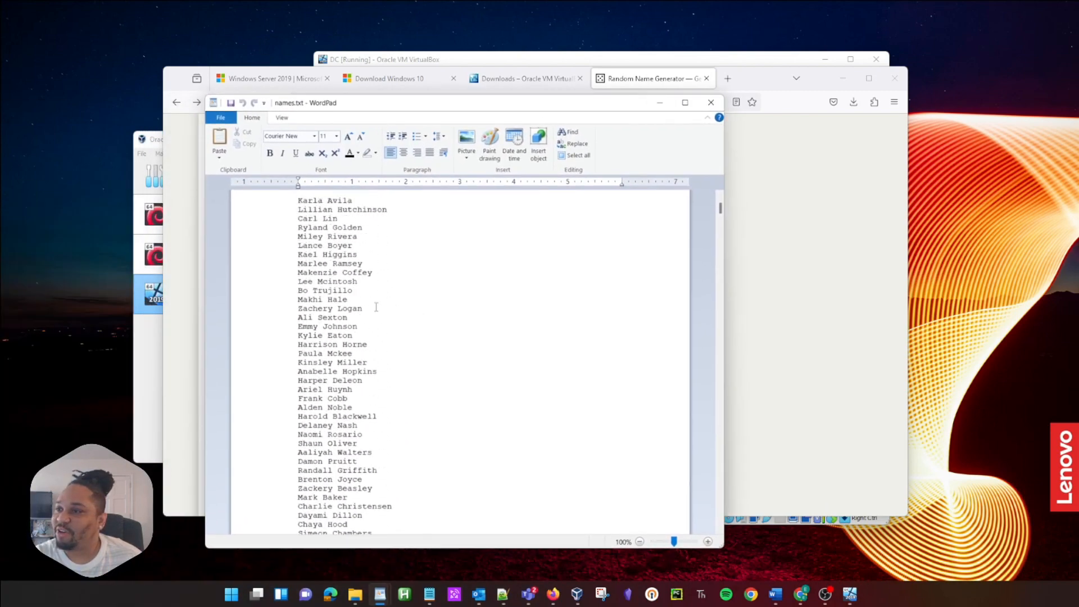
pyautogui.moveTo(388, 198); pyautogui.dragTo(263, 186)
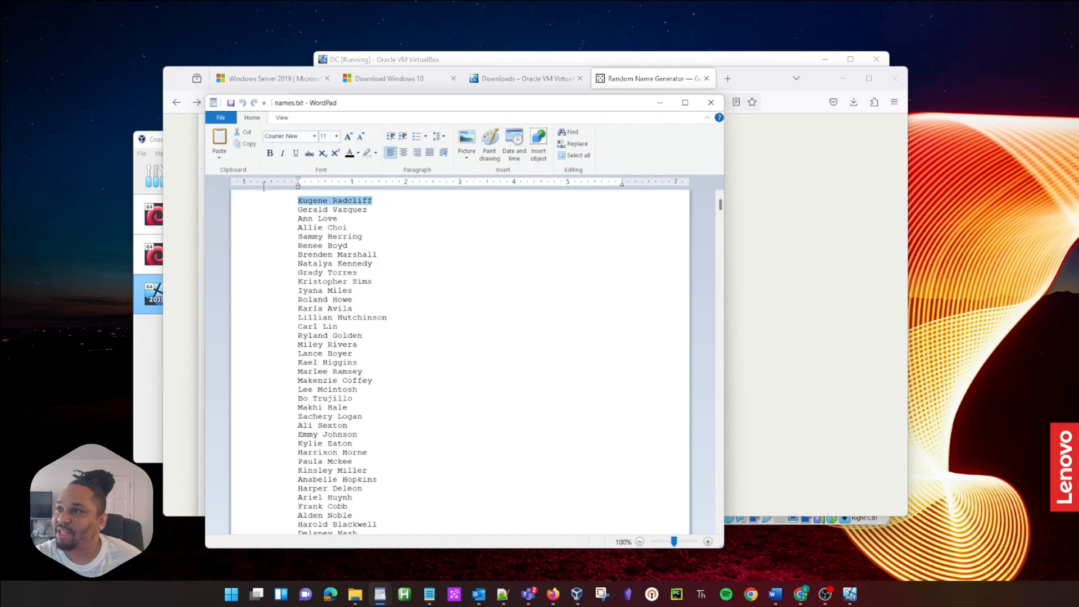
pyautogui.click(716, 105)
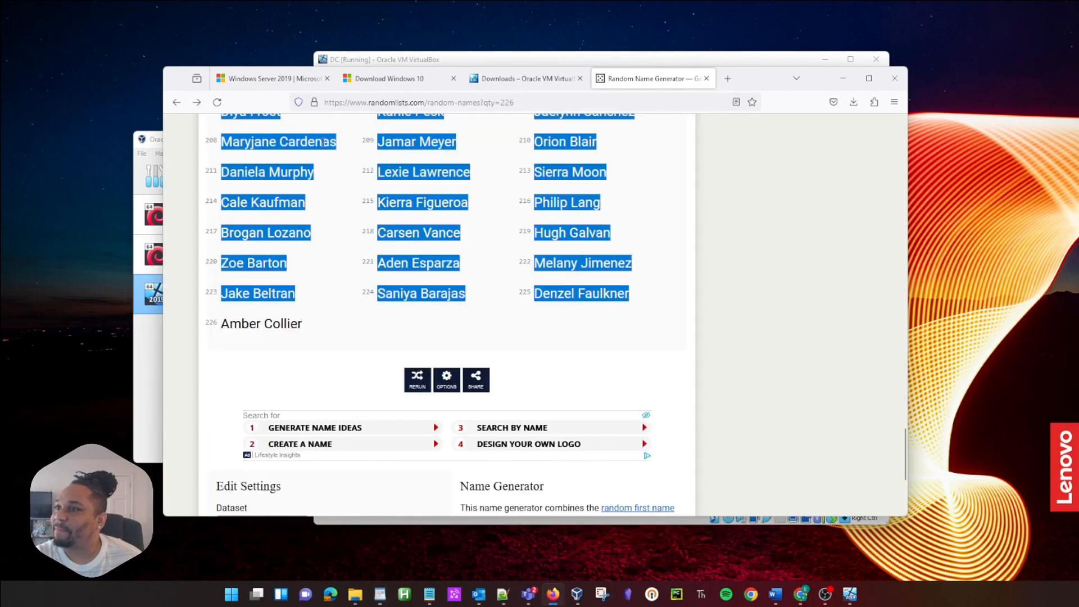
pyautogui.click(843, 78)
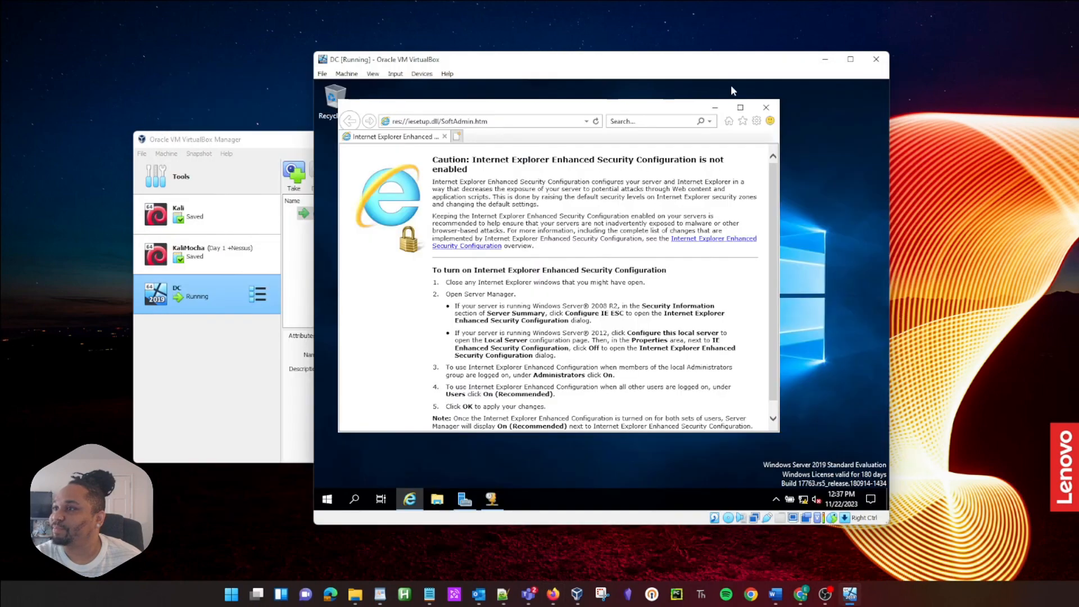
# Step: Search Start for powershell and run Windows PowerShell ISE as administrator, approving UAC
pyautogui.click(329, 499)
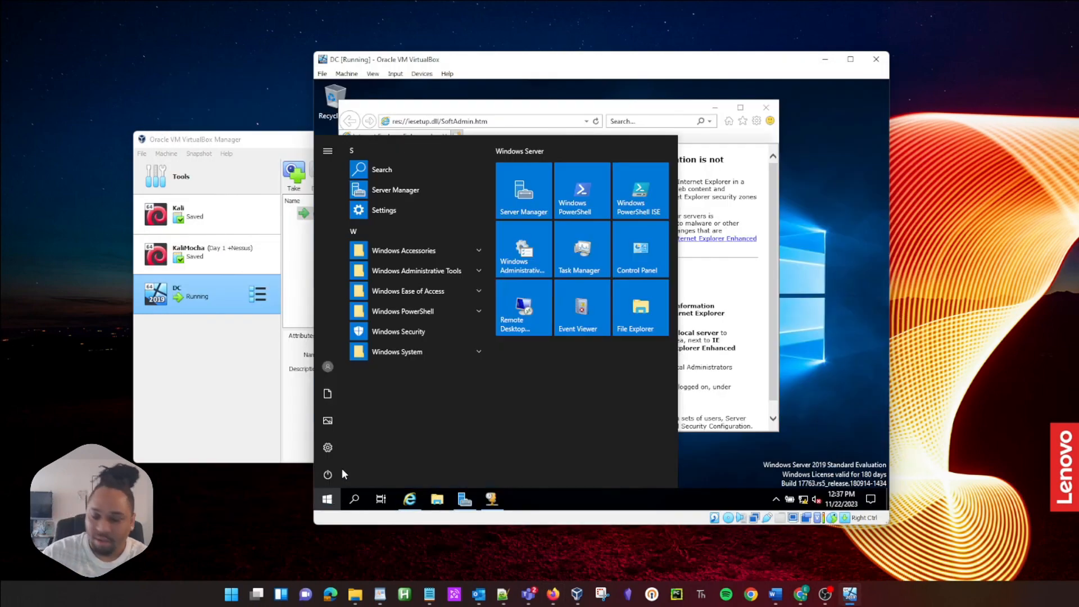
pyautogui.write('powers')
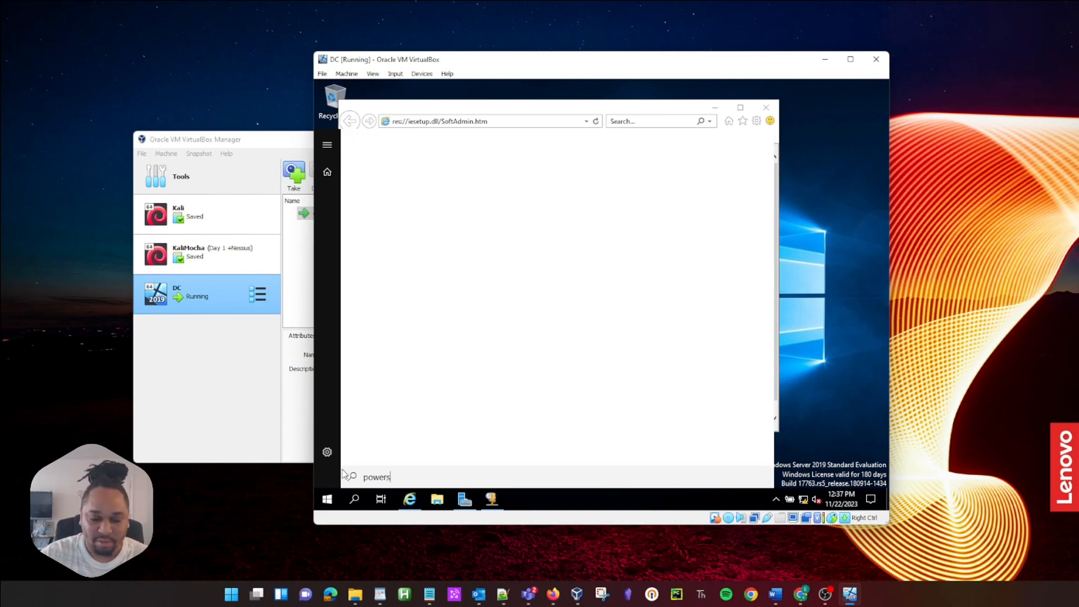
pyautogui.write('hell')
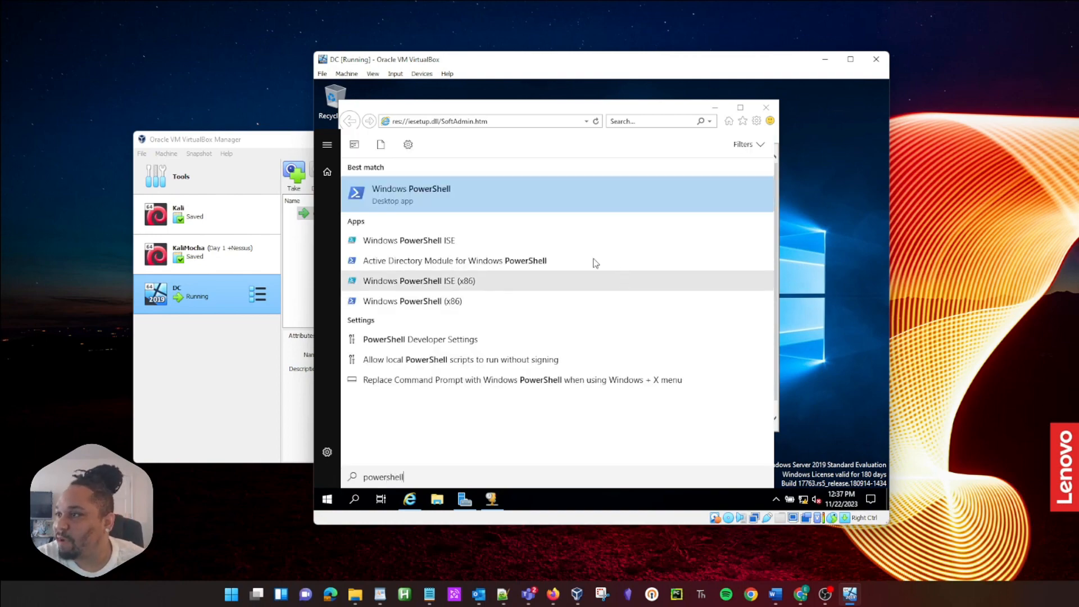
pyautogui.rightClick(454, 241)
pyautogui.click(520, 258)
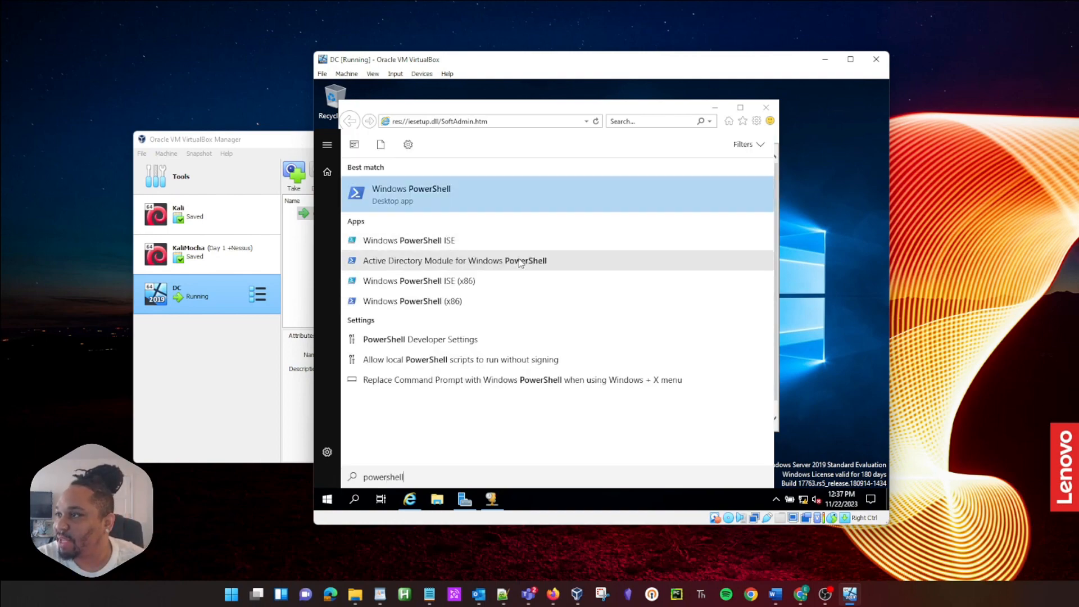
pyautogui.click(545, 359)
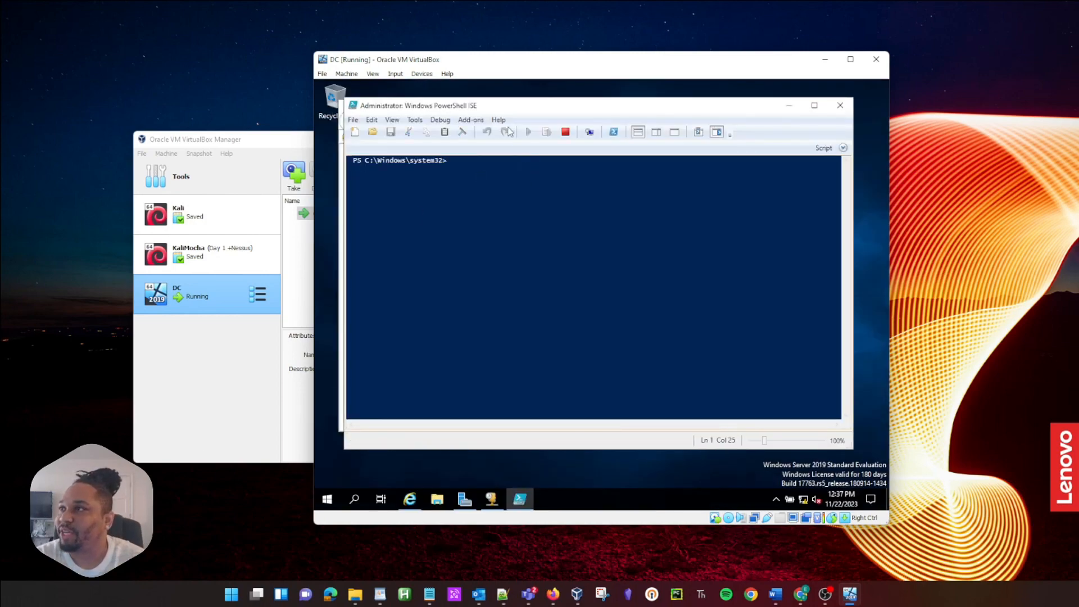
pyautogui.moveTo(516, 67); pyautogui.dragTo(478, 59)
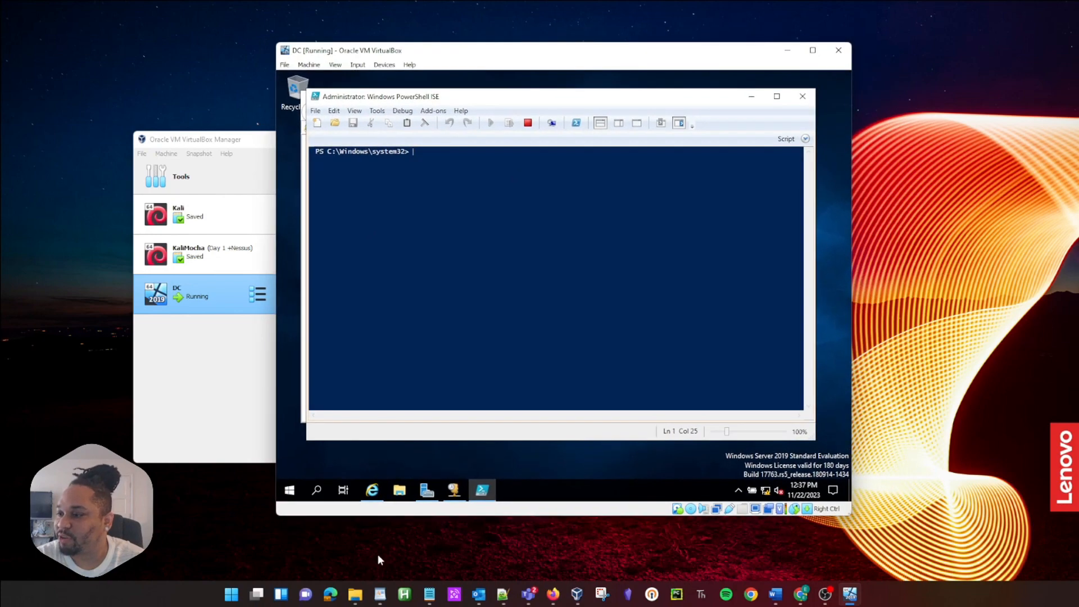
pyautogui.moveTo(360, 590)
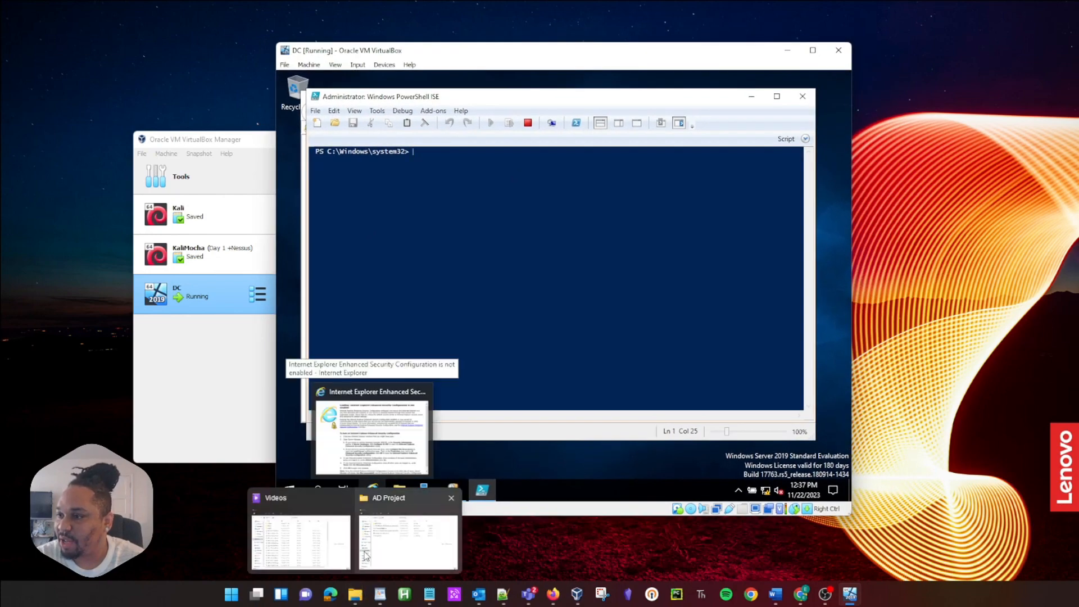
pyautogui.moveTo(377, 546)
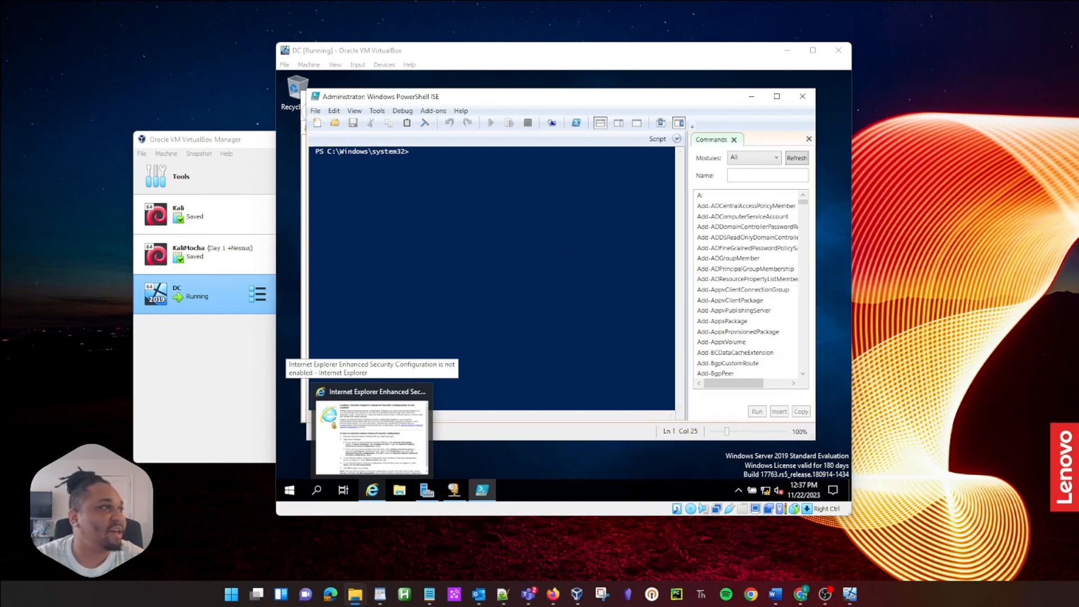
# Step: Drag 1_CREATE_USERS.ps1 from the nested AD_PS-master folder into the VM's Desktop, then close that window
pyautogui.moveTo(421, 606); pyautogui.dragTo(501, 276)
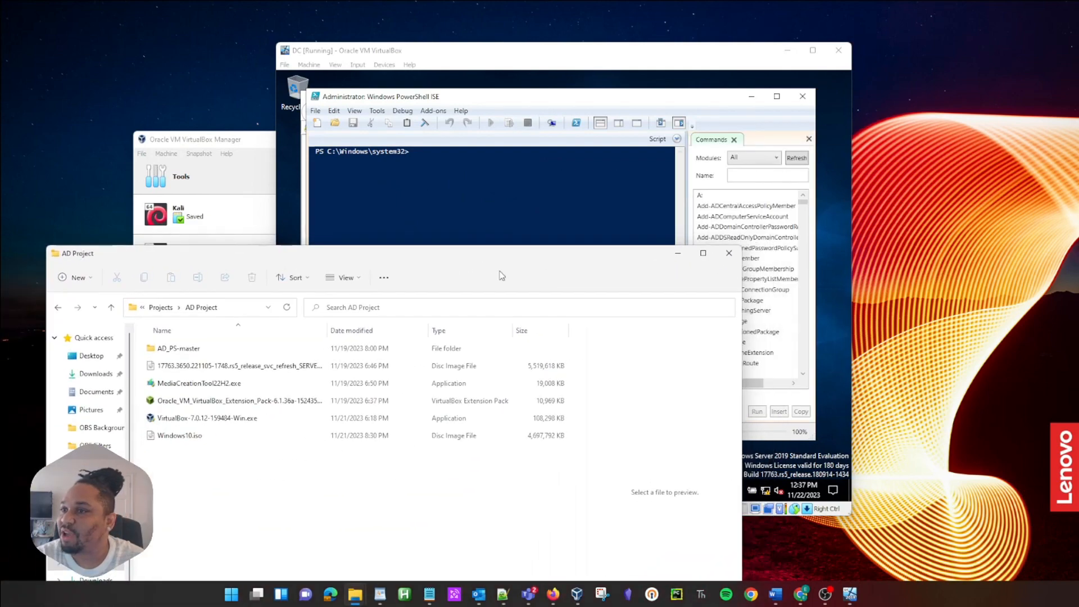
pyautogui.doubleClick(169, 349)
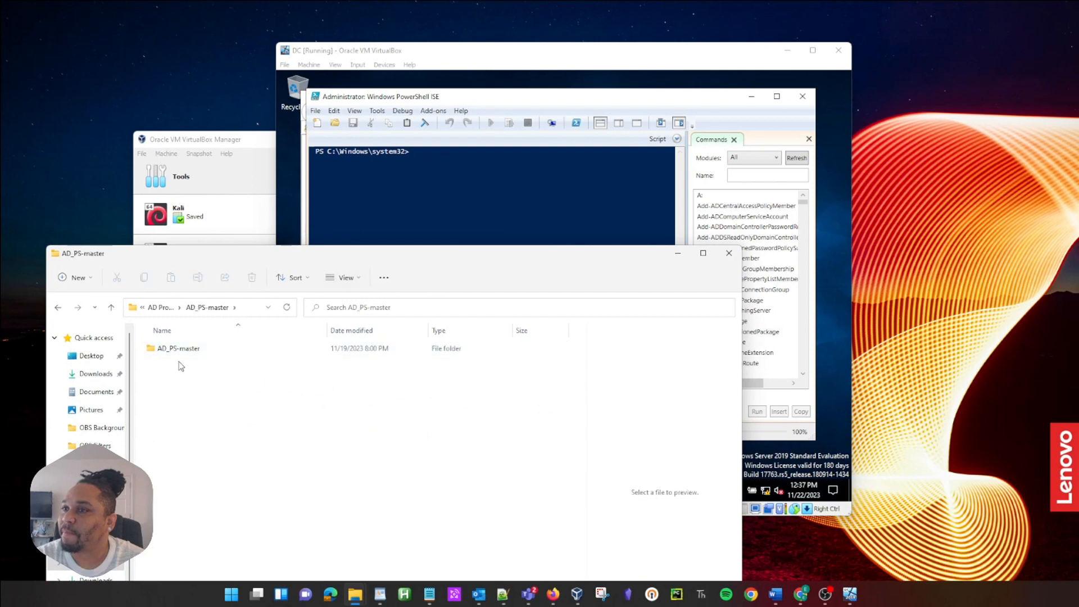
pyautogui.doubleClick(180, 353)
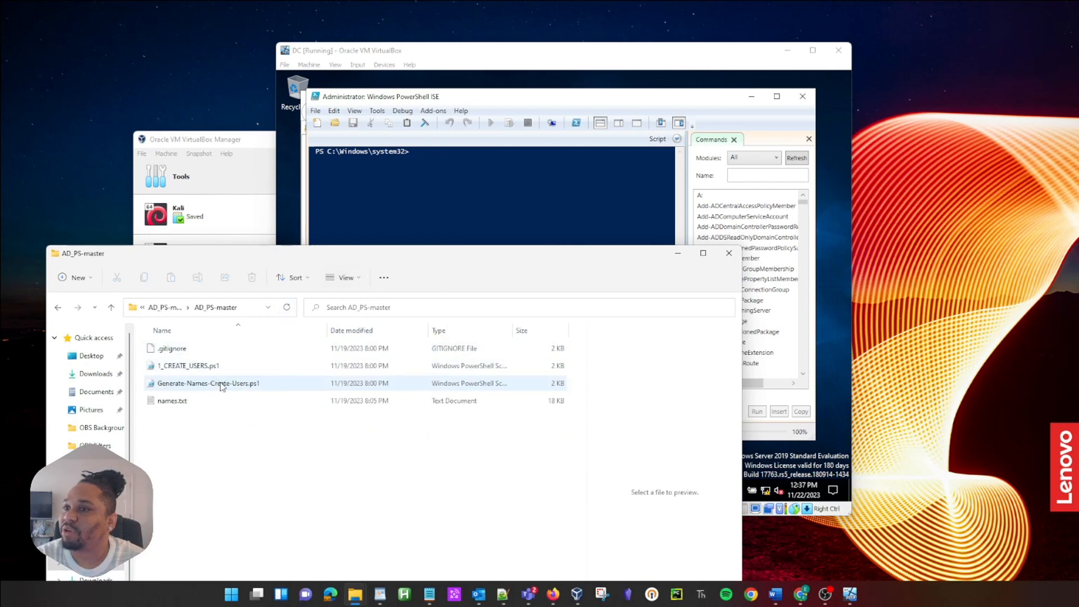
pyautogui.moveTo(336, 261); pyautogui.dragTo(0, 292)
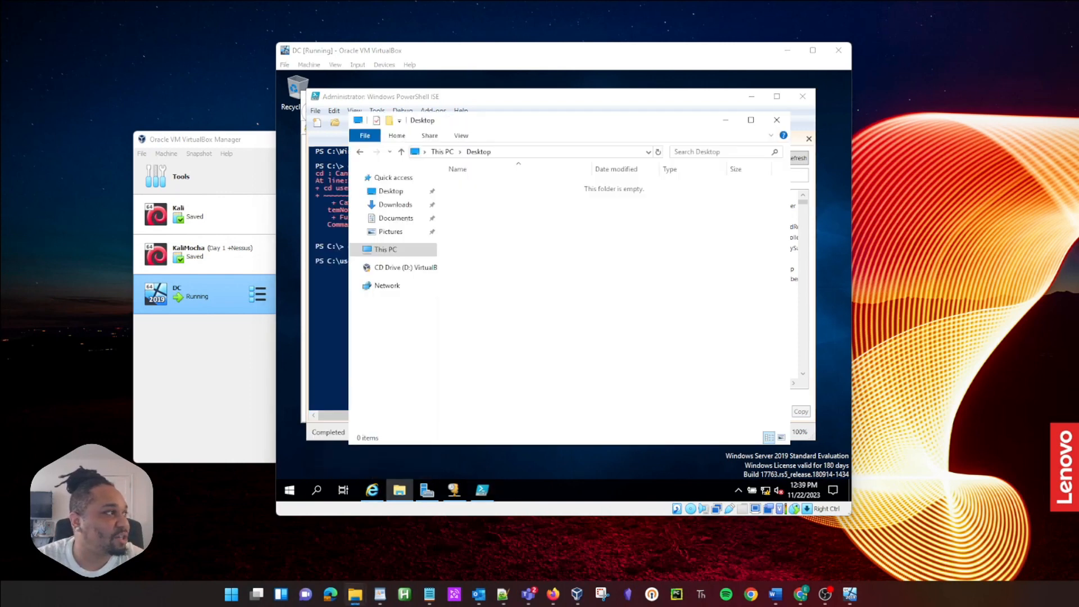
pyautogui.moveTo(0, 388); pyautogui.dragTo(492, 221)
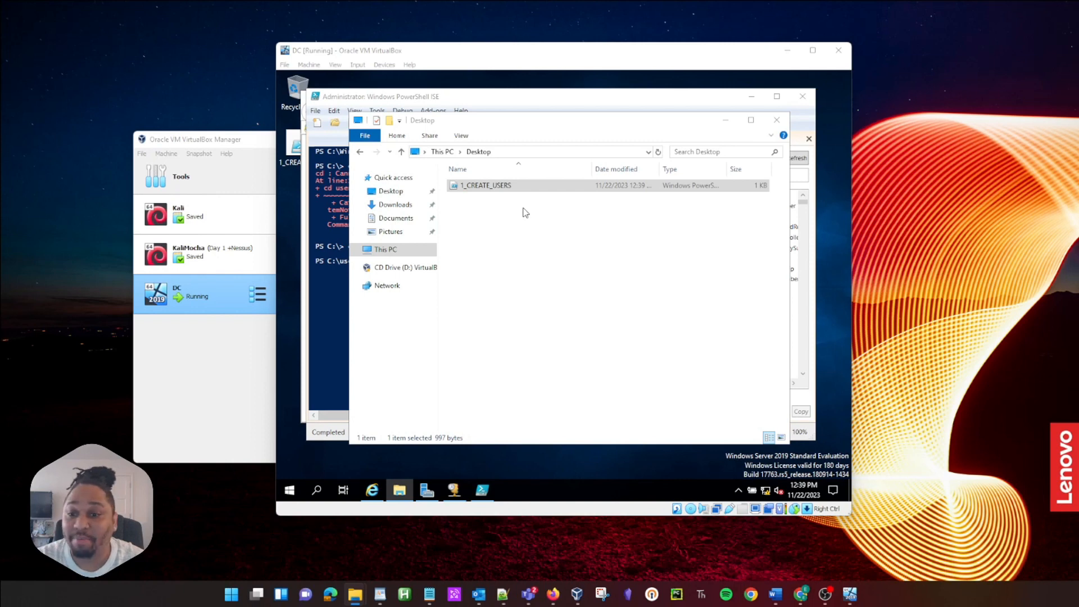
pyautogui.click(777, 120)
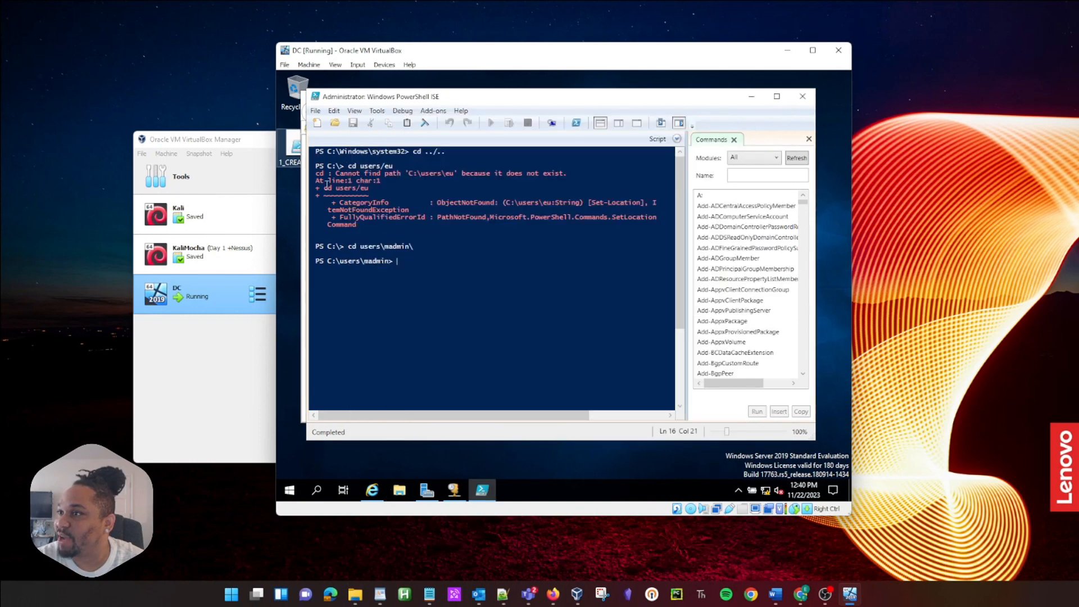
# Step: Change into the Desktop folder in PowerShell ISE and list its files
pyautogui.write('c')
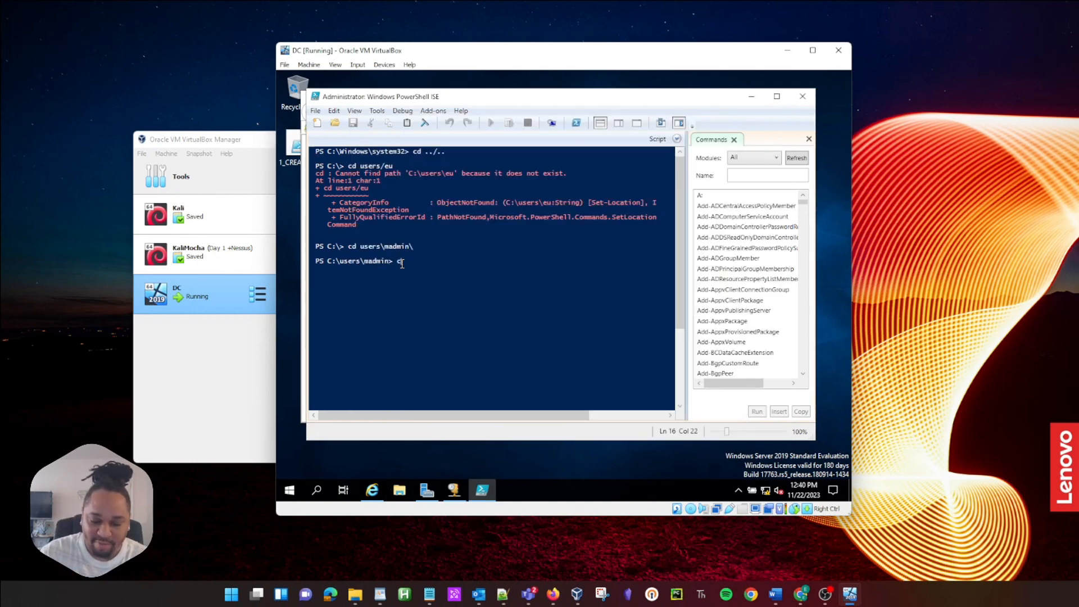
pyautogui.write('d .\\De')
pyautogui.press('Tab')
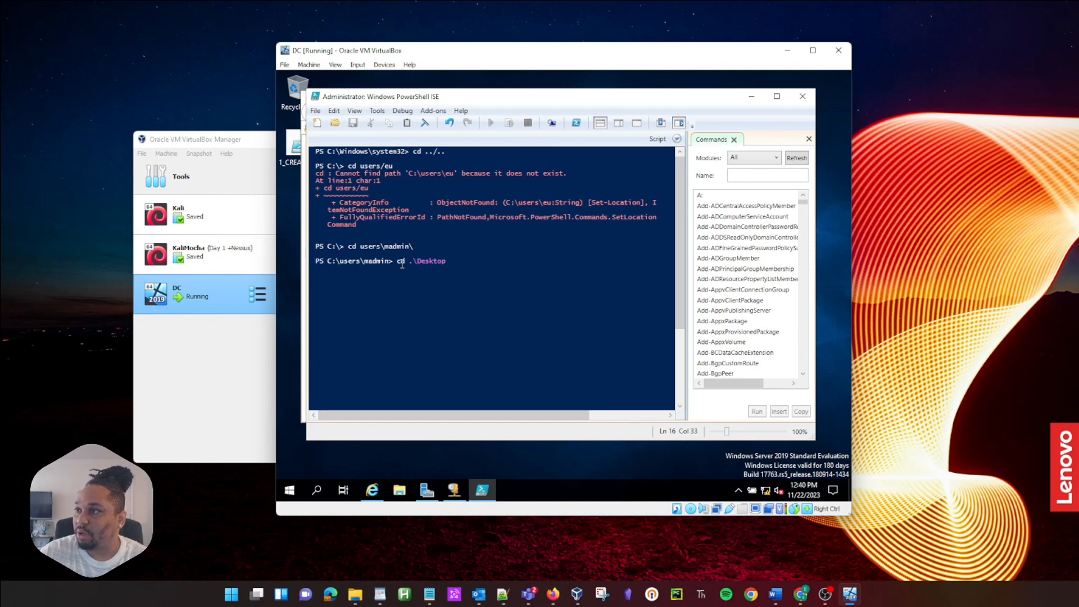
pyautogui.press('Return')
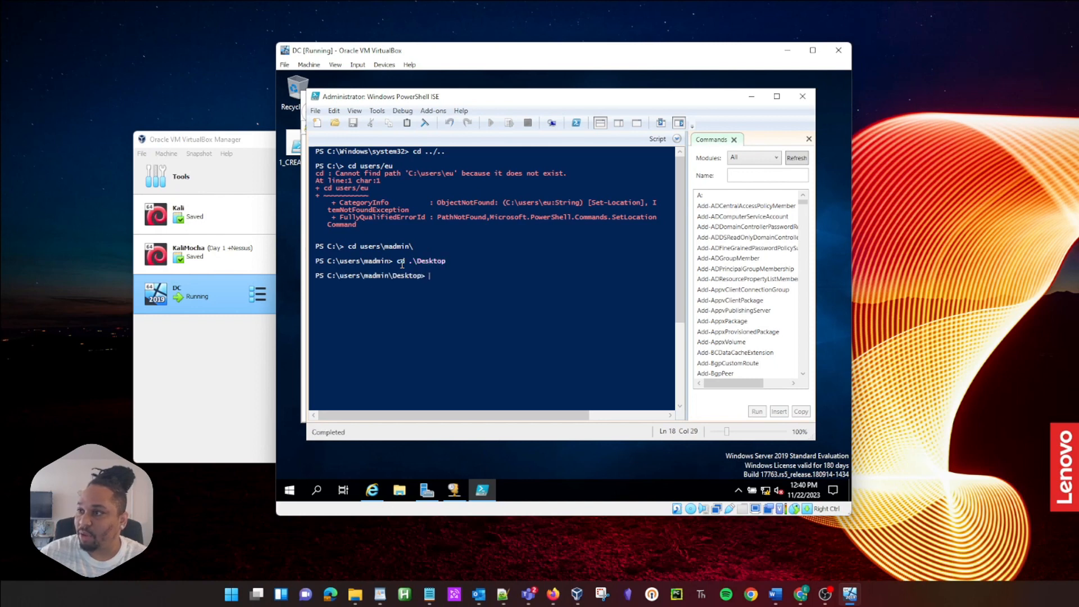
pyautogui.write('ls')
pyautogui.press('Return')
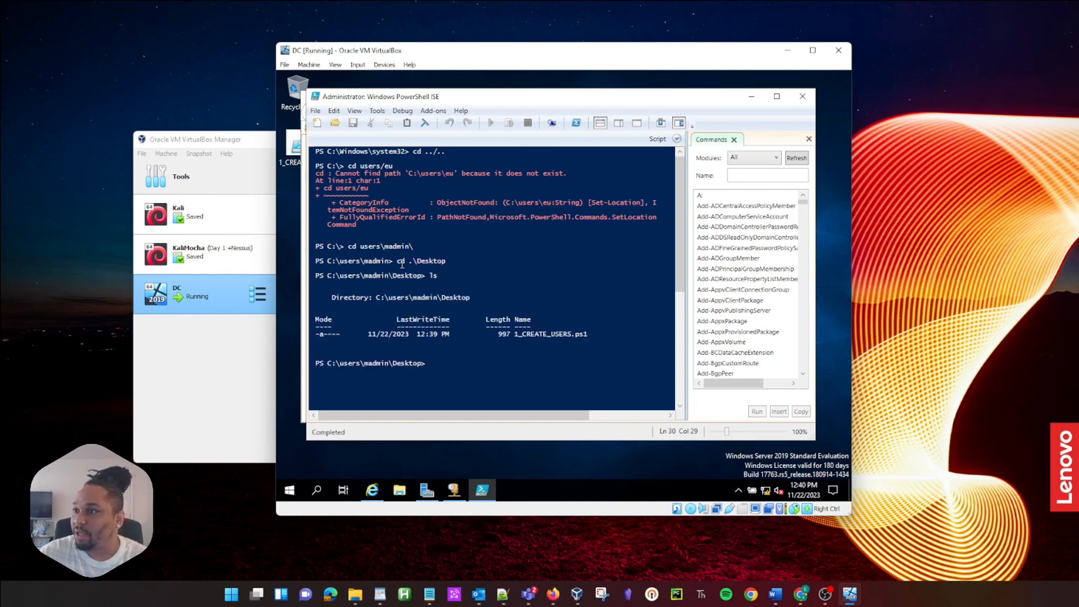
# Step: Run 1_CREATE_USERS.ps1, which fails because names.txt is missing, then open File Explorer in the VM
pyautogui.write('1')
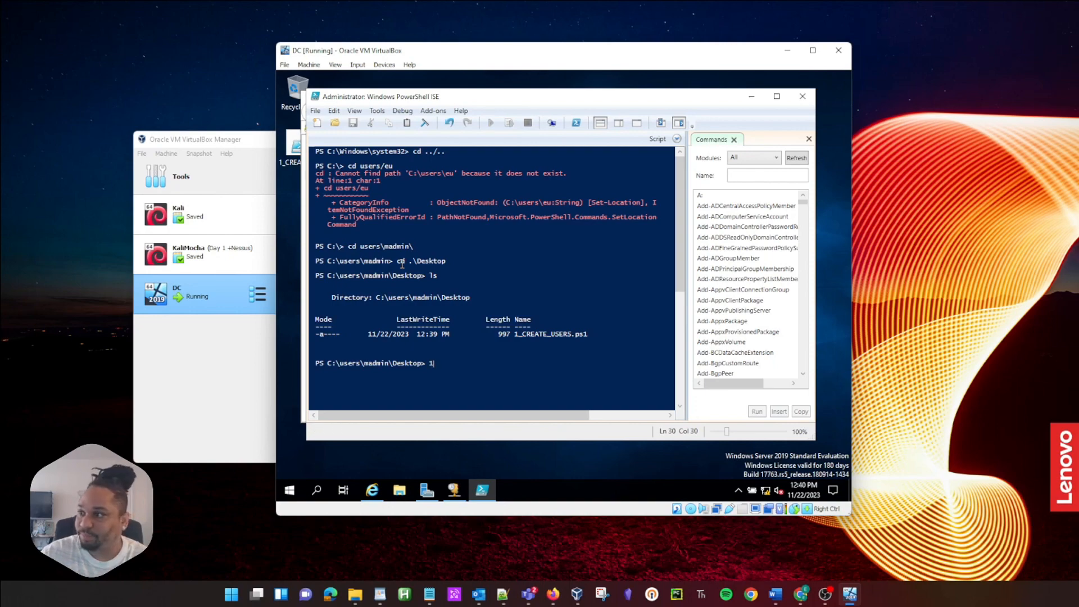
pyautogui.press('Tab')
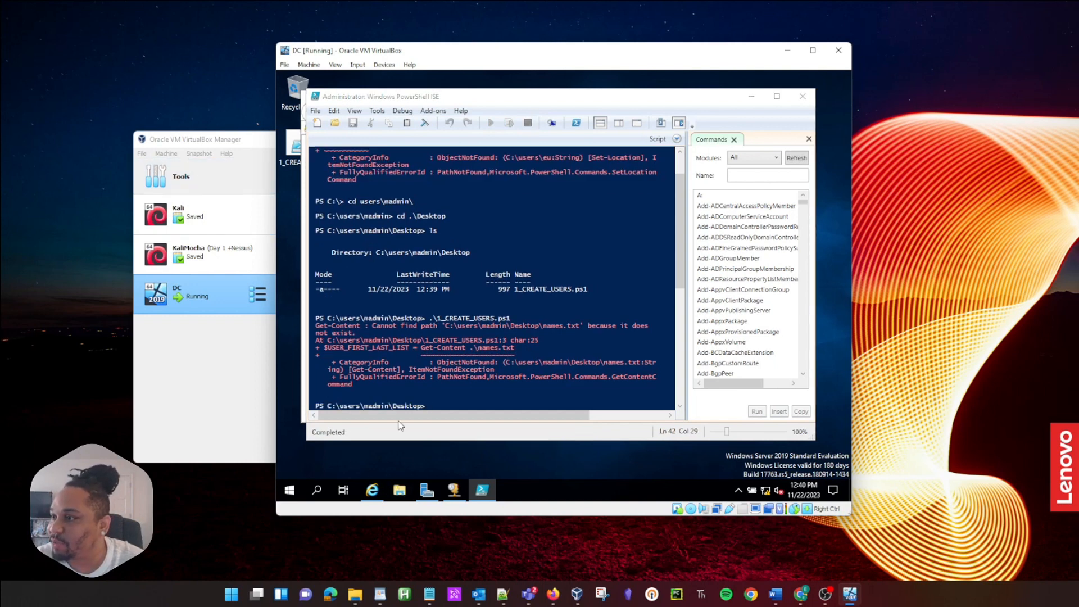
pyautogui.click(399, 490)
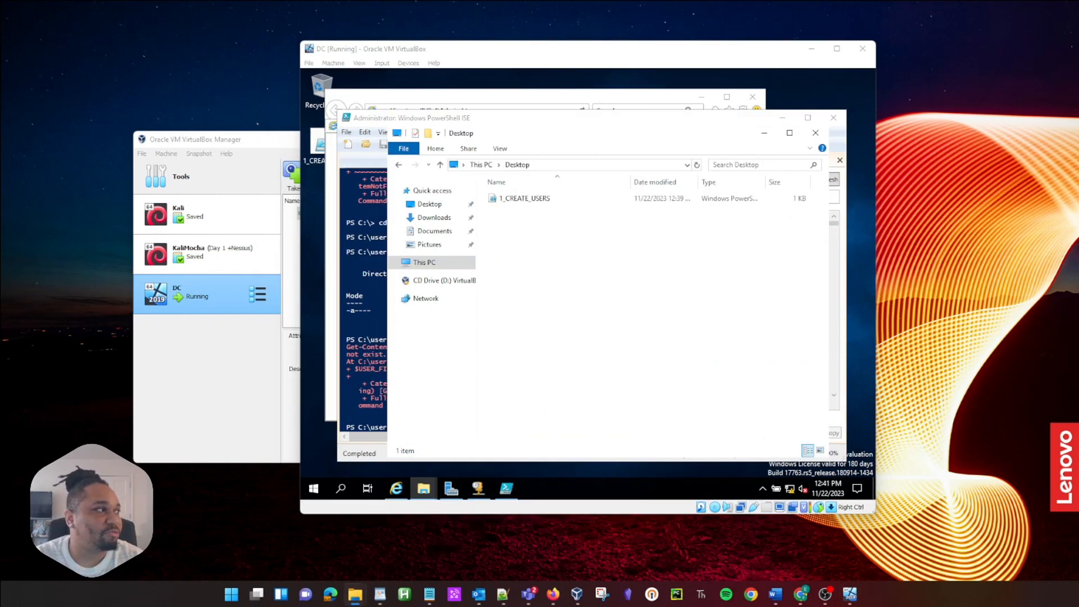
# Step: Drag names.txt from the host into the VM and dismiss the drag-and-drop failure error
pyautogui.moveTo(161, 344); pyautogui.dragTo(512, 238)
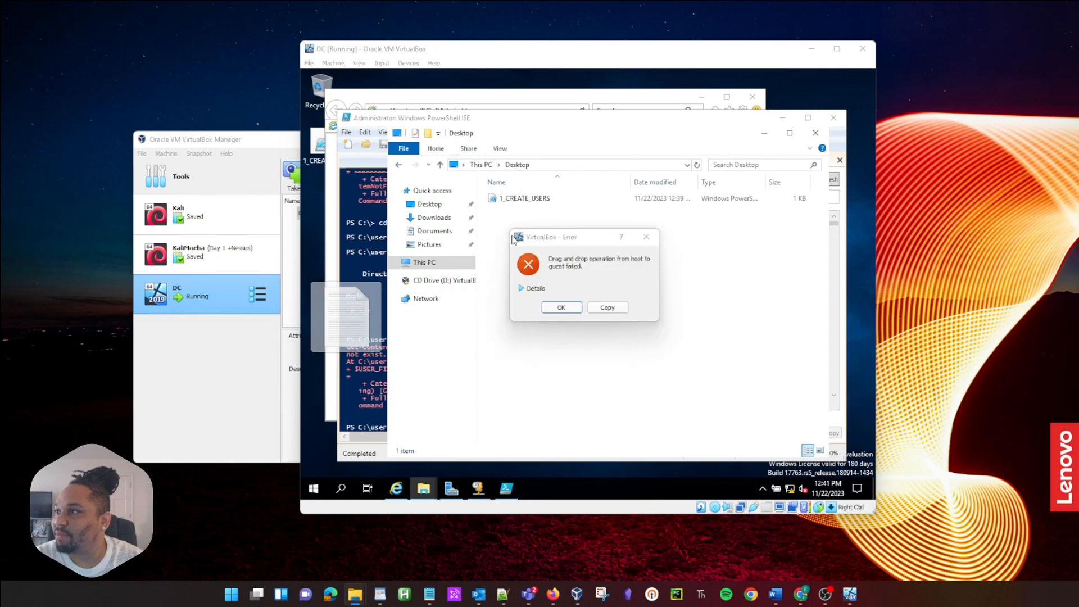
pyautogui.click(572, 308)
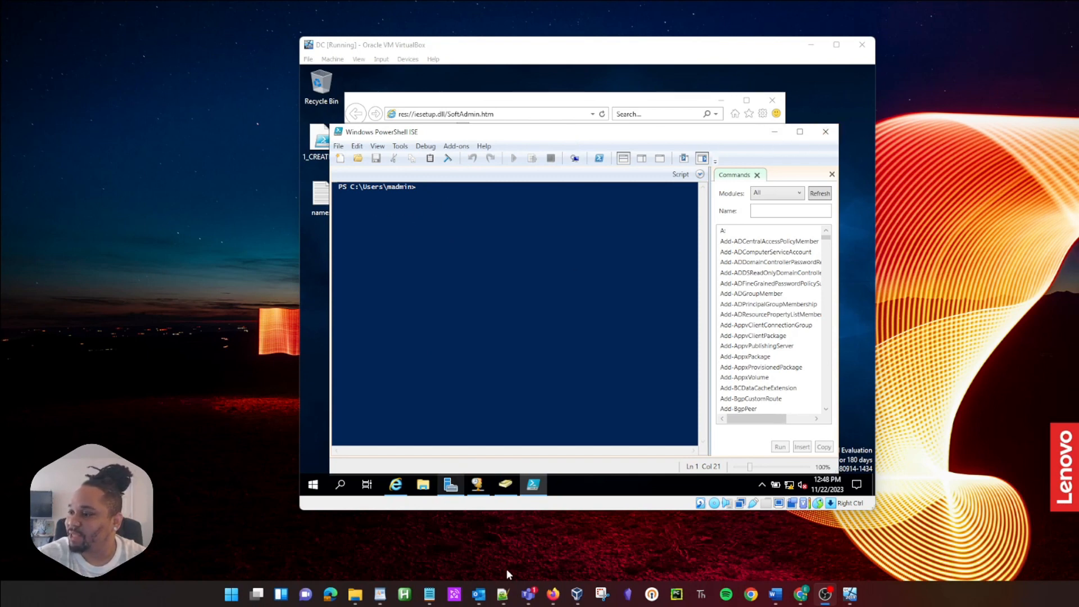
pyautogui.doubleClick(318, 197)
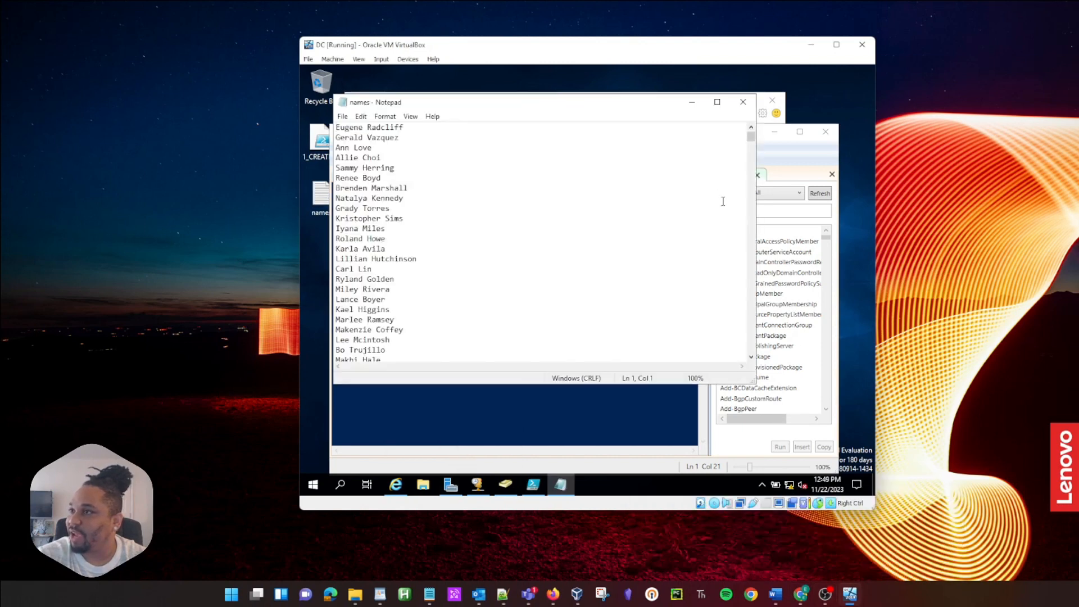
pyautogui.moveTo(755, 385); pyautogui.dragTo(808, 436)
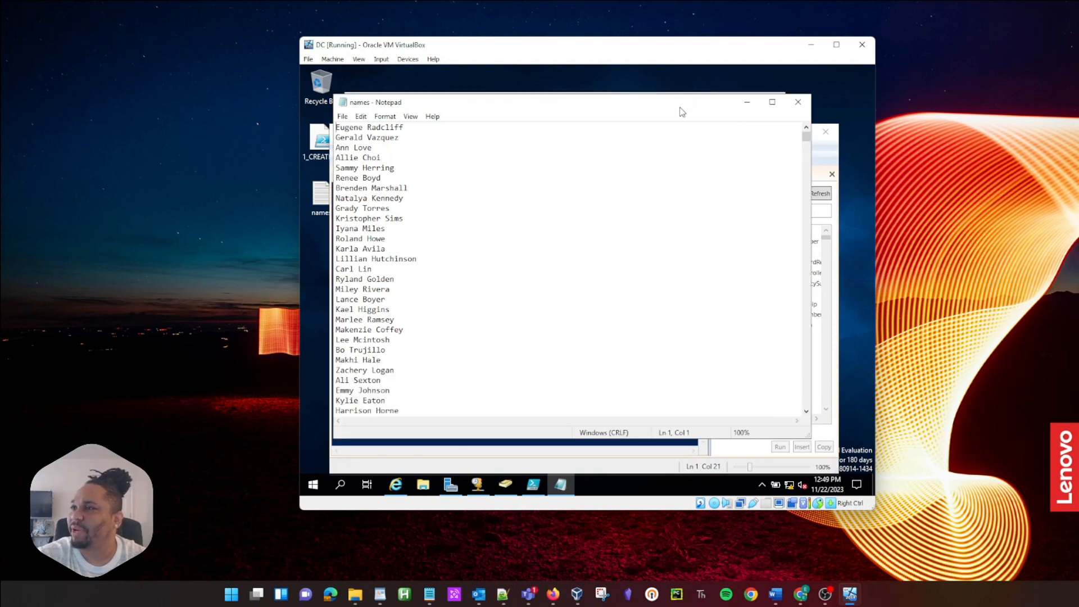
pyautogui.moveTo(681, 108); pyautogui.dragTo(659, 122)
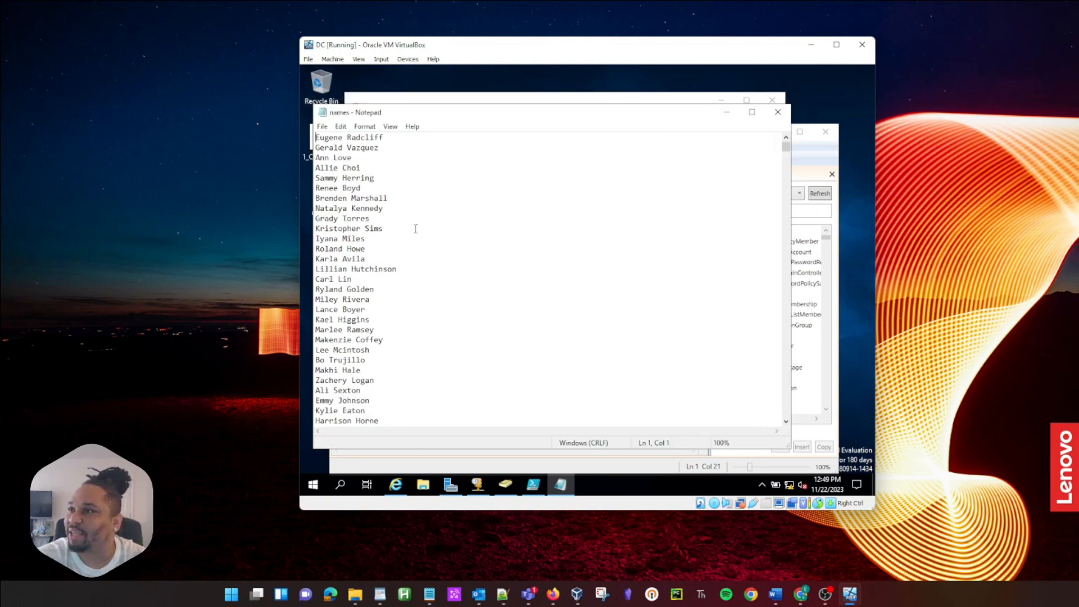
pyautogui.scroll(-20, 419, 231)
pyautogui.scroll(-11, 590, 218)
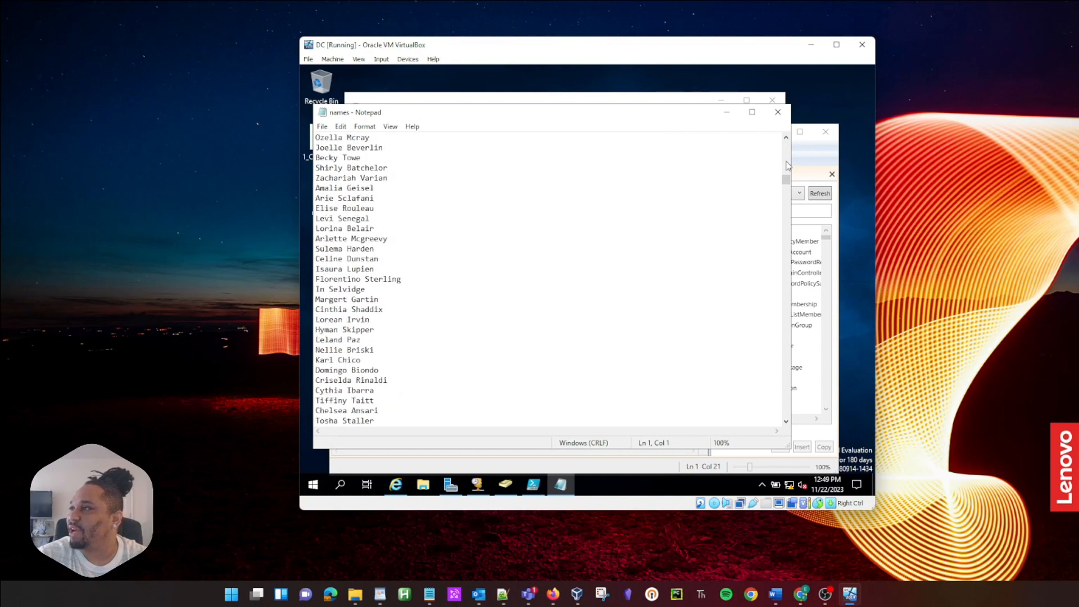
pyautogui.moveTo(786, 180); pyautogui.dragTo(795, 126)
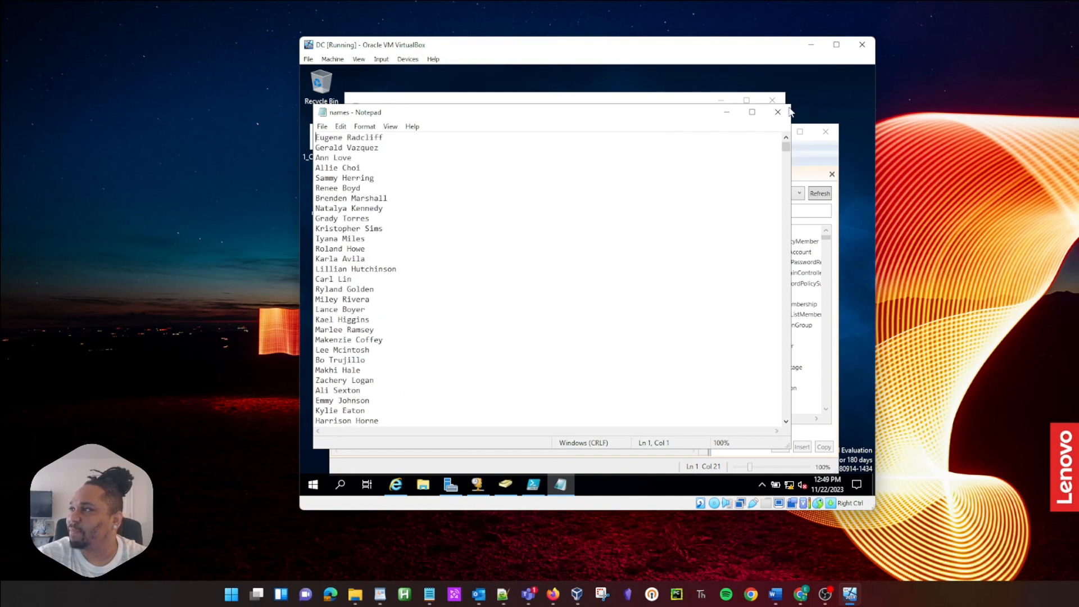
pyautogui.click(778, 113)
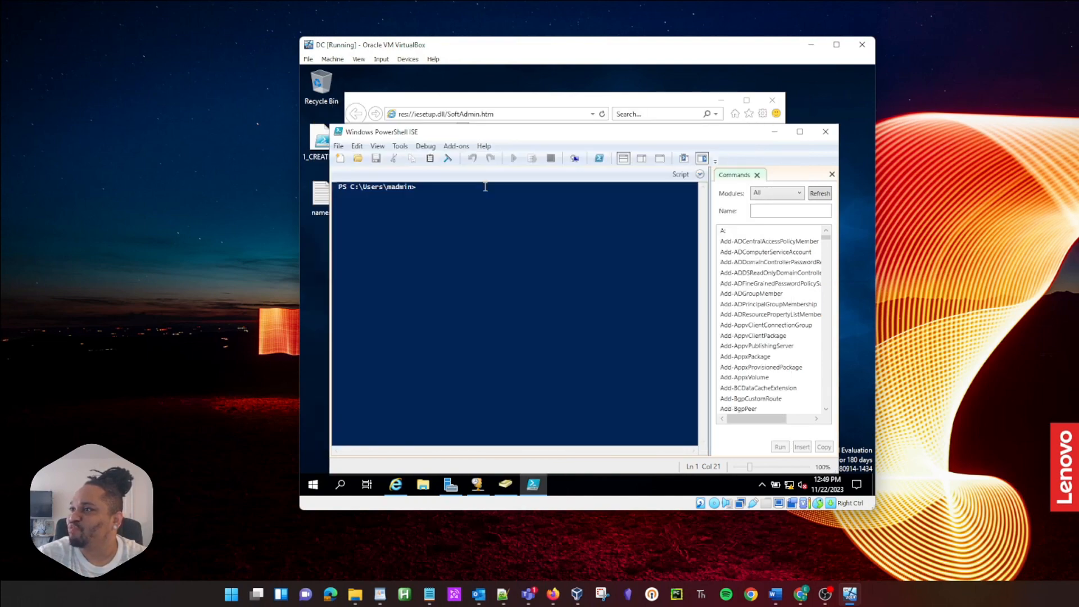
pyautogui.click(436, 107)
pyautogui.moveTo(437, 106); pyautogui.dragTo(448, 106)
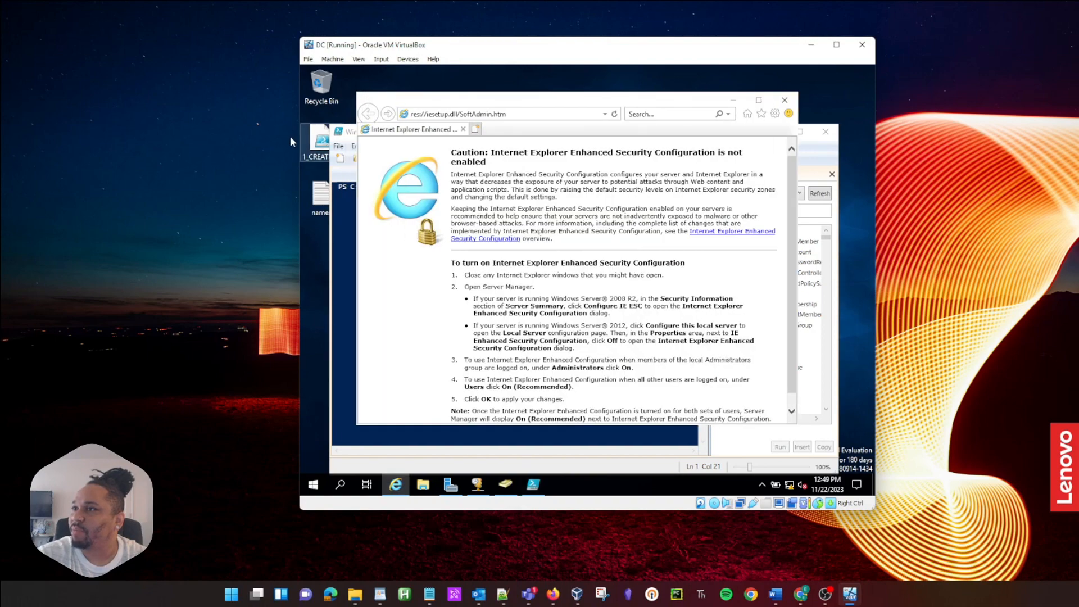
pyautogui.rightClick(310, 141)
pyautogui.click(335, 173)
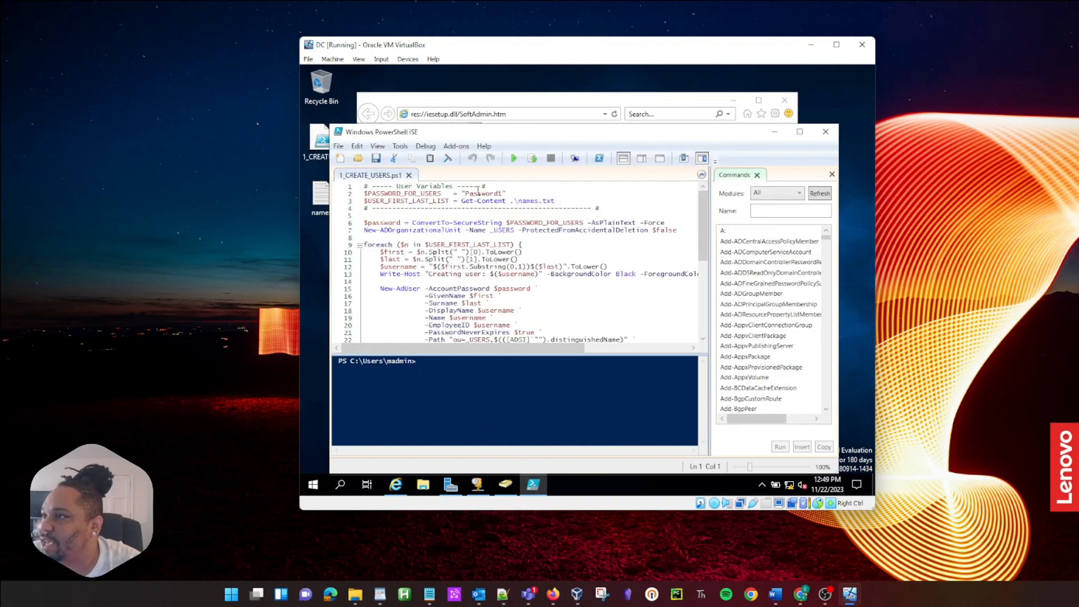
pyautogui.moveTo(503, 193); pyautogui.dragTo(462, 193)
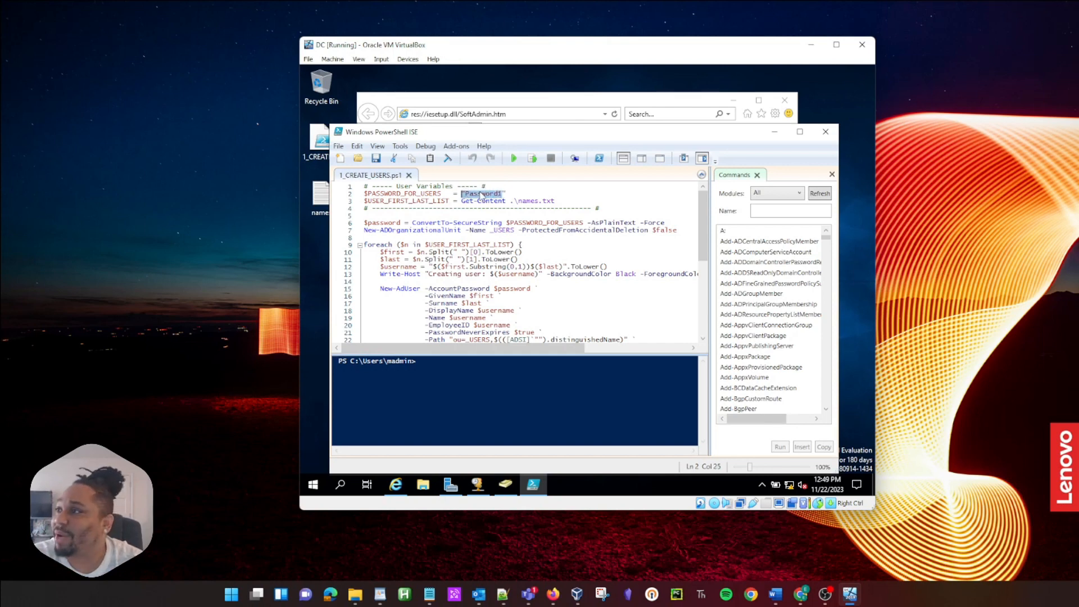
pyautogui.moveTo(559, 200)
pyautogui.mouseDown()
pyautogui.moveTo(507, 201)
pyautogui.moveTo(555, 201)
pyautogui.mouseUp()
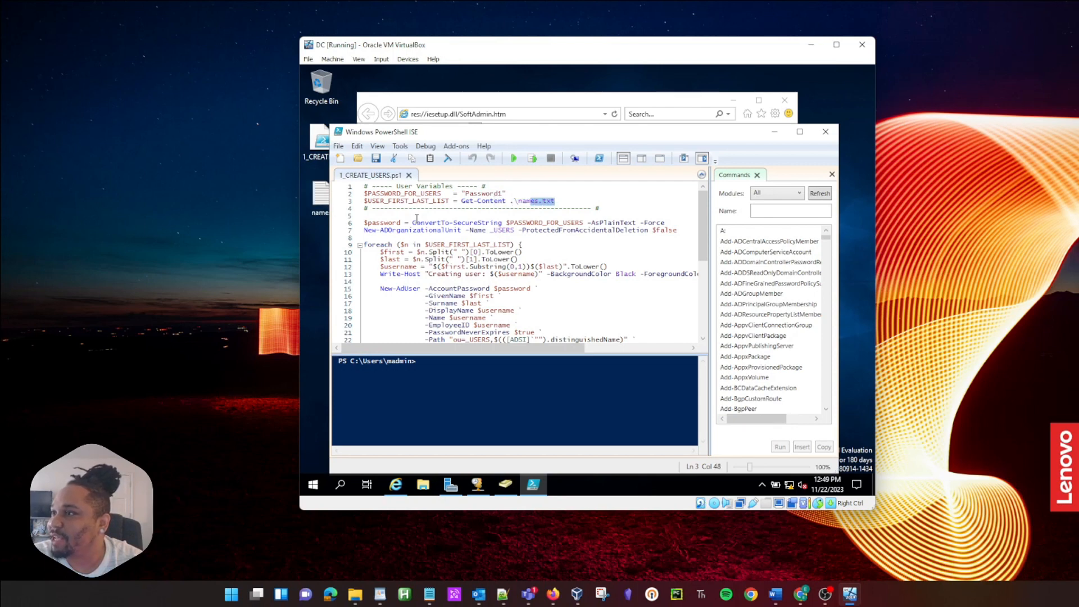
pyautogui.click(580, 201)
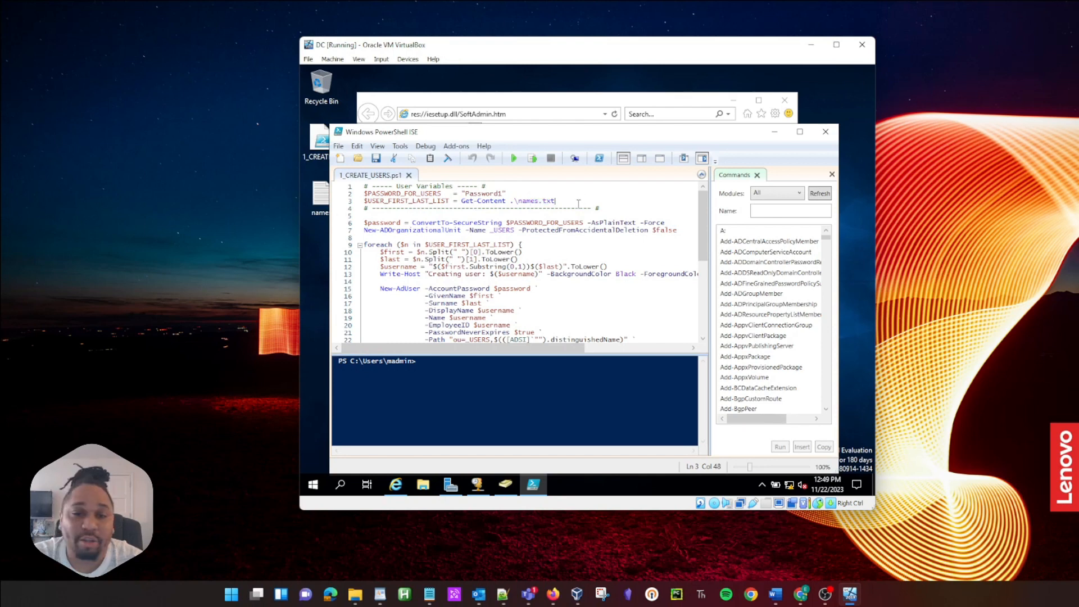
pyautogui.moveTo(555, 201); pyautogui.dragTo(363, 194)
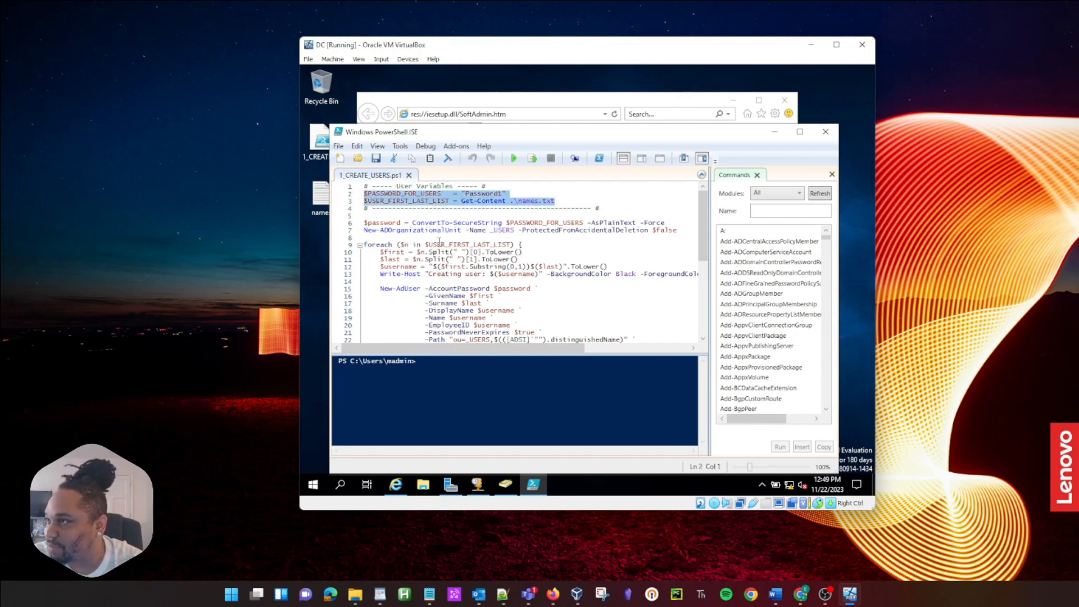
pyautogui.moveTo(411, 223); pyautogui.dragTo(364, 215)
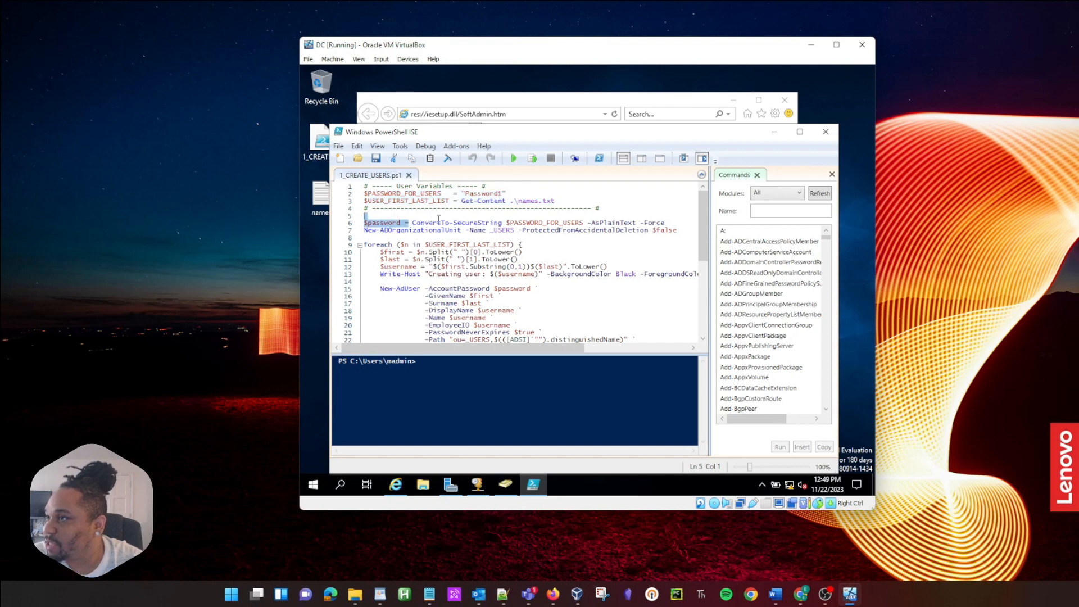
pyautogui.click(500, 218)
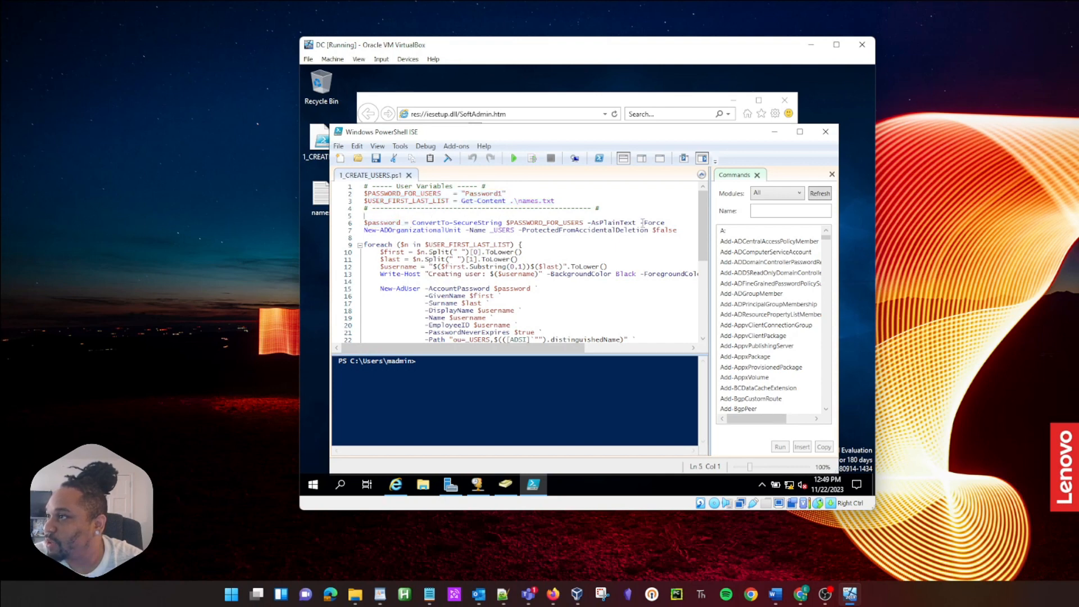
pyautogui.moveTo(664, 223); pyautogui.dragTo(452, 215)
pyautogui.click(452, 215)
pyautogui.moveTo(678, 231); pyautogui.dragTo(521, 234)
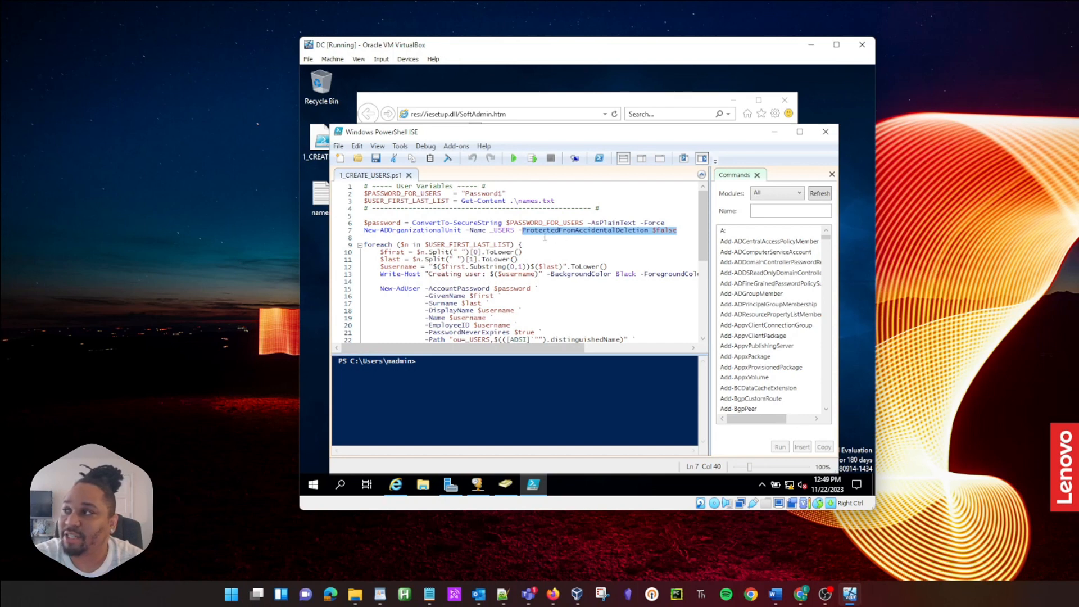
pyautogui.click(513, 231)
pyautogui.moveTo(518, 230); pyautogui.dragTo(489, 230)
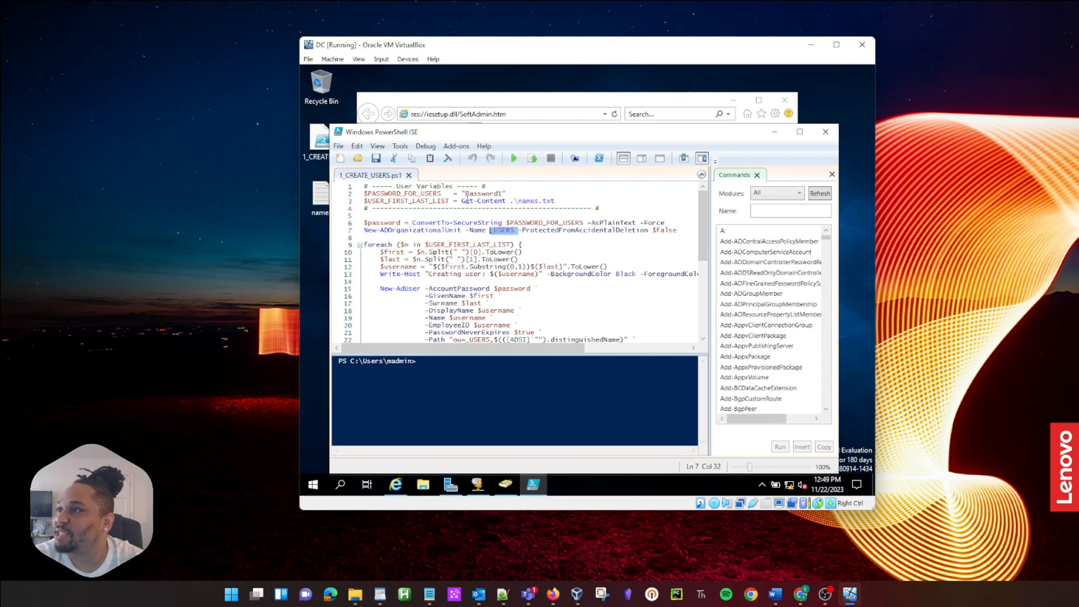
pyautogui.scroll(-2, 435, 203)
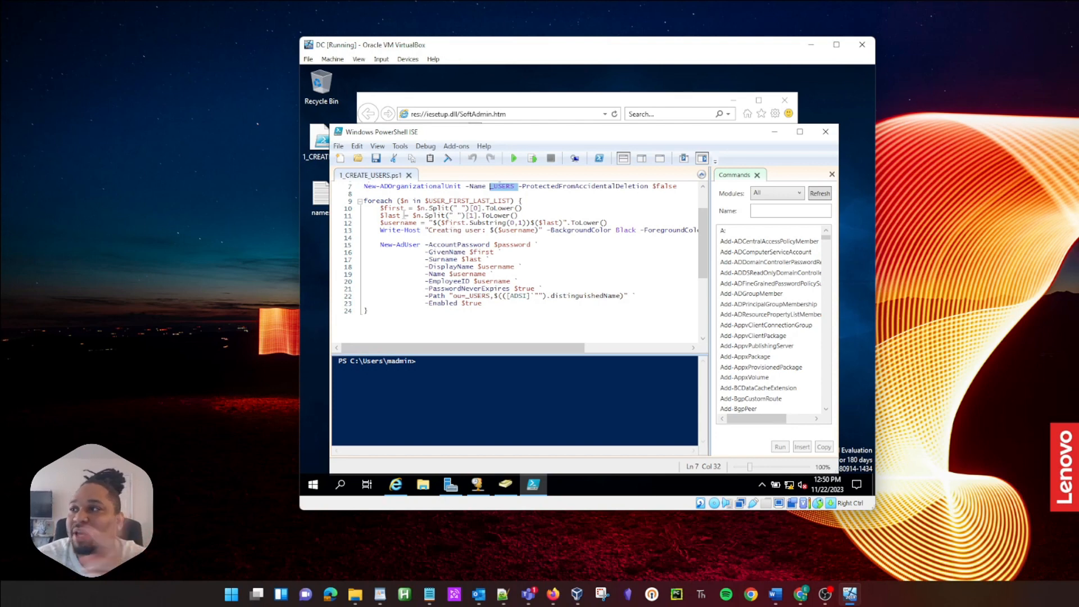
pyautogui.moveTo(397, 210); pyautogui.dragTo(369, 211)
pyautogui.click(433, 211)
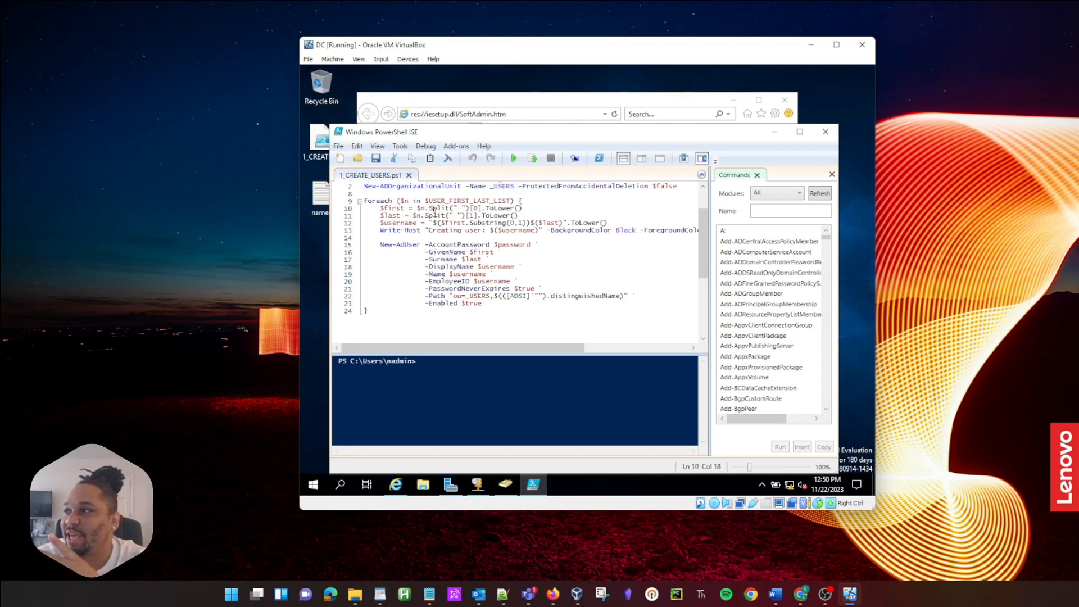
pyautogui.click(474, 216)
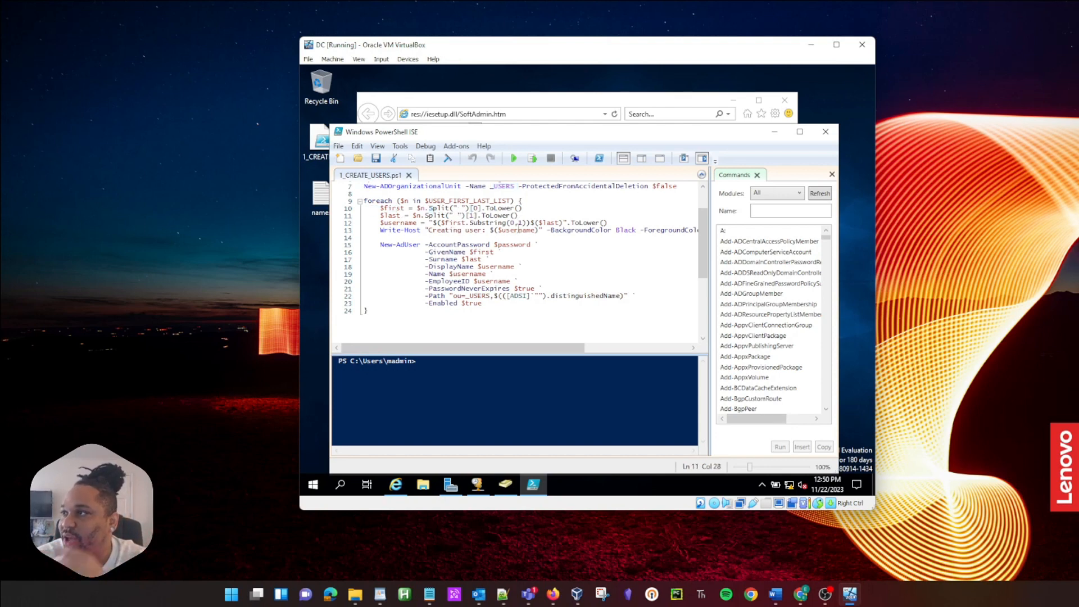
pyautogui.click(511, 223)
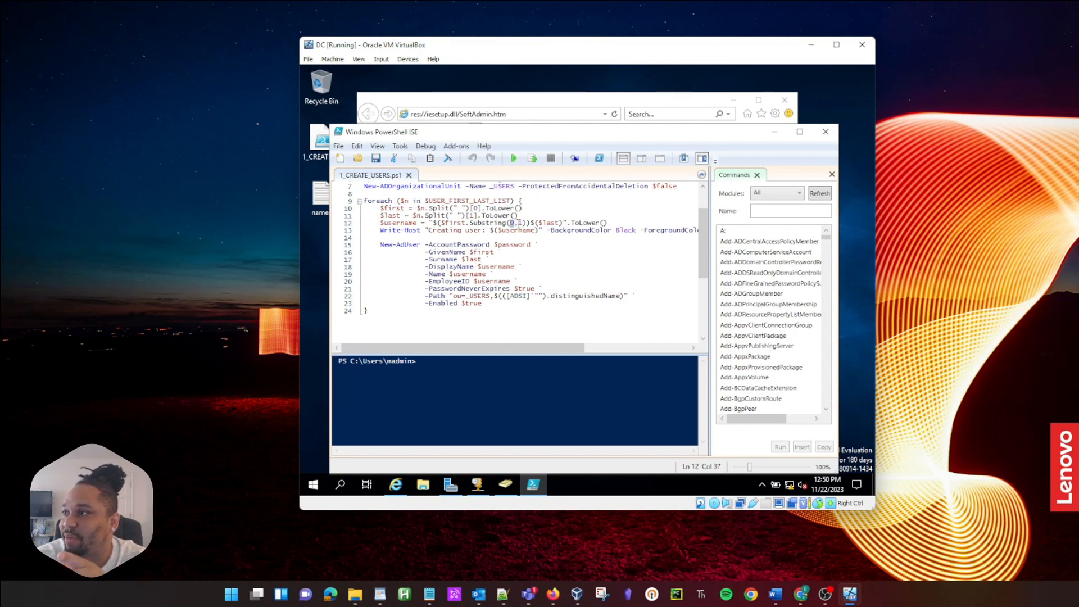
pyautogui.click(522, 223)
pyautogui.moveTo(446, 218); pyautogui.dragTo(533, 231)
pyautogui.click(511, 224)
pyautogui.click(496, 231)
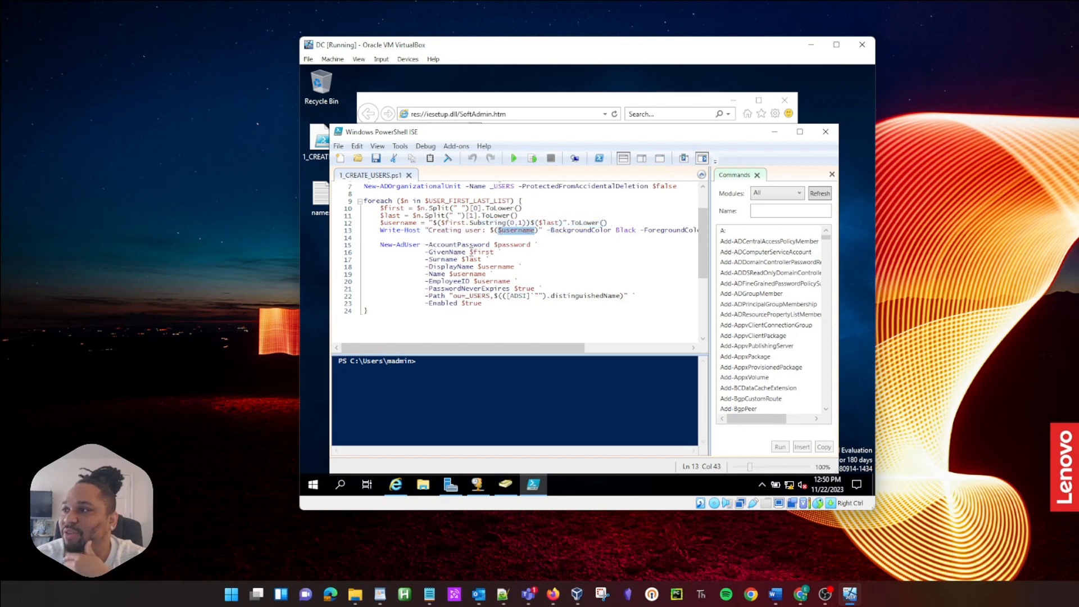
pyautogui.moveTo(484, 306); pyautogui.dragTo(418, 291)
pyautogui.click(473, 310)
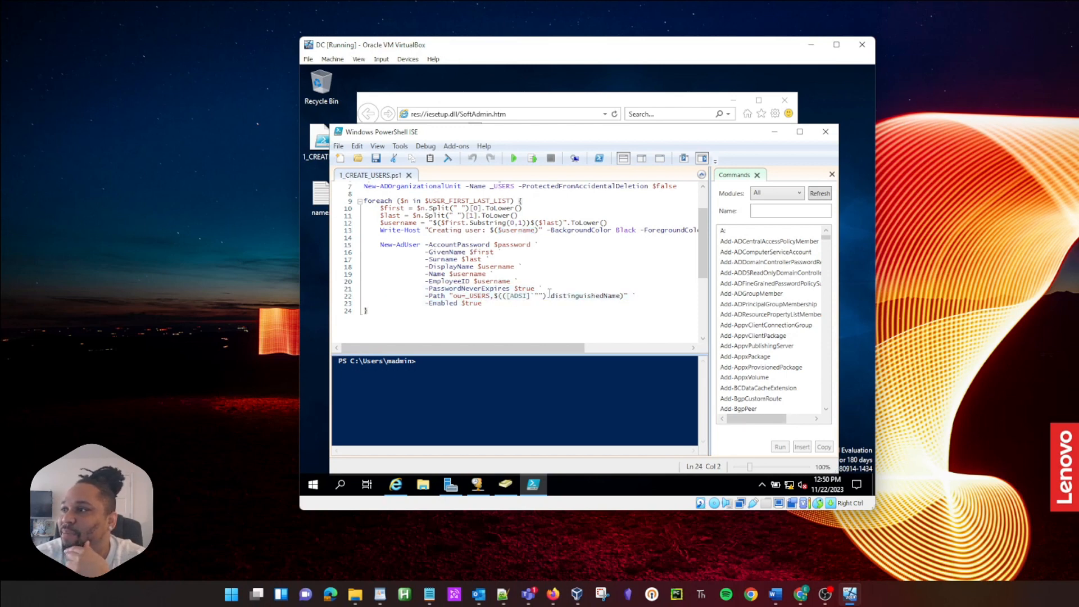
pyautogui.moveTo(547, 290); pyautogui.dragTo(430, 291)
pyautogui.click(528, 309)
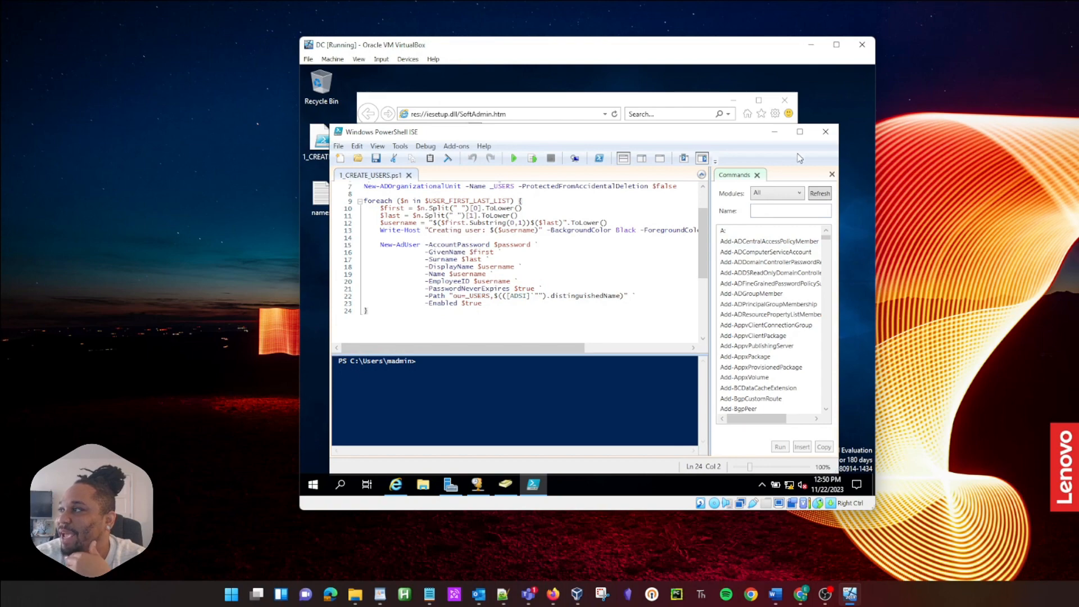
# Step: Close PowerShell ISE and minimize Server Manager on the server VM
pyautogui.click(825, 133)
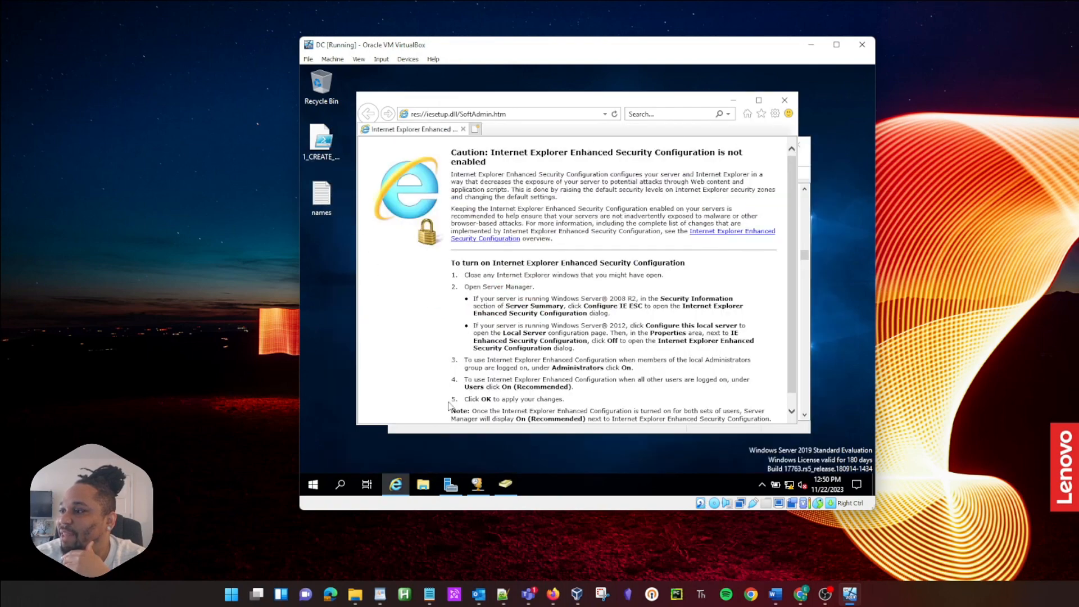
pyautogui.click(449, 485)
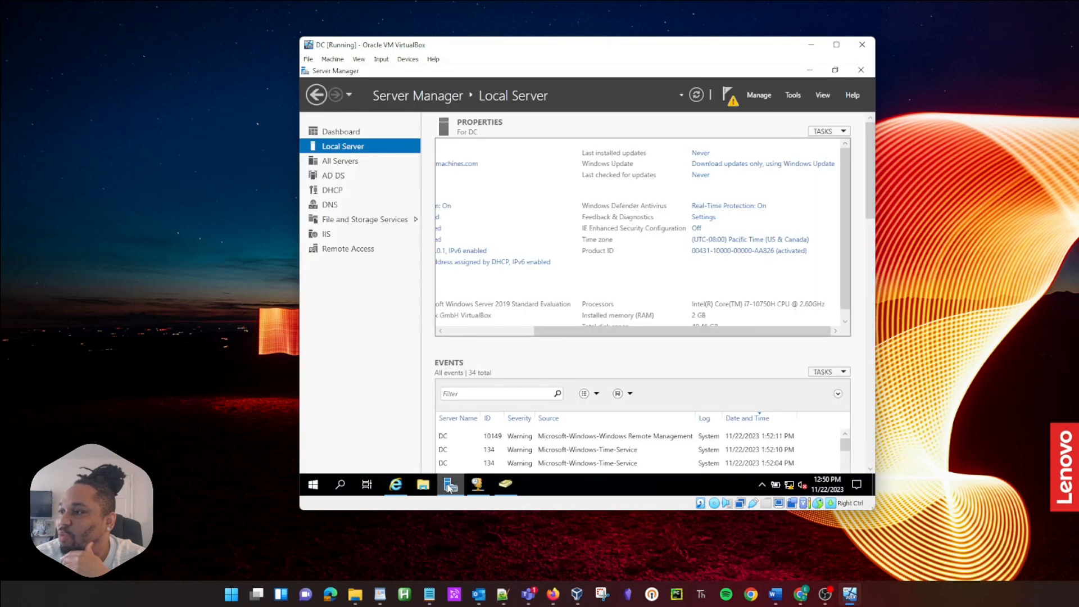
pyautogui.click(449, 486)
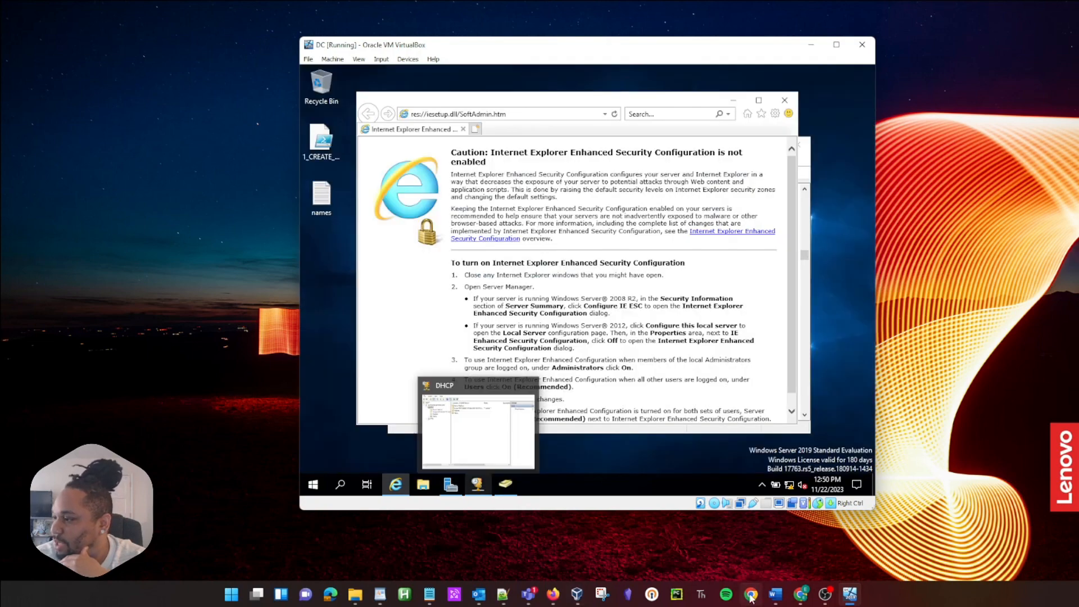
# Step: In Firefox's Random Name Generator, dismiss the ad and select the first 20 names
pyautogui.moveTo(555, 596)
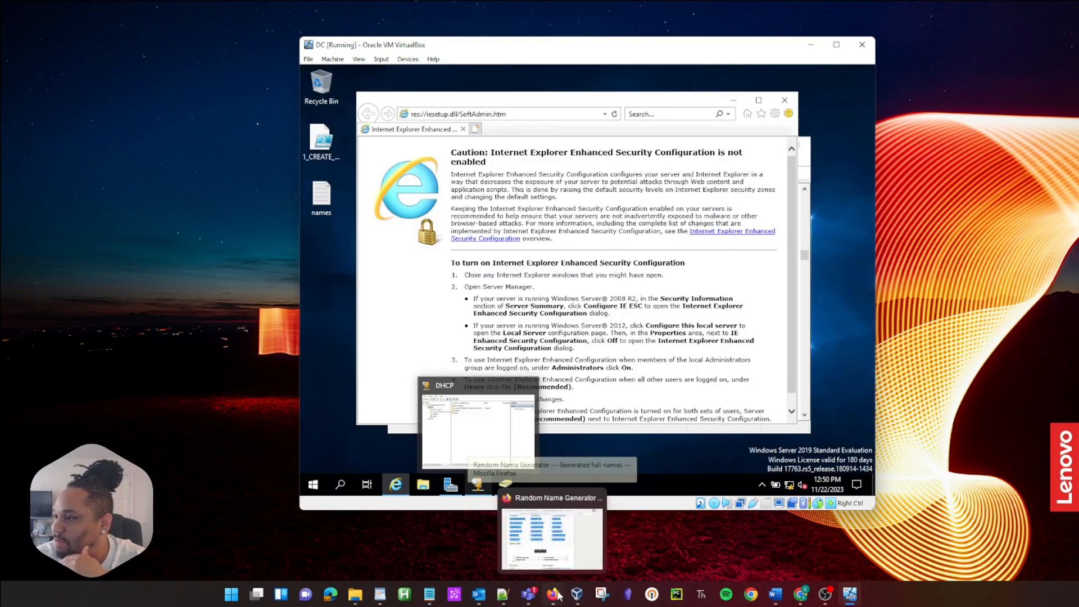
pyautogui.click(563, 549)
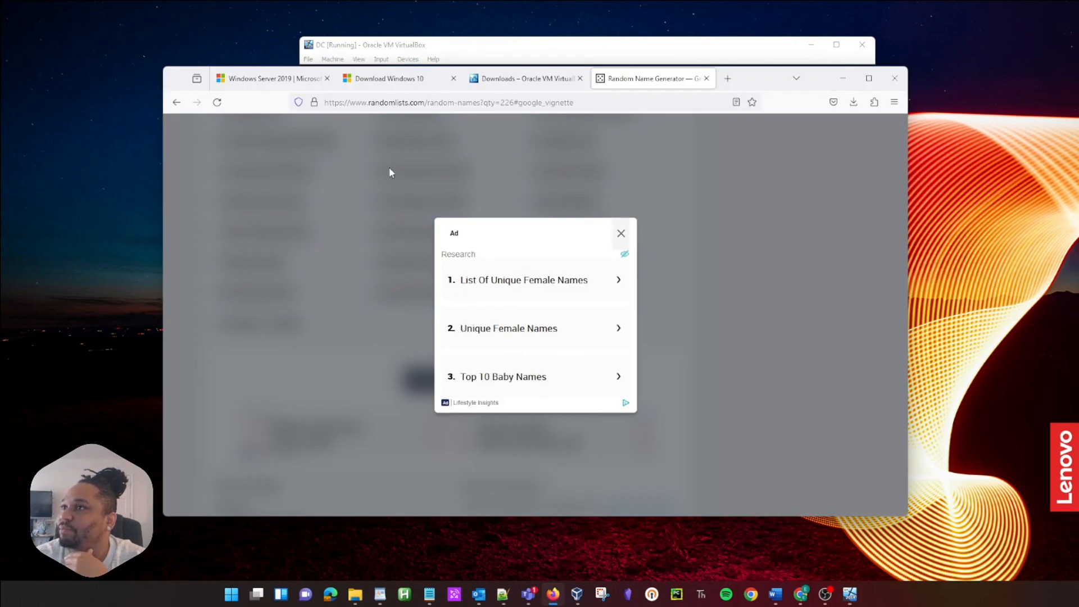
pyautogui.click(217, 102)
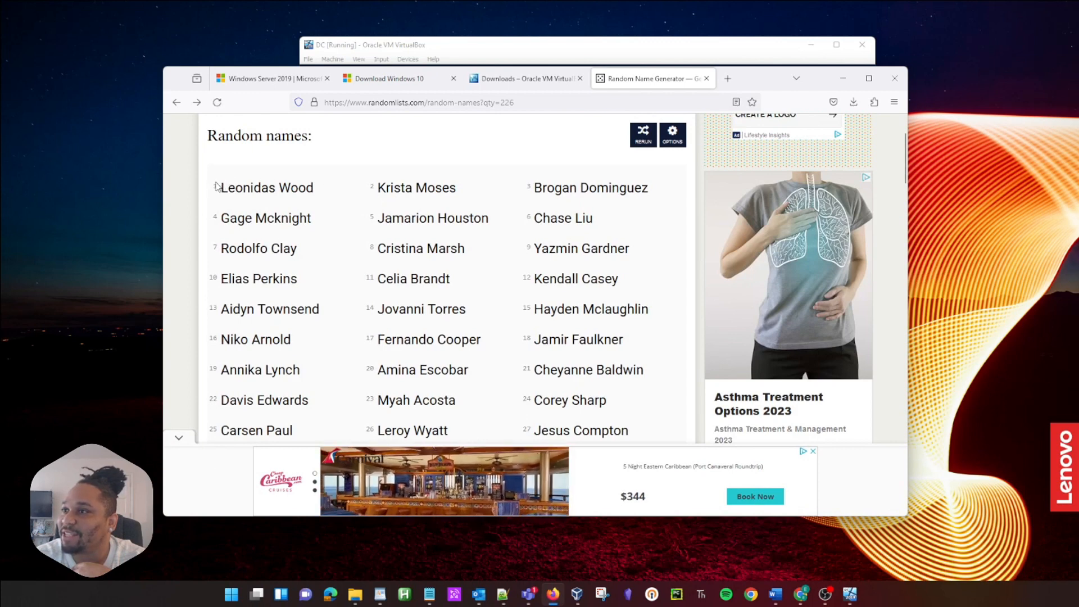
pyautogui.moveTo(215, 186); pyautogui.dragTo(483, 375)
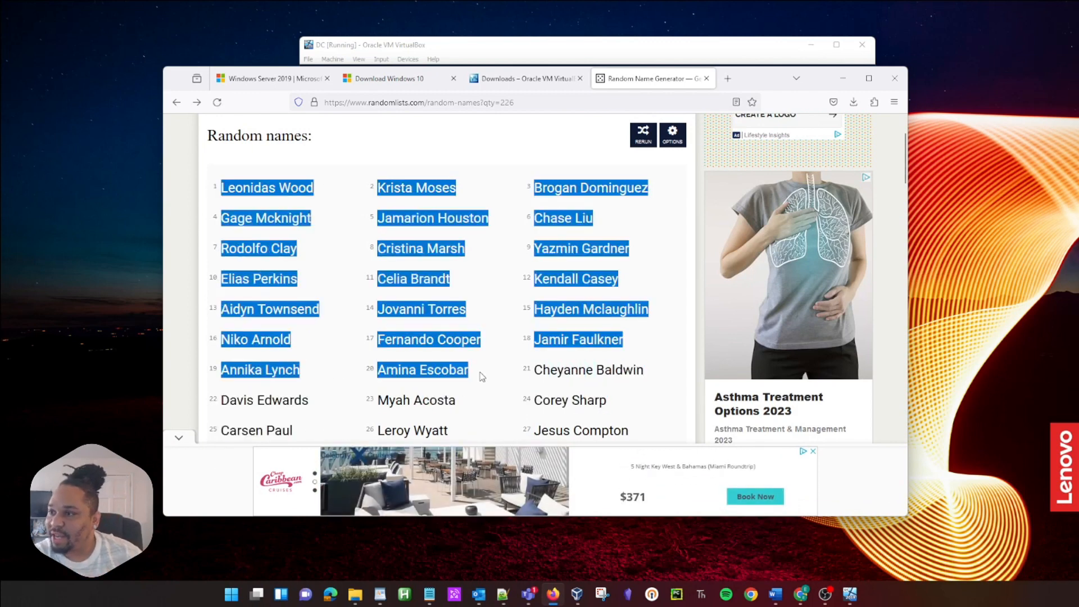
pyautogui.click(615, 46)
# Step: Overwrite the VM desktop's names file with the 20 copied names, save it and close Notepad
pyautogui.doubleClick(325, 202)
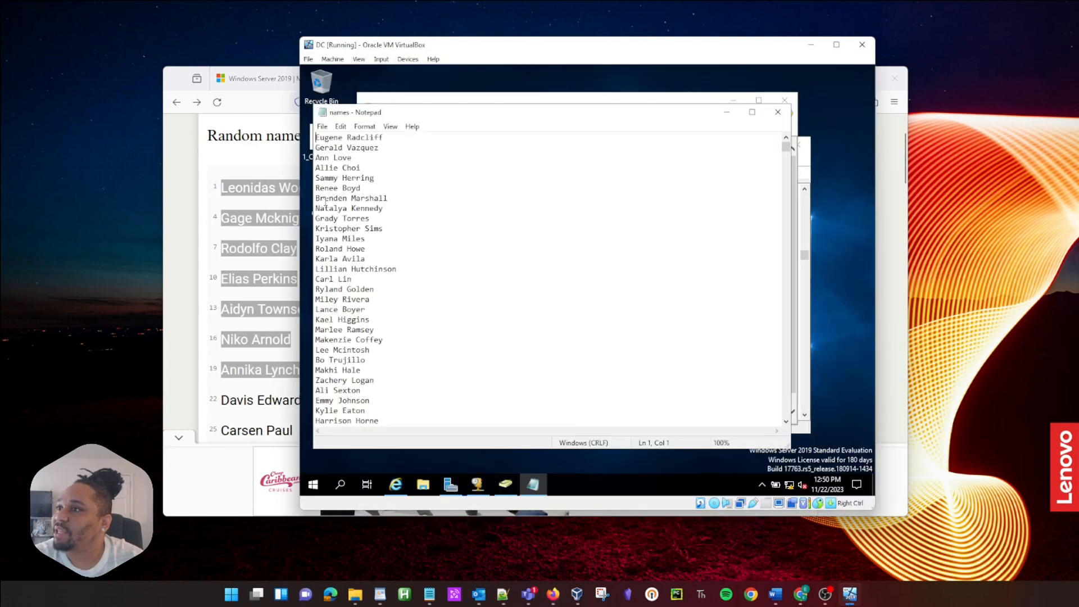
pyautogui.hotkey('ctrl', 'a')
pyautogui.hotkey('ctrl', 'v')
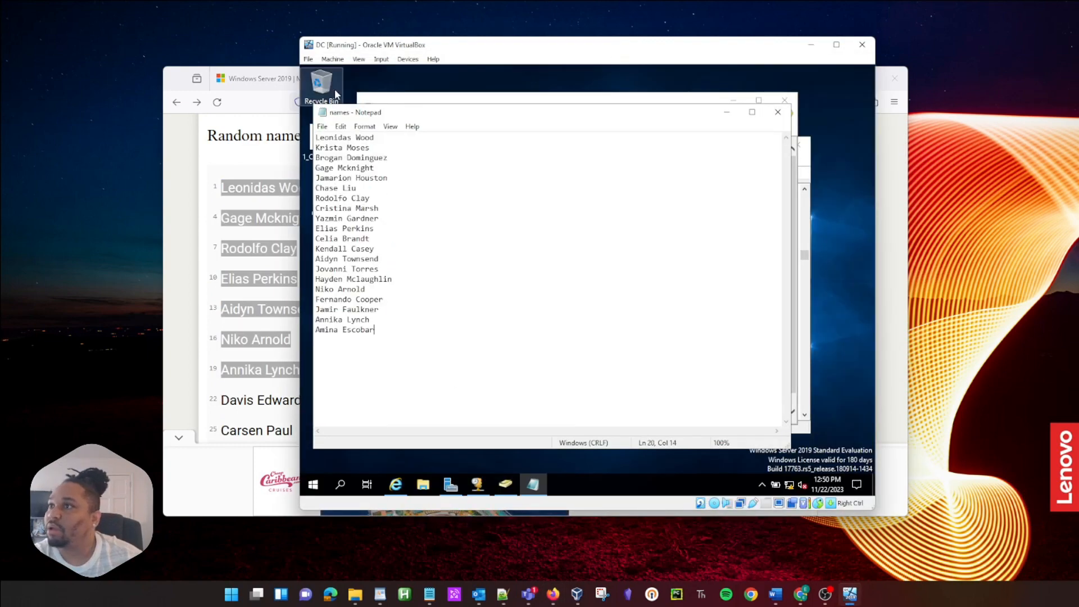
pyautogui.click(322, 126)
pyautogui.click(339, 164)
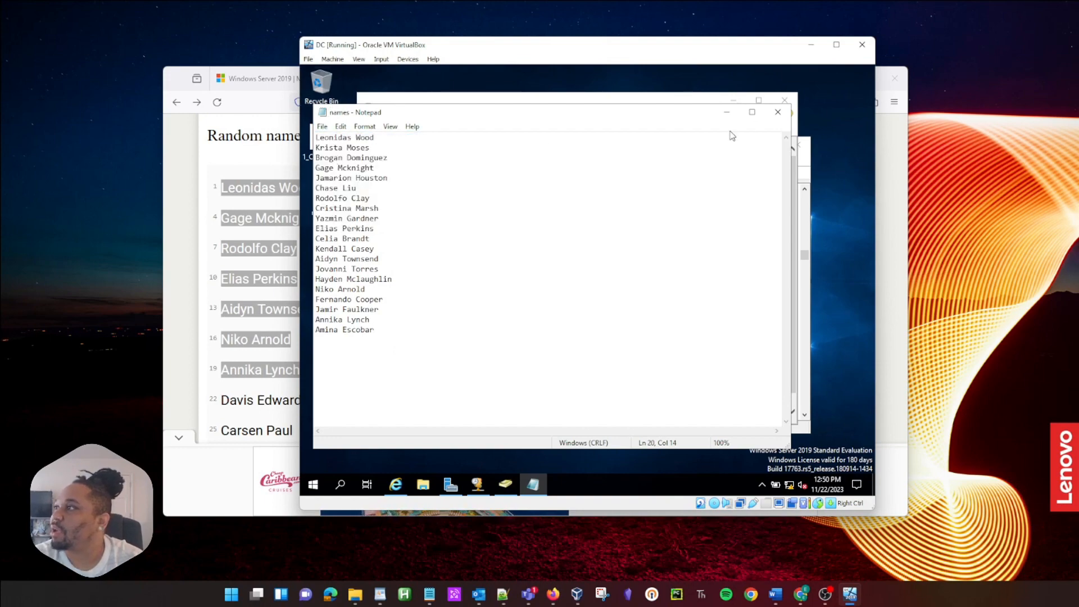
pyautogui.click(778, 112)
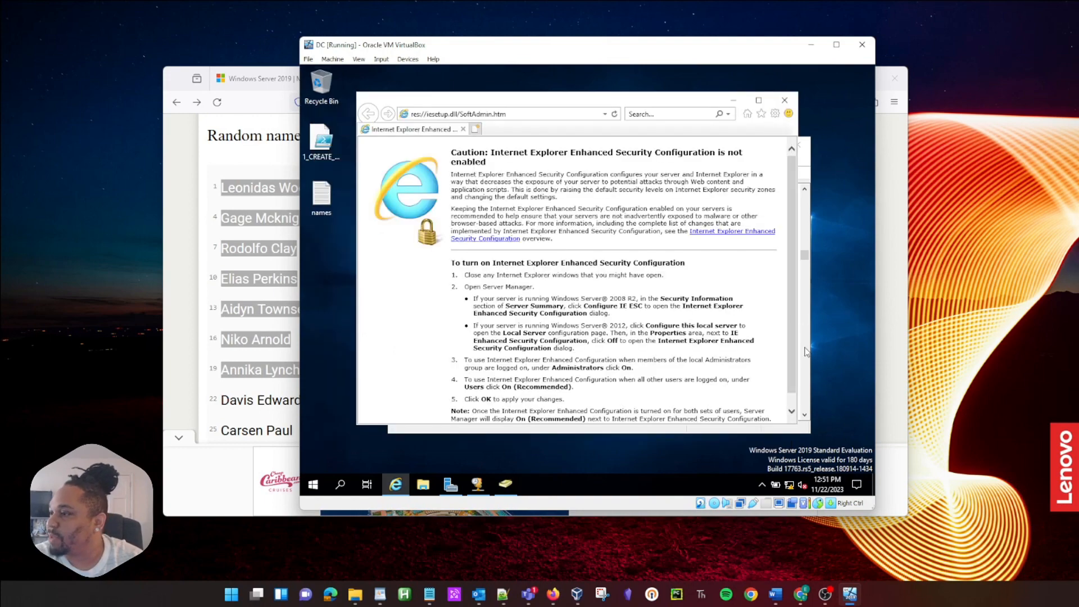
# Step: Search 'power' in the guest Start menu and run Windows PowerShell ISE as administrator, approving UAC
pyautogui.click(324, 482)
pyautogui.write('powerr')
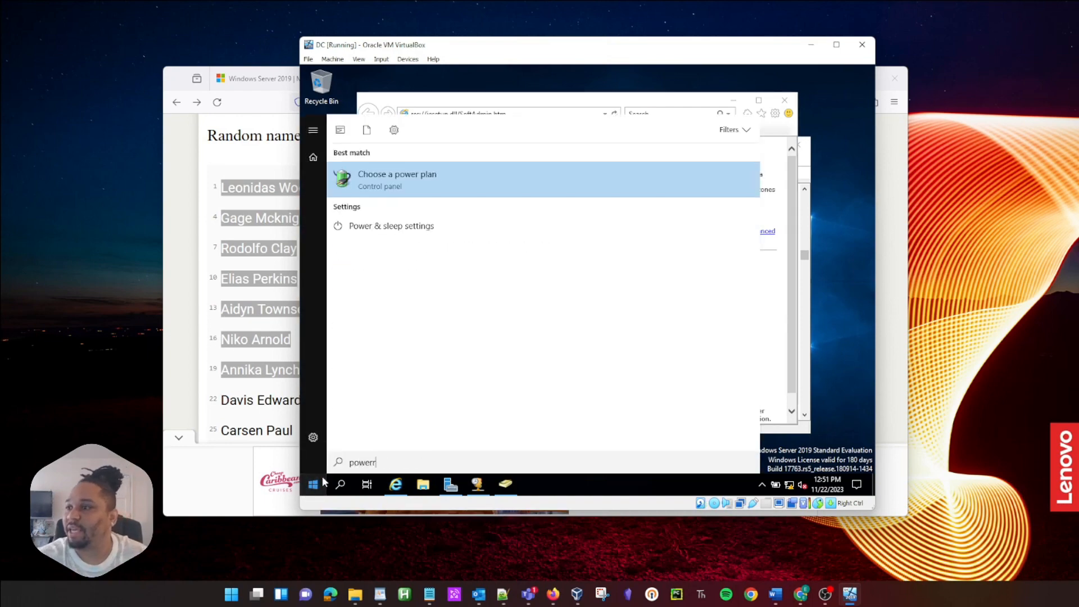
pyautogui.press('BackSpace')
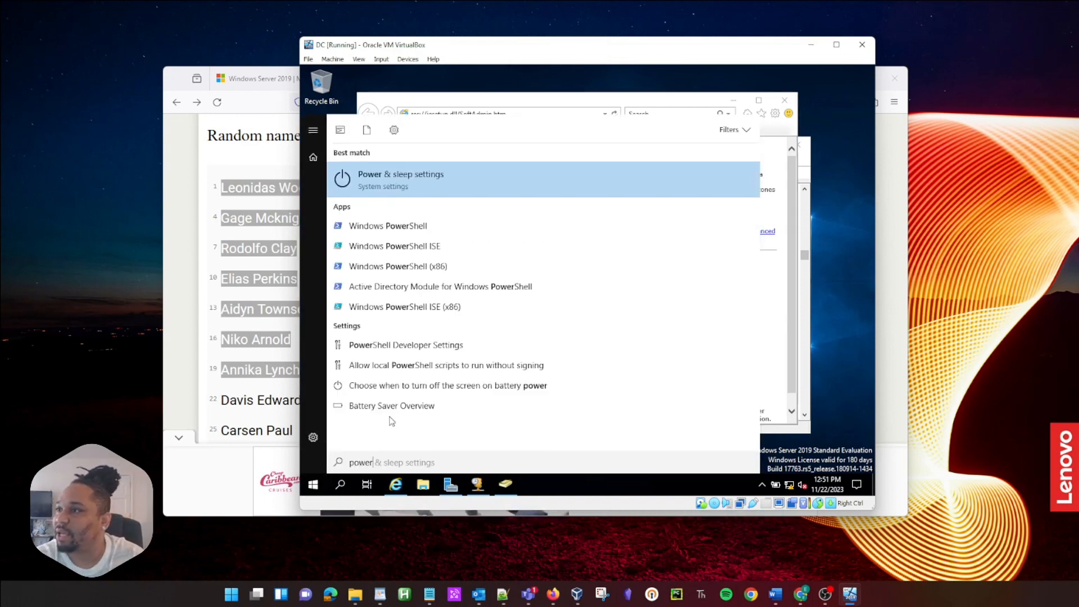
pyautogui.rightClick(440, 251)
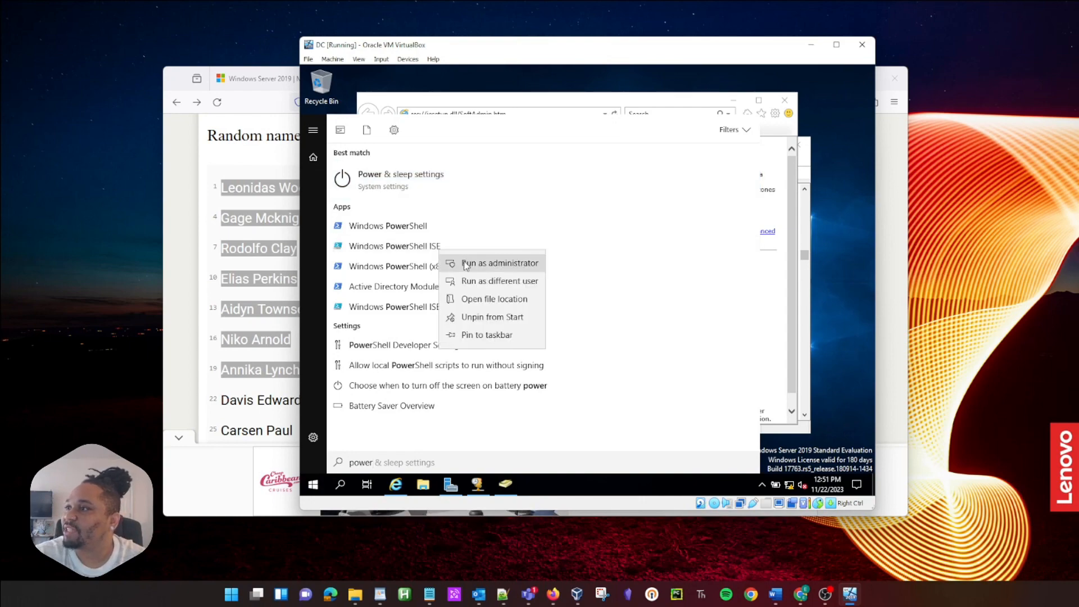
pyautogui.click(471, 264)
pyautogui.click(549, 346)
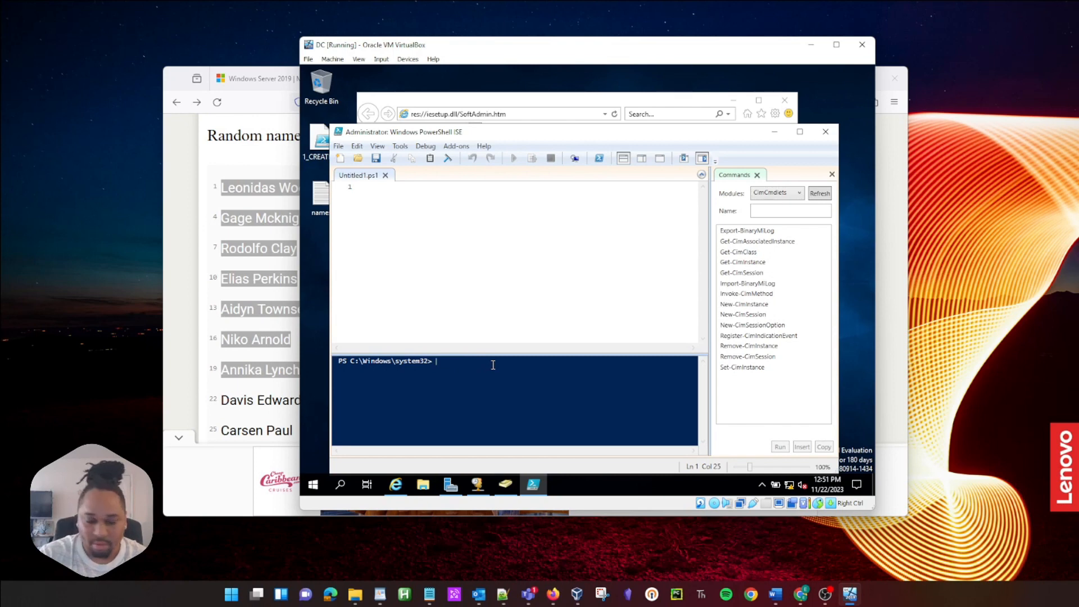
# Step: Change the ISE console directory to C:\Users\madmin\Desktop
pyautogui.write('cd')
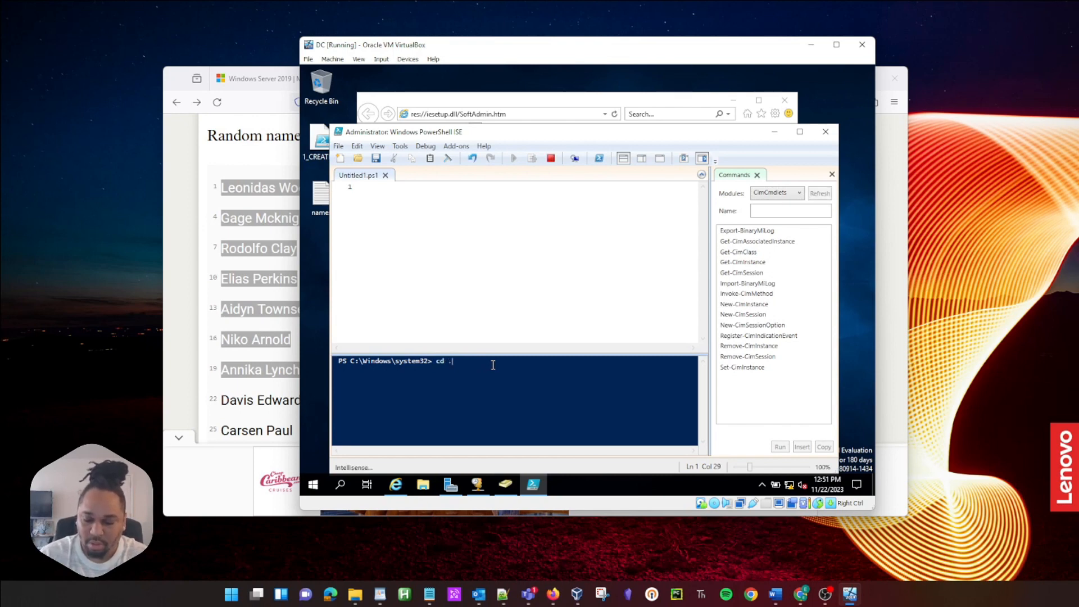
pyautogui.write(' ../..')
pyautogui.press('Return')
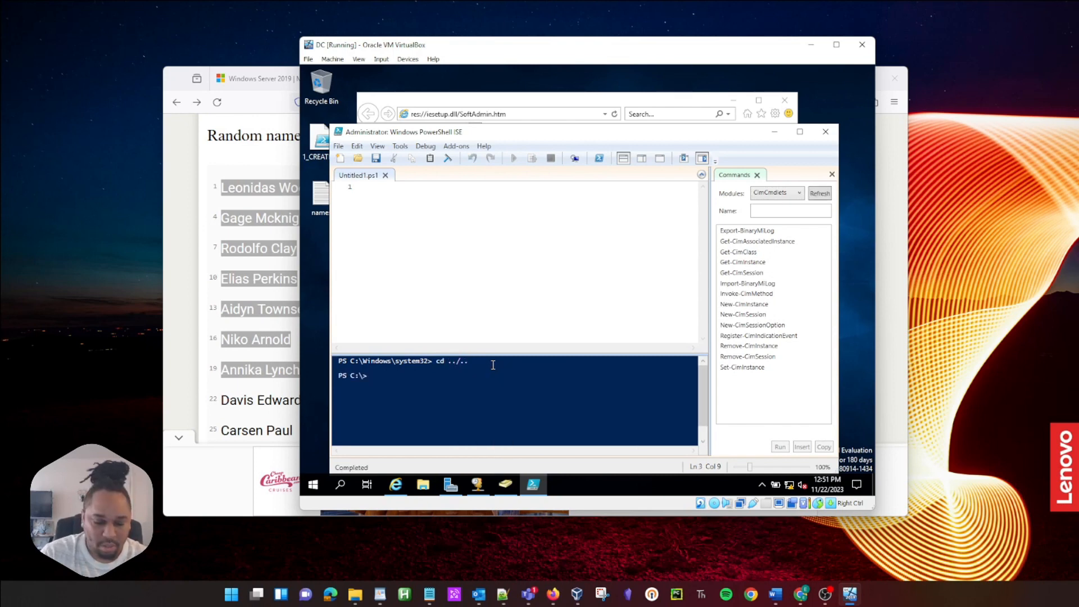
pyautogui.write('cd us')
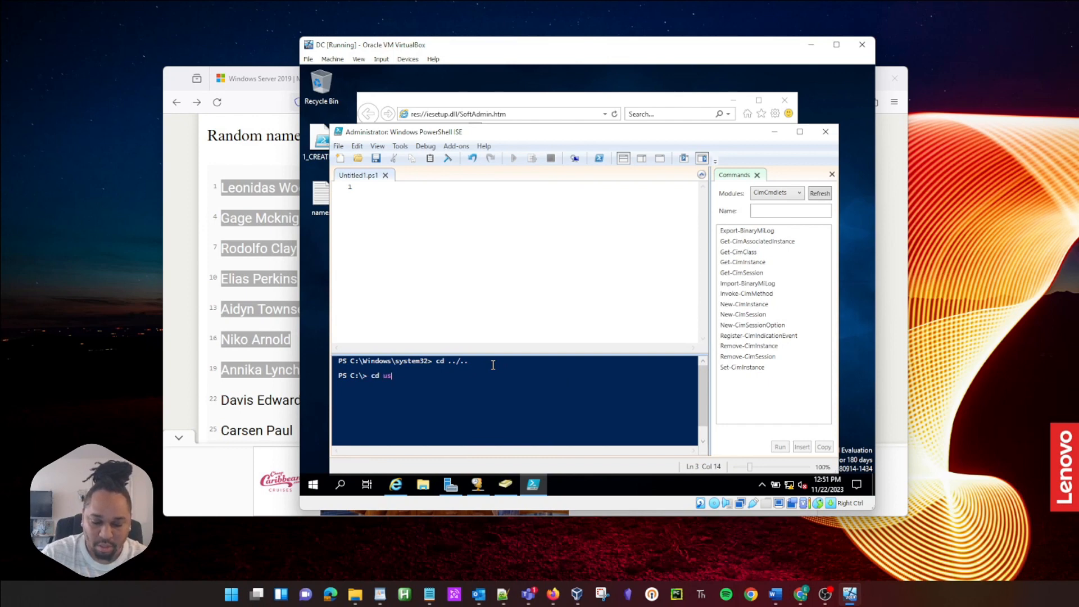
pyautogui.write('er')
pyautogui.press('Tab')
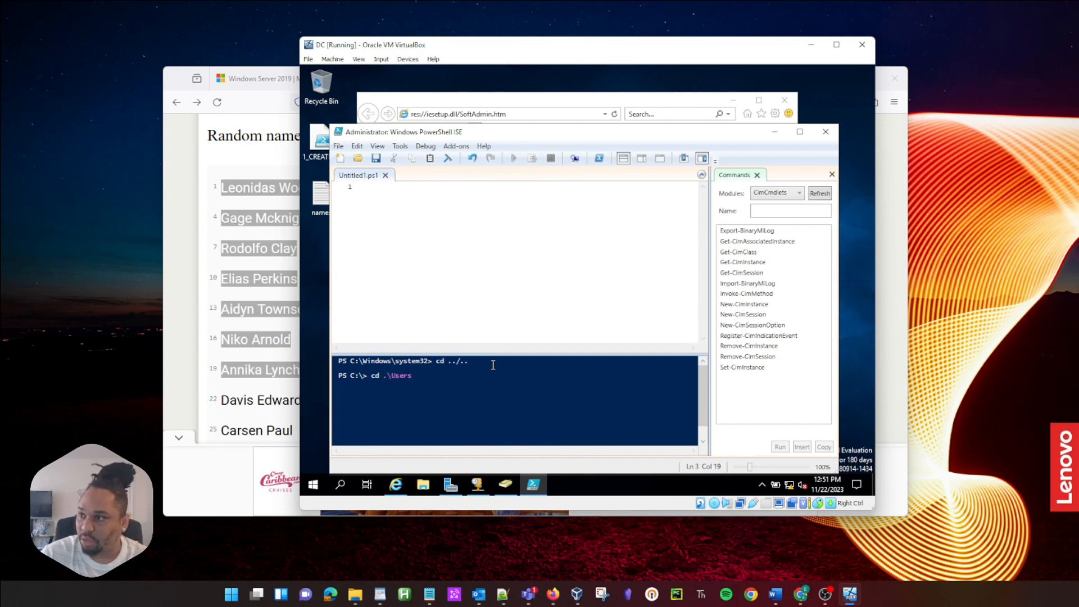
pyautogui.write('\\m')
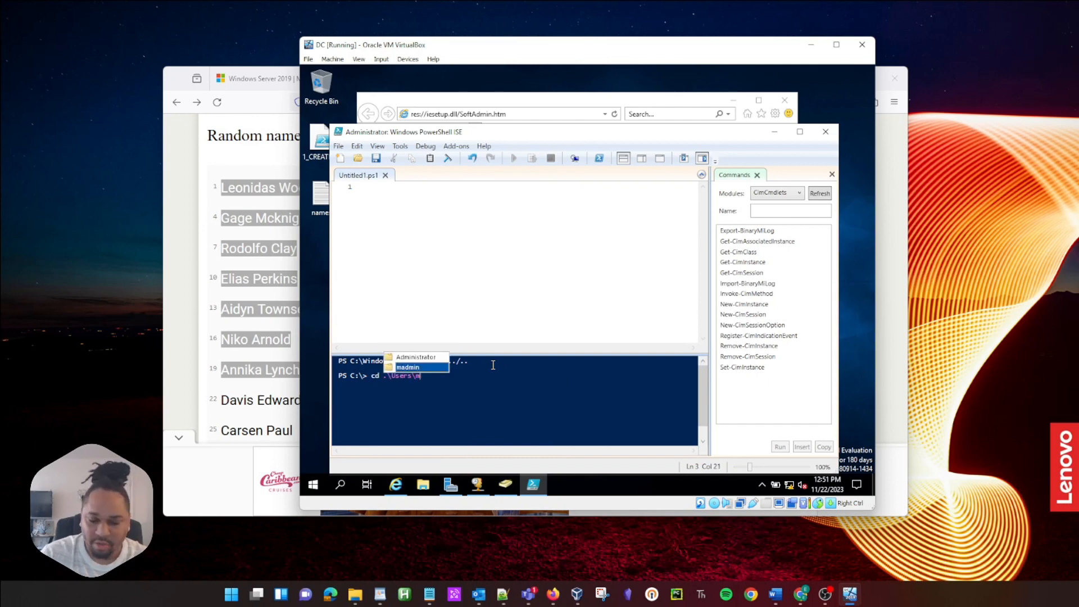
pyautogui.press('Tab')
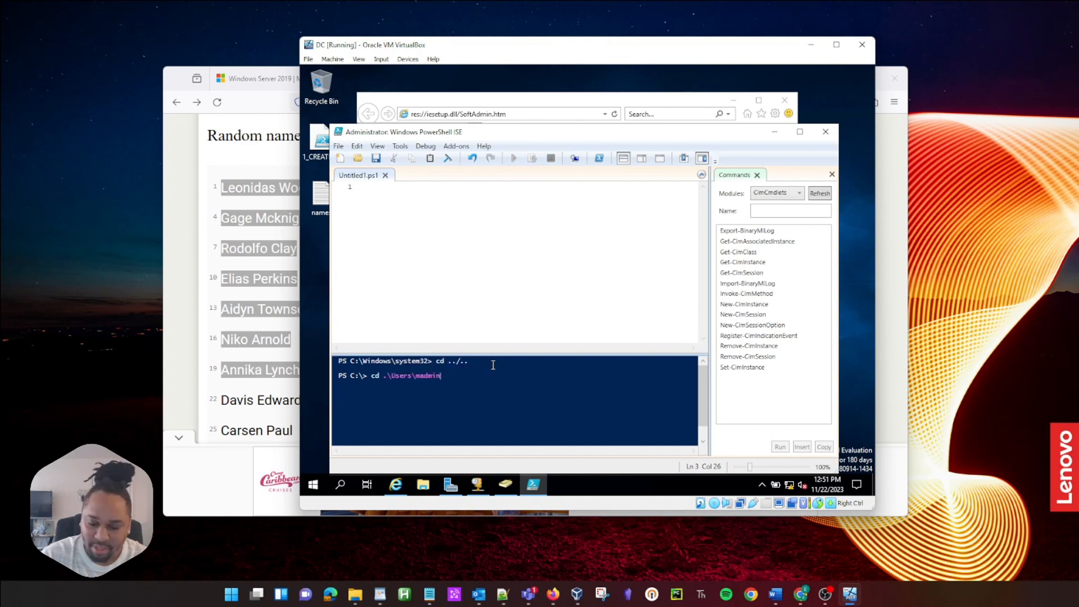
pyautogui.write('\\Desktop')
pyautogui.press('Tab')
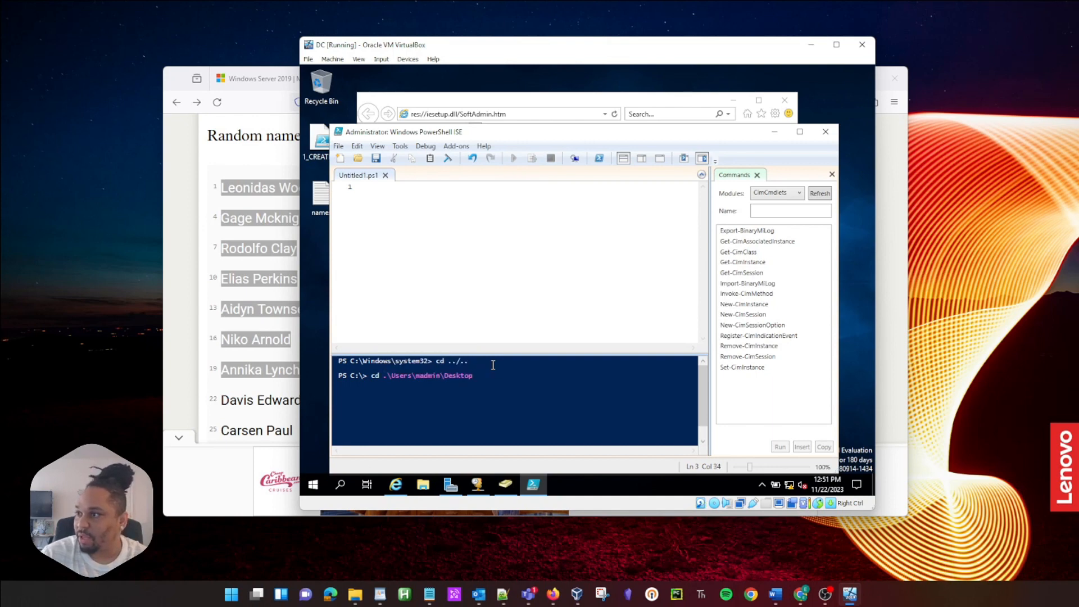
pyautogui.press('Return')
# Step: List the Desktop files and run 1_CREATE_USERS.ps1 to create the domain user accounts
pyautogui.write('ls')
pyautogui.press('Return')
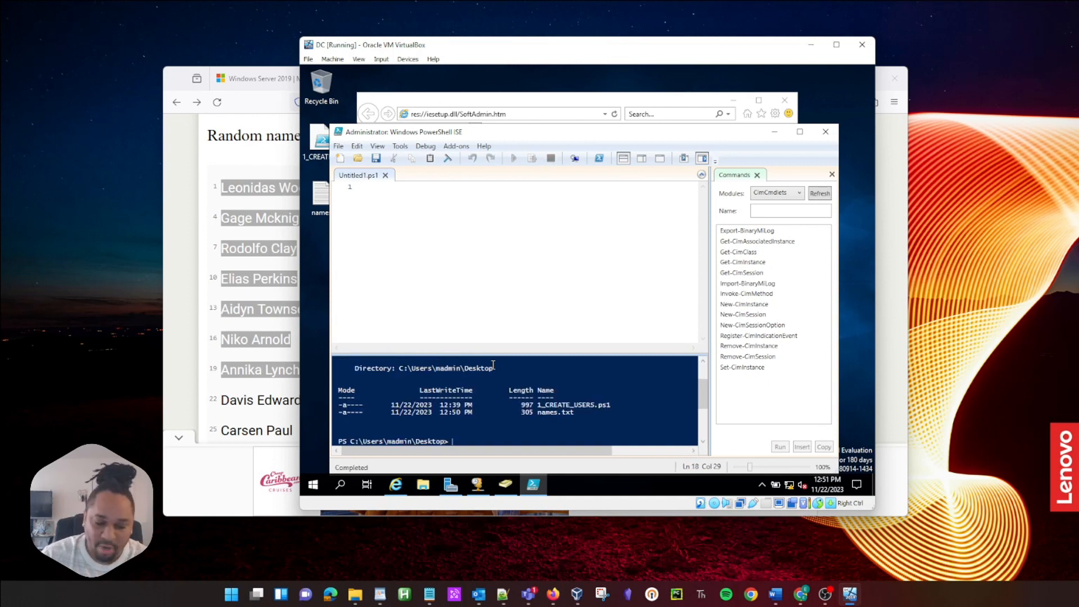
pyautogui.write('ls')
pyautogui.press('Tab')
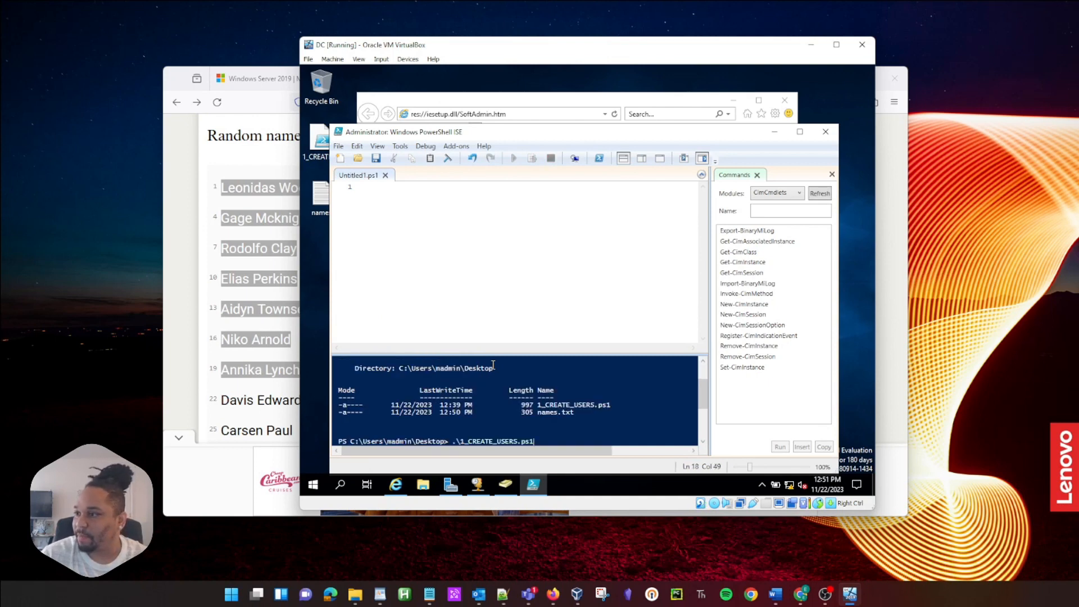
pyautogui.press('Return')
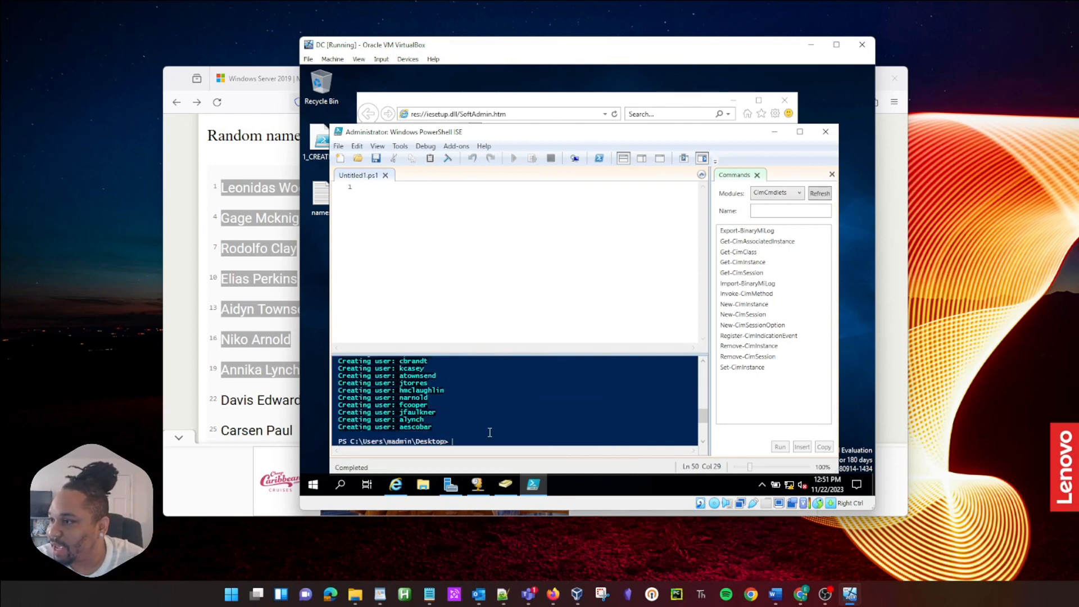
# Step: Close PowerShell ISE, open Active Directory Users and Computers and select a user in _USERS
pyautogui.click(834, 133)
pyautogui.click(317, 481)
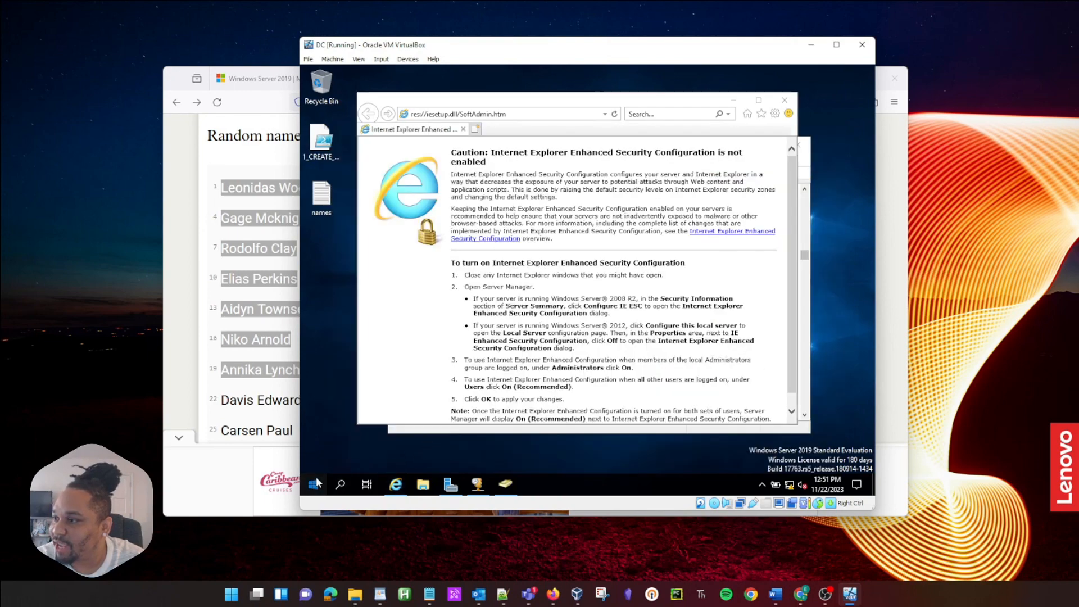
pyautogui.click(507, 483)
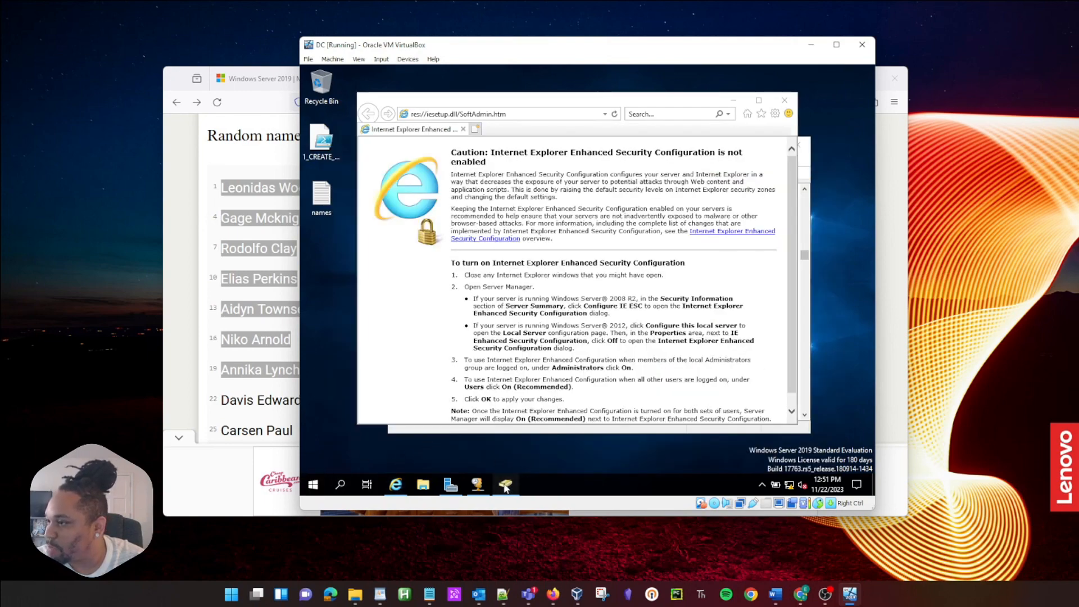
pyautogui.click(227, 184)
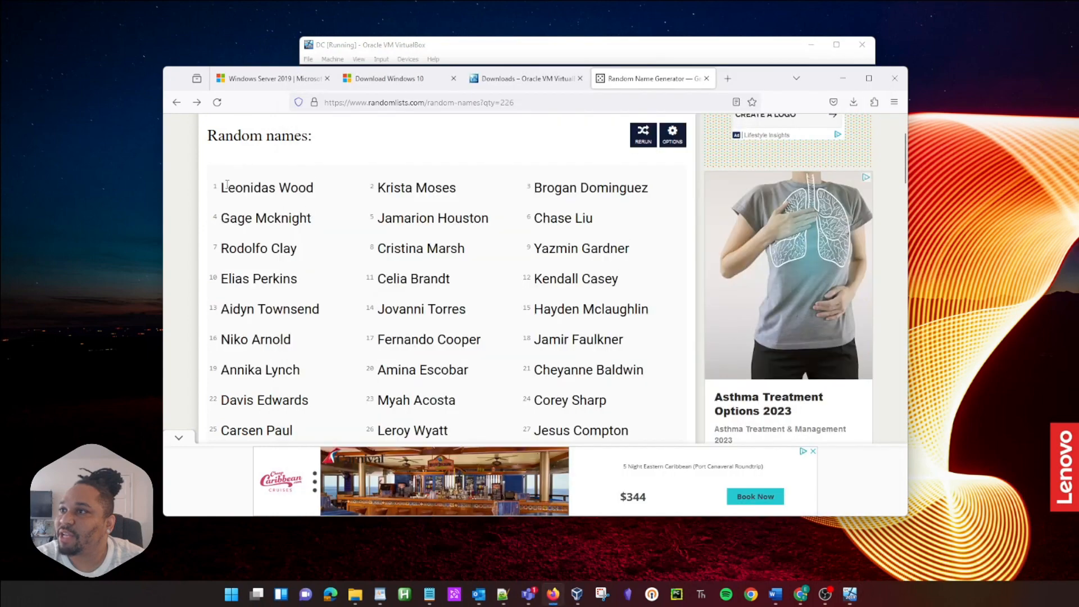
pyautogui.click(503, 49)
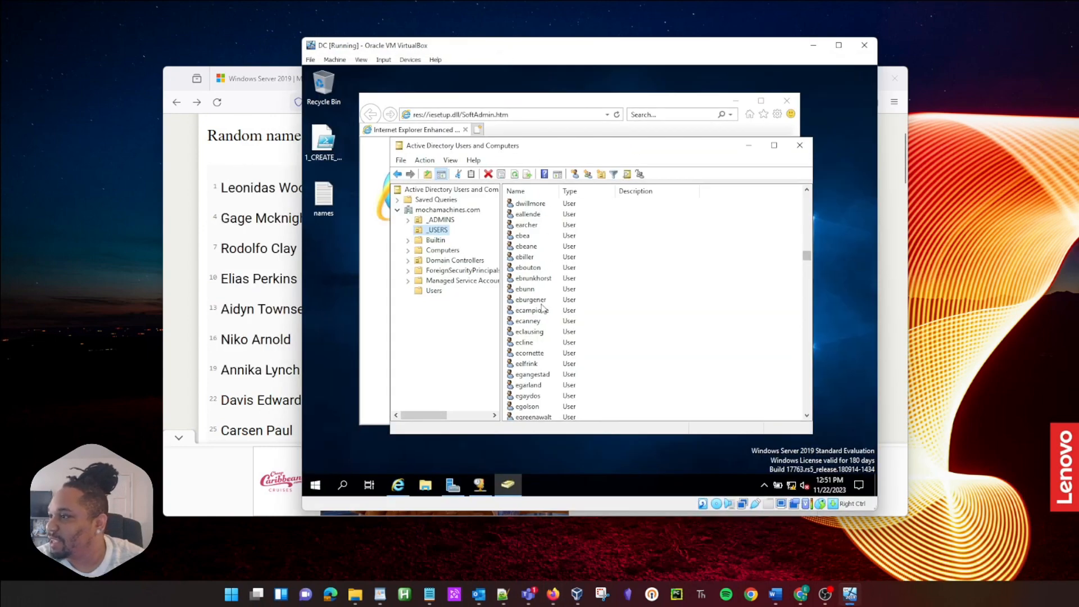
pyautogui.click(531, 322)
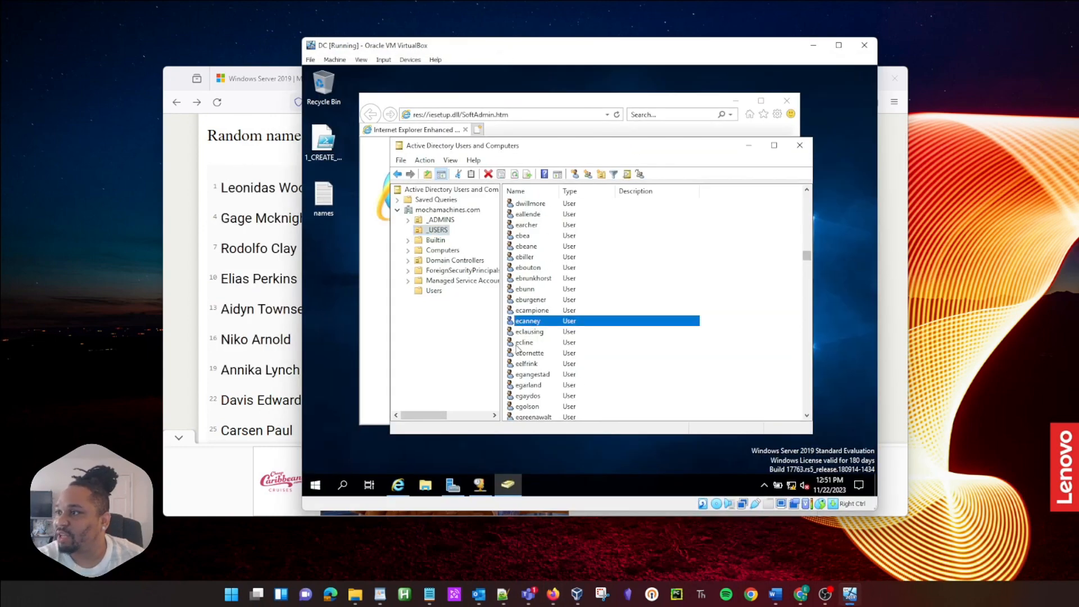
# Step: Find the first generated user and review its General and Account properties
pyautogui.write('lw')
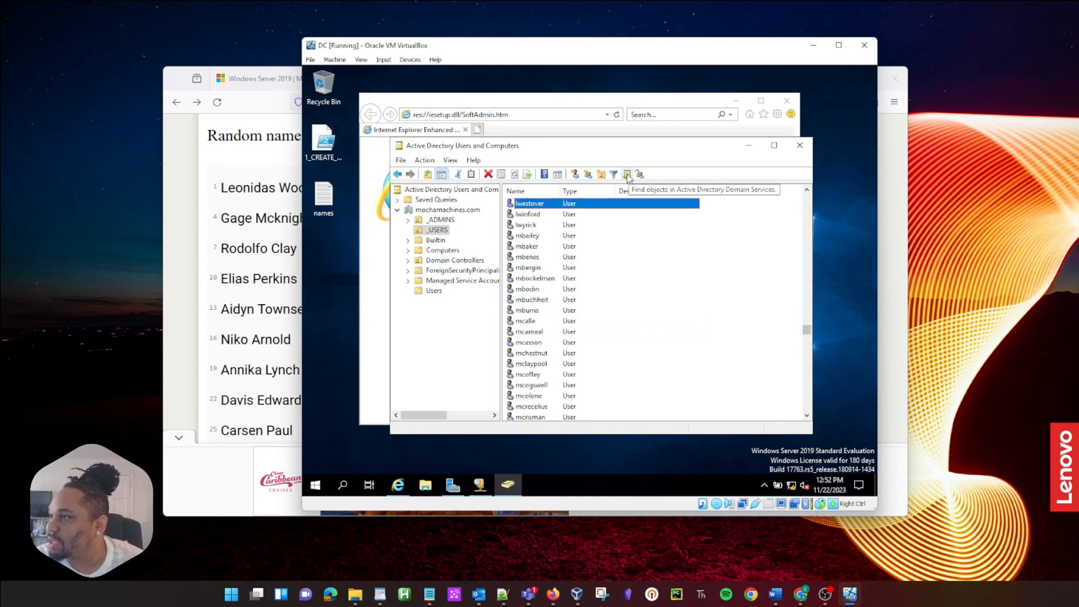
pyautogui.click(627, 175)
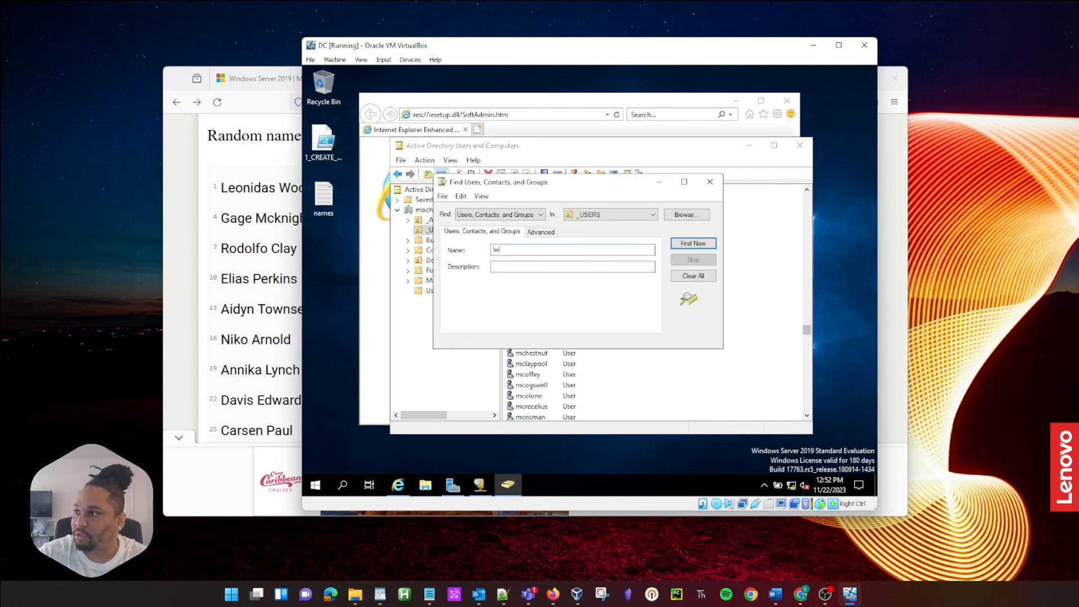
pyautogui.press('Return')
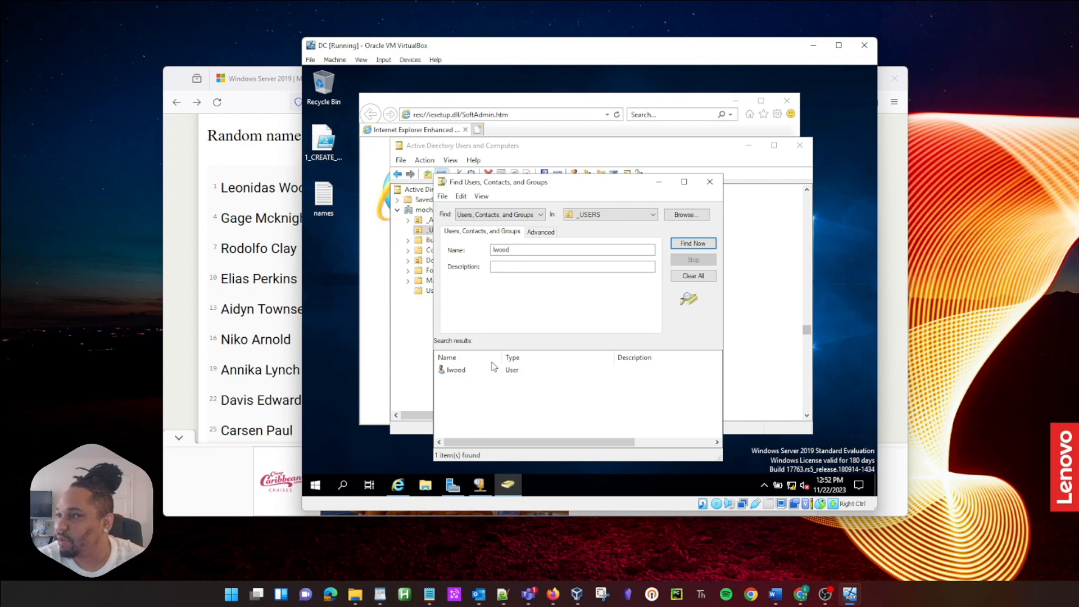
pyautogui.click(469, 370)
pyautogui.doubleClick(462, 370)
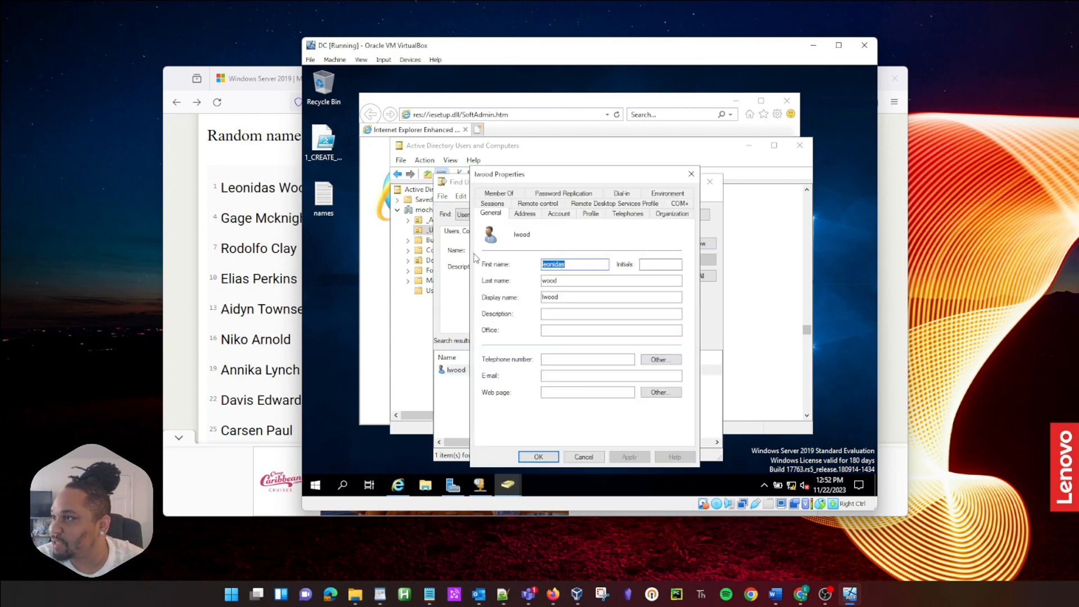
pyautogui.click(576, 280)
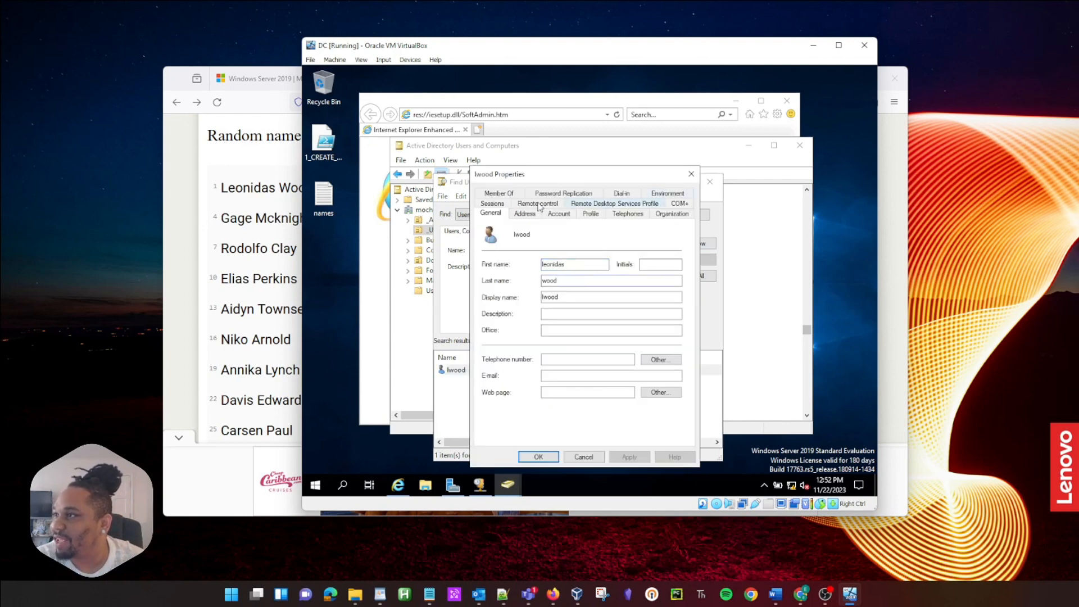
pyautogui.click(559, 216)
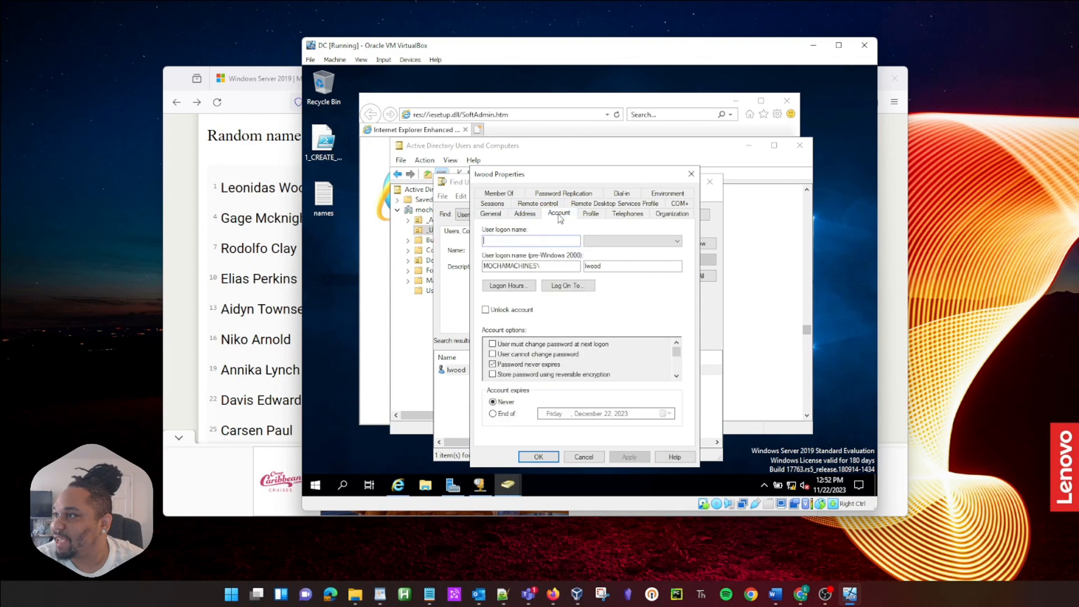
# Step: Close the user properties, the search window and Active Directory Users and Computers
pyautogui.click(691, 174)
pyautogui.click(710, 181)
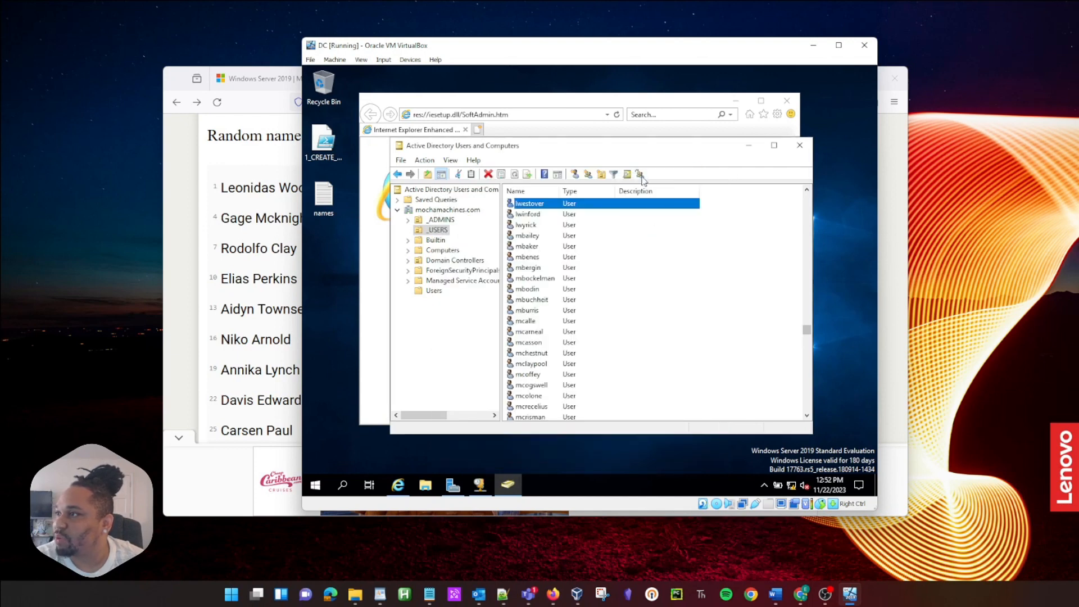
pyautogui.click(799, 146)
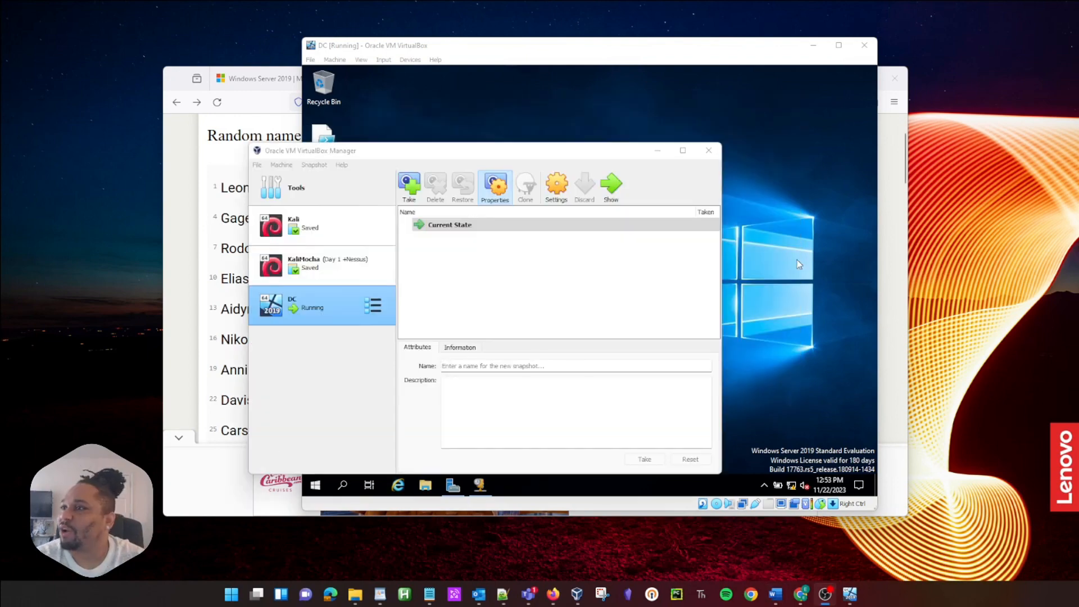
# Step: Start a new VM named CLIENT1 from Windows10.iso with unattended installation skipped
pyautogui.click(288, 167)
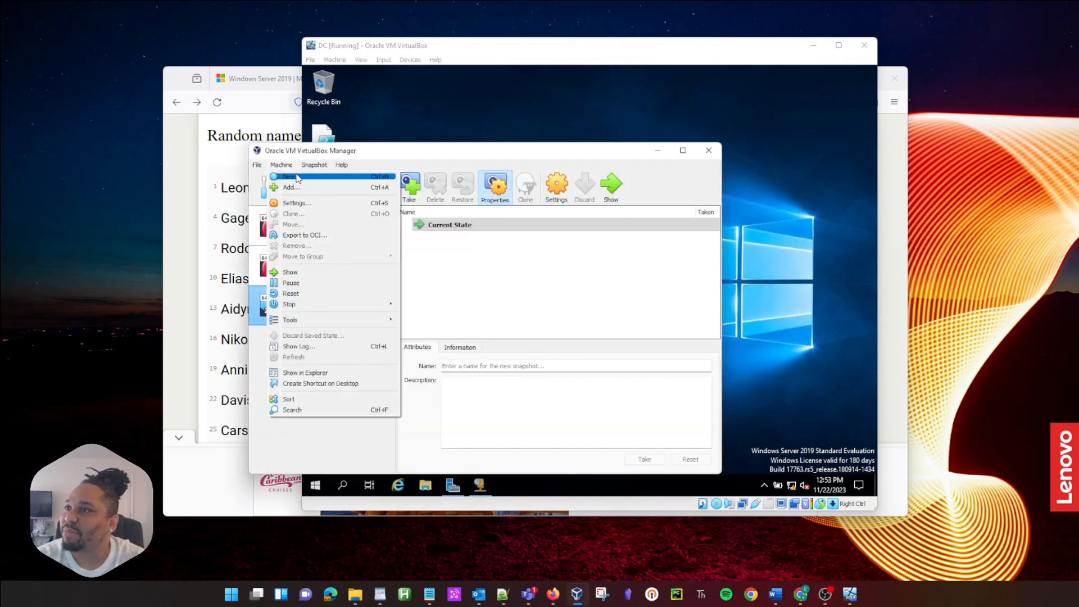
pyautogui.click(298, 178)
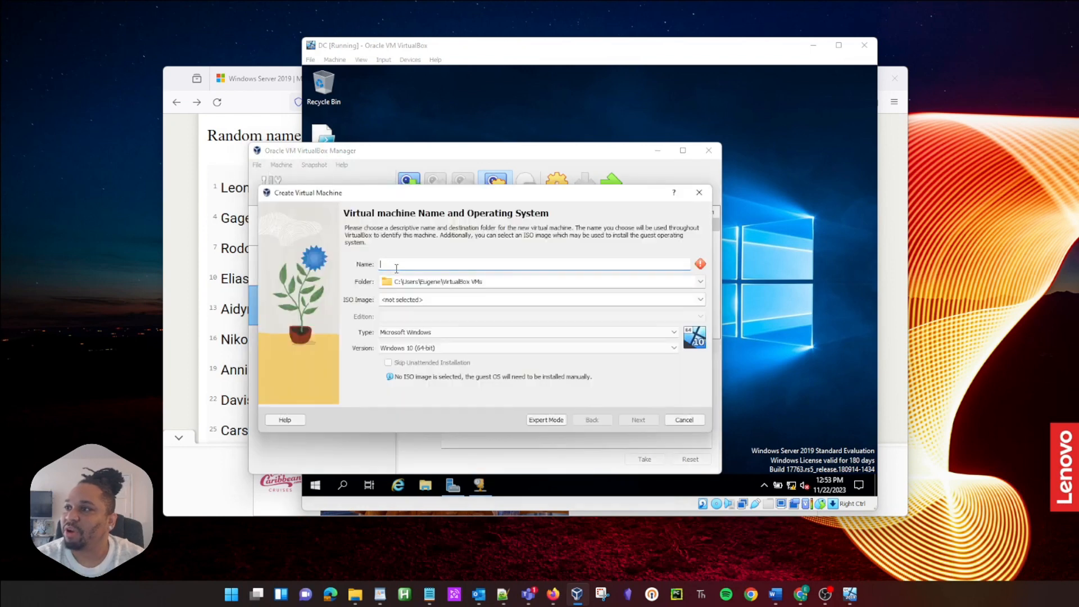
pyautogui.write('CL1')
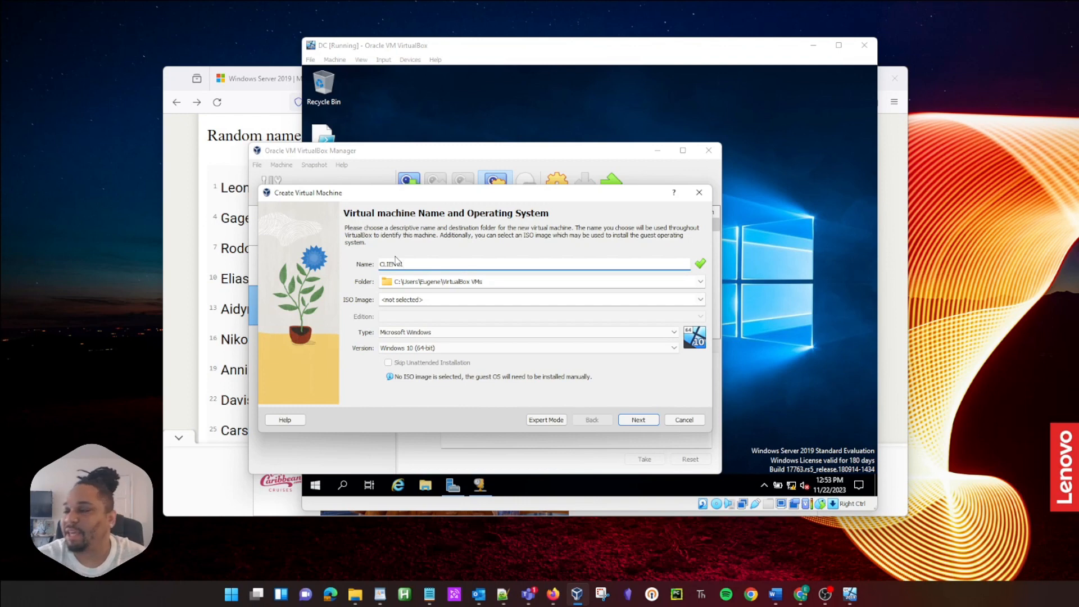
pyautogui.click(451, 298)
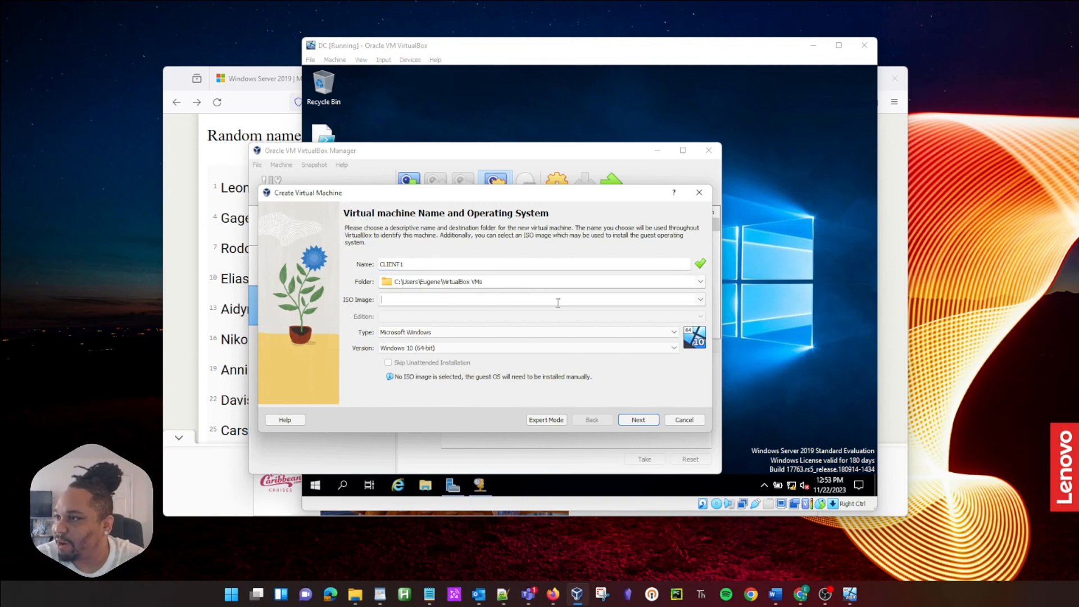
pyautogui.click(701, 300)
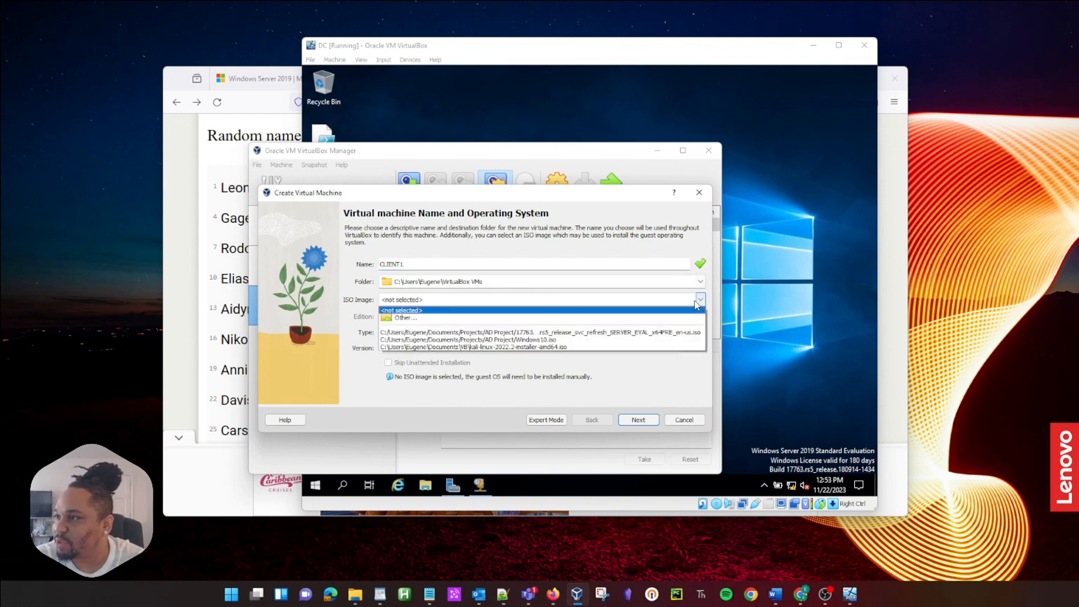
pyautogui.click(565, 341)
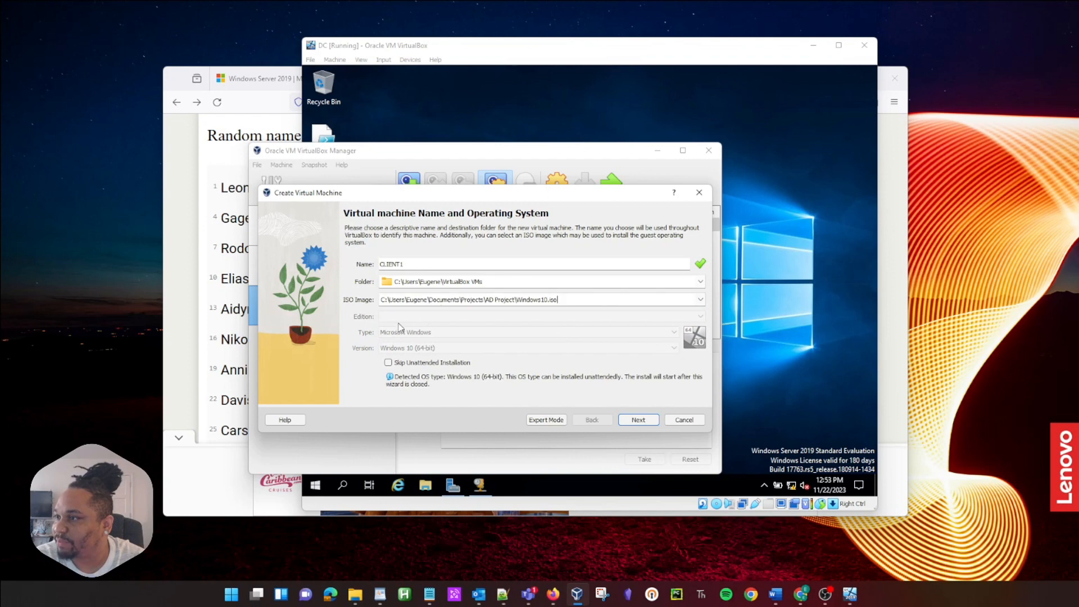
pyautogui.click(387, 362)
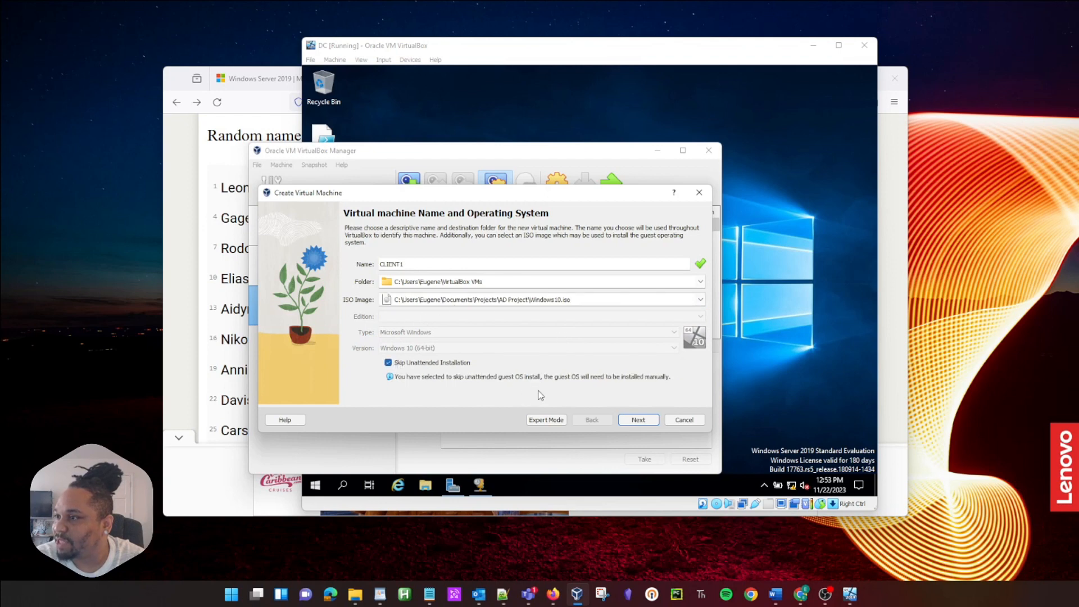
pyautogui.click(635, 420)
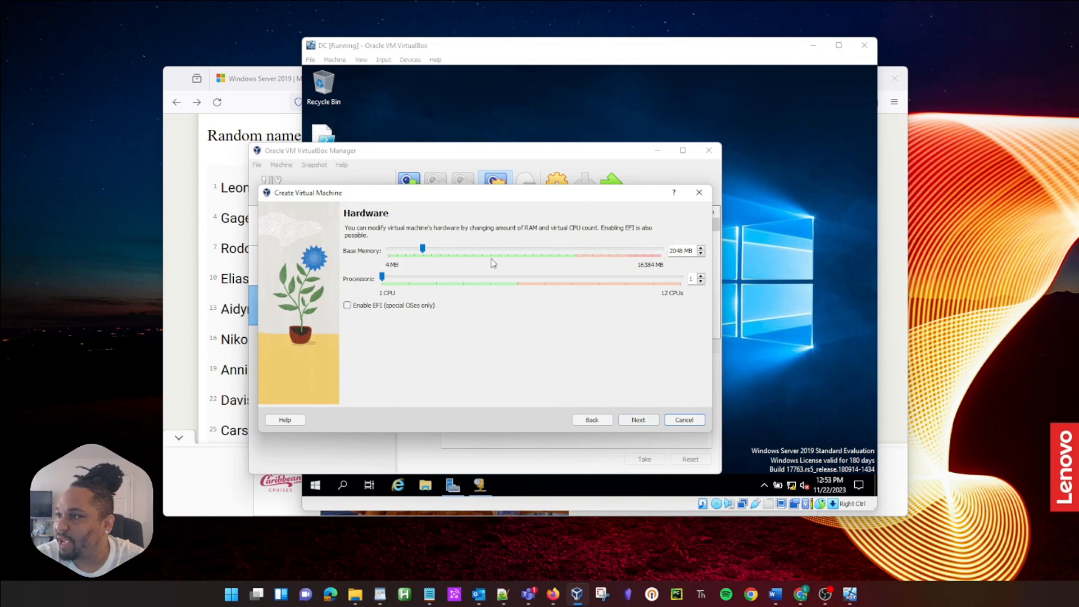
# Step: Give CLIENT1 2 processors, keep the 50 GB disk, finish and start the machine
pyautogui.moveTo(381, 276); pyautogui.dragTo(402, 280)
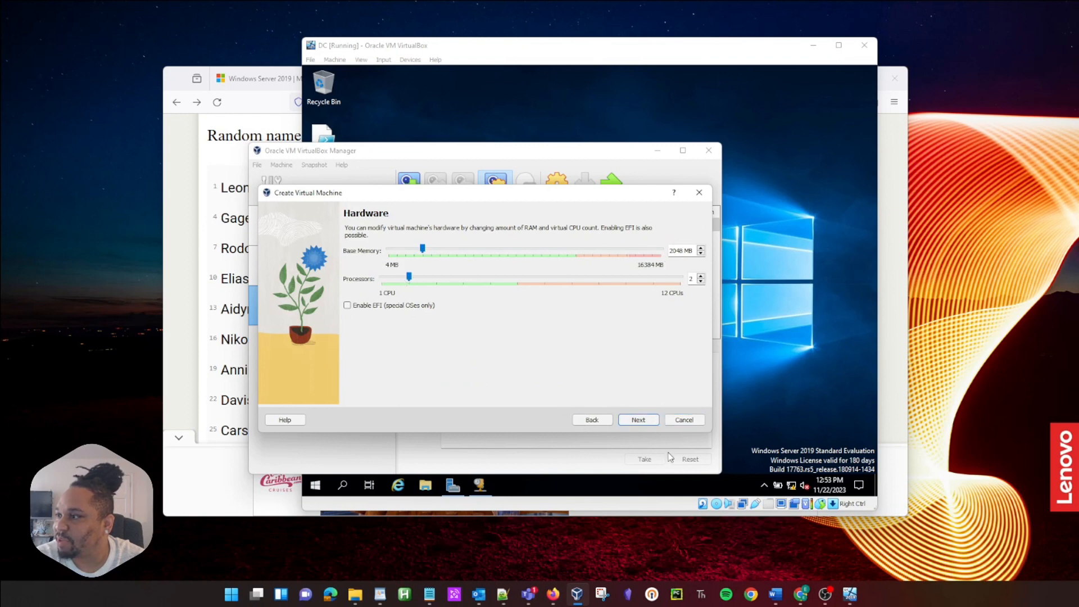
pyautogui.click(638, 421)
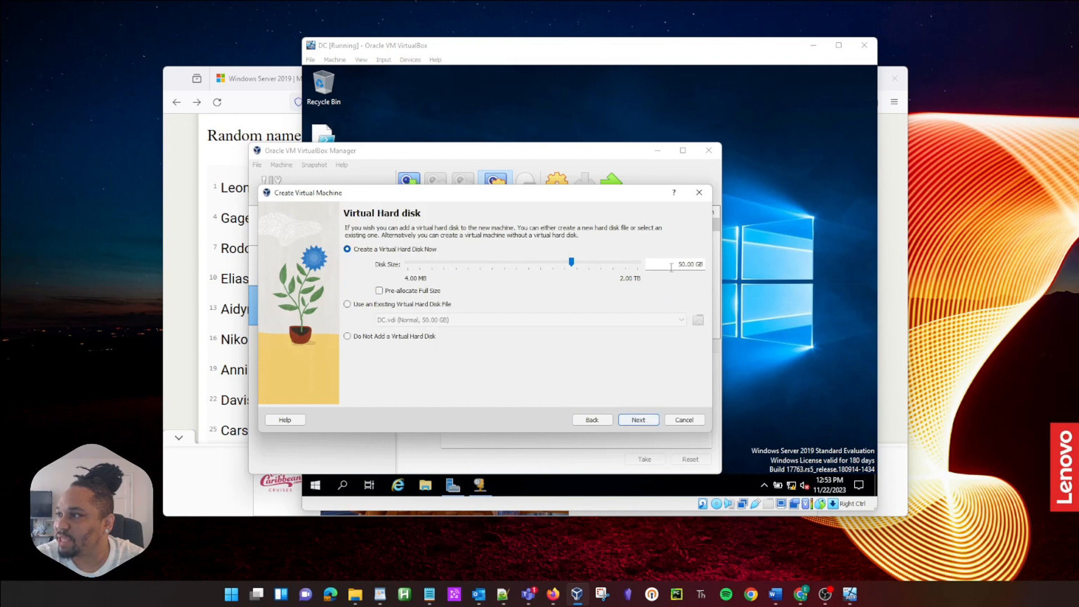
pyautogui.click(633, 422)
pyautogui.click(637, 420)
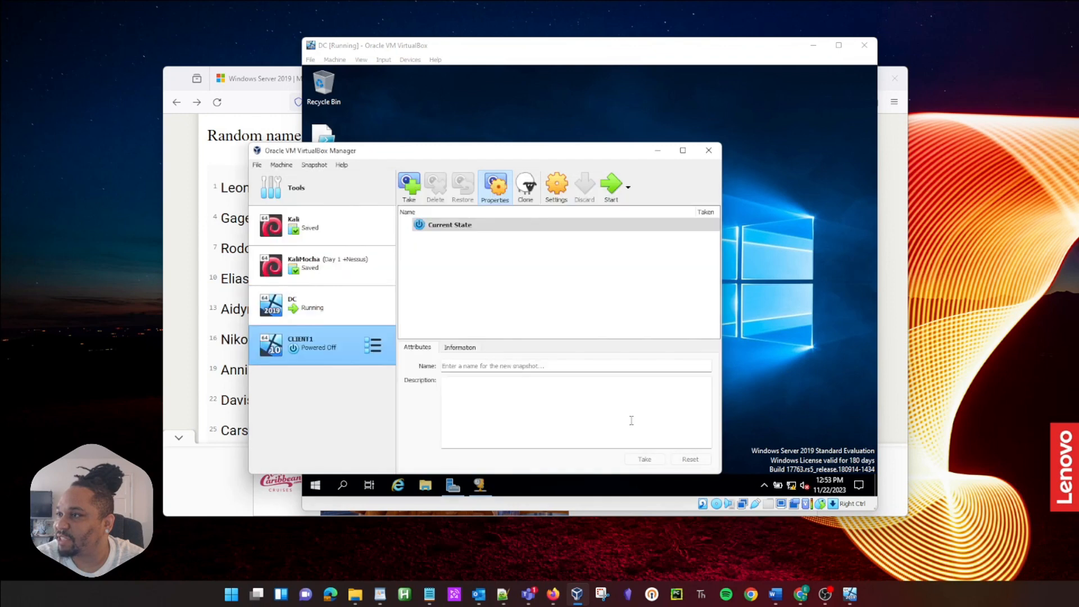
pyautogui.click(611, 185)
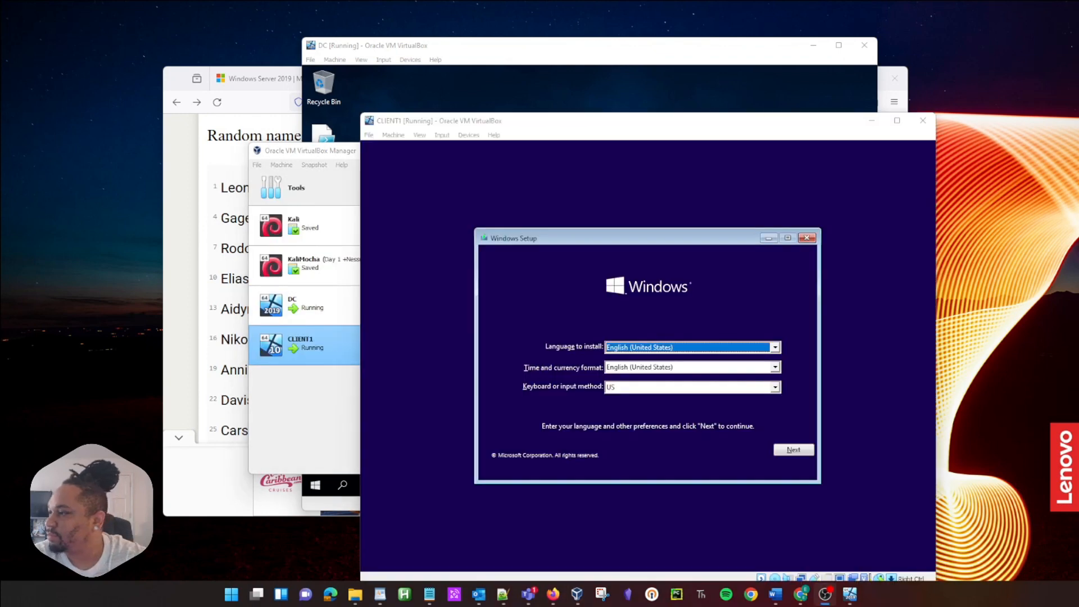
# Step: Accept the English language settings and begin Windows Setup without a product key
pyautogui.click(785, 453)
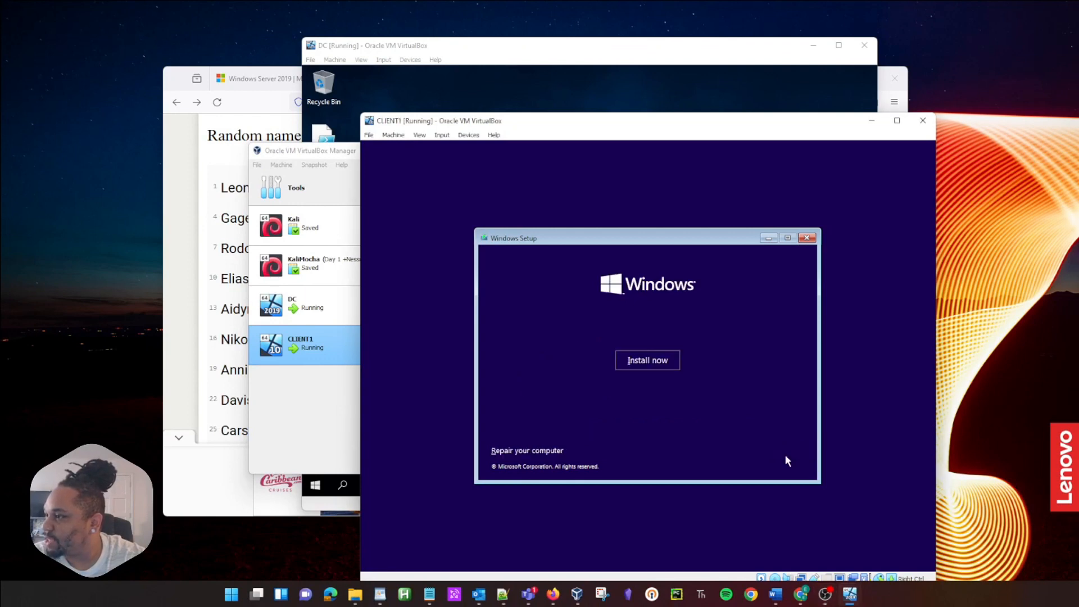
pyautogui.click(628, 359)
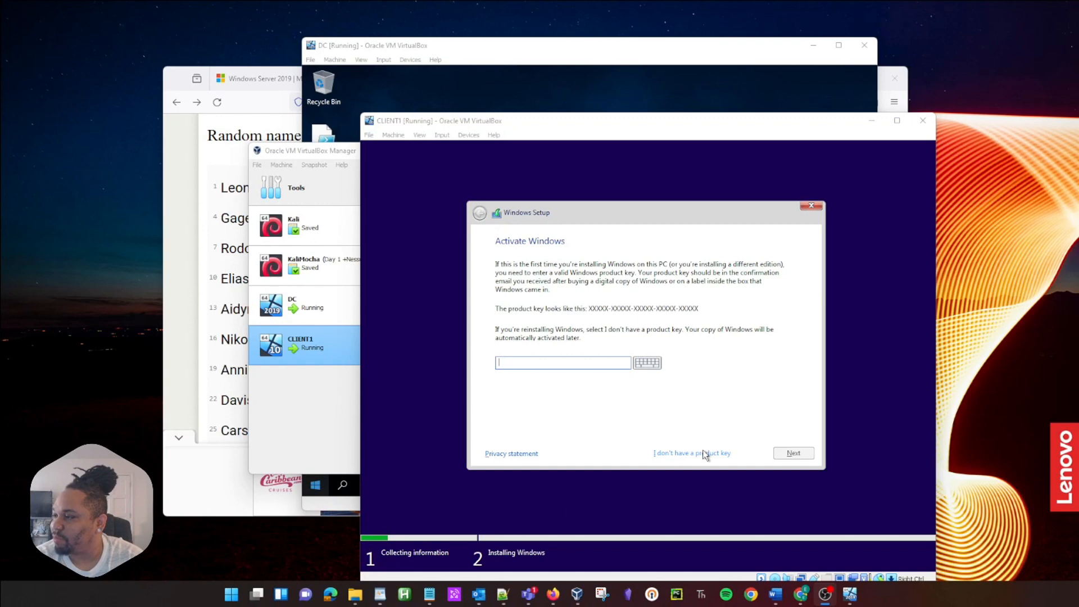
pyautogui.click(705, 453)
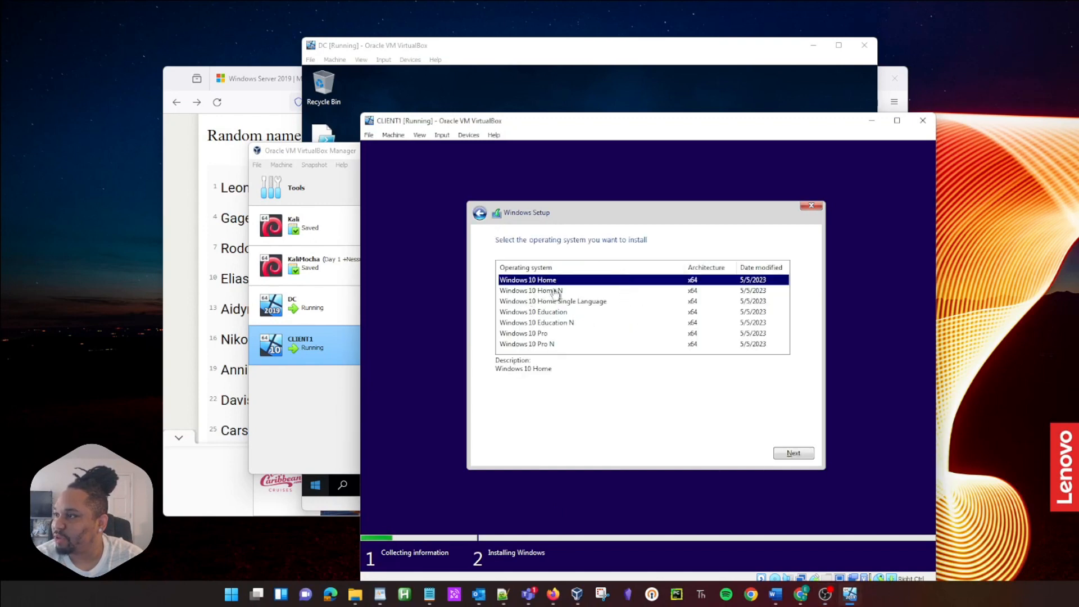
# Step: Choose Windows 10 Pro, accept the license, and custom-install onto the unallocated 50 GB drive
pyautogui.click(560, 334)
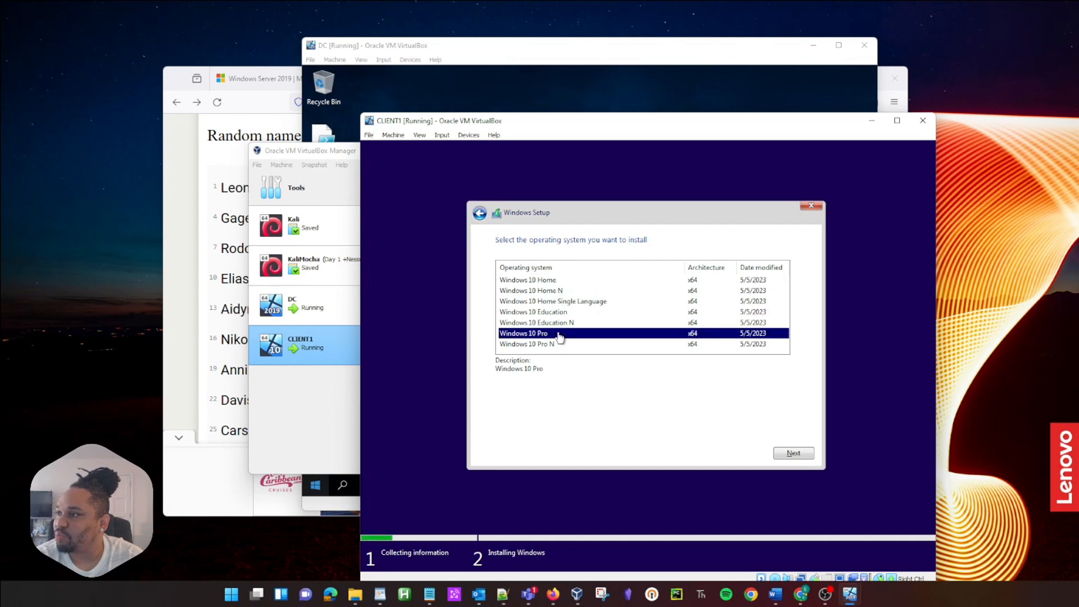
pyautogui.click(800, 453)
pyautogui.click(541, 427)
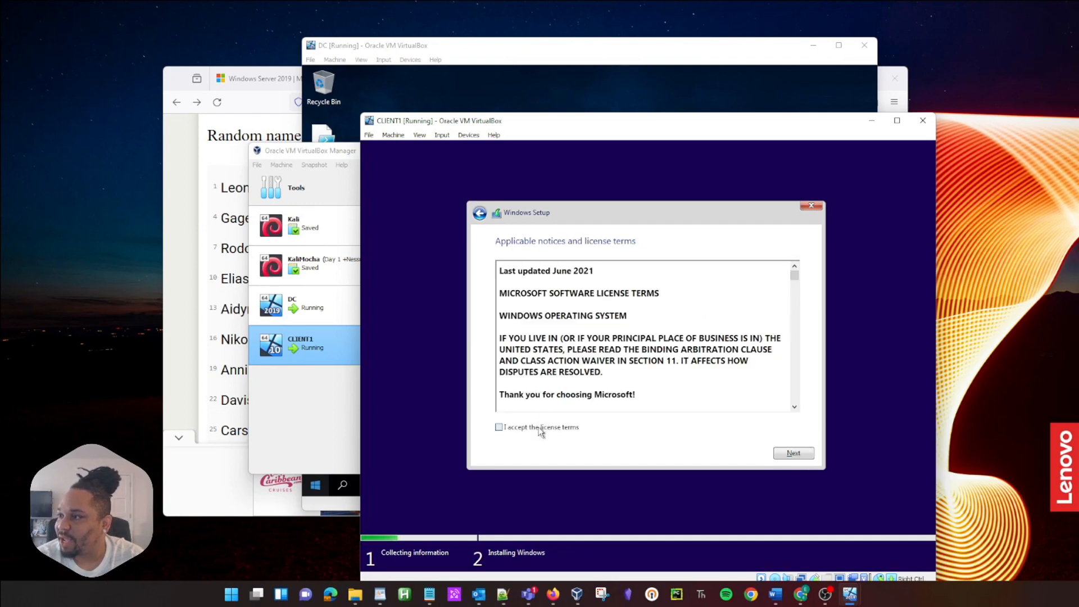
pyautogui.click(793, 451)
pyautogui.click(597, 338)
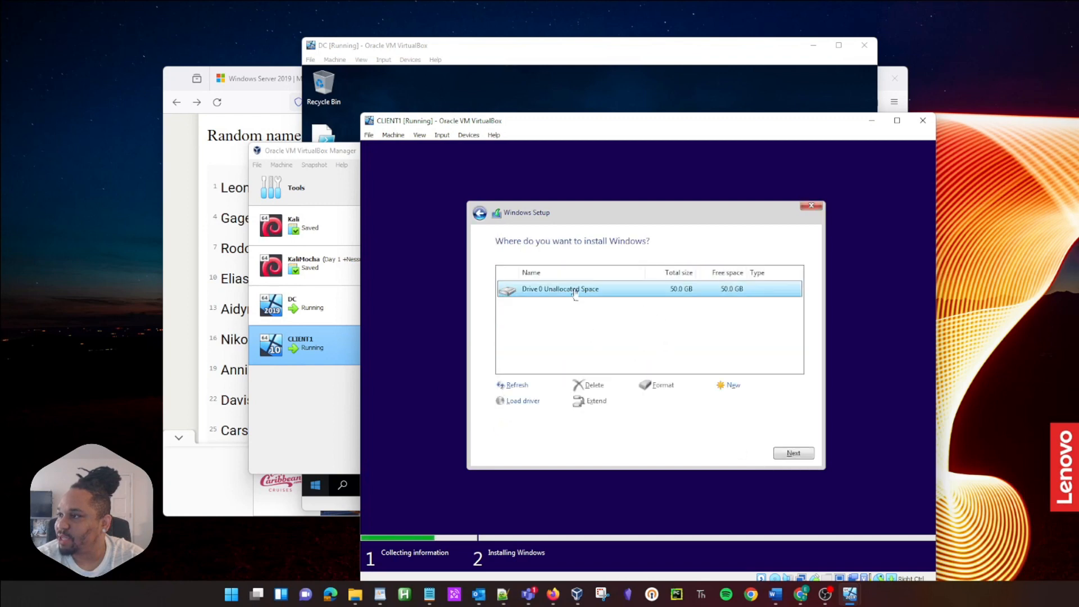
pyautogui.click(794, 453)
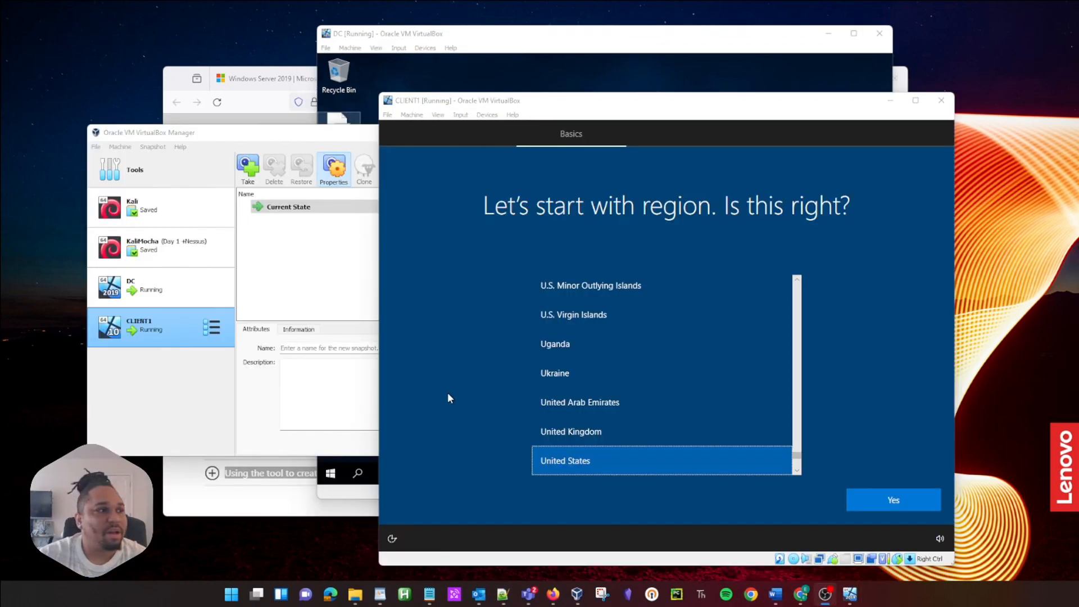
# Step: Confirm United States region and US keyboard, skip a second layout, and bring VirtualBox Manager forward
pyautogui.click(892, 501)
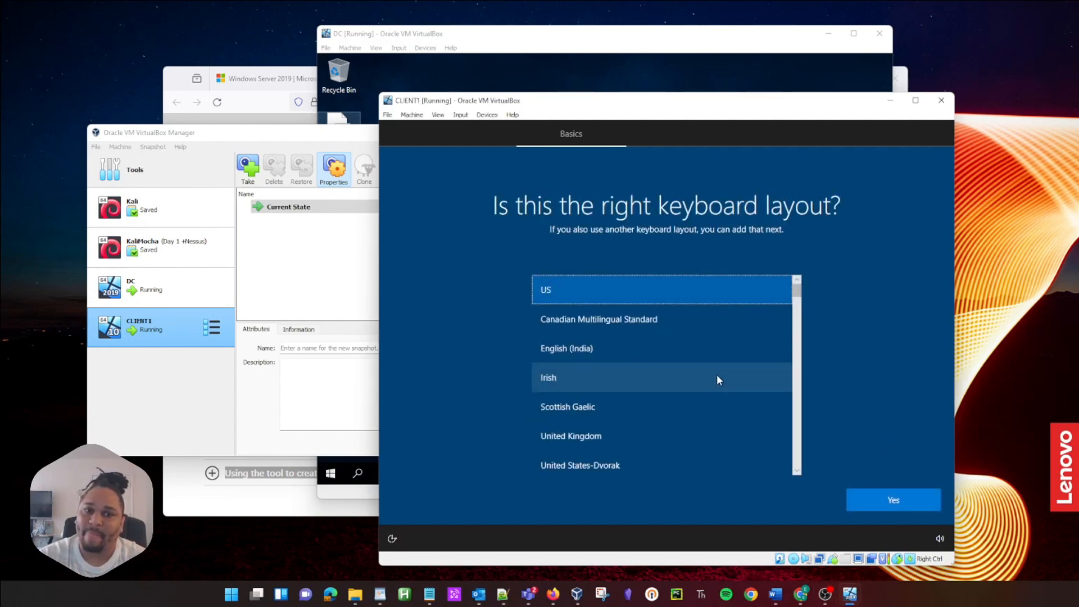
pyautogui.click(882, 498)
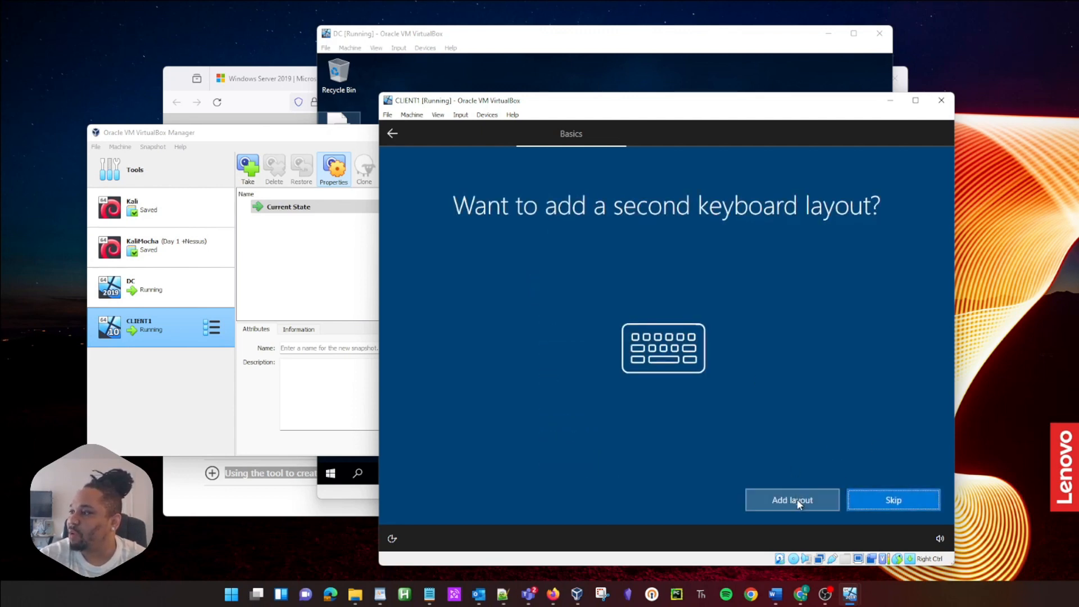
pyautogui.click(909, 498)
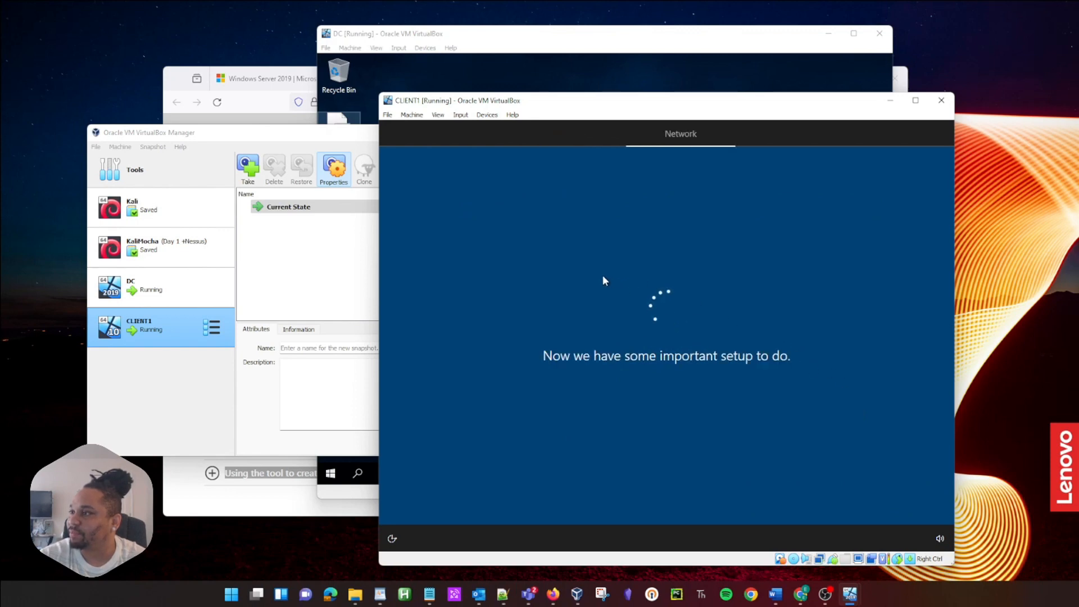
pyautogui.click(379, 386)
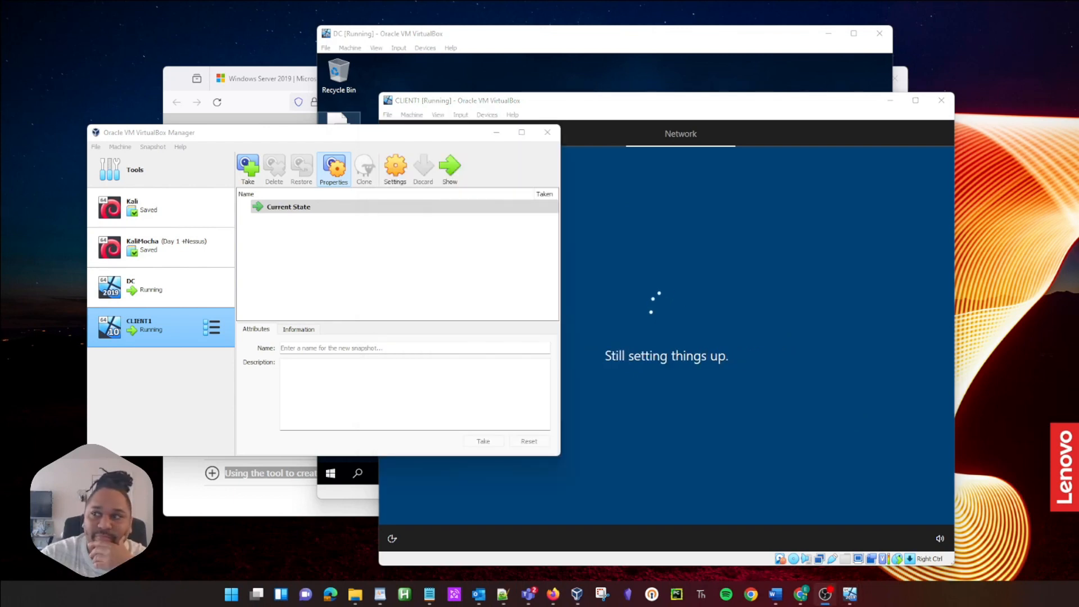
# Step: Set CLIENT1's Shared Clipboard and Drag'n'Drop to Bidirectional under General > Advanced and save
pyautogui.click(395, 172)
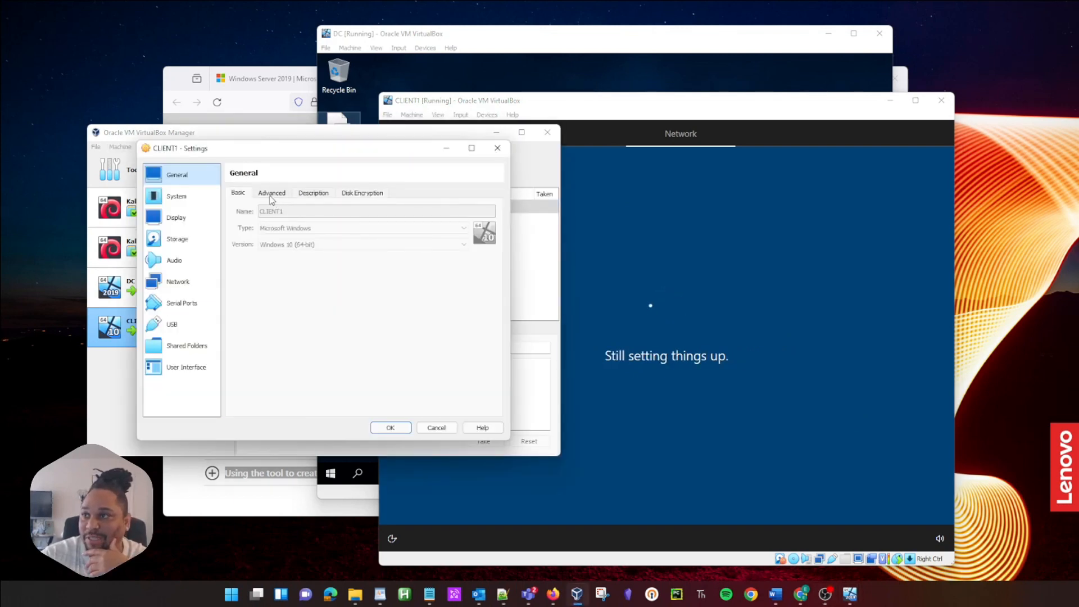
pyautogui.click(272, 194)
pyautogui.click(334, 229)
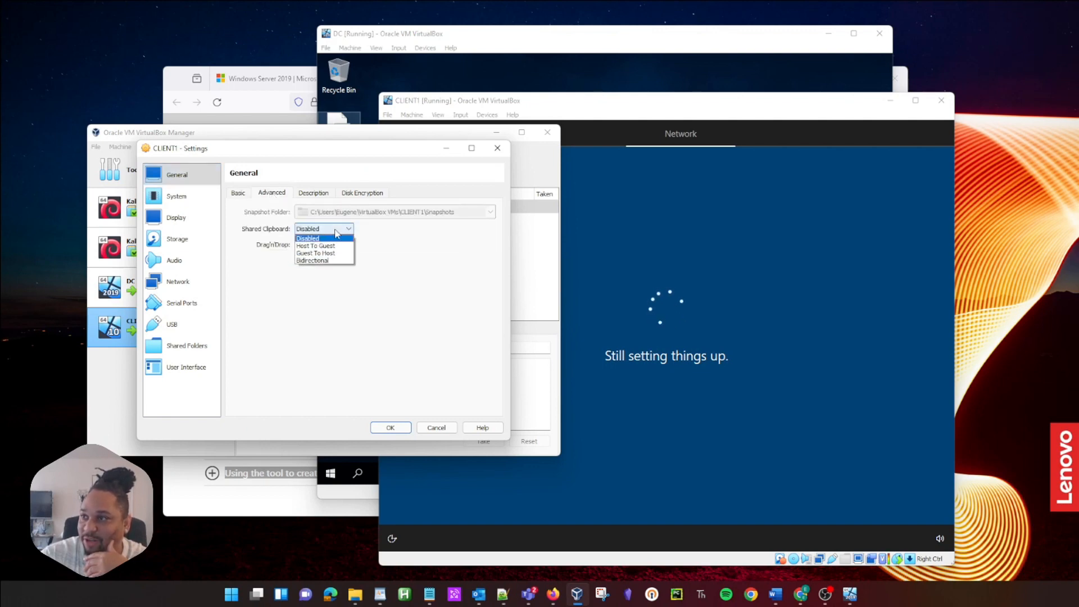
pyautogui.click(313, 260)
pyautogui.click(316, 245)
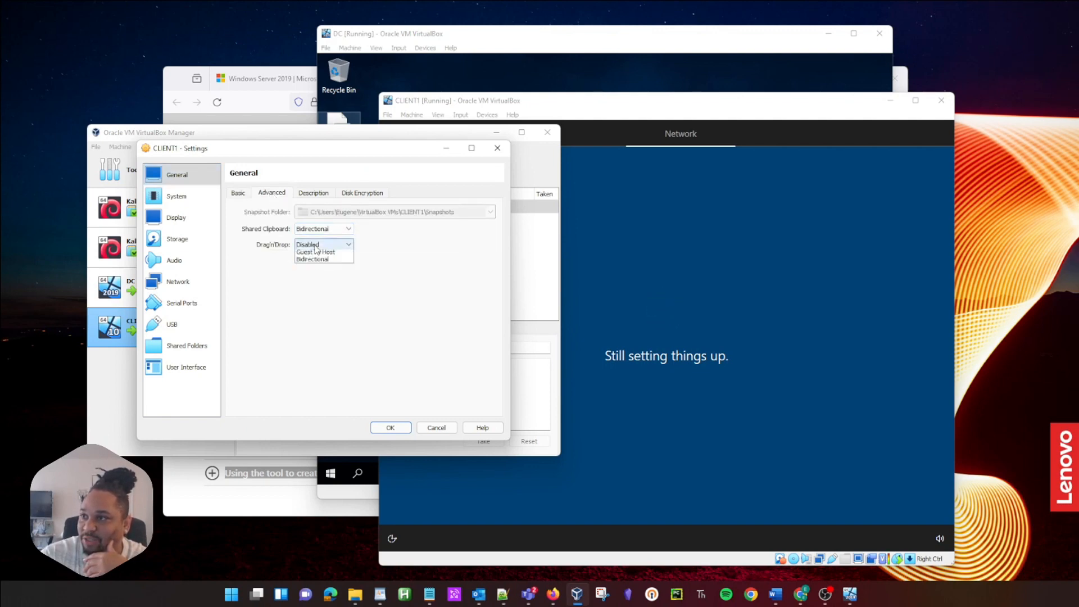
pyautogui.click(317, 276)
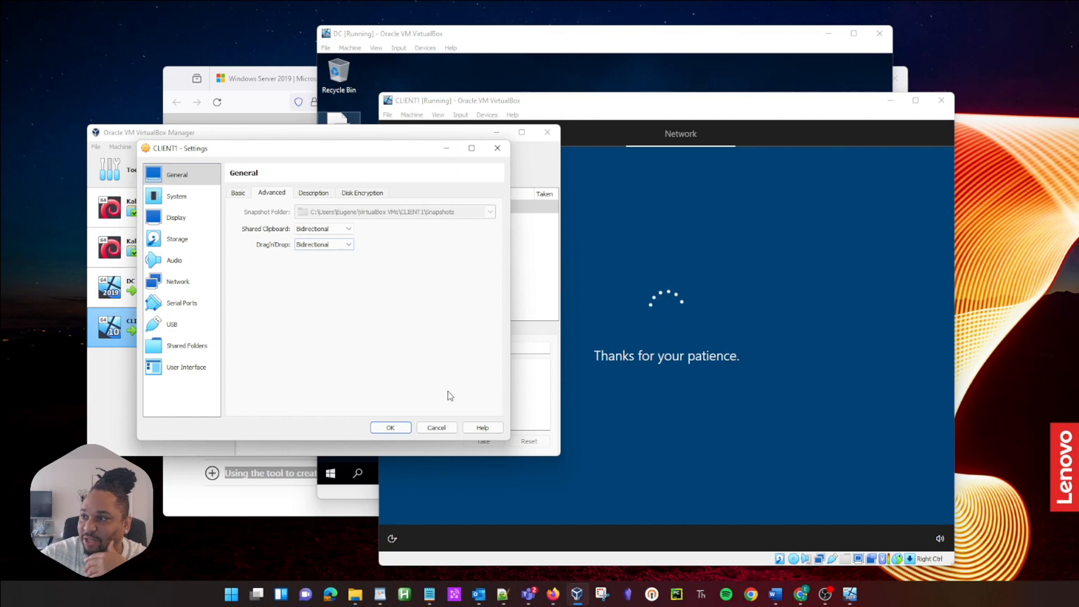
pyautogui.click(394, 428)
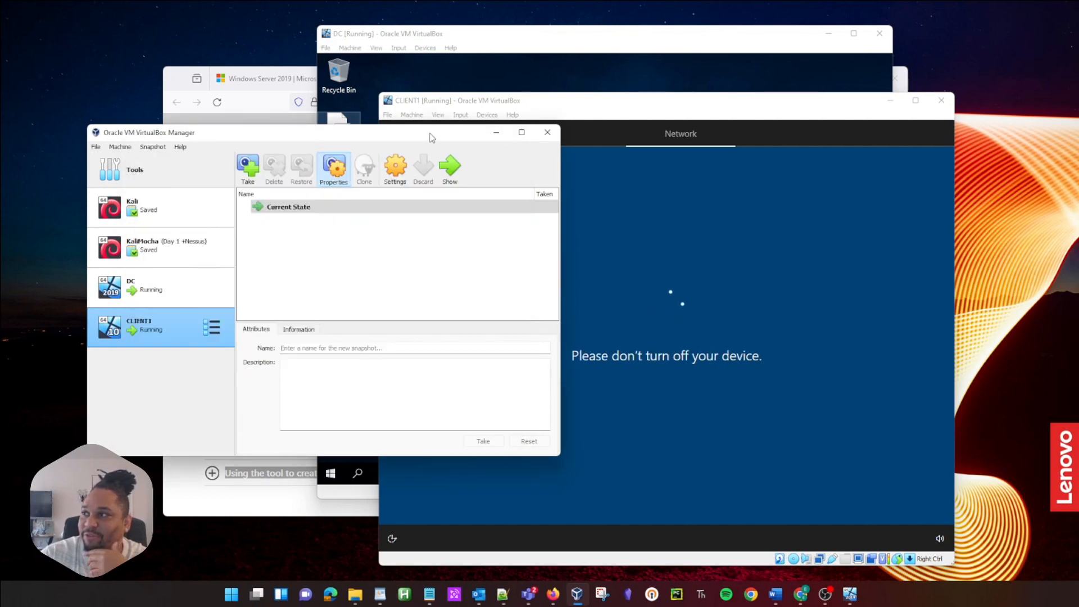
pyautogui.click(437, 123)
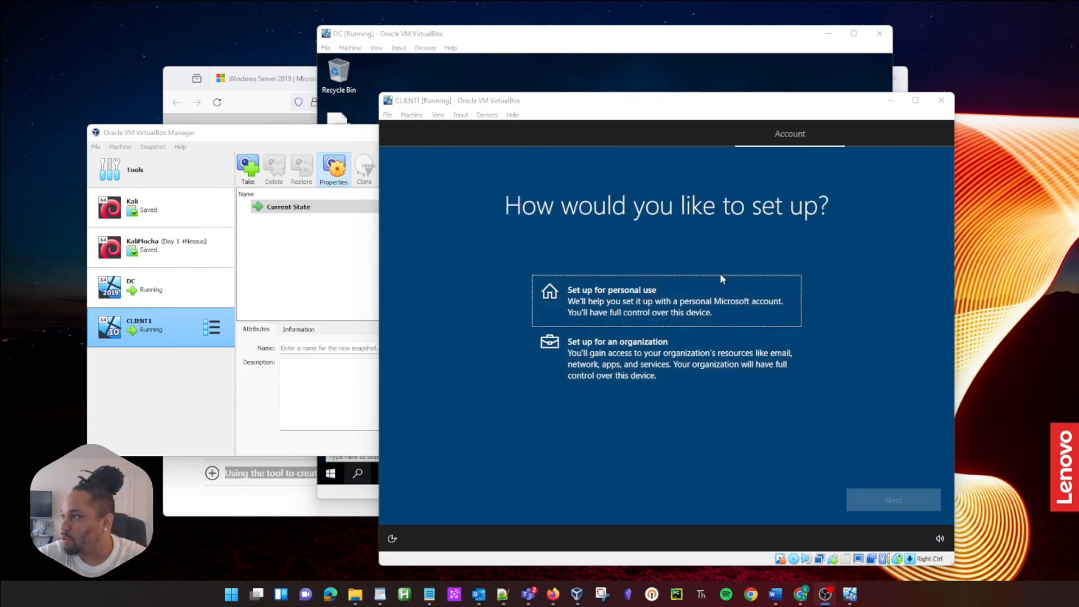
# Step: Choose 'Set up for an organization', switch to domain join instead, and skip the sign-in error
pyautogui.click(645, 355)
pyautogui.click(875, 499)
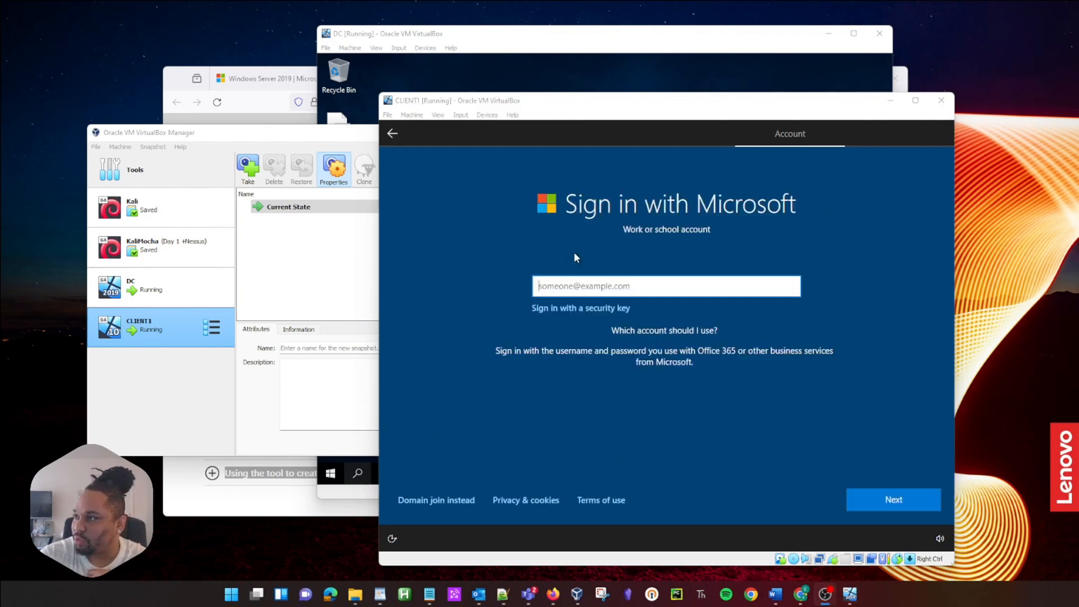
pyautogui.click(437, 500)
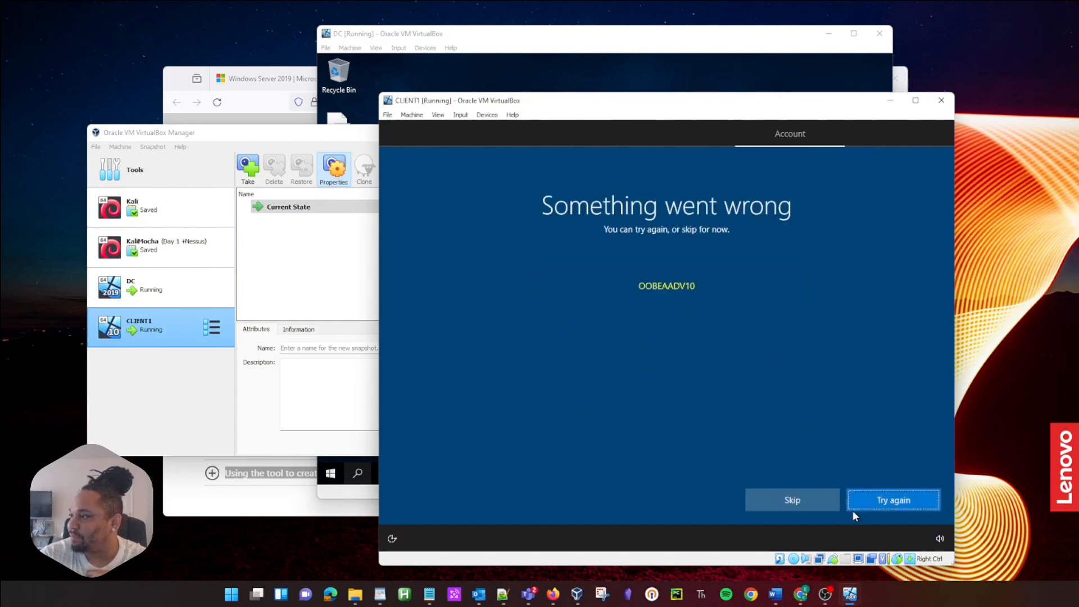
pyautogui.click(827, 500)
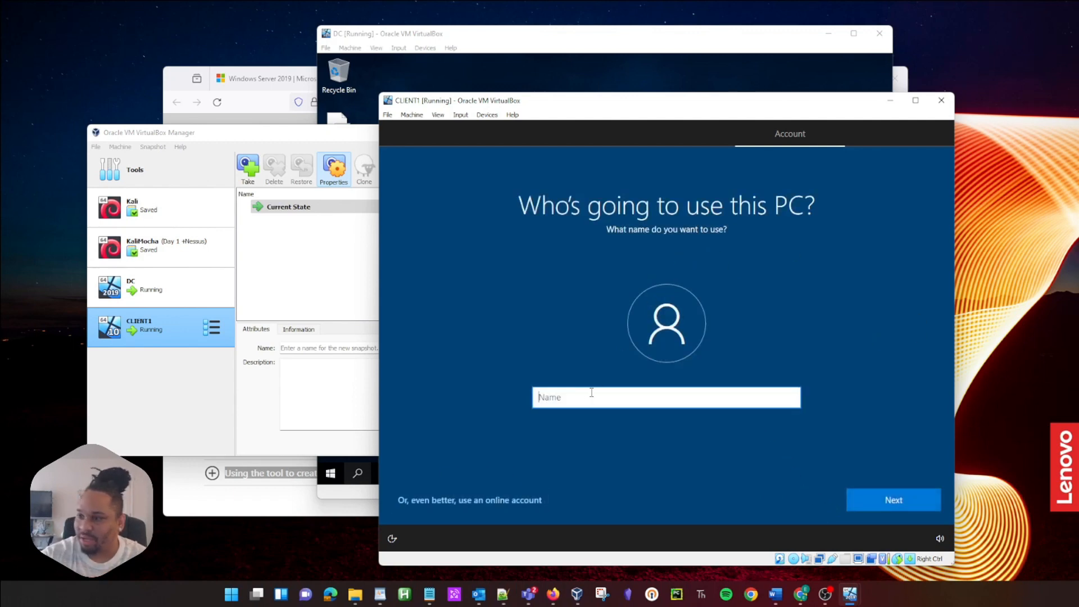
# Step: Create the local account 'Mocha' and enter and confirm its password
pyautogui.write('M')
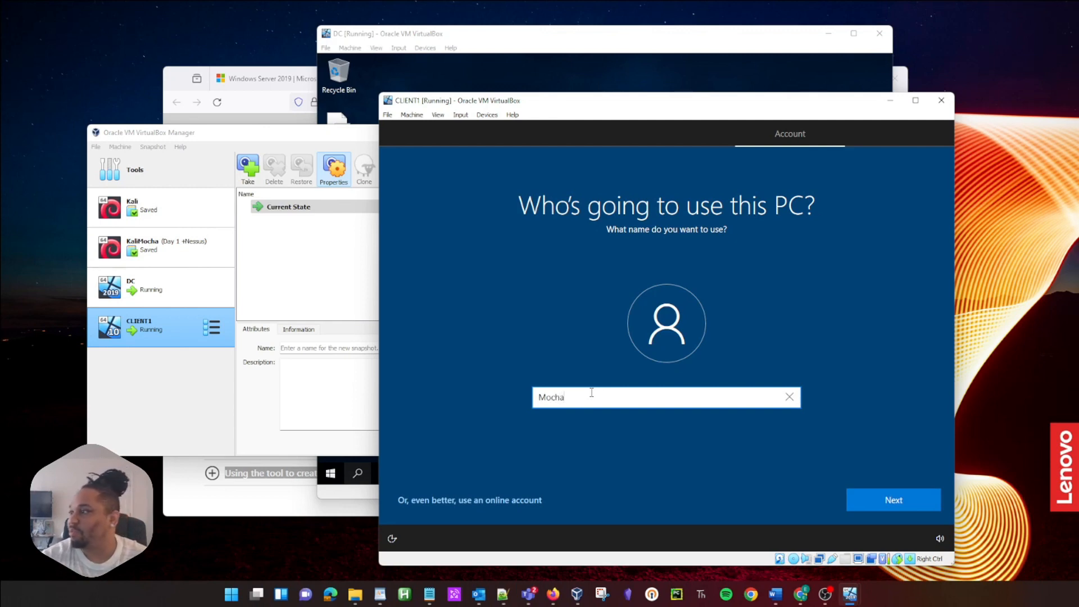
pyautogui.write('ocha')
pyautogui.click(882, 500)
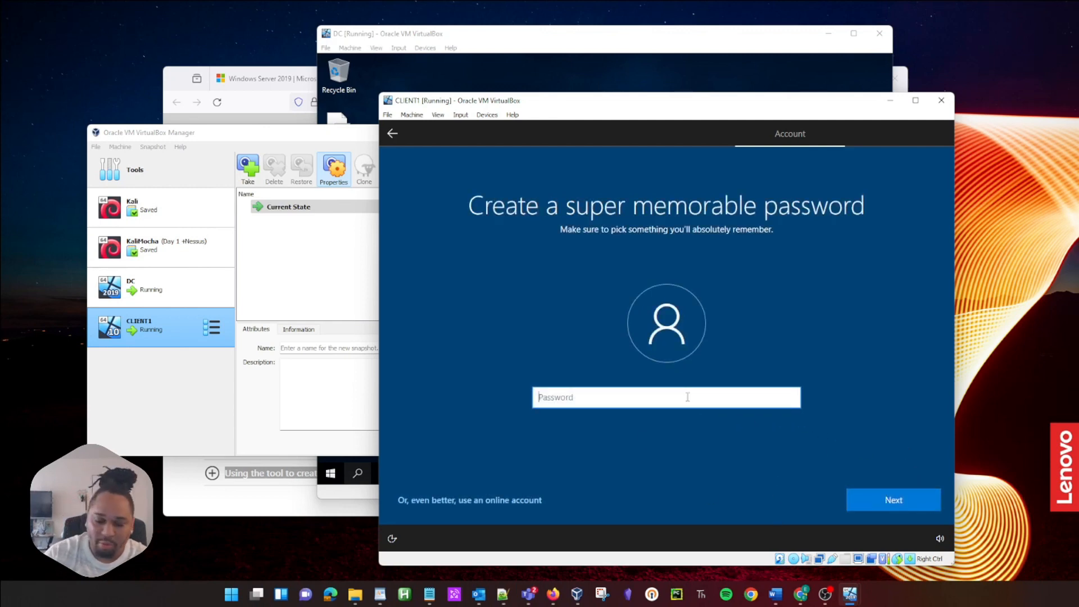
pyautogui.write('•')
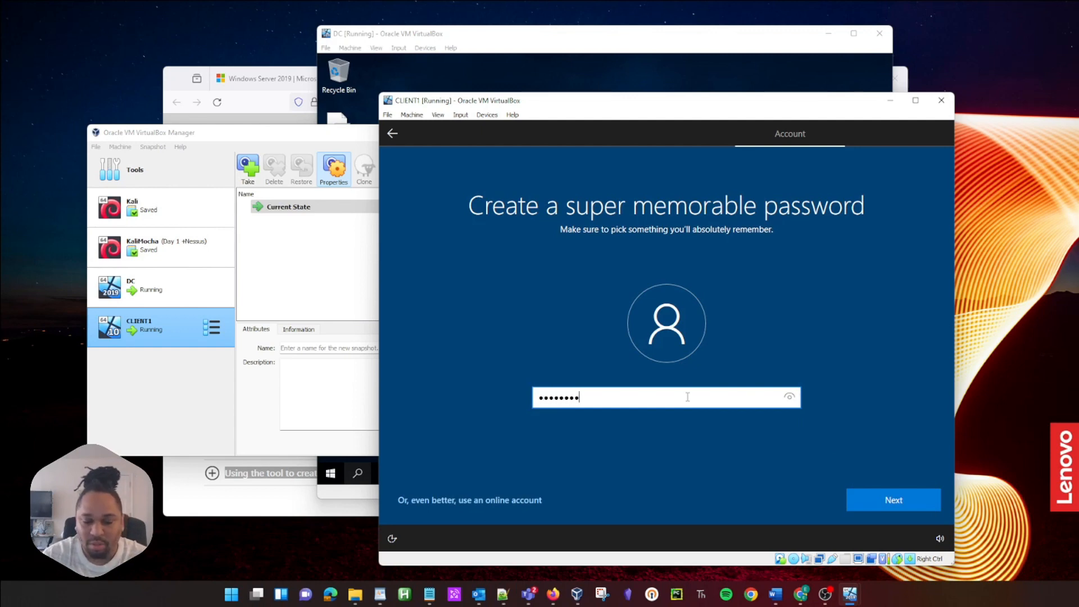
pyautogui.write('••••••••')
pyautogui.press('Return')
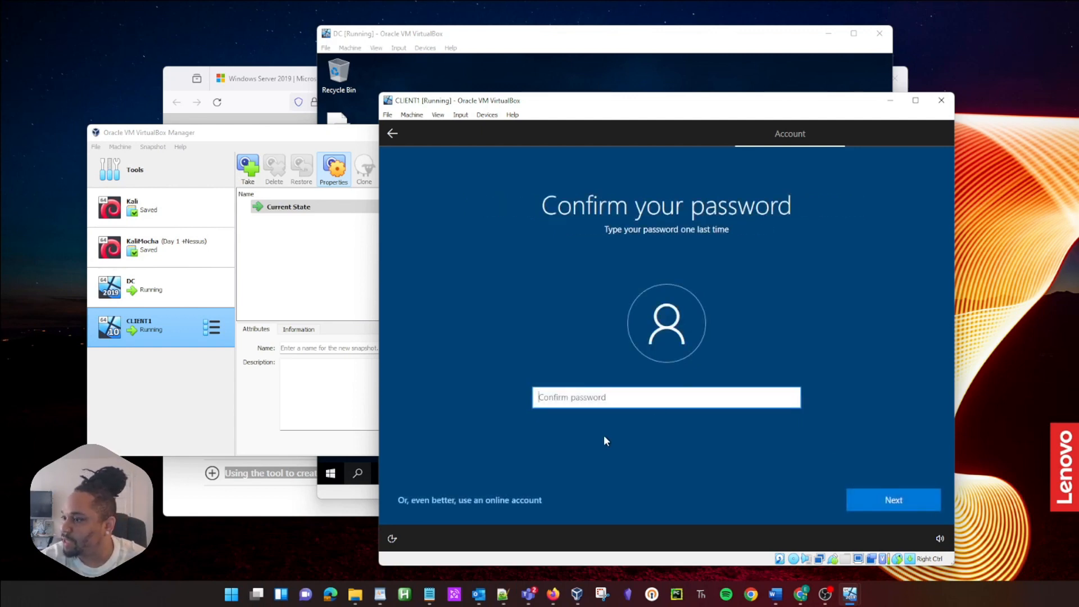
pyautogui.write('••')
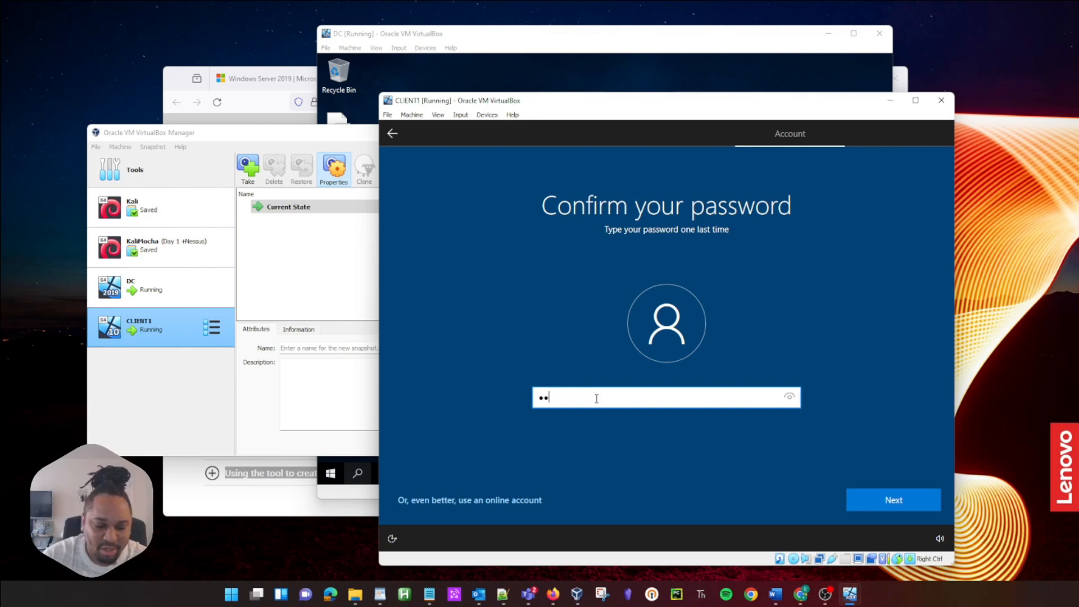
pyautogui.press('Return')
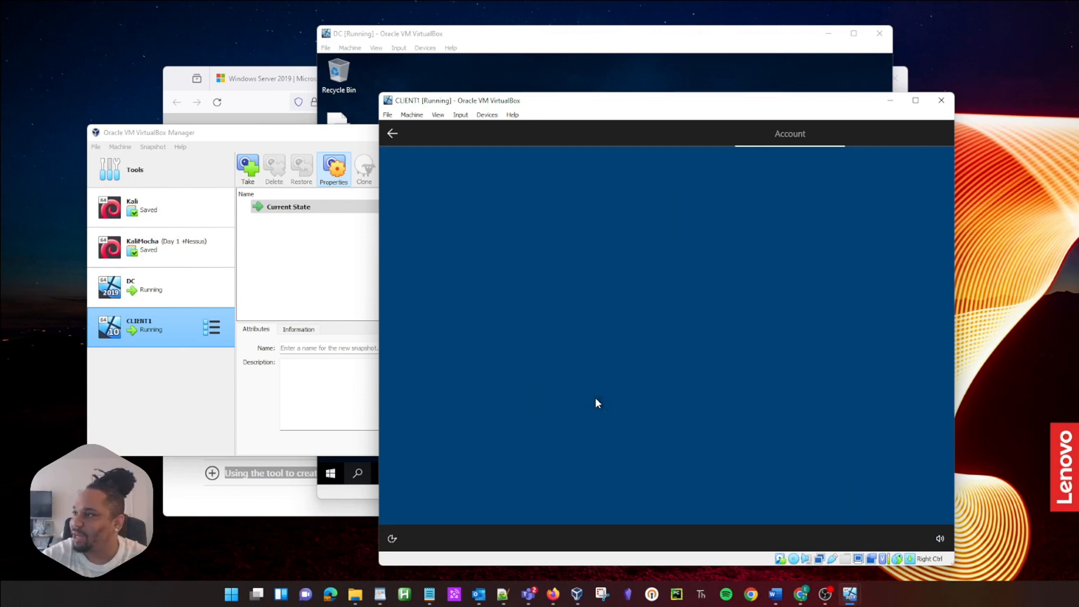
# Step: Set the first security question to the first pet's name and enter its answer
pyautogui.click(608, 441)
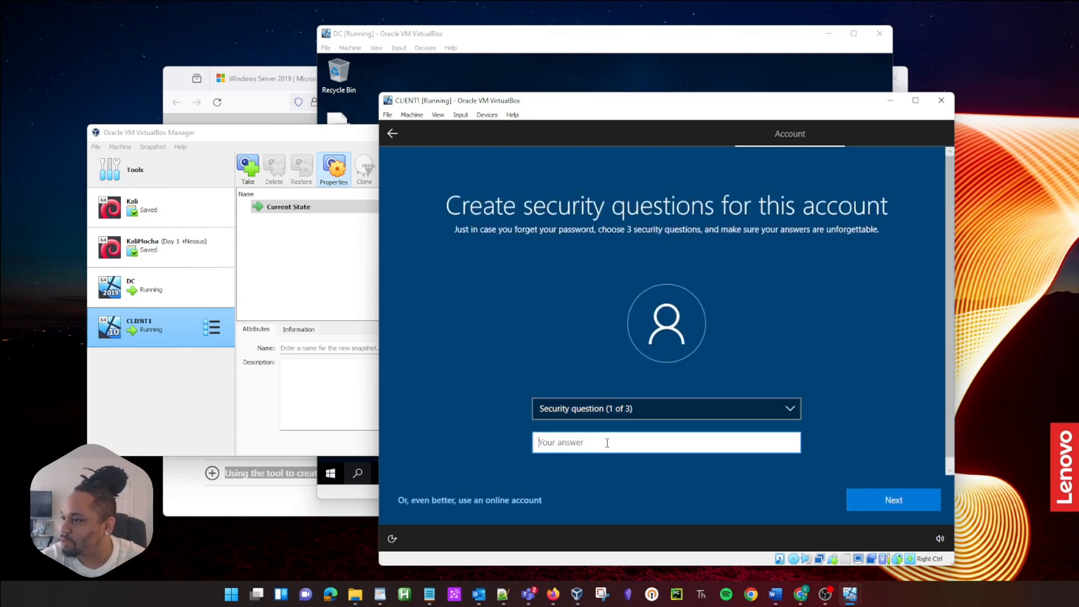
pyautogui.write('Passwo')
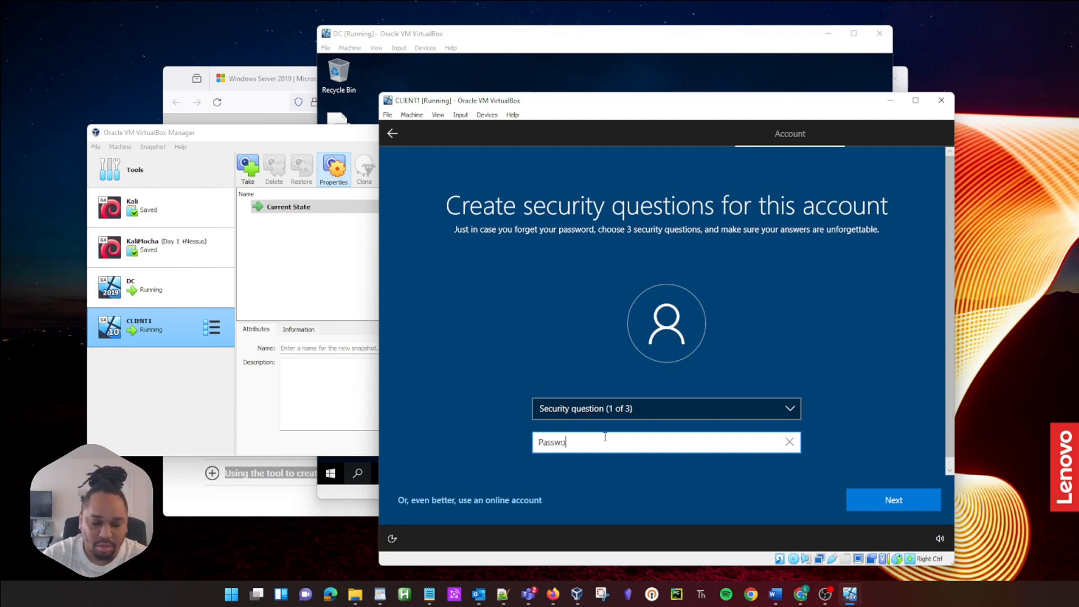
pyautogui.write('rd1')
pyautogui.press('Return')
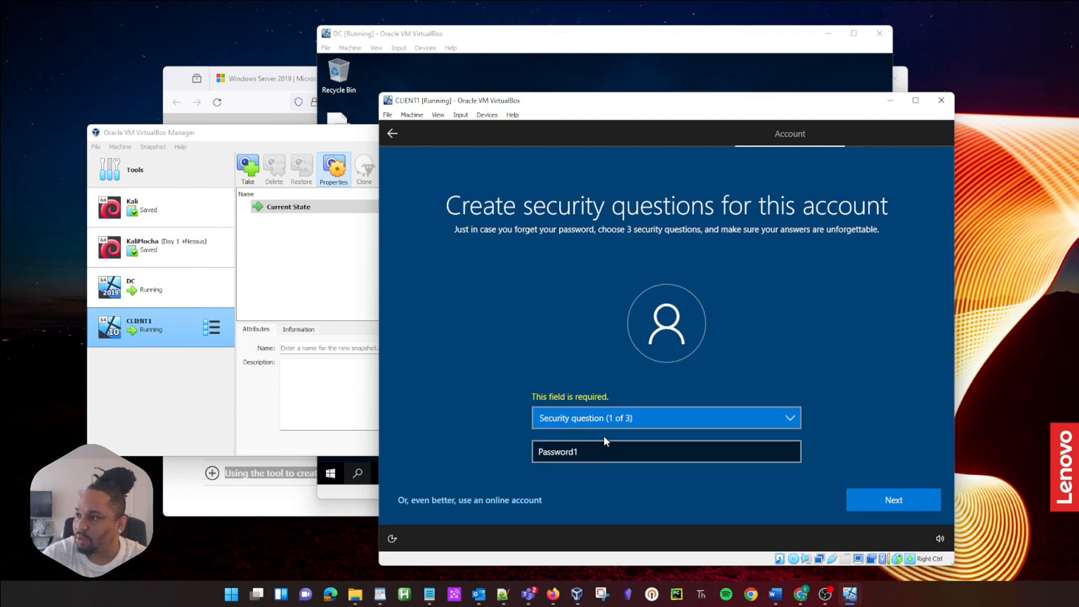
pyautogui.click(621, 420)
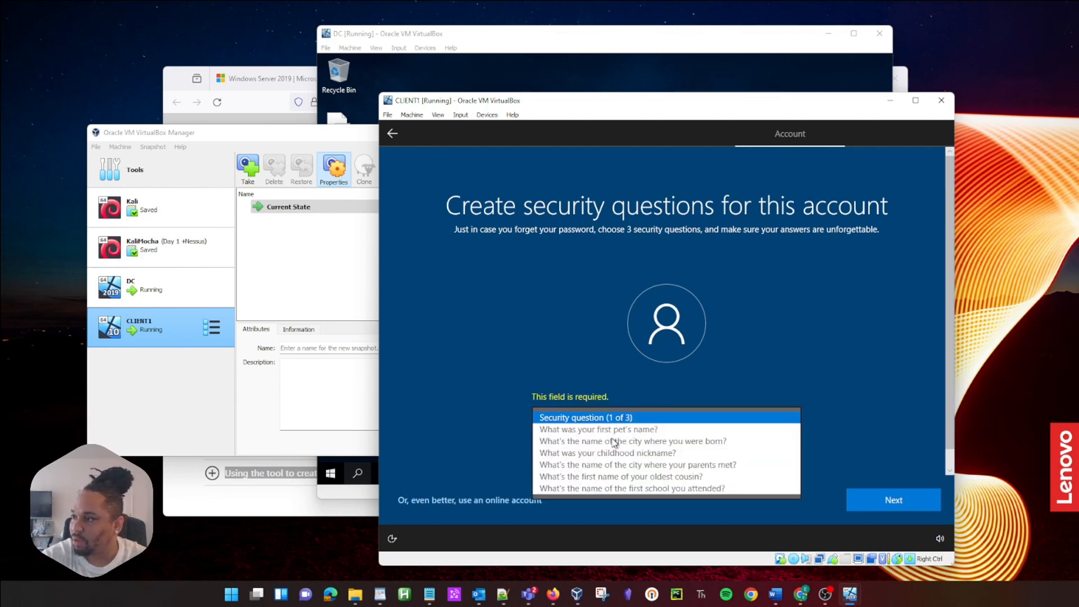
pyautogui.click(611, 430)
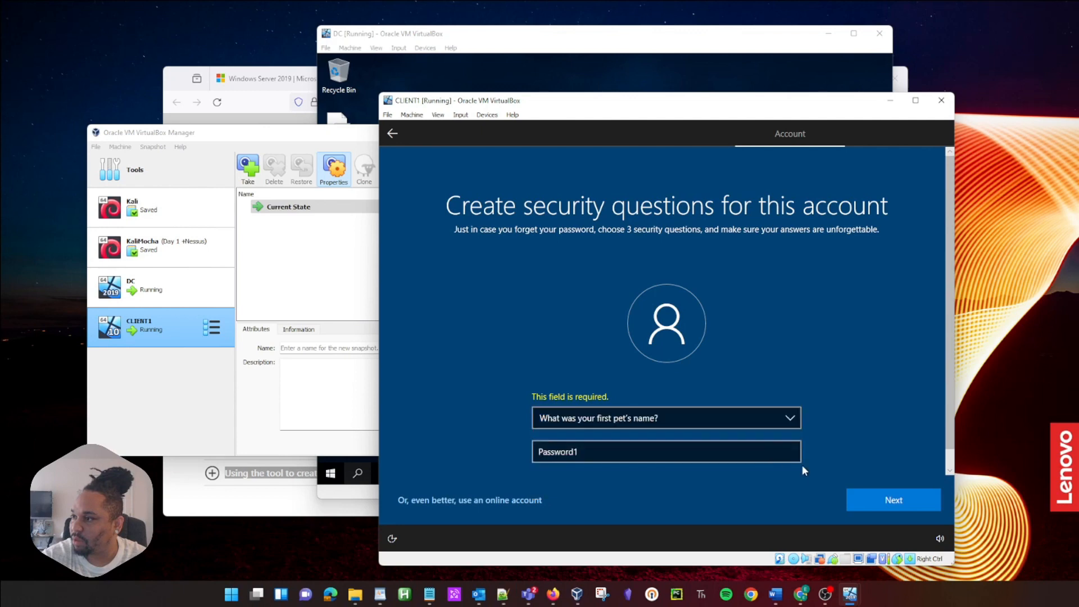
pyautogui.click(881, 497)
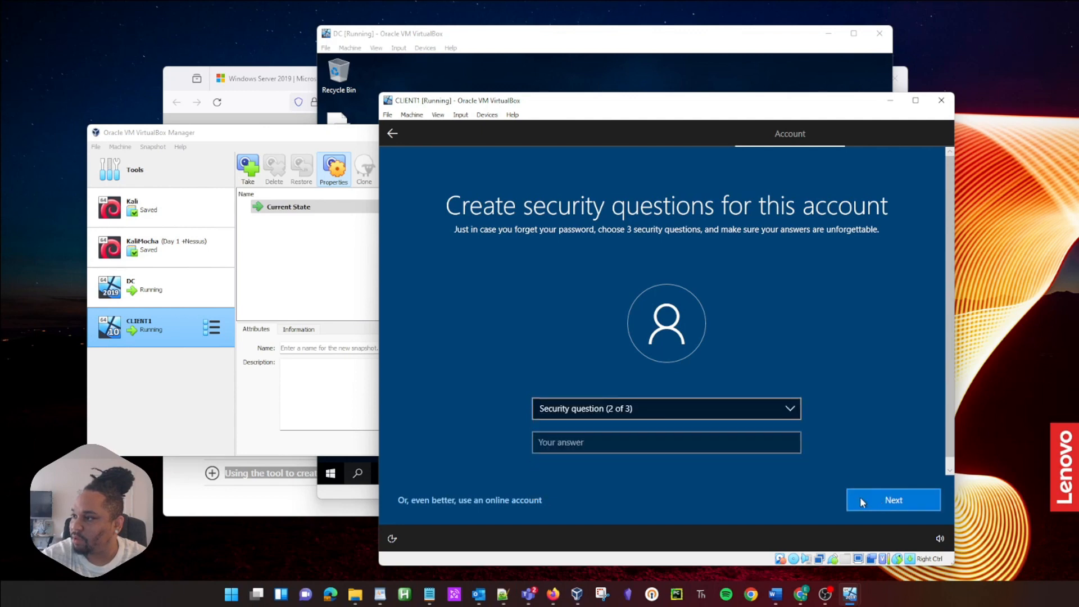
# Step: Set the second security question to where your parents met and enter its answer
pyautogui.click(575, 438)
pyautogui.write('Password1')
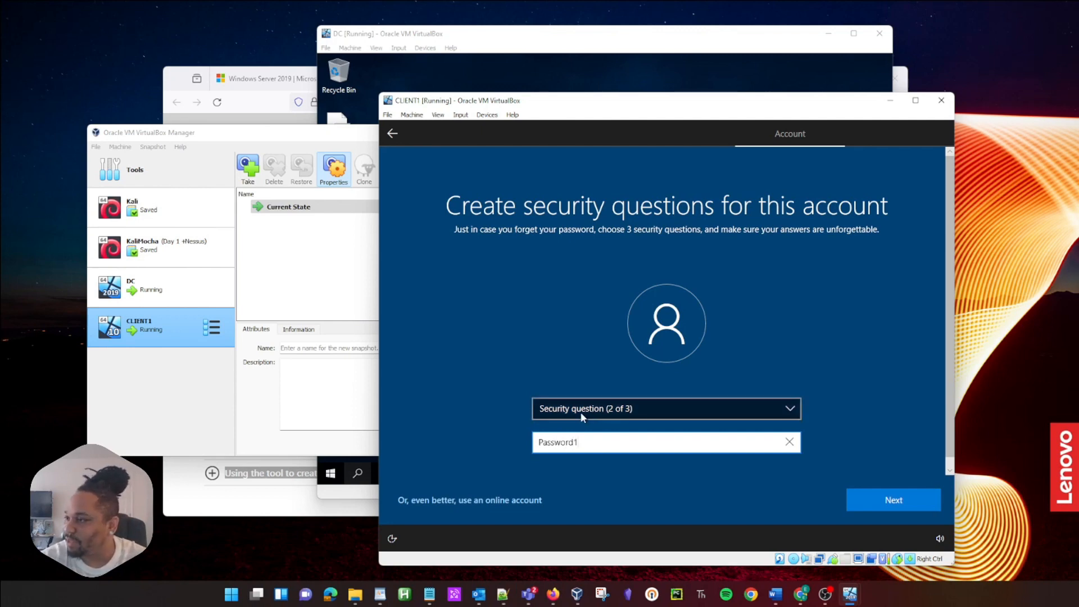
pyautogui.click(581, 413)
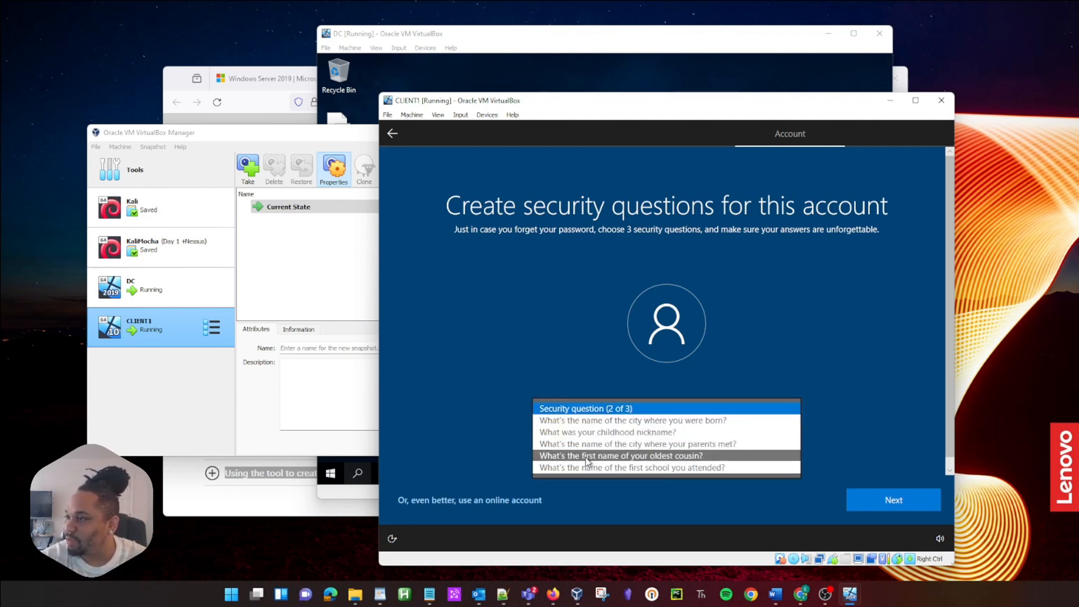
pyautogui.click(599, 444)
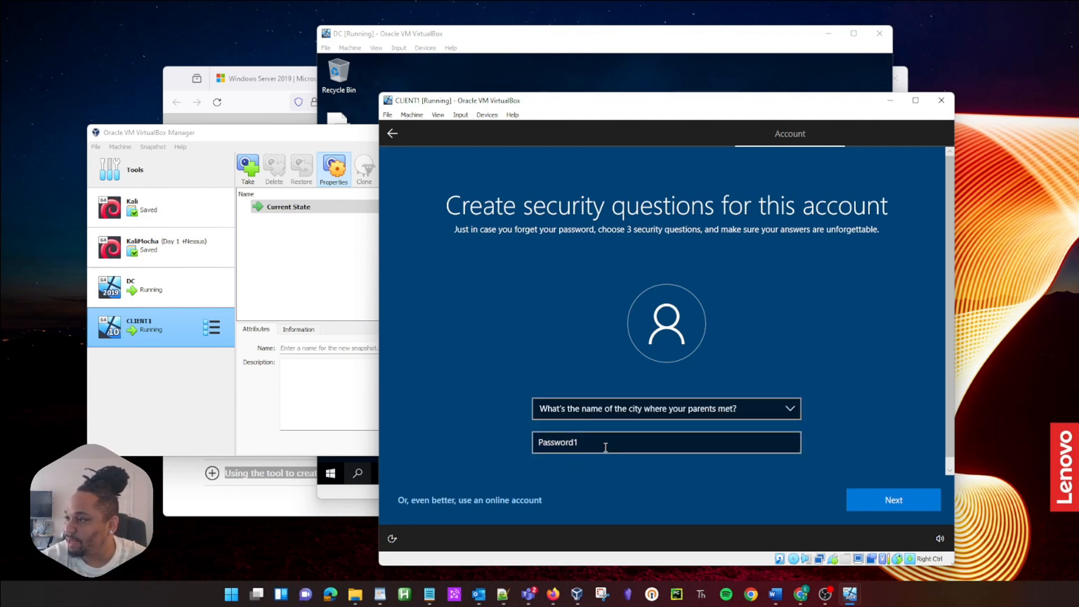
pyautogui.click(602, 444)
pyautogui.click(878, 503)
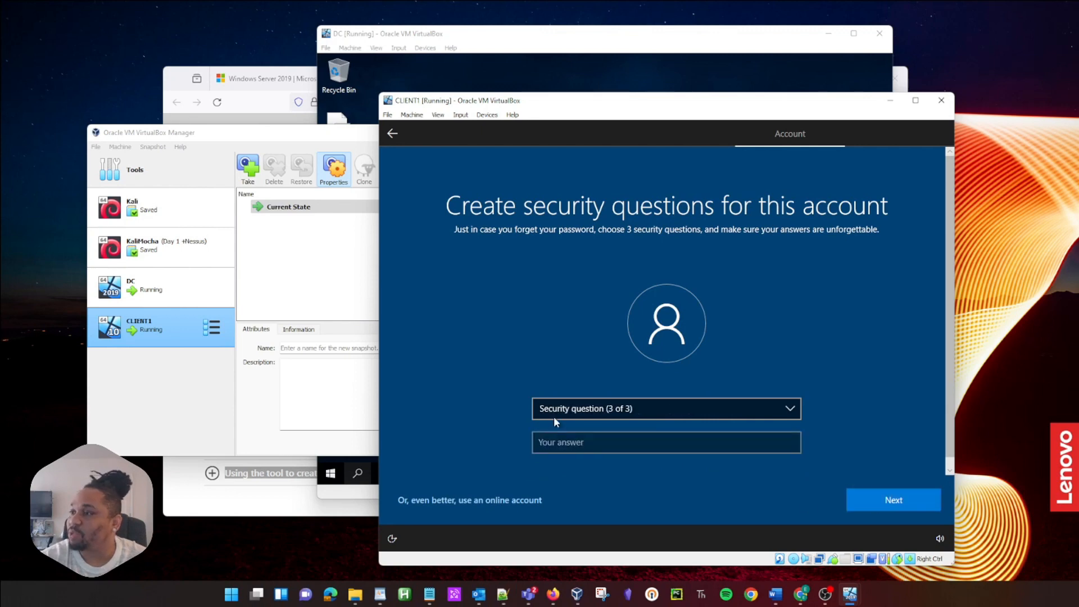
# Step: Set the third security question to your childhood nickname and submit its answer
pyautogui.click(613, 415)
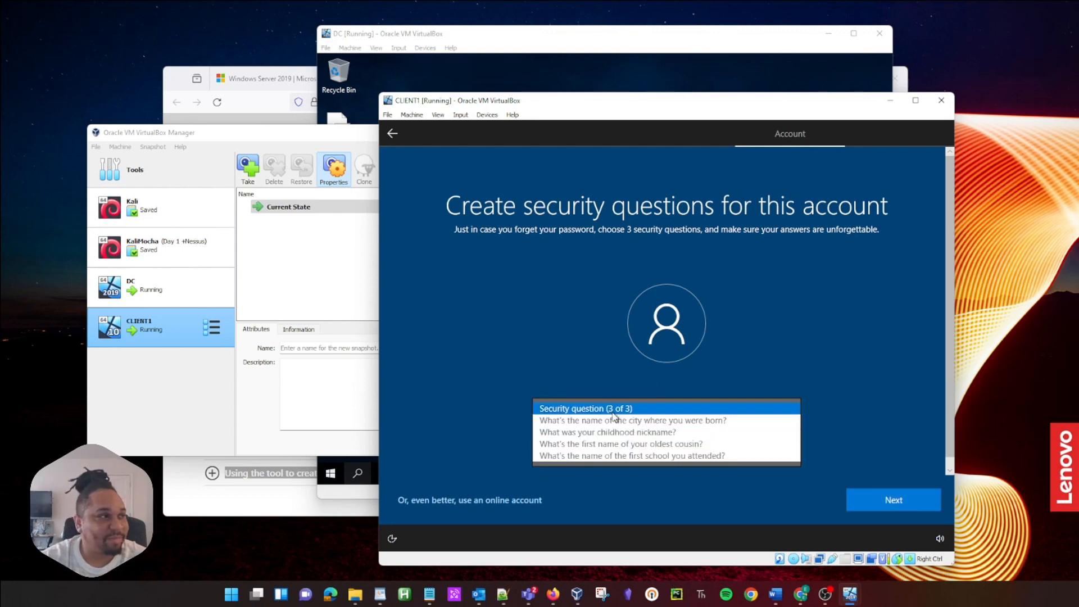
pyautogui.click(602, 431)
pyautogui.click(594, 450)
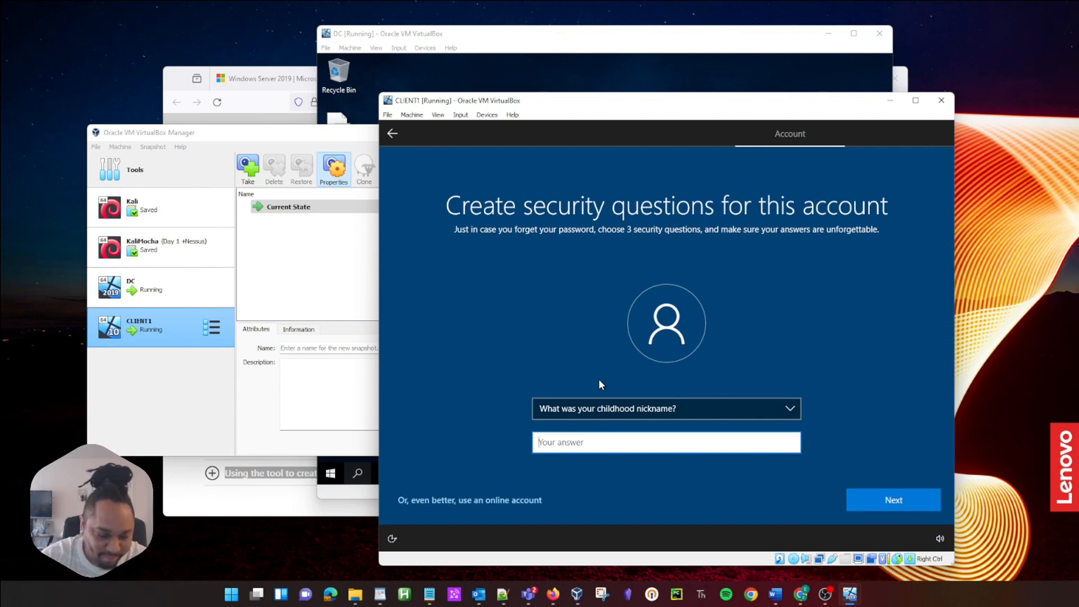
pyautogui.write('Password1')
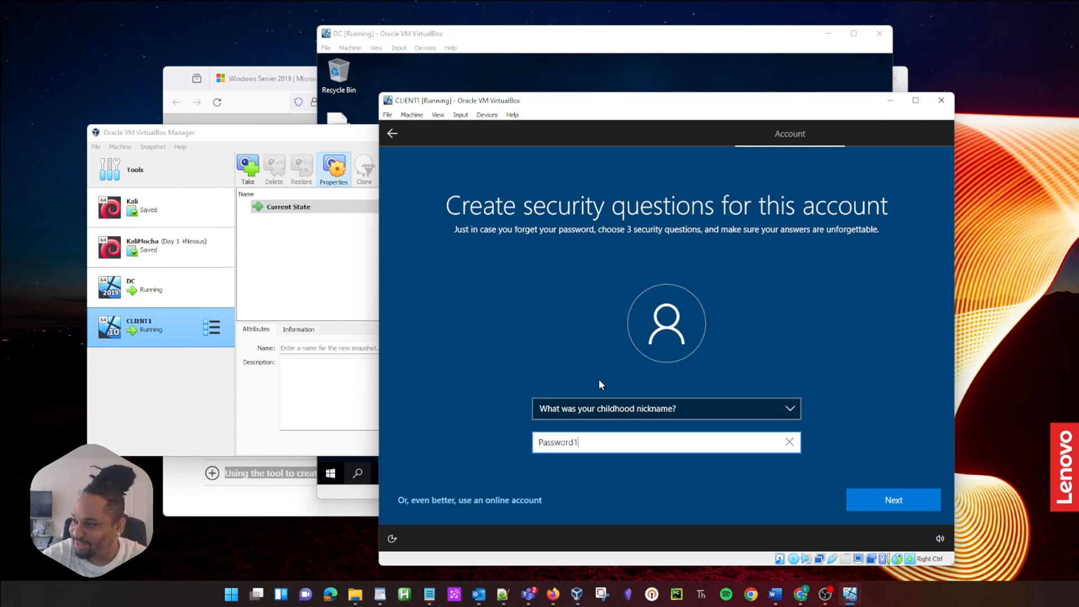
pyautogui.press('Return')
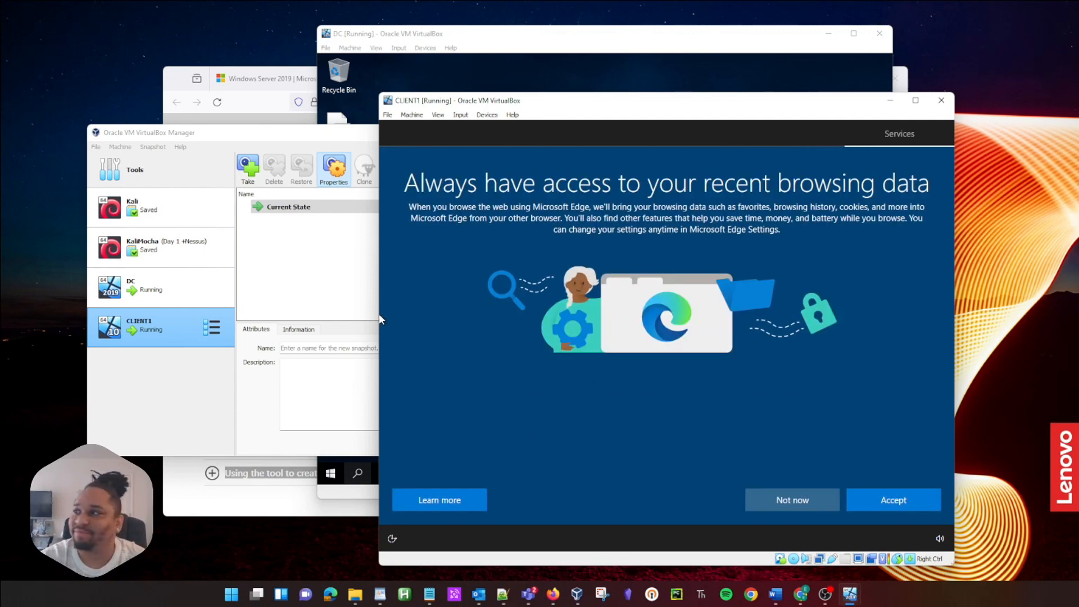
# Step: Decline Edge data import, turn off inking & typing, advertising ID and tailored experiences, skip customization and Cortana
pyautogui.click(810, 492)
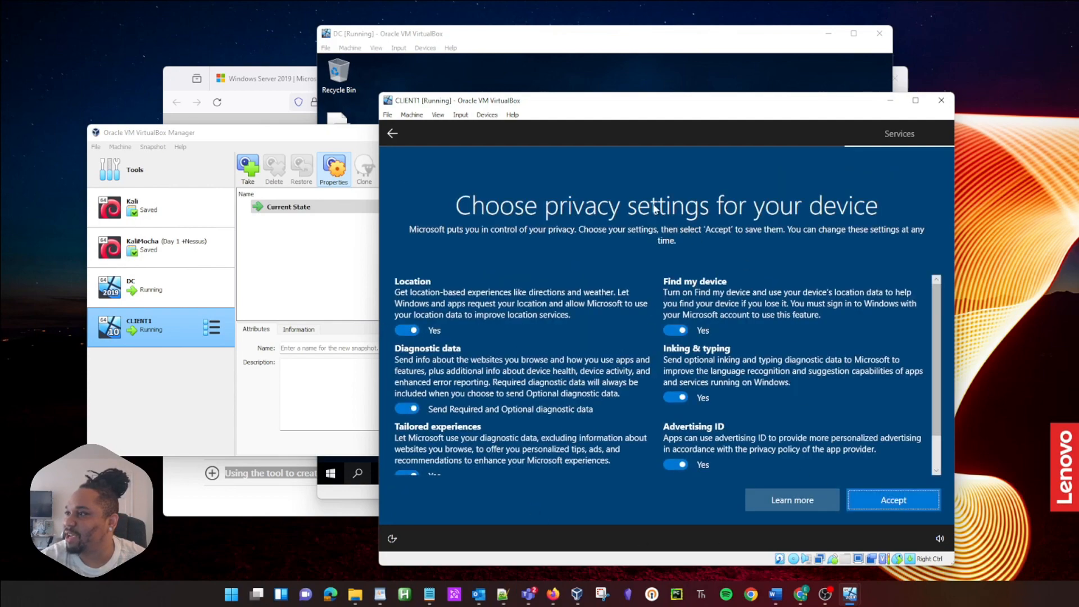
pyautogui.scroll(-1, 693, 356)
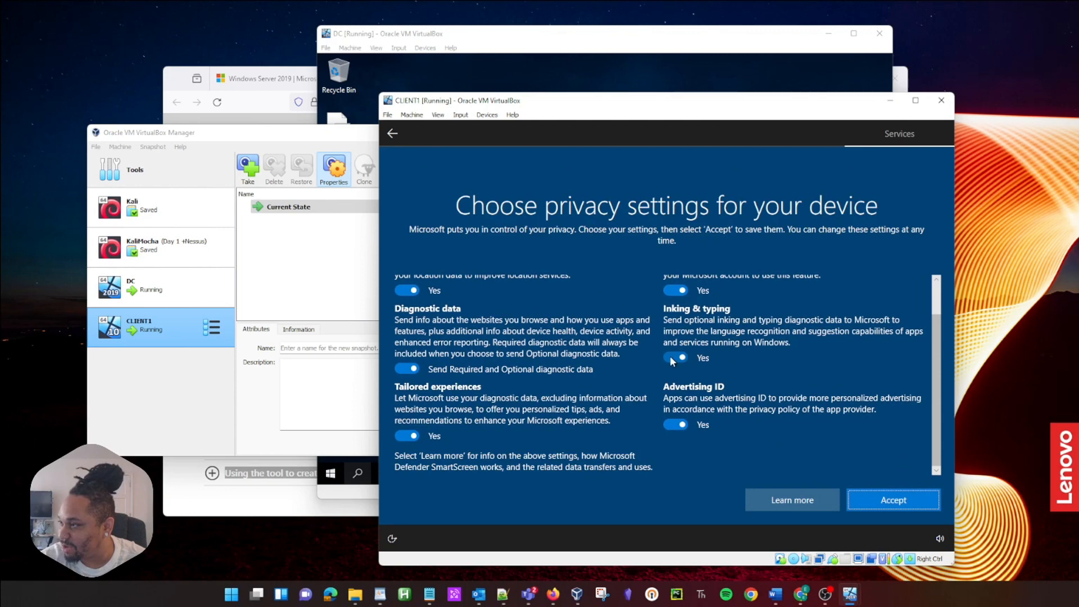
pyautogui.click(671, 359)
pyautogui.click(680, 426)
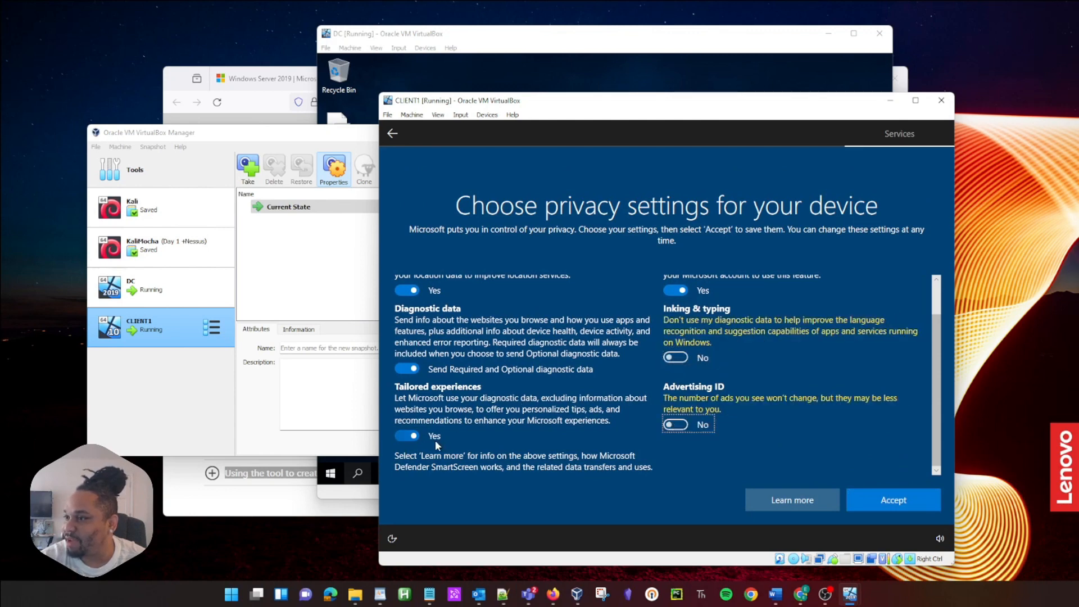
pyautogui.click(412, 436)
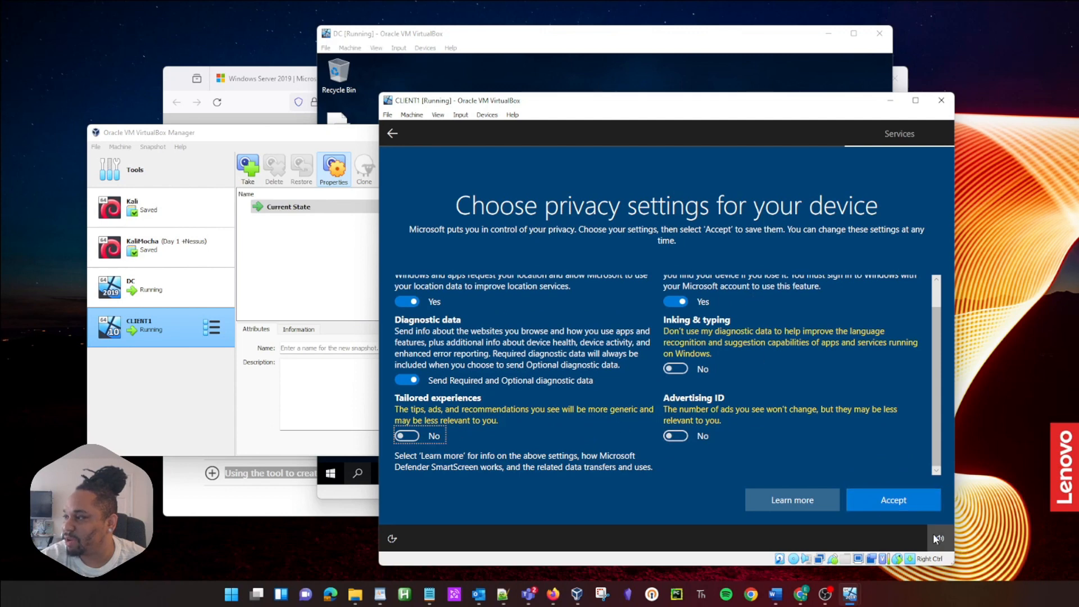
pyautogui.click(908, 502)
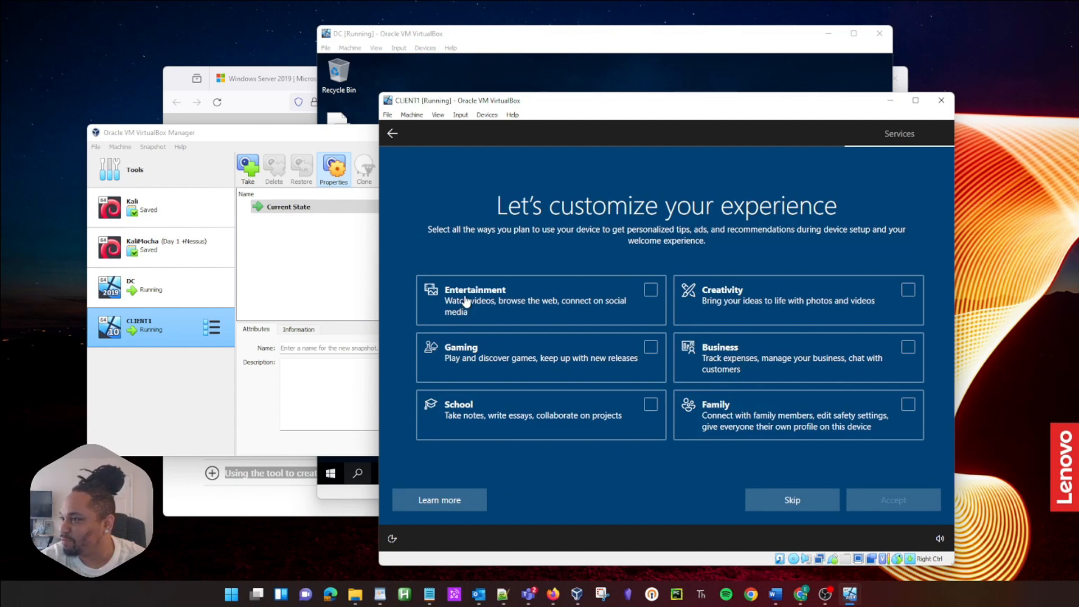
pyautogui.click(796, 502)
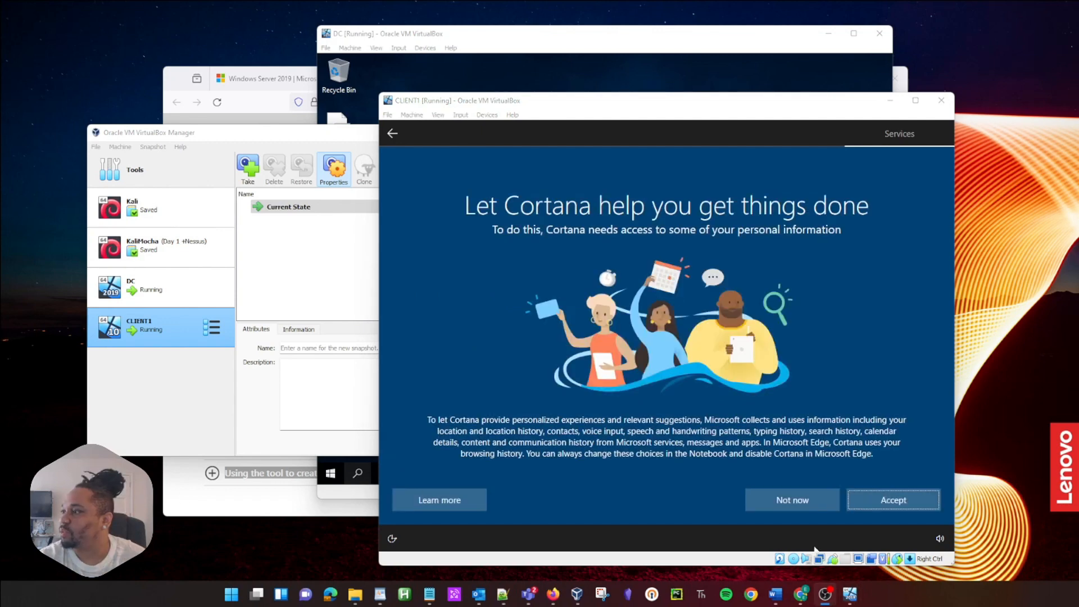
pyautogui.click(804, 498)
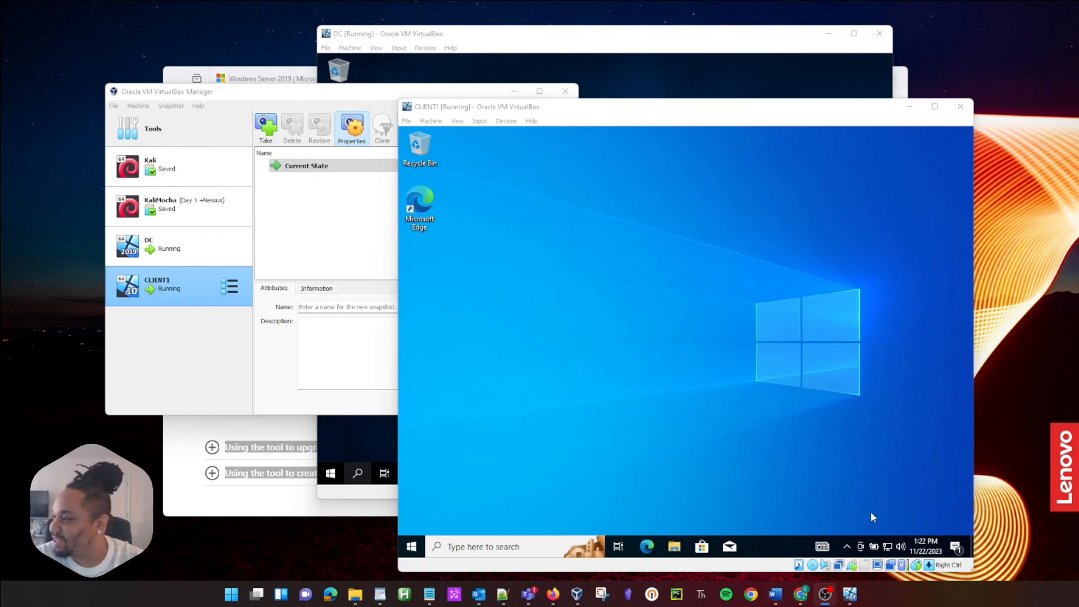
# Step: Open Network & Internet settings from the network tray icon
pyautogui.click(887, 547)
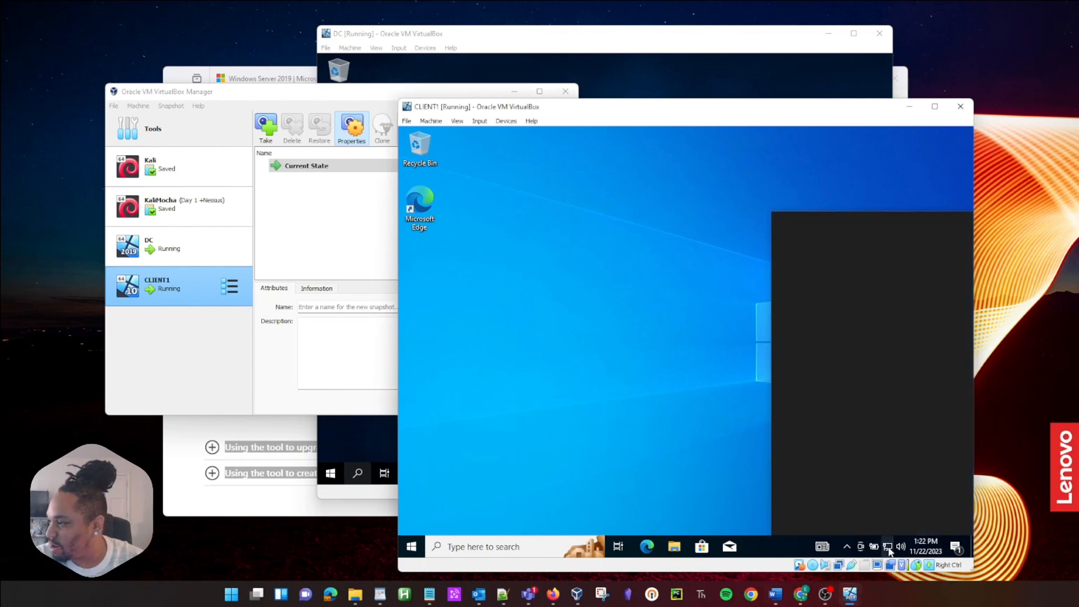
pyautogui.rightClick(888, 547)
pyautogui.click(597, 491)
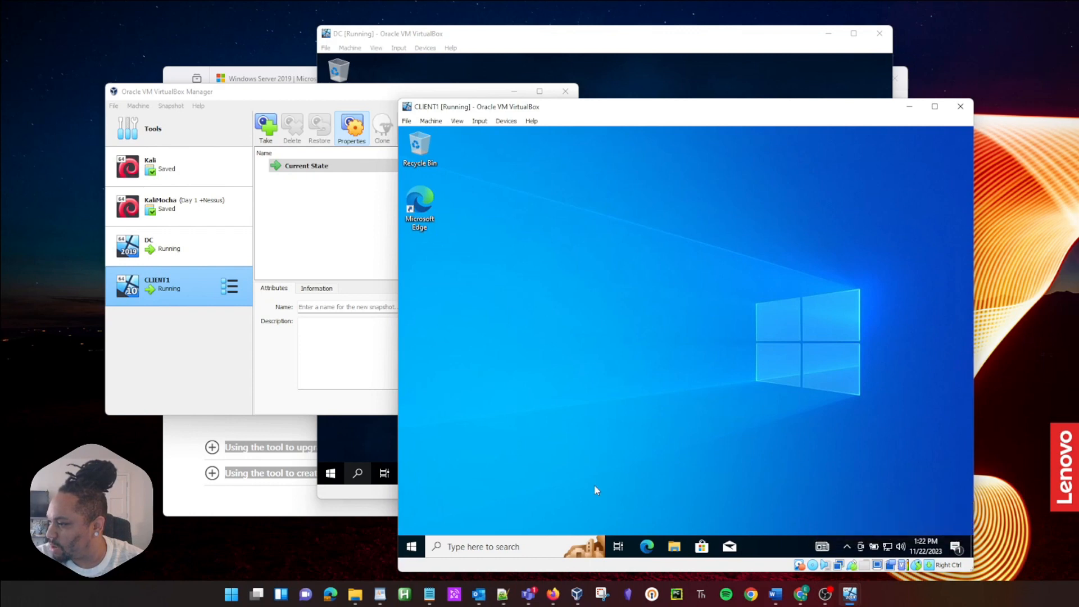
# Step: Run ipconfig in Command Prompt, confirm and copy the IPv4 address 10.0.2.15, then close it
pyautogui.click(419, 547)
pyautogui.write('c')
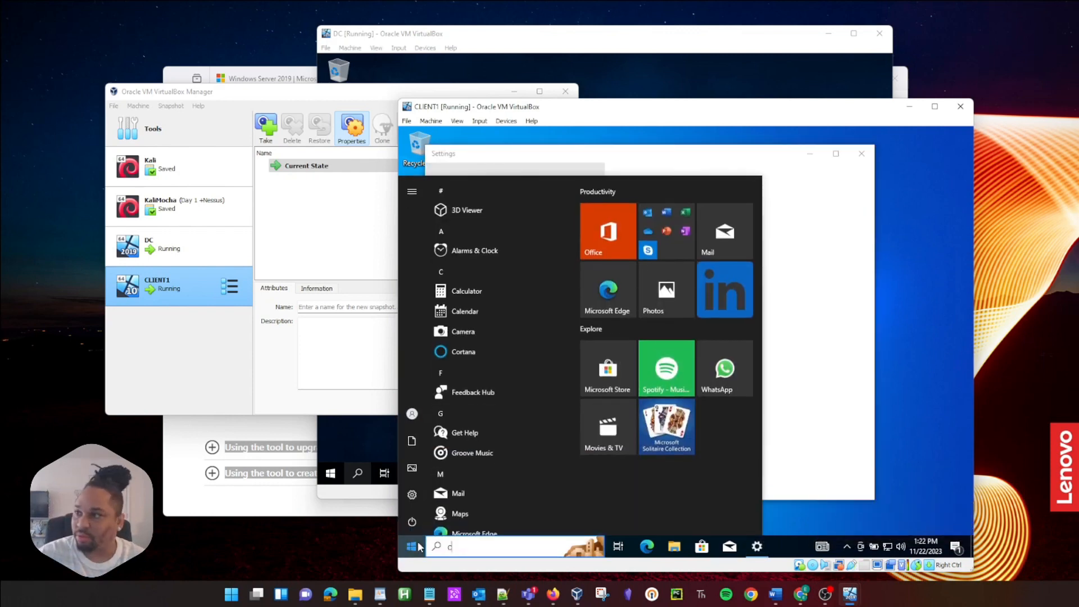
pyautogui.write('mmd')
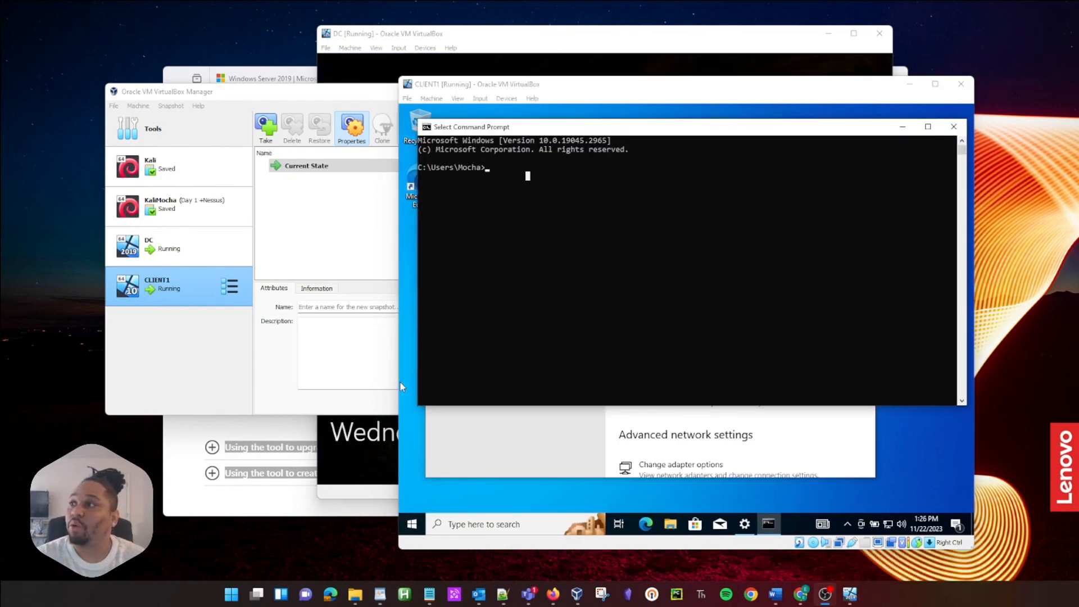
pyautogui.click(496, 219)
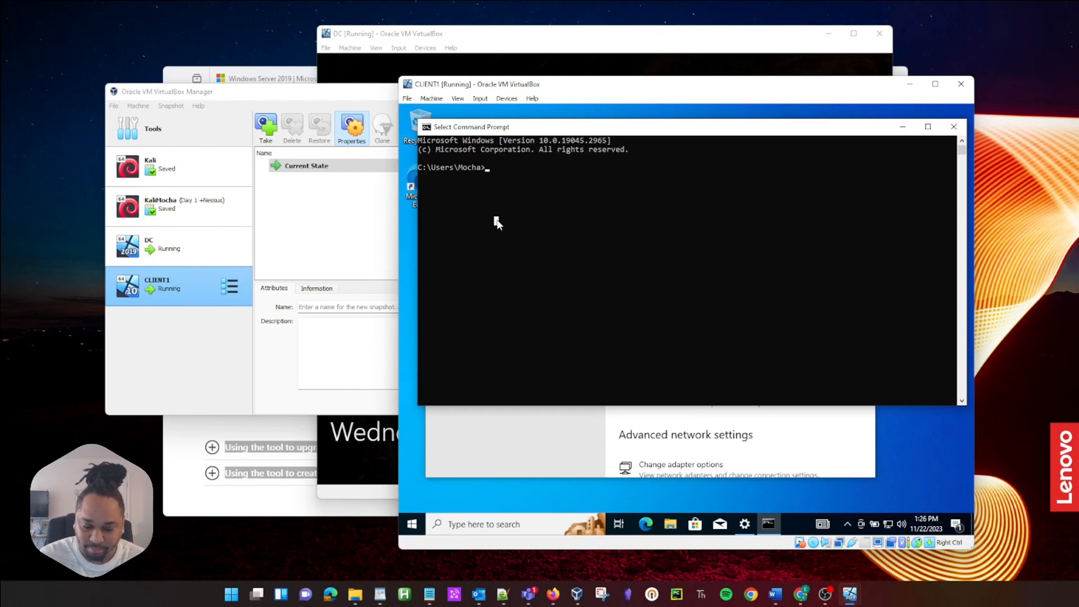
pyautogui.write('ipconfig')
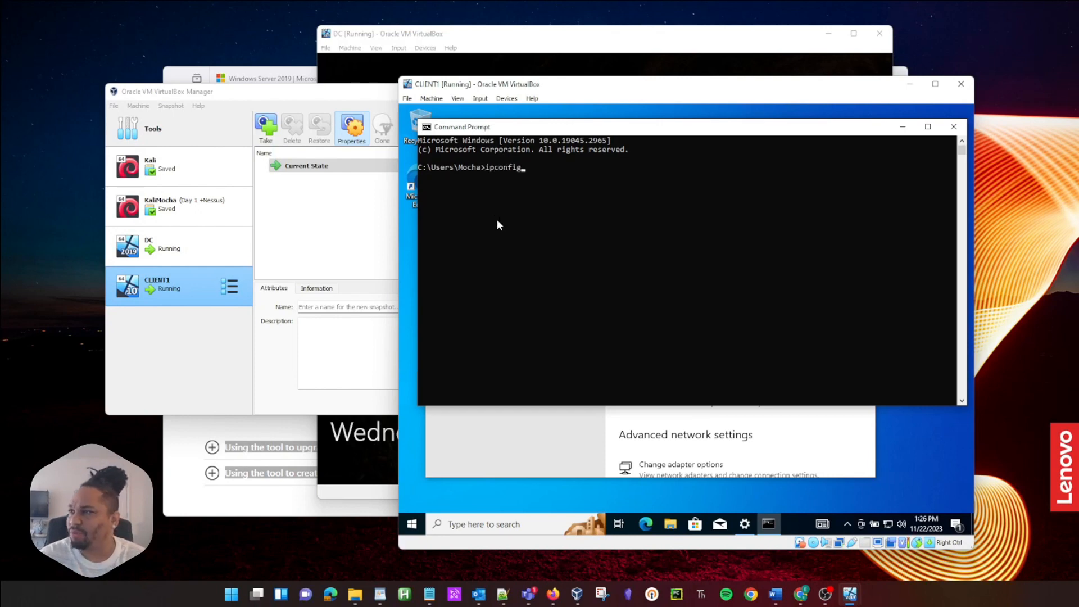
pyautogui.press('Return')
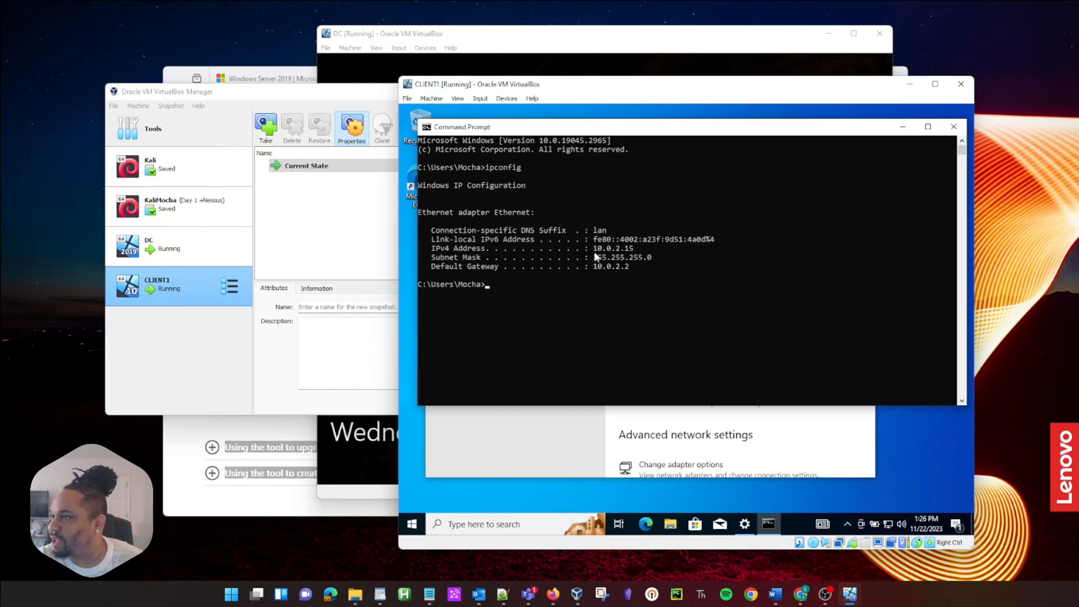
pyautogui.moveTo(594, 248); pyautogui.dragTo(633, 249)
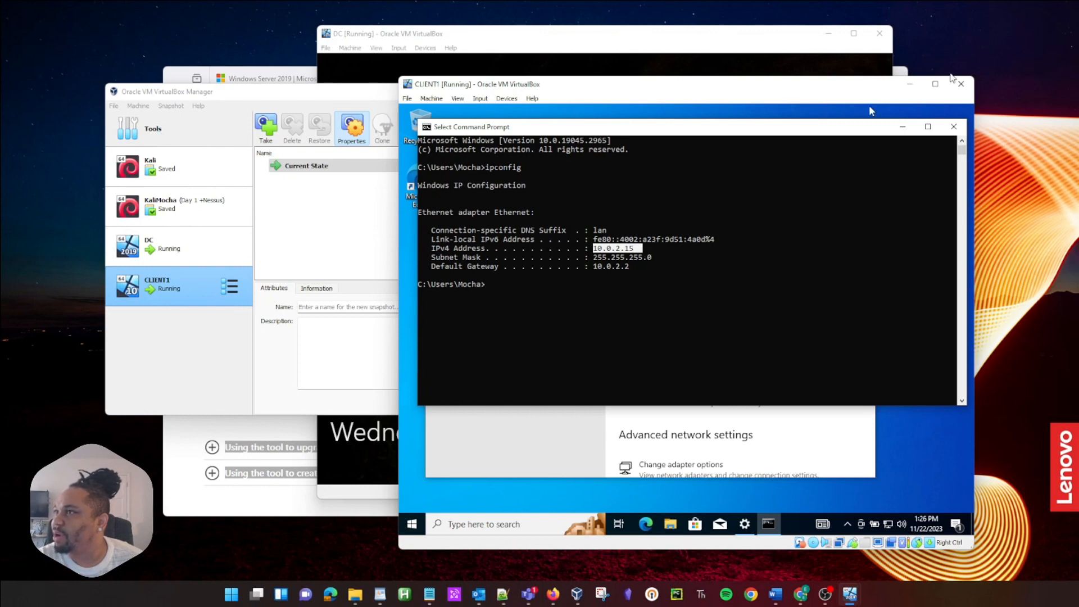
pyautogui.click(953, 128)
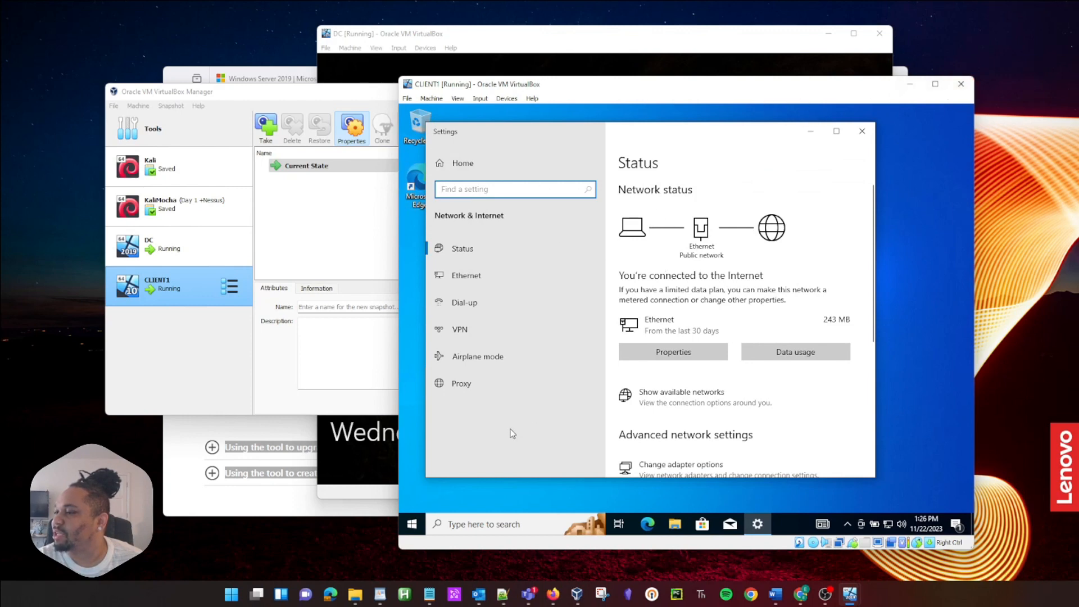
# Step: Shut down CLIENT1 via Start > Power > Shut down
pyautogui.click(411, 524)
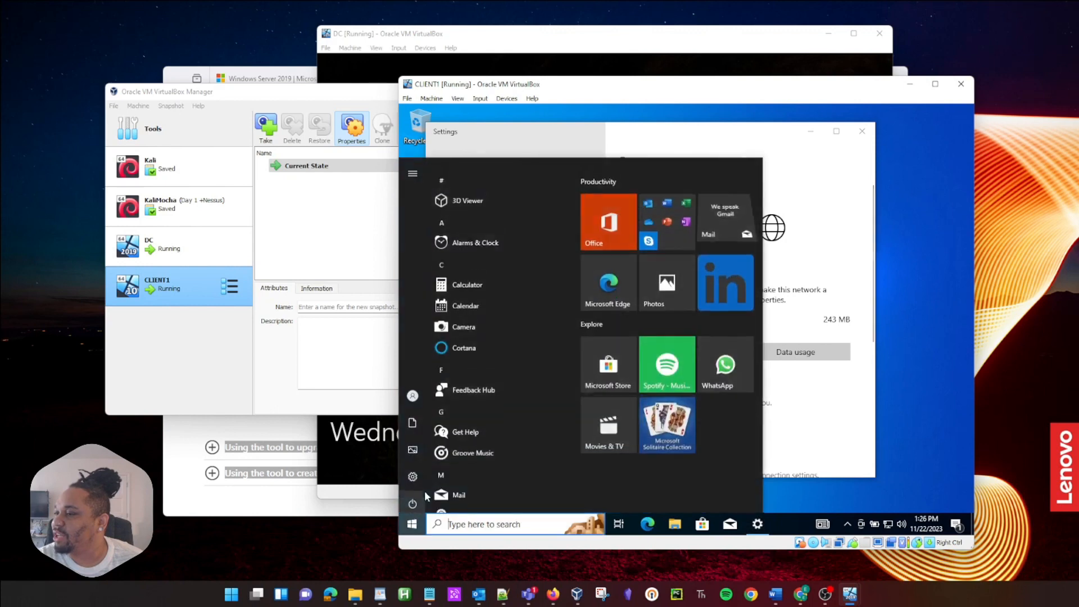
pyautogui.click(416, 499)
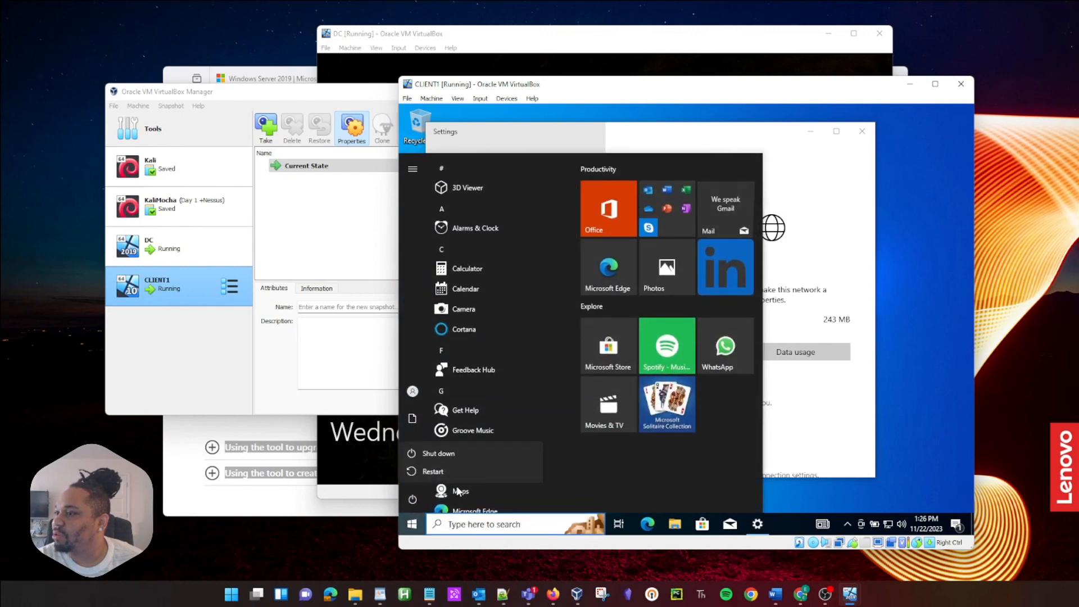
pyautogui.click(447, 453)
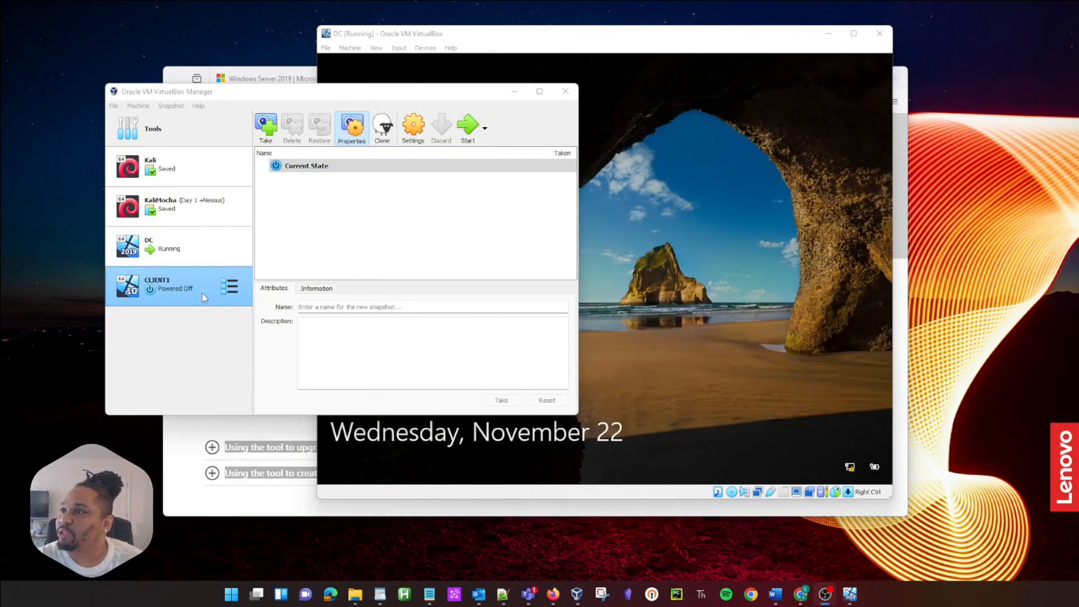
# Step: Attach CLIENT1's Adapter 1 to Internal Network 'intnet' and save the settings
pyautogui.click(413, 127)
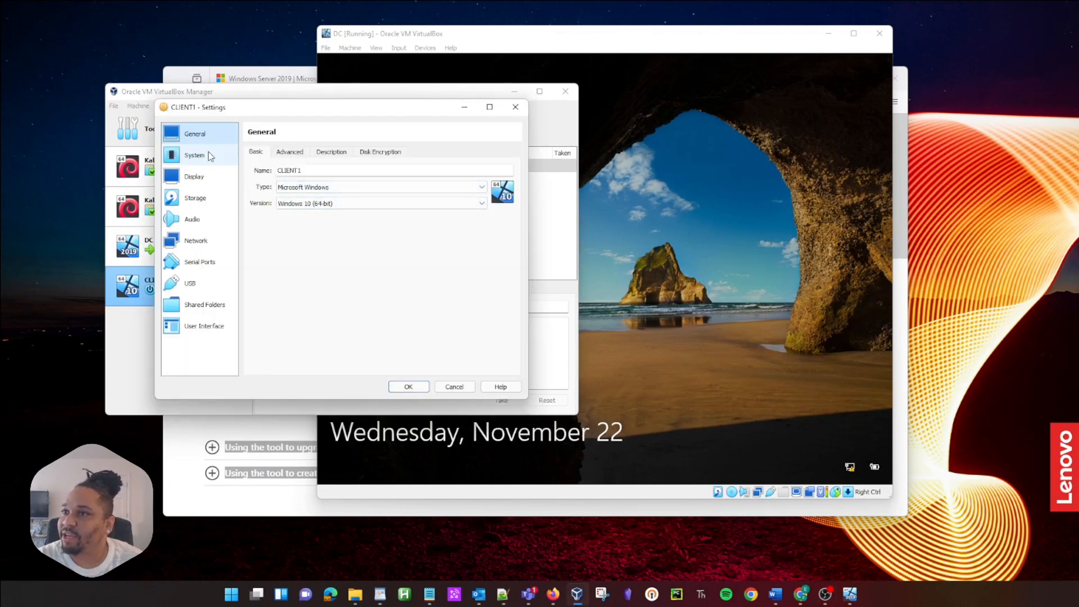
pyautogui.click(198, 241)
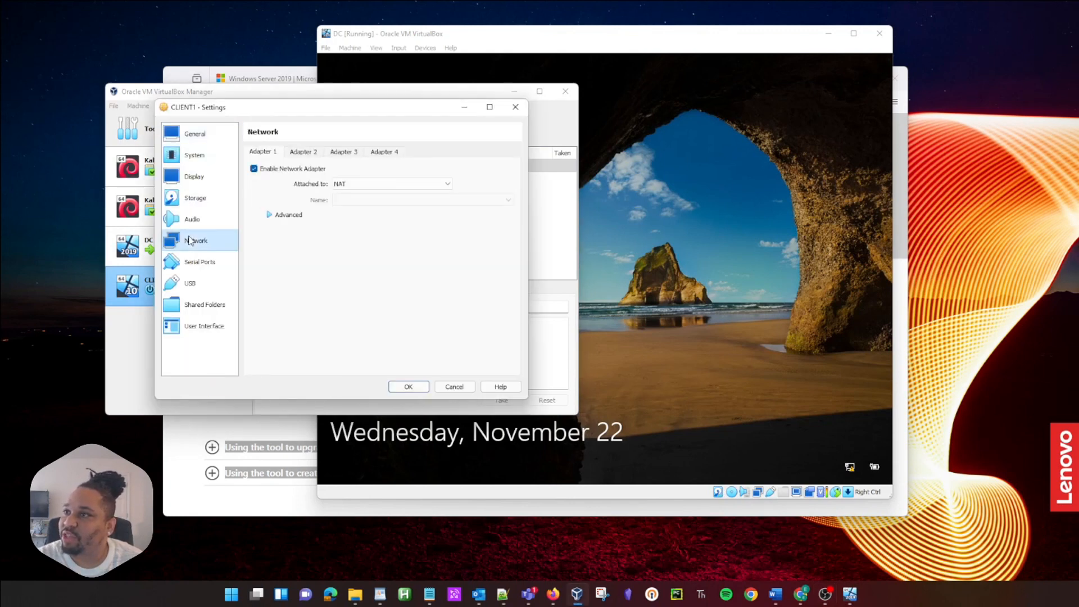
pyautogui.click(303, 154)
pyautogui.click(274, 154)
pyautogui.click(373, 187)
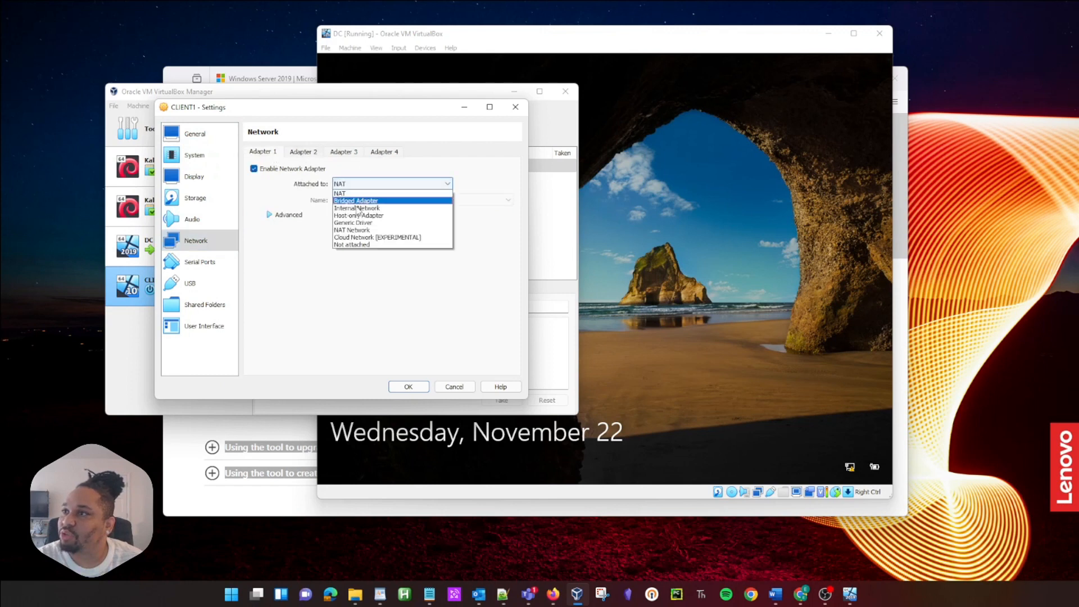
pyautogui.click(358, 212)
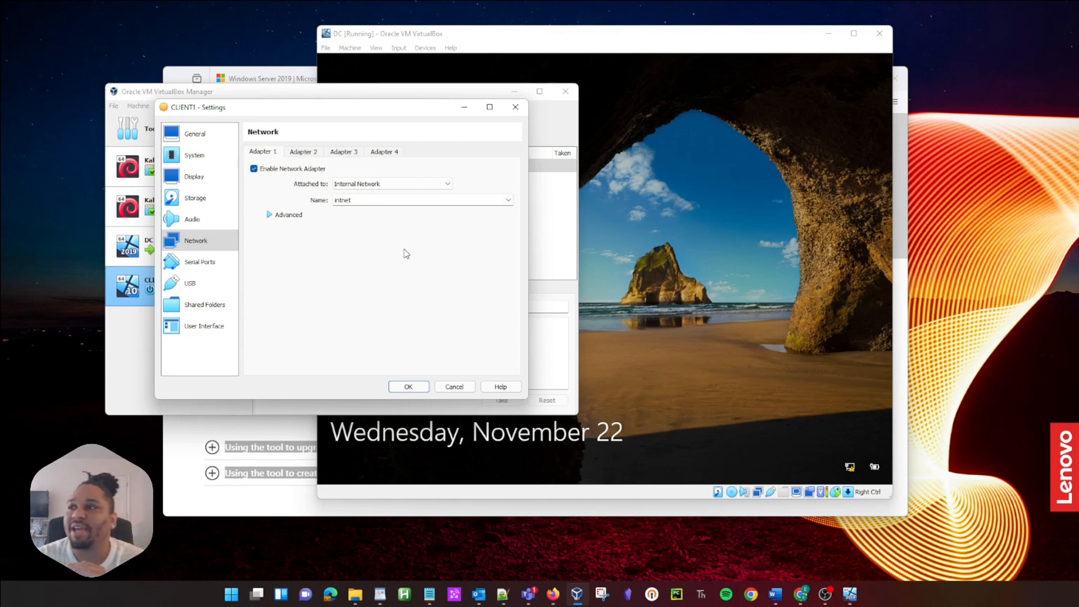
pyautogui.click(420, 390)
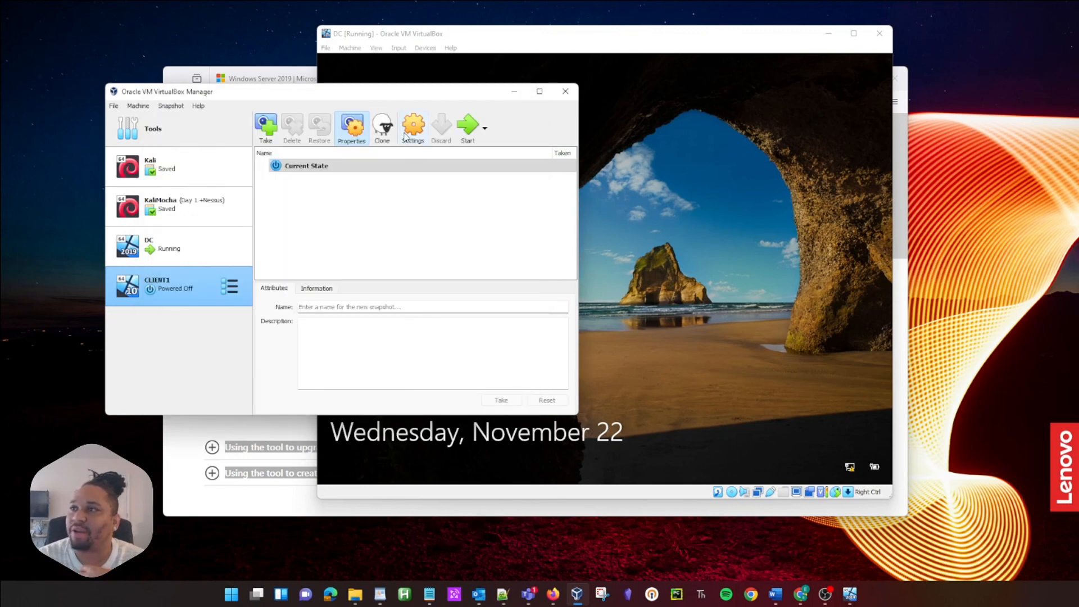
# Step: Boot CLIENT1 and launch Command Prompt through the Start search for cmd
pyautogui.click(470, 132)
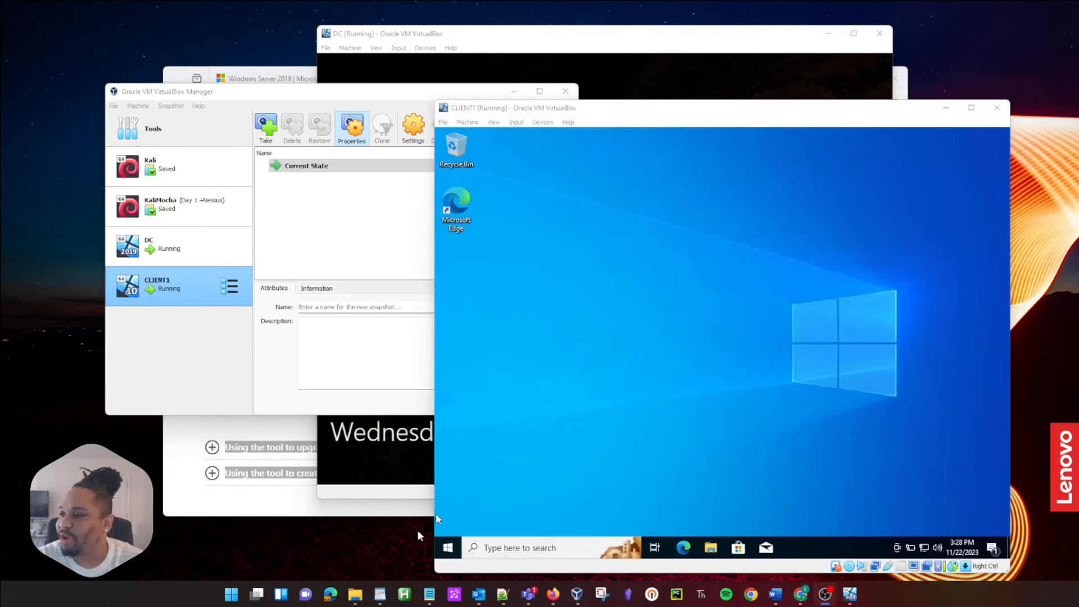
pyautogui.click(448, 549)
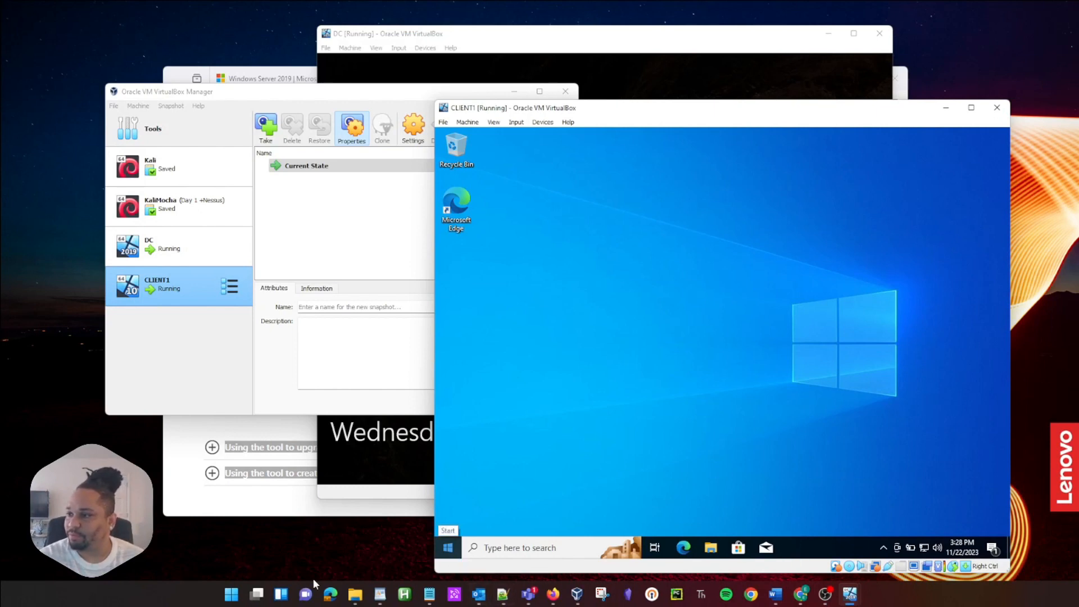
pyautogui.click(447, 548)
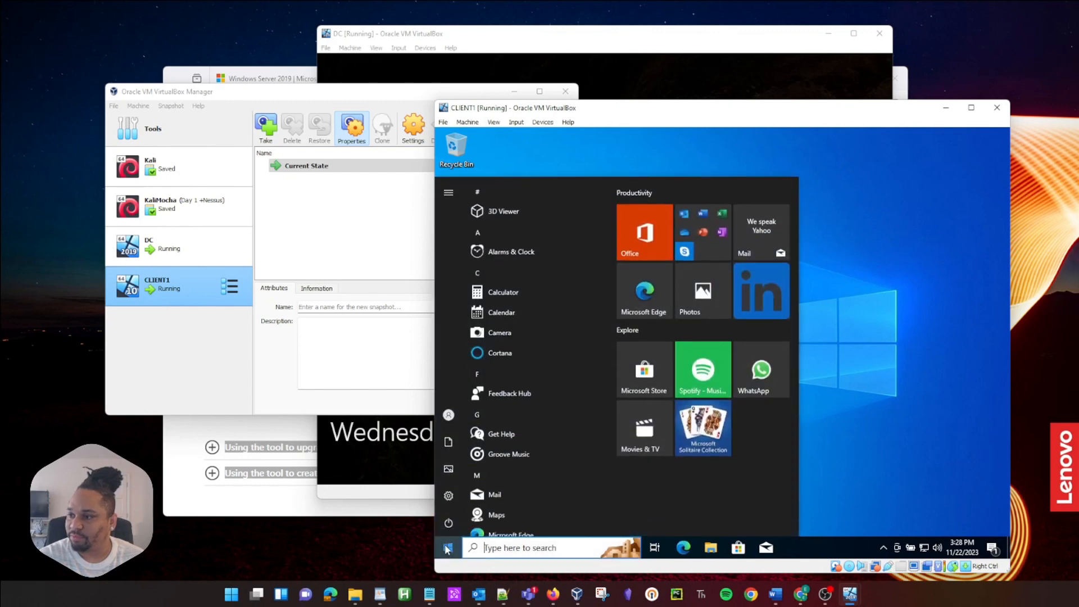
pyautogui.write('cmd')
pyautogui.press('Return')
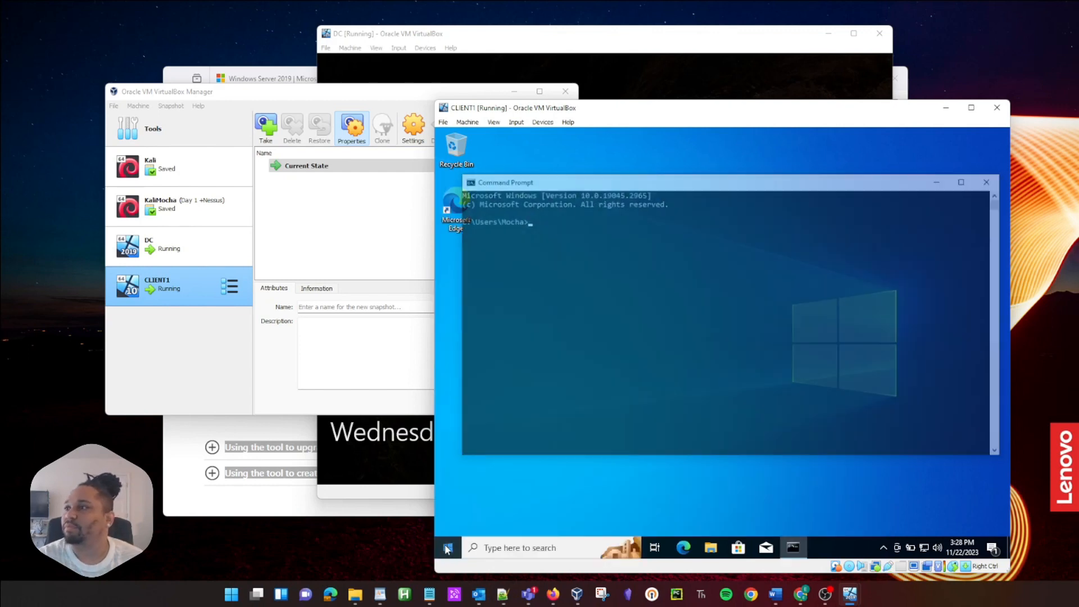
# Step: Run ipconfig /all and select the leased IPv4 address 172.16.0.100
pyautogui.write('ipcon')
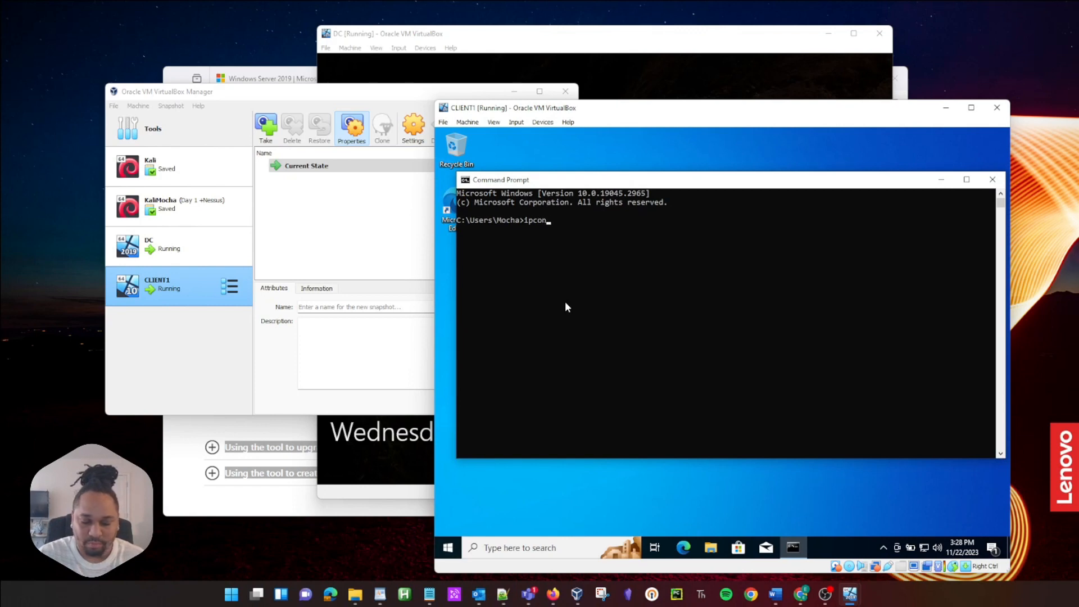
pyautogui.write('fig /all')
pyautogui.press('Return')
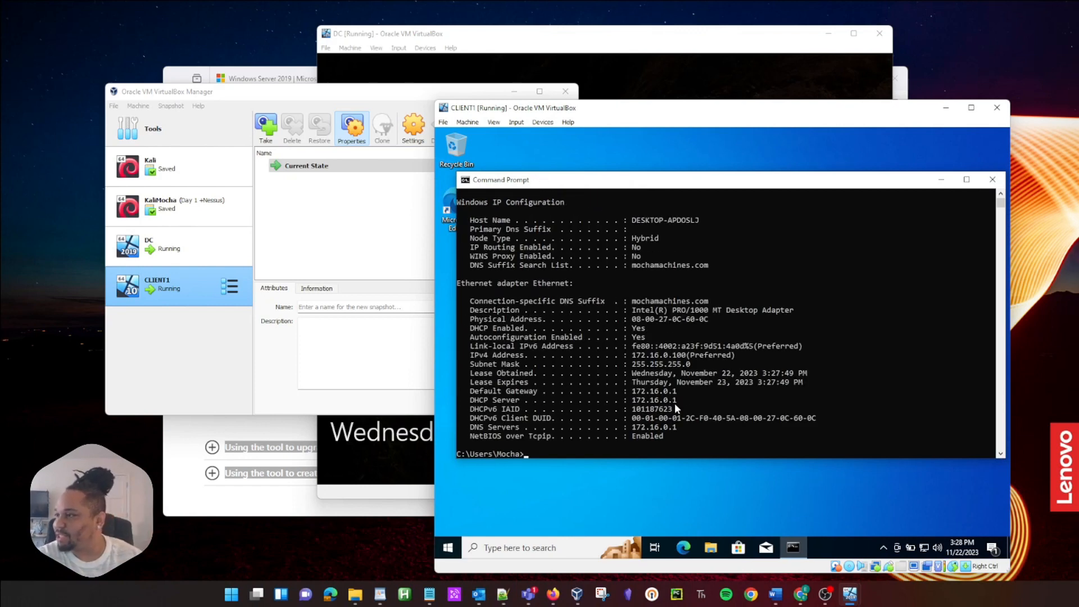
pyautogui.click(684, 355)
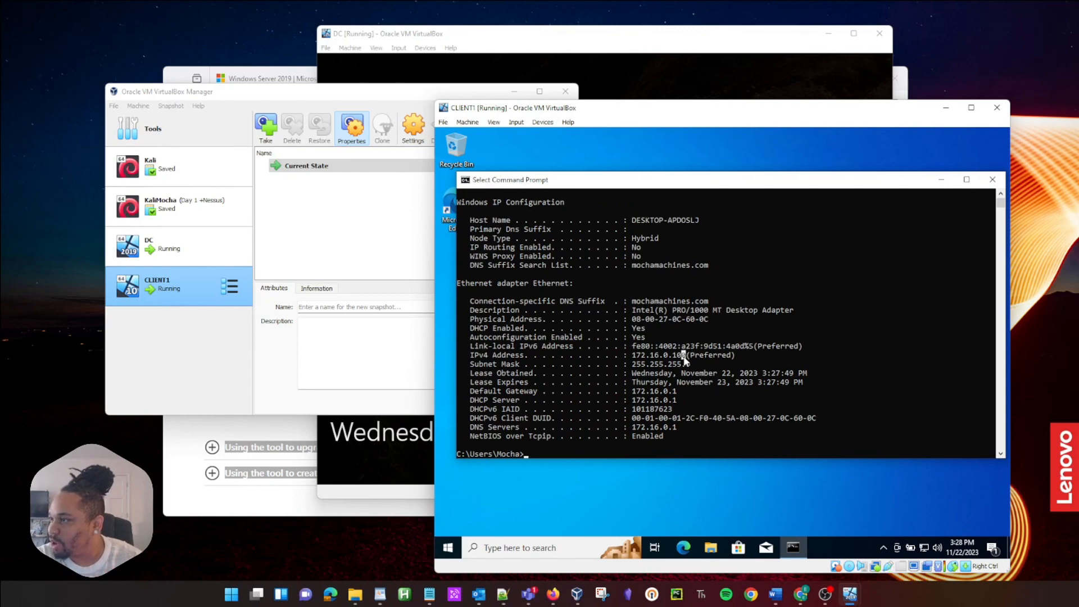
pyautogui.moveTo(638, 356); pyautogui.dragTo(677, 356)
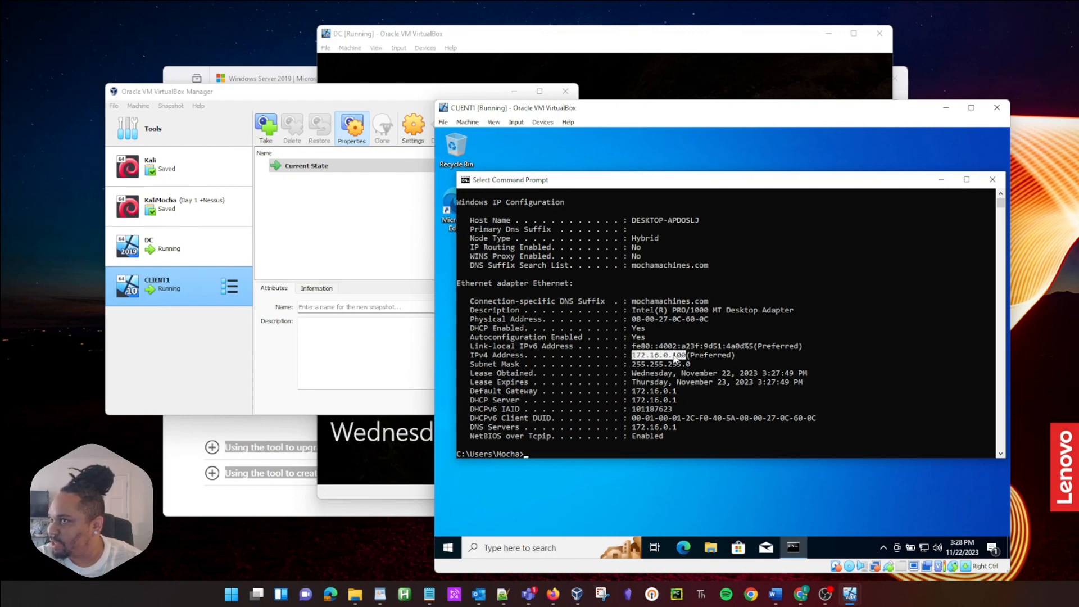
pyautogui.click(550, 68)
# Step: Send Ctrl-Alt-Del to the DC and sign in with the administrator password
pyautogui.click(350, 47)
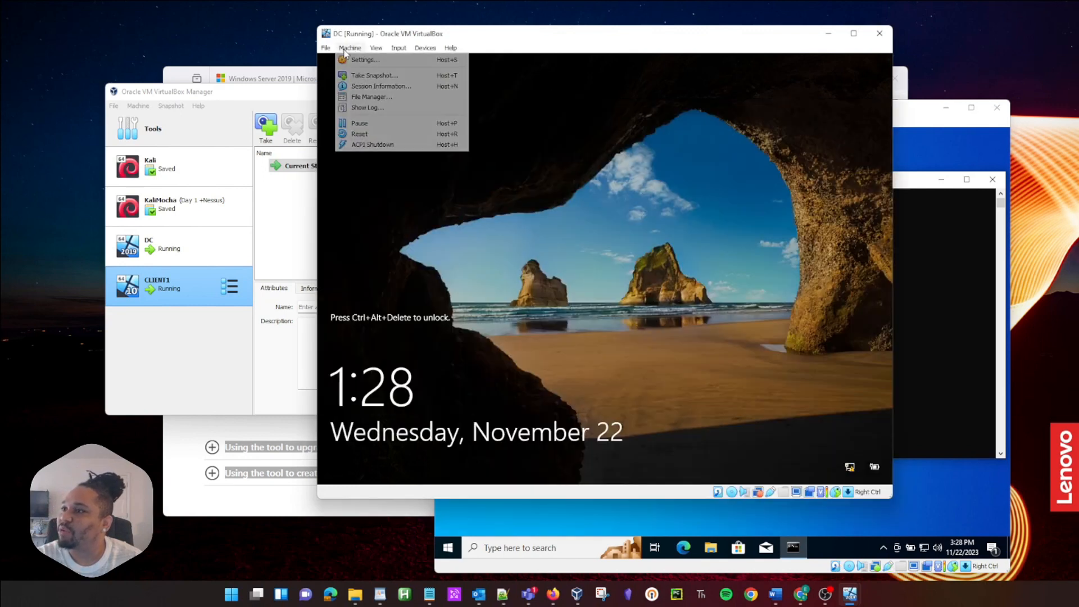
pyautogui.moveTo(406, 49)
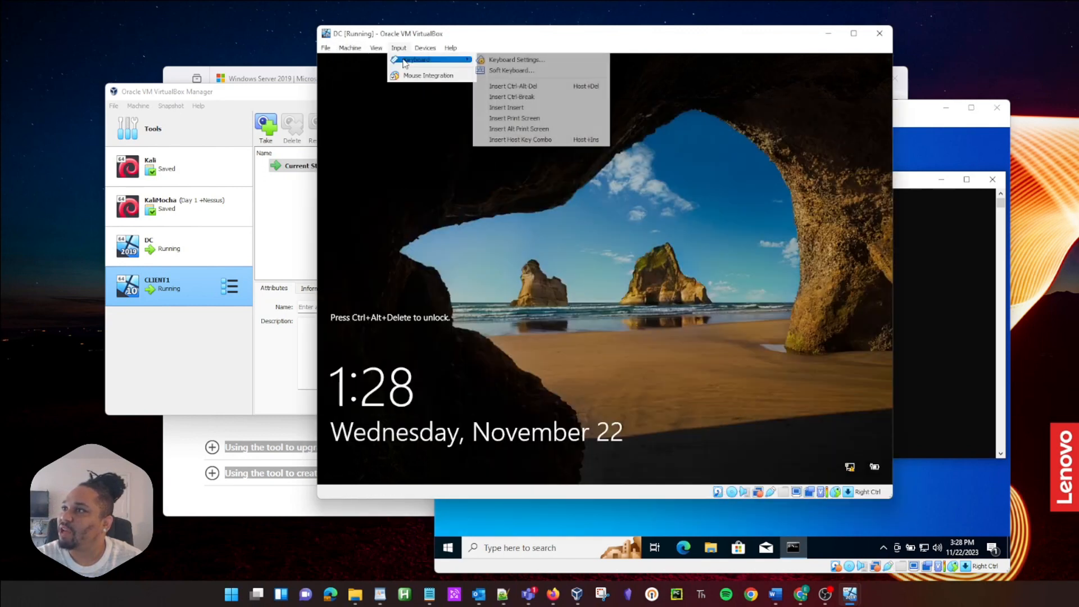
pyautogui.click(516, 85)
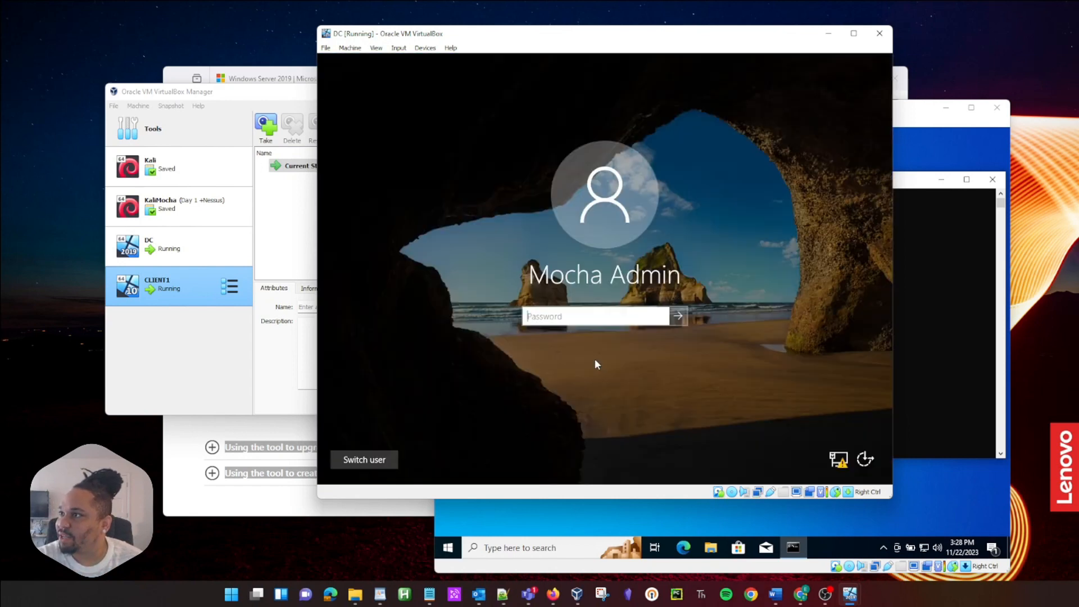
pyautogui.write('********')
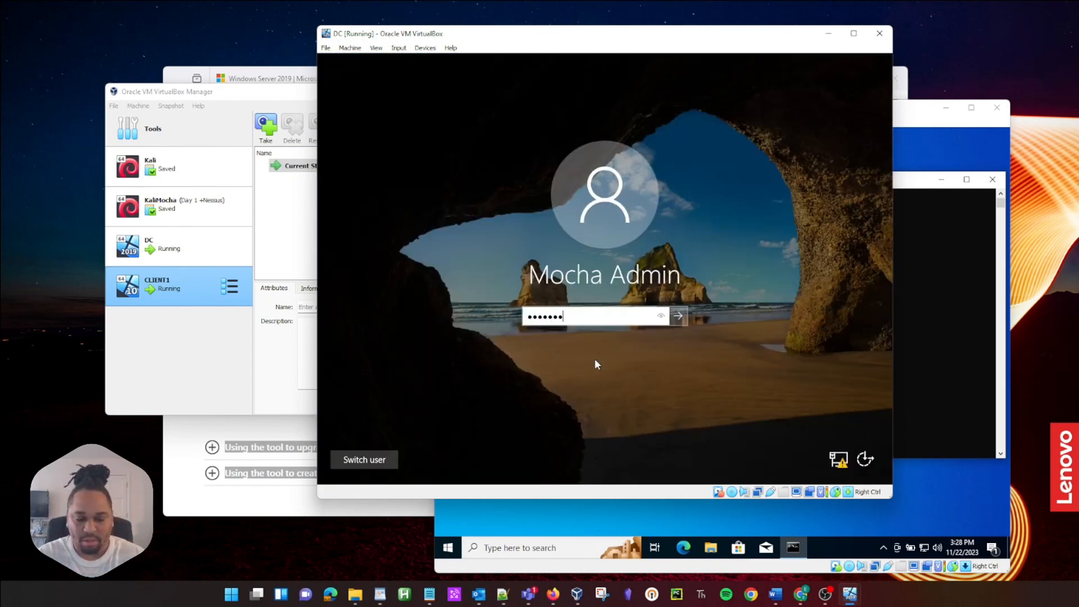
pyautogui.press('Return')
pyautogui.click(339, 186)
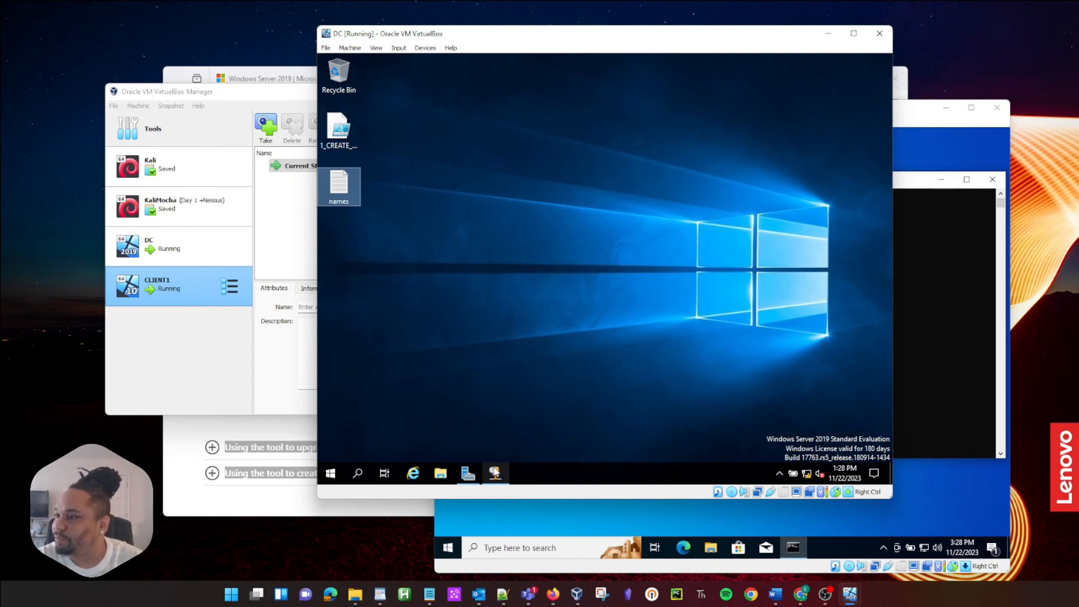
# Step: Open DHCP on the DC, expand the scope, and inspect the 172.16.0.100 address lease
pyautogui.click(495, 473)
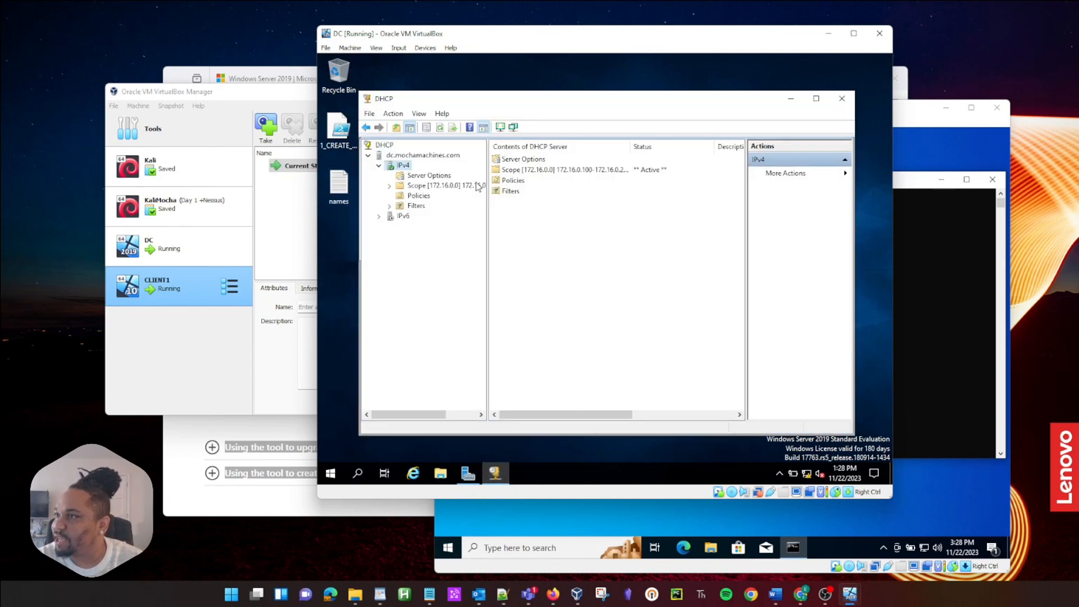
pyautogui.click(390, 186)
pyautogui.click(436, 196)
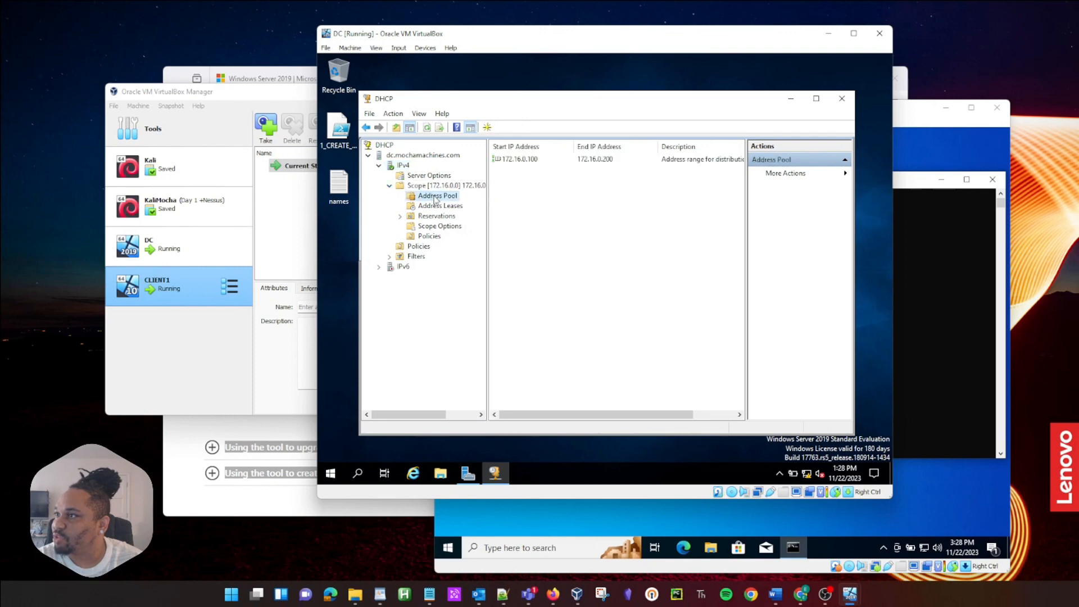
pyautogui.click(538, 161)
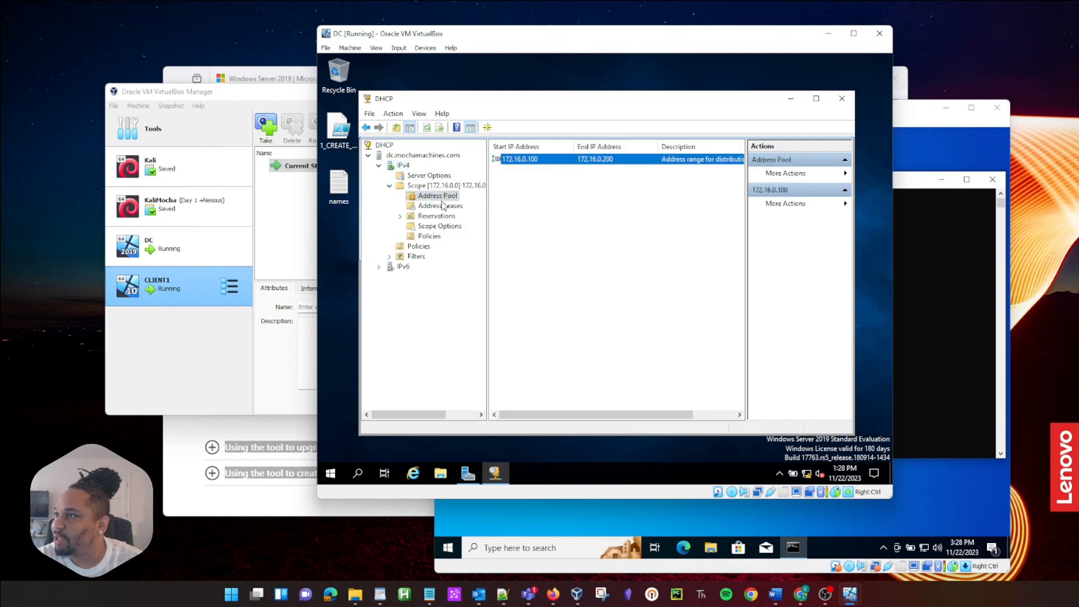
pyautogui.click(443, 205)
pyautogui.click(533, 159)
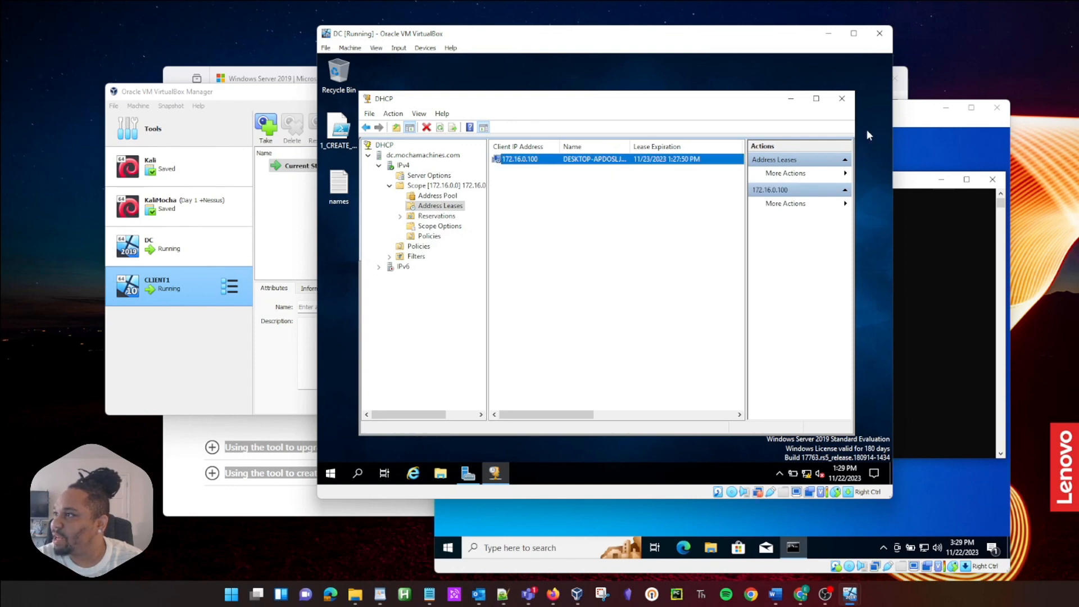
# Step: Run hostname in CLIENT1's Command Prompt and compare the name with DC's DHCP lease list
pyautogui.click(895, 127)
pyautogui.click(732, 318)
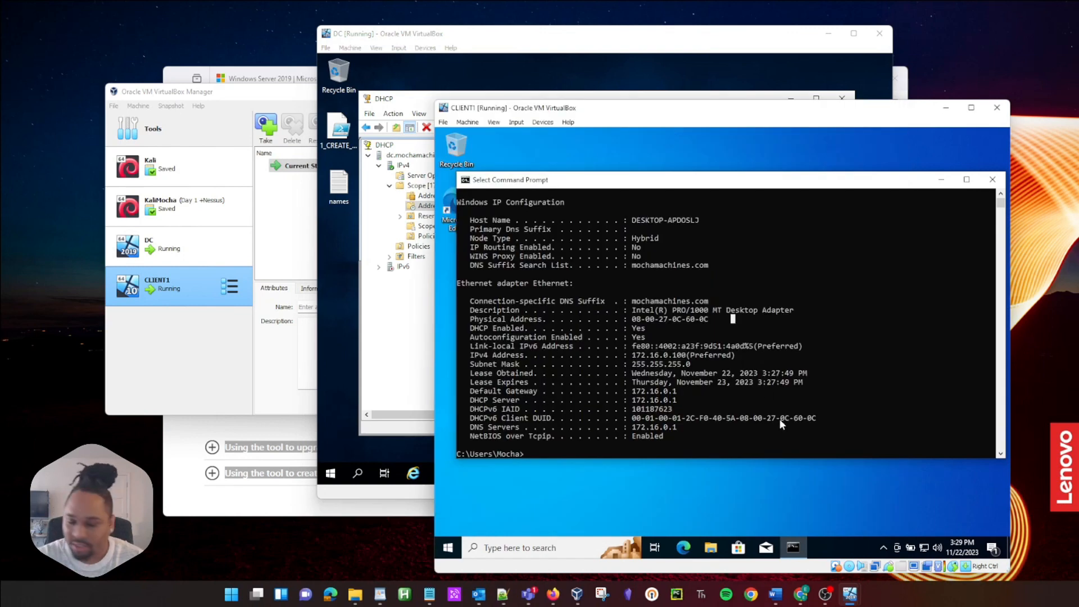
pyautogui.write('ho')
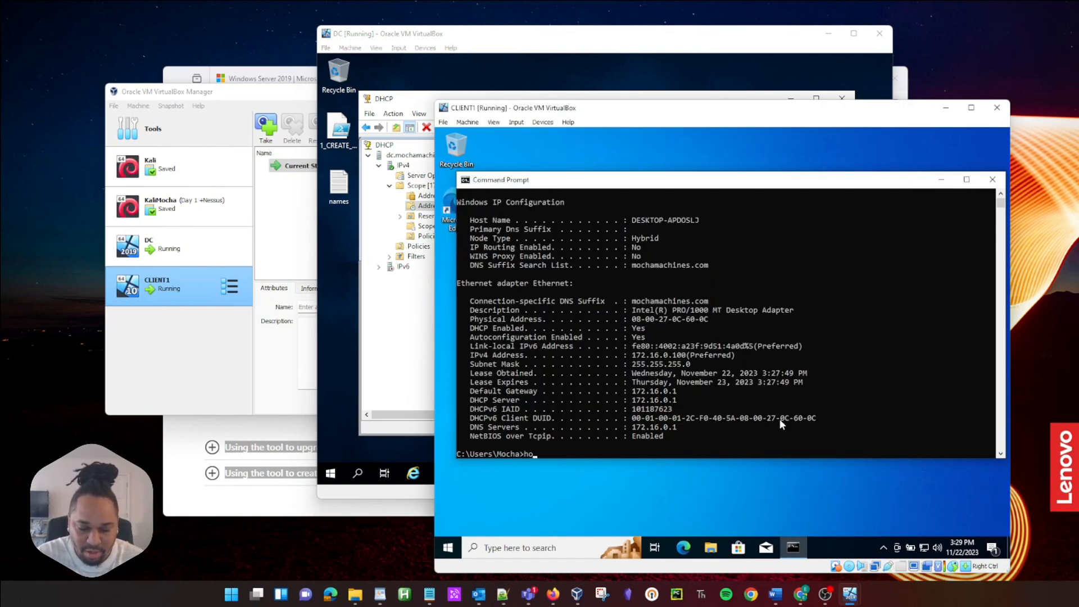
pyautogui.write('hostname')
pyautogui.press('Return')
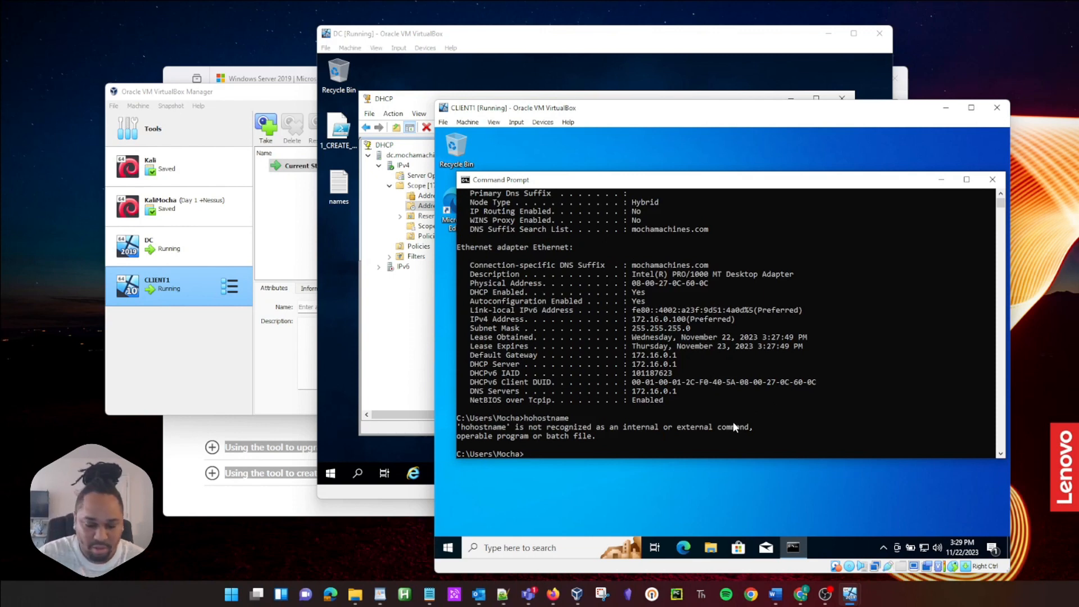
pyautogui.write('hostname')
pyautogui.press('Return')
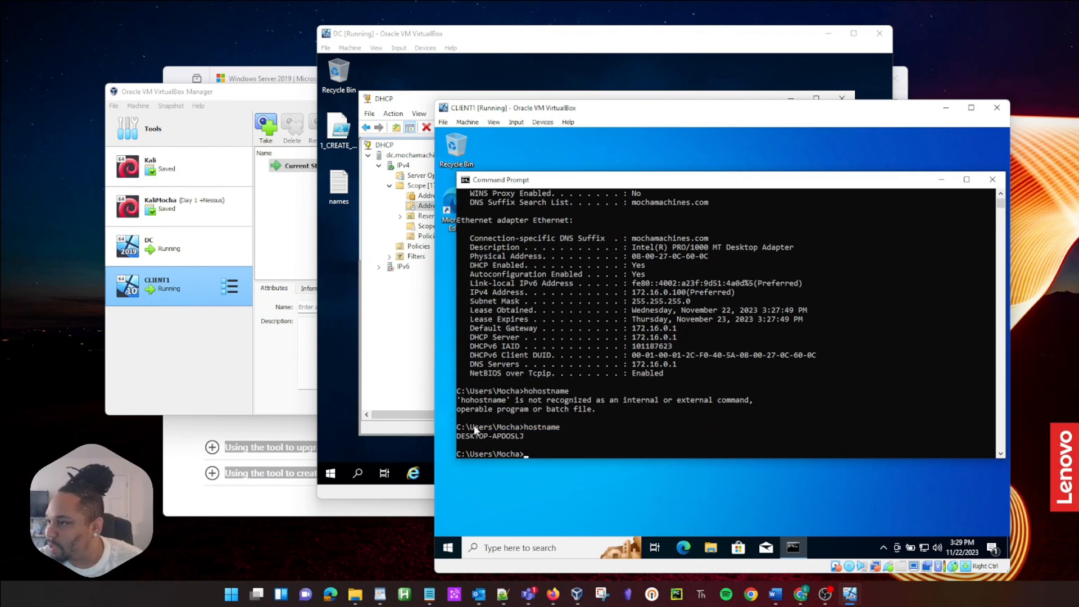
pyautogui.click(430, 117)
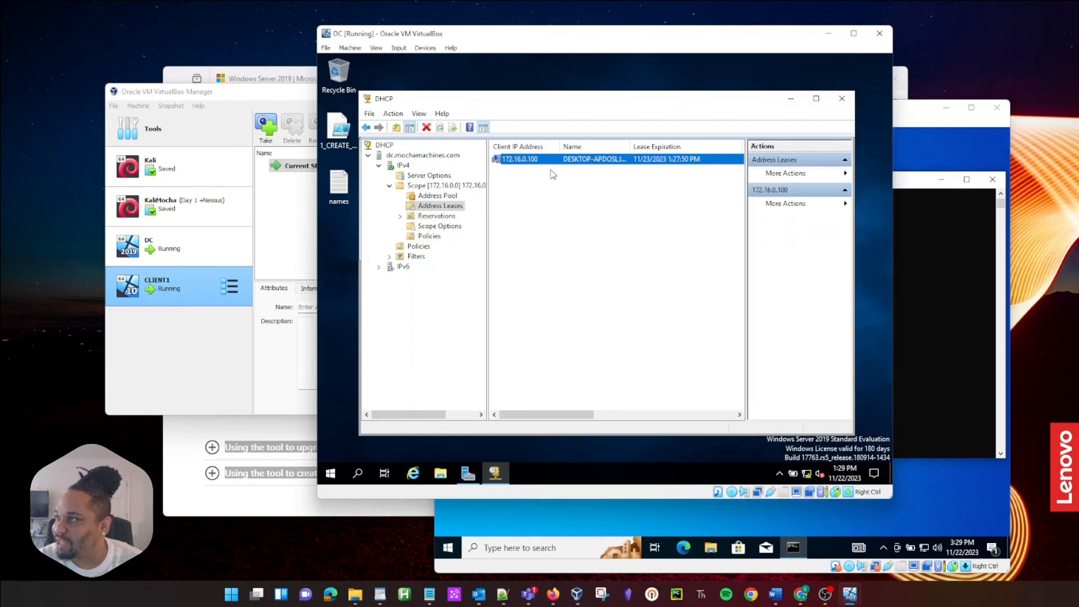
# Step: Ping google.com from CLIENT1 to confirm internet access, then close the Command Prompt
pyautogui.click(901, 127)
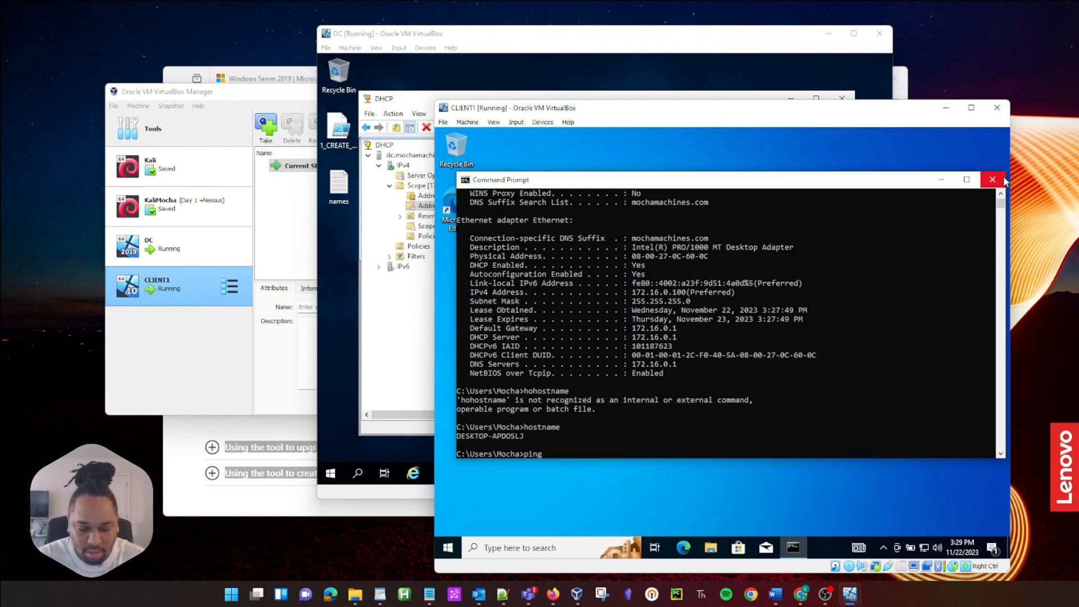
pyautogui.write('google.com')
pyautogui.press('Return')
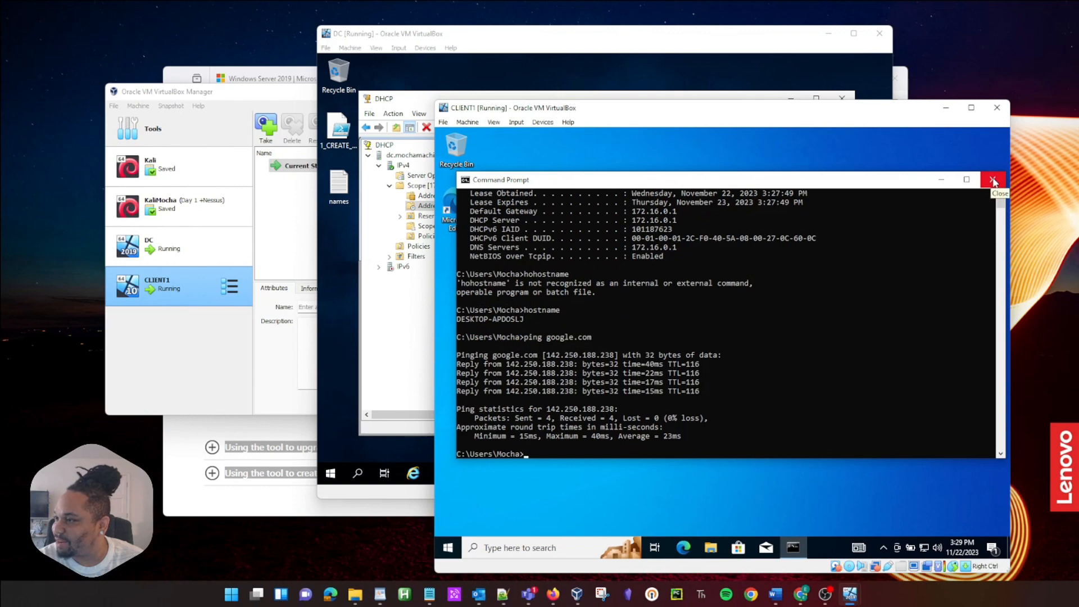
pyautogui.click(993, 180)
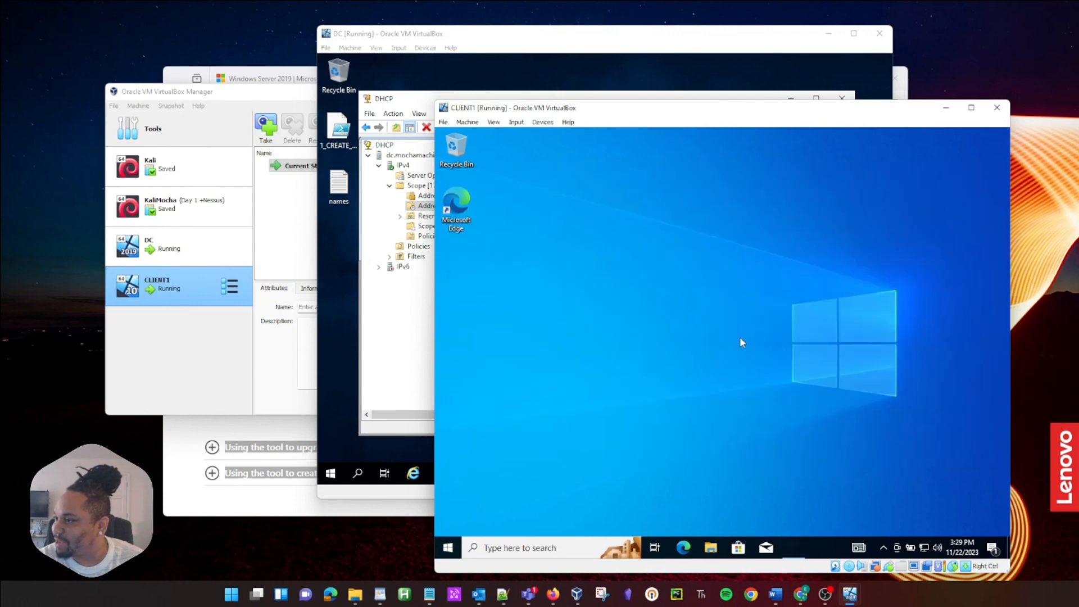
# Step: Search CLIENT1's Start menu for 'advanced system settings' to open System Properties
pyautogui.click(447, 548)
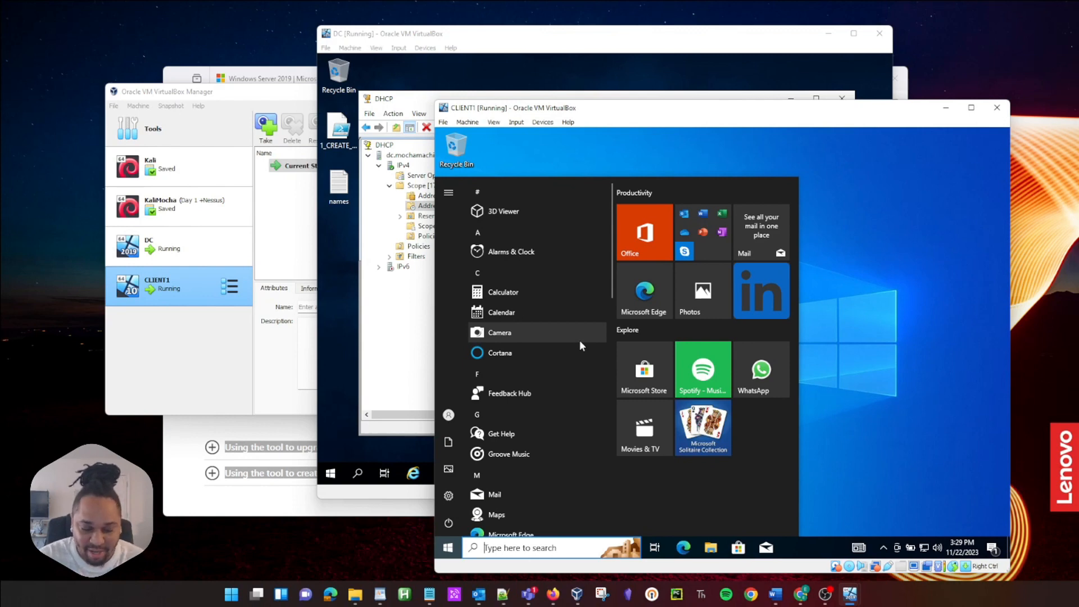
pyautogui.write('advanced system se')
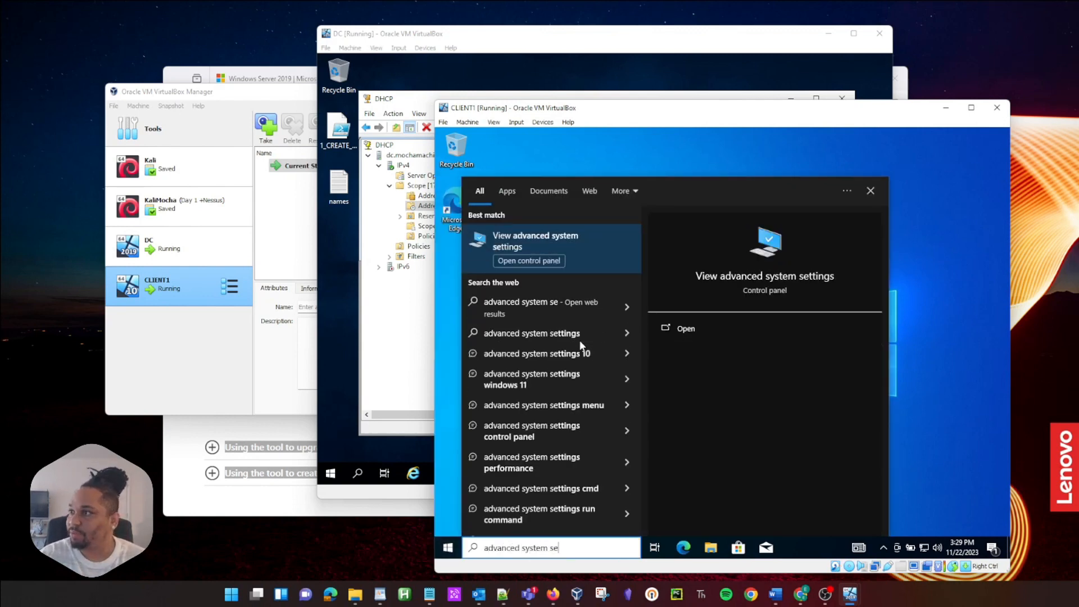
pyautogui.press('Return')
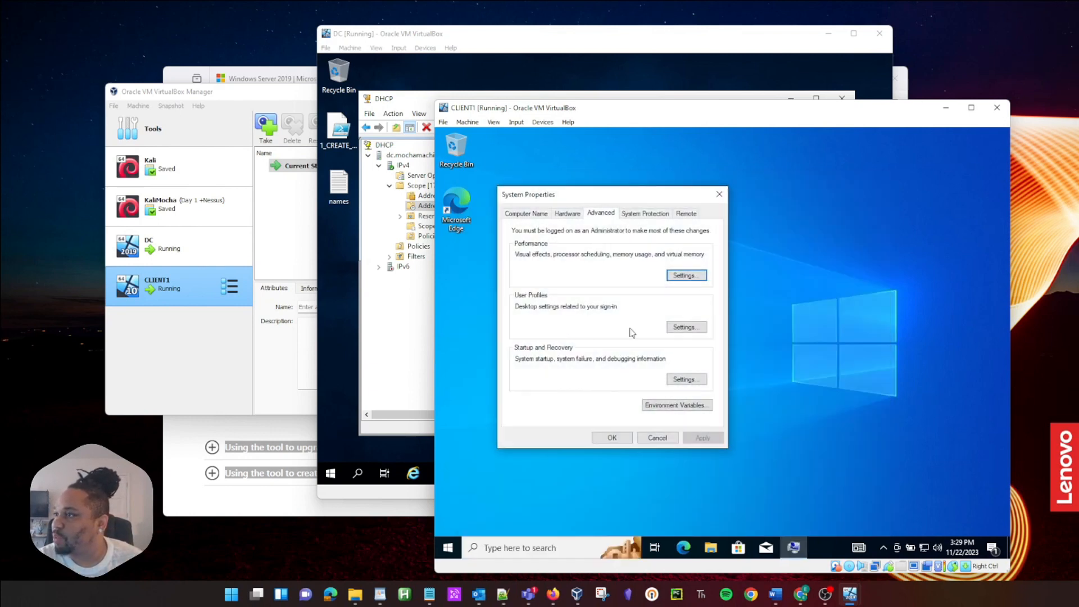
# Step: Set the computer name to CLIENT1 and membership to the mochamachines.com domain
pyautogui.click(518, 215)
pyautogui.click(666, 352)
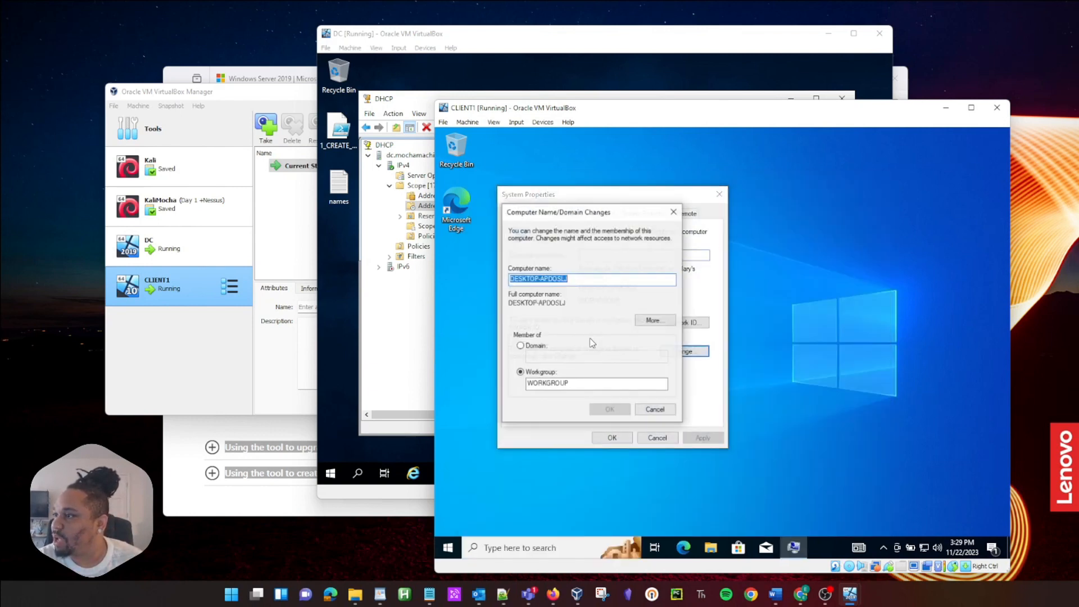
pyautogui.write('CLIENT1')
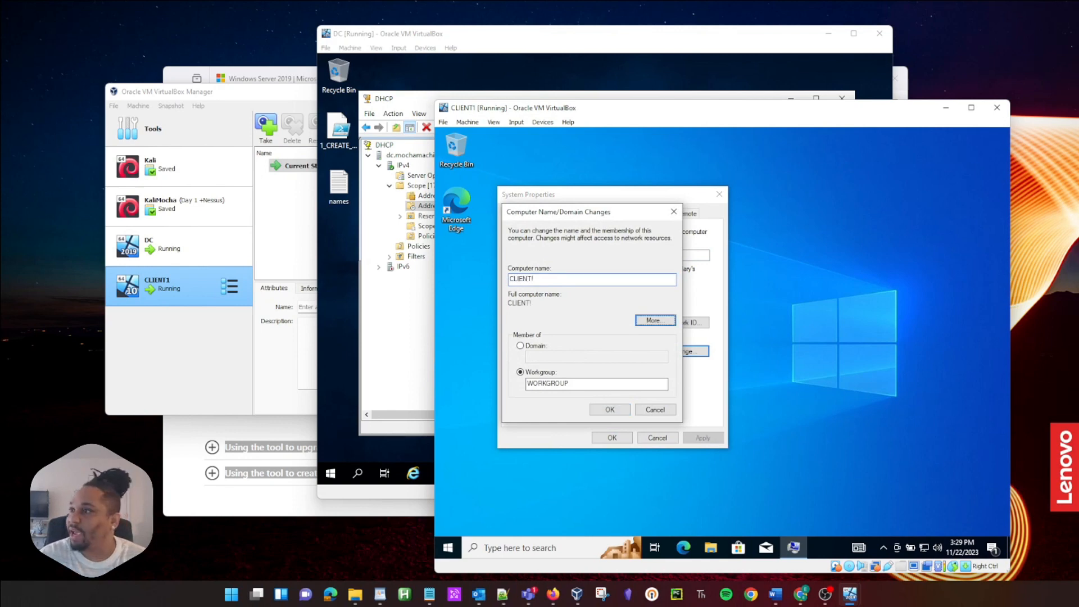
pyautogui.press('Tab')
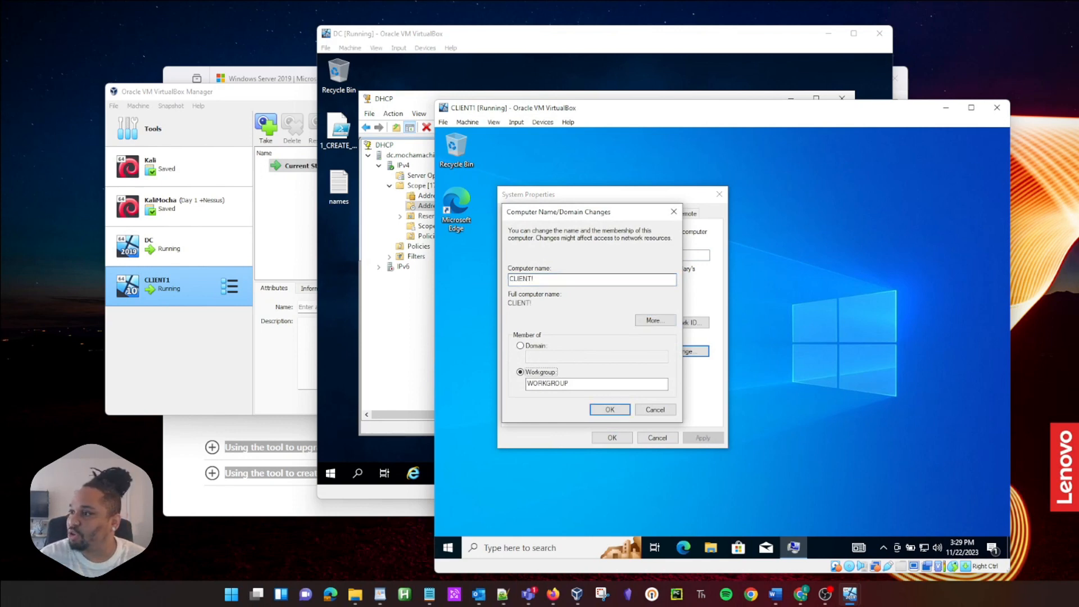
pyautogui.hotkey('shift', 'Tab')
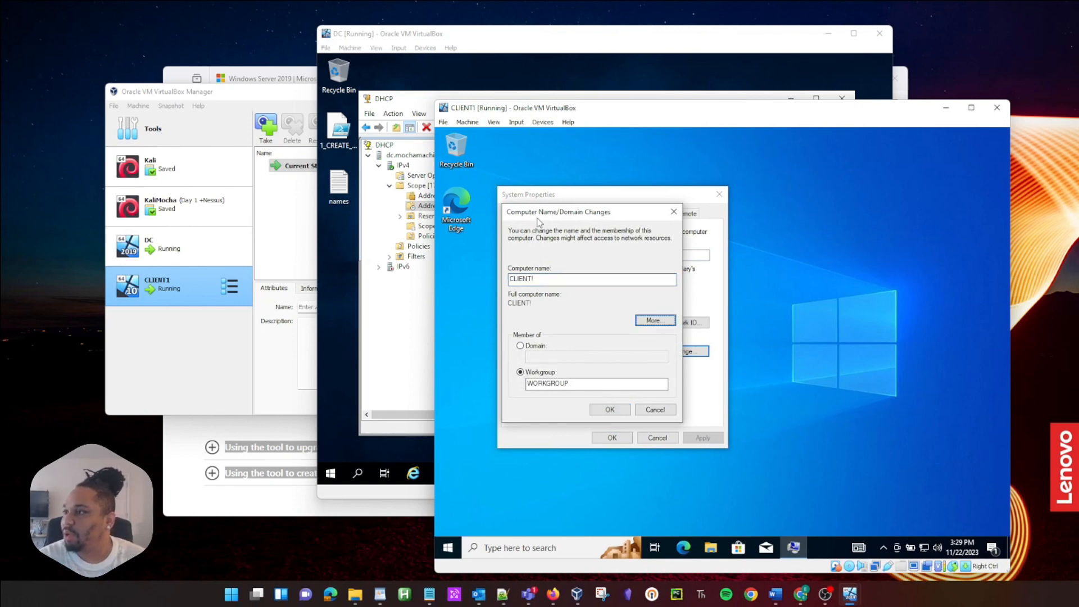
pyautogui.click(521, 347)
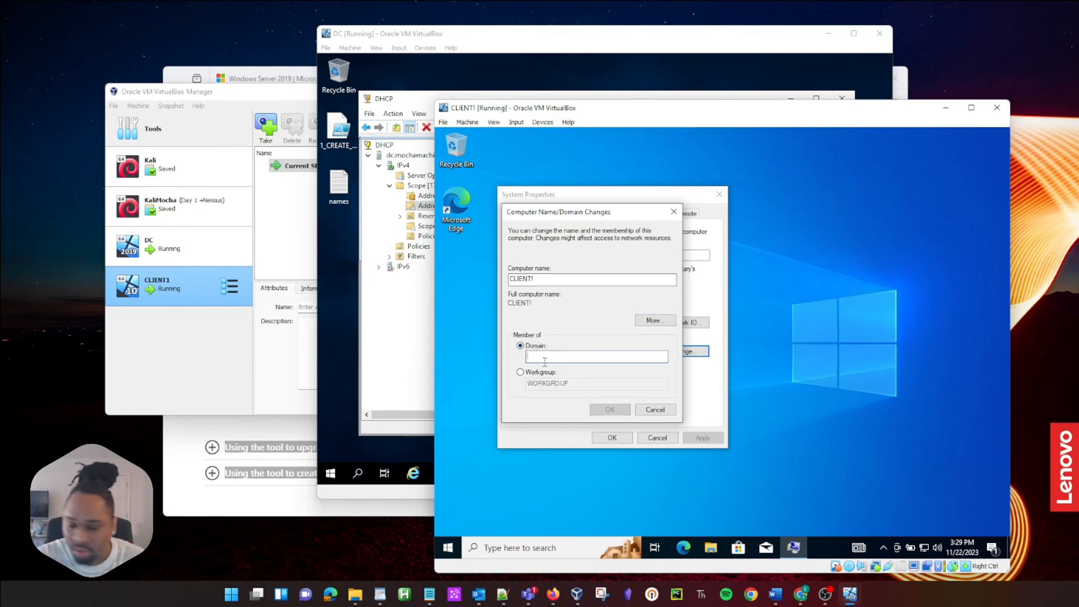
pyautogui.write('mochamachine')
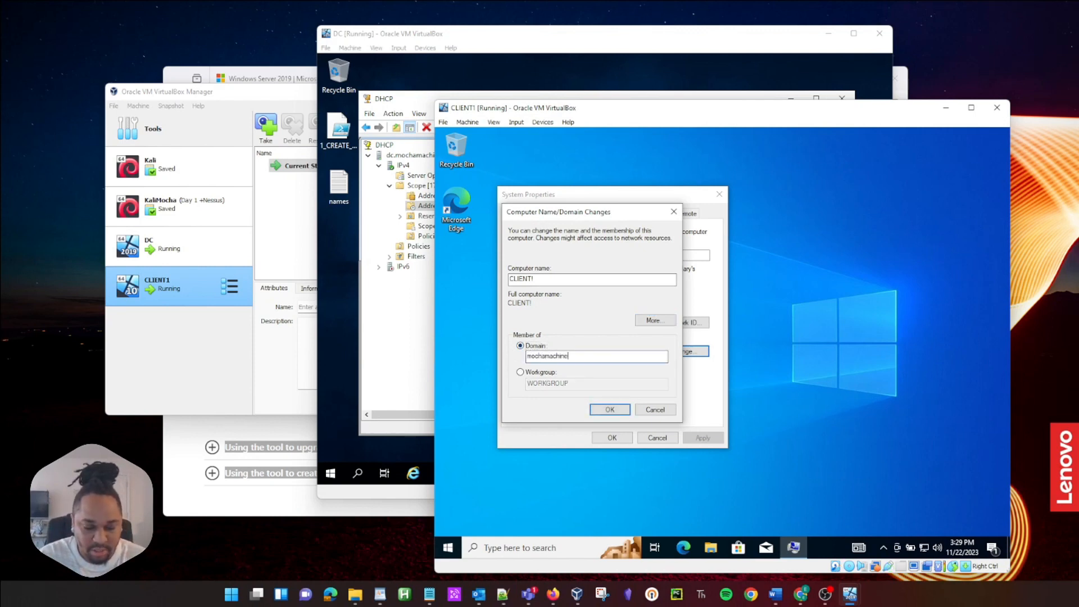
pyautogui.write('s.com')
pyautogui.press('Return')
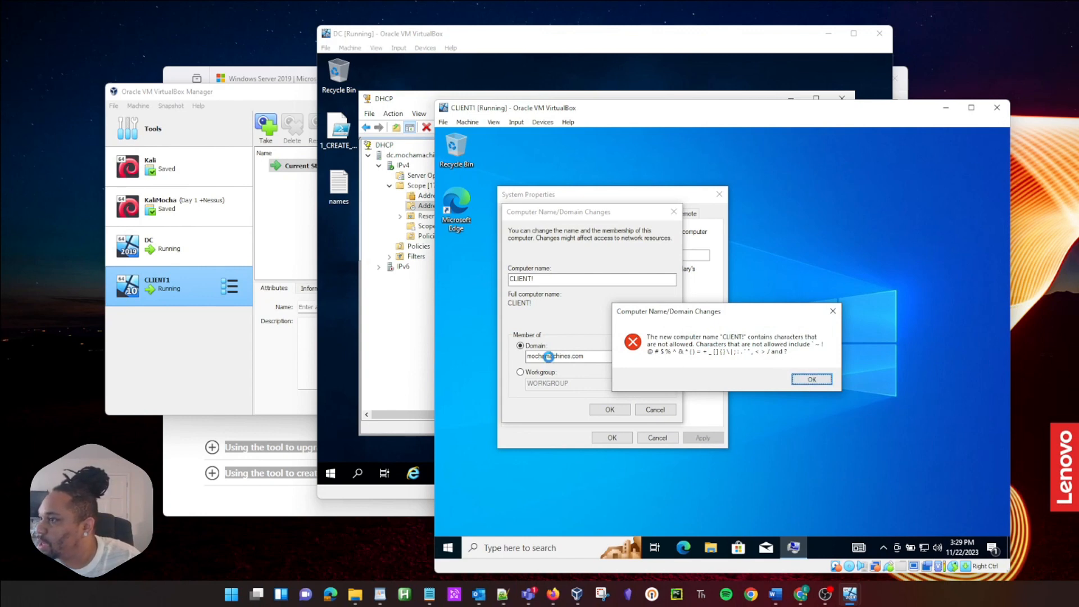
# Step: Fix the invalid character in the CLIENT1 name and apply the change
pyautogui.click(821, 379)
pyautogui.click(591, 280)
pyautogui.press('BackSpace')
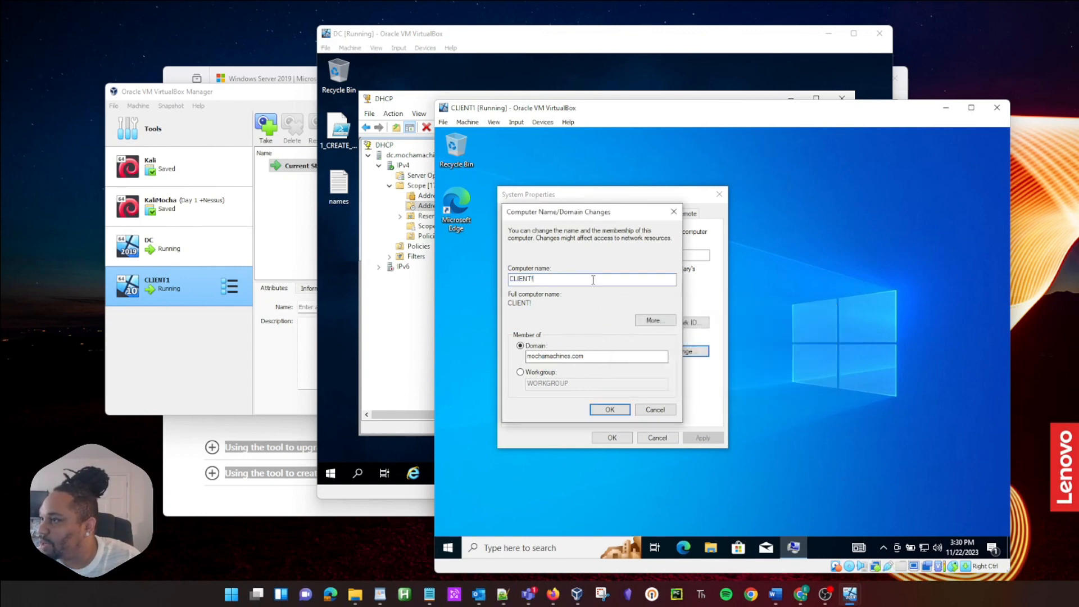
pyautogui.write('1')
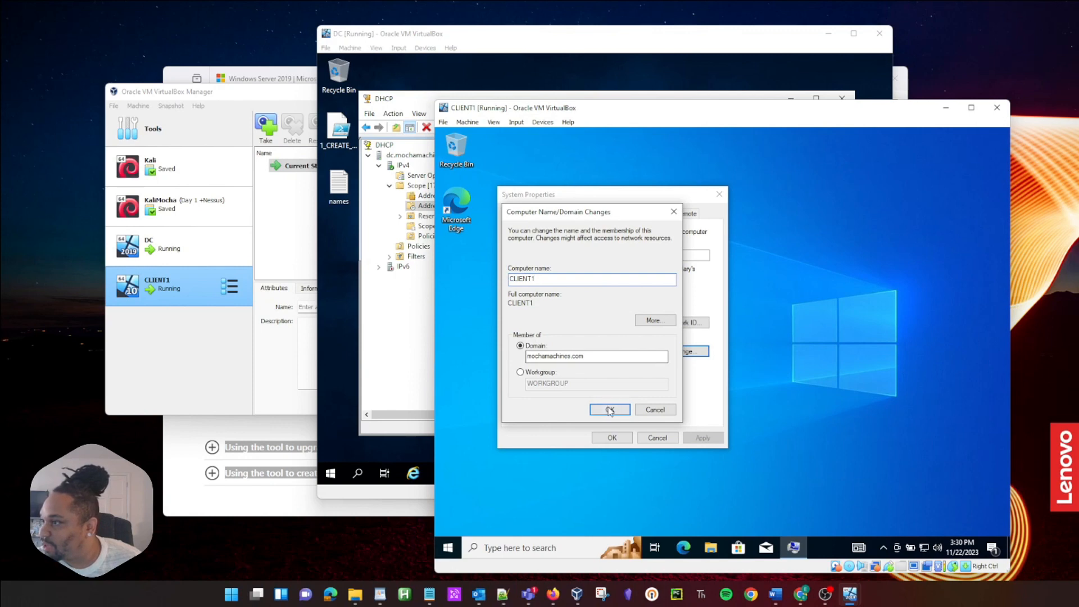
pyautogui.click(608, 408)
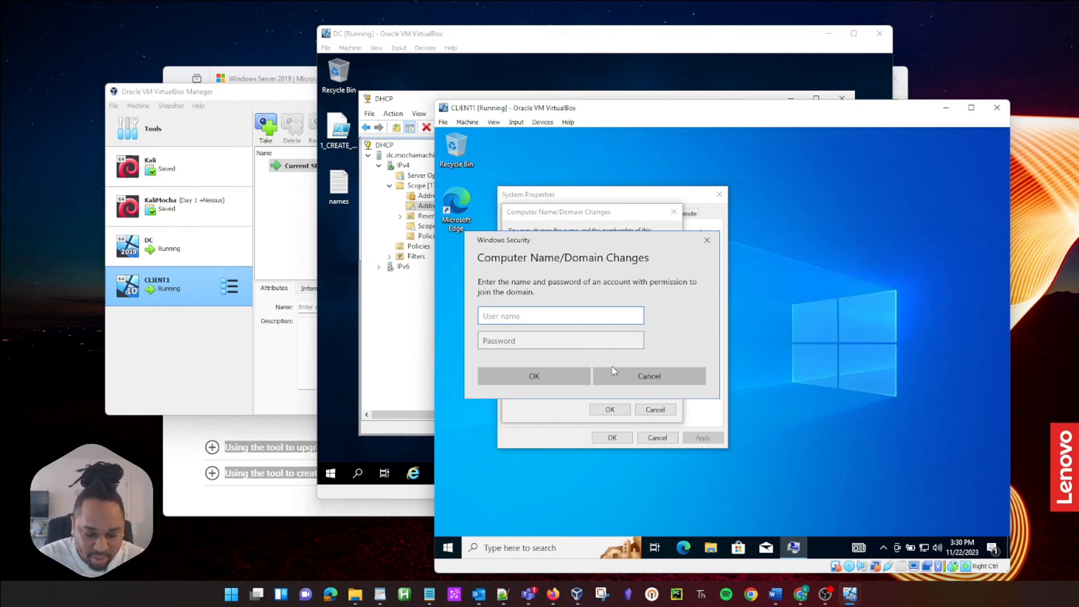
# Step: Enter the domain admin user name and password to authorise the domain join
pyautogui.write('madmin')
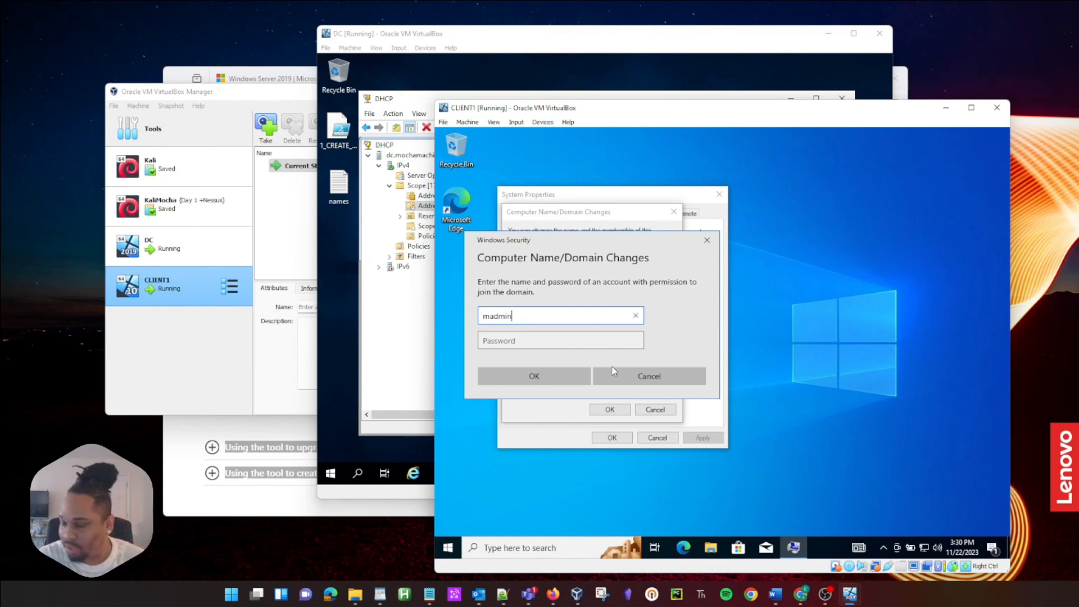
pyautogui.press('Tab')
pyautogui.write('********')
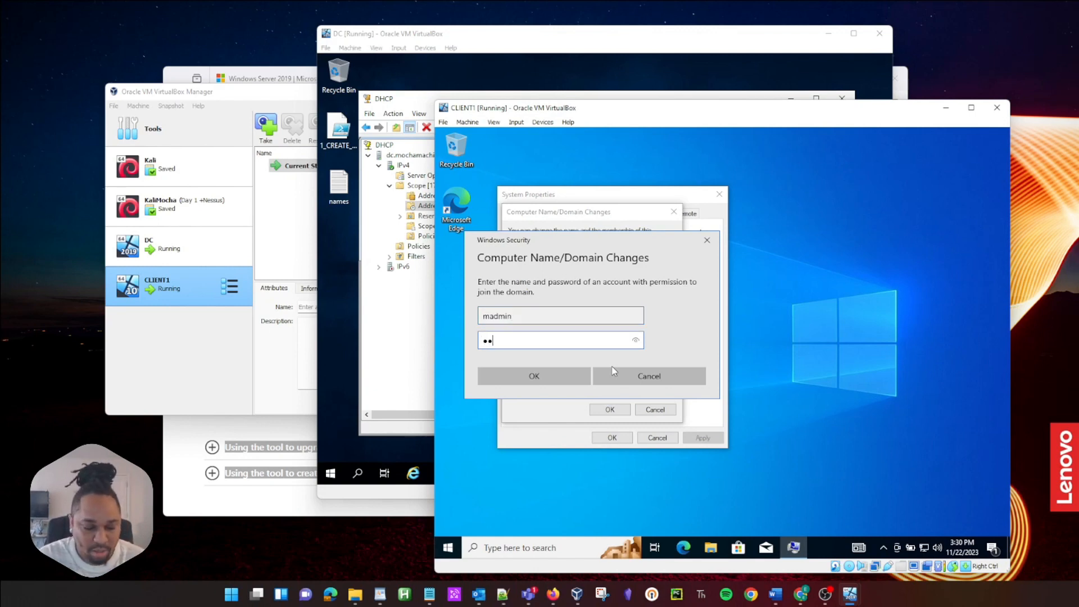
pyautogui.press('Return')
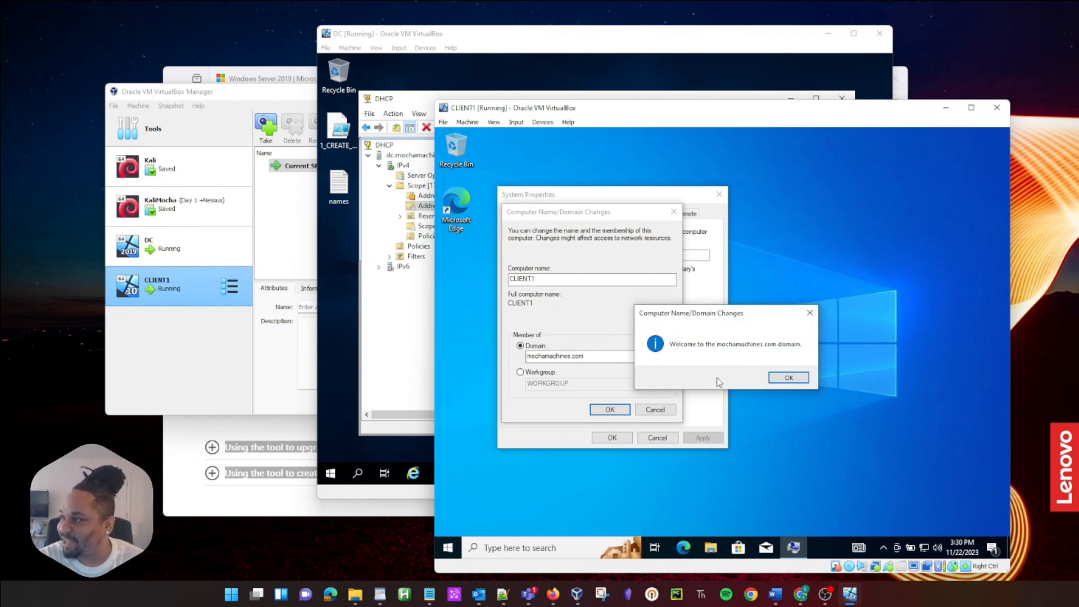
# Step: Acknowledge the domain welcome and restart-required messages, then close System Properties
pyautogui.click(788, 378)
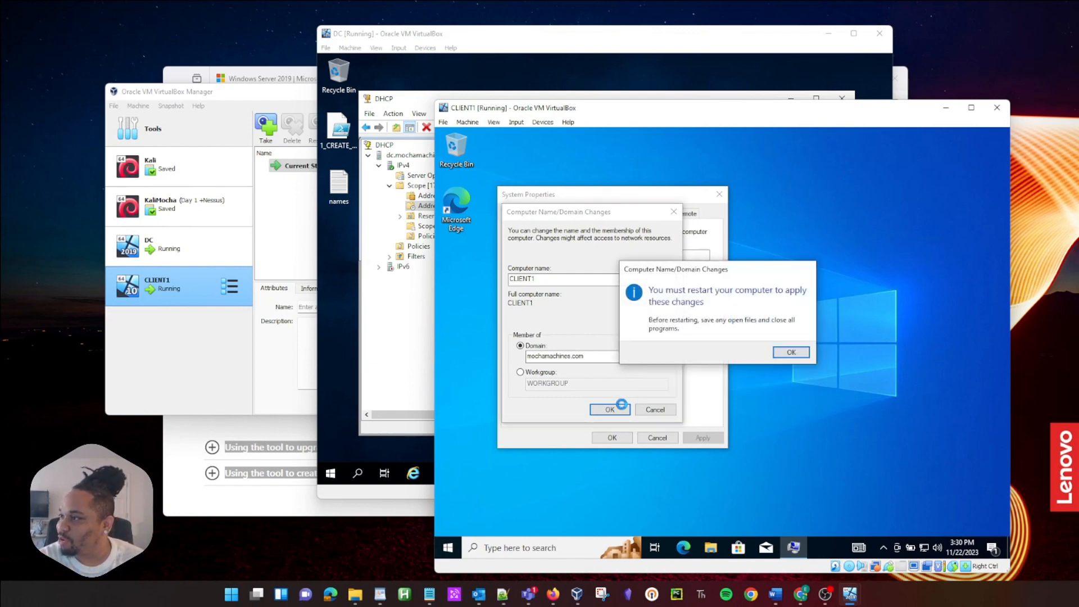
pyautogui.click(791, 353)
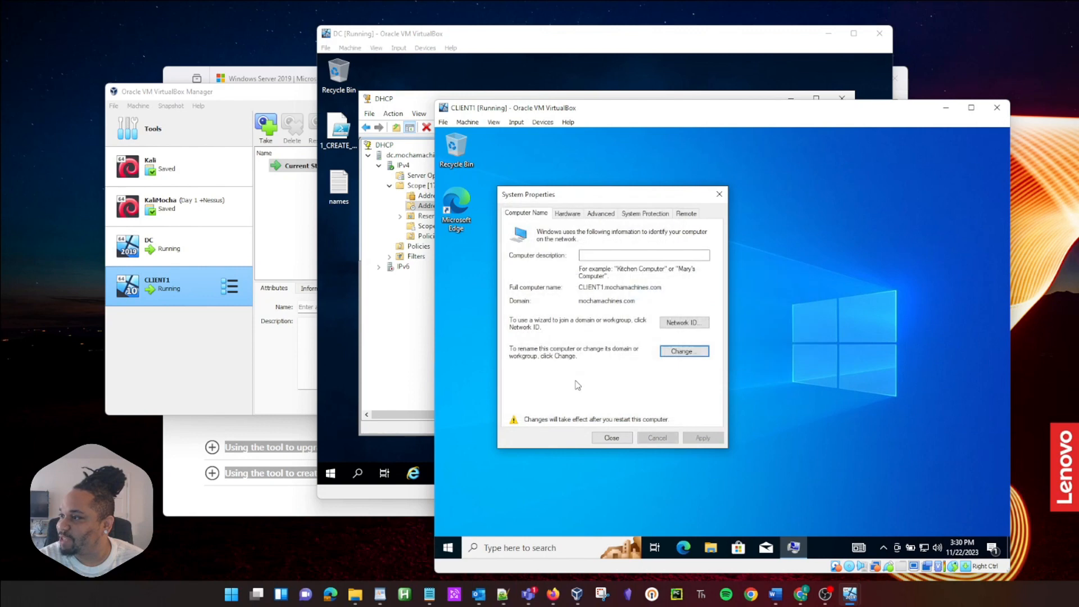
pyautogui.click(617, 436)
# Step: Restart CLIENT1 now and dismiss its lock screen and the drag-and-drop error
pyautogui.click(710, 348)
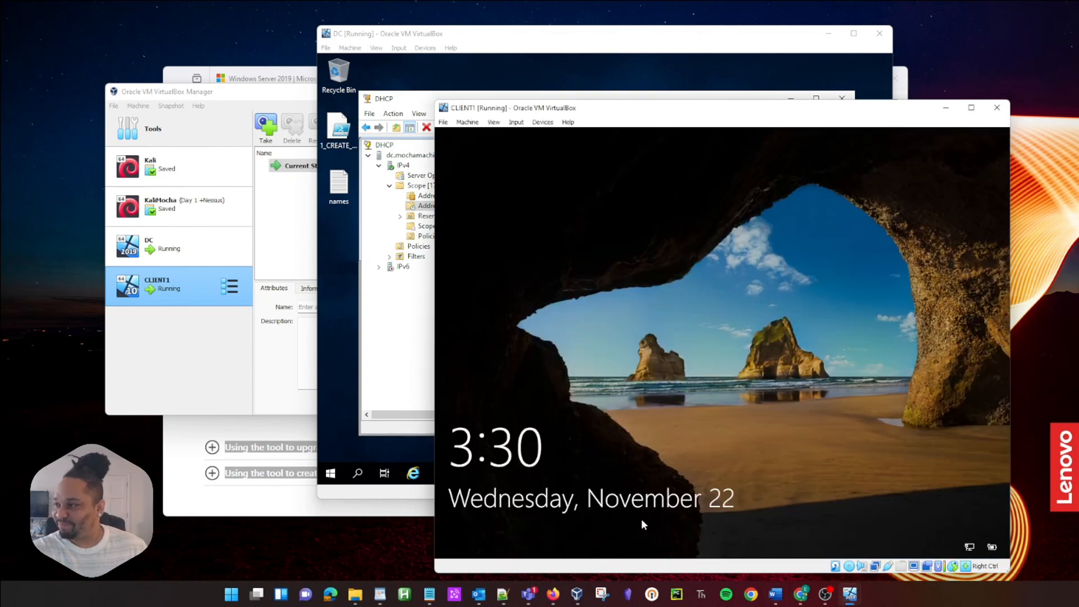
pyautogui.moveTo(642, 521); pyautogui.dragTo(703, 140)
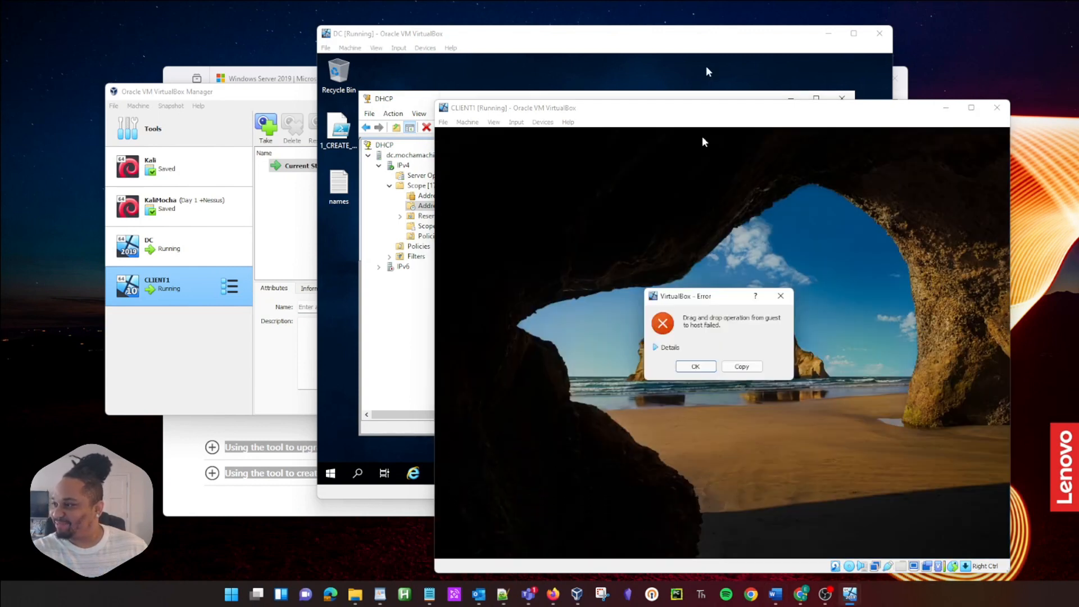
pyautogui.click(780, 296)
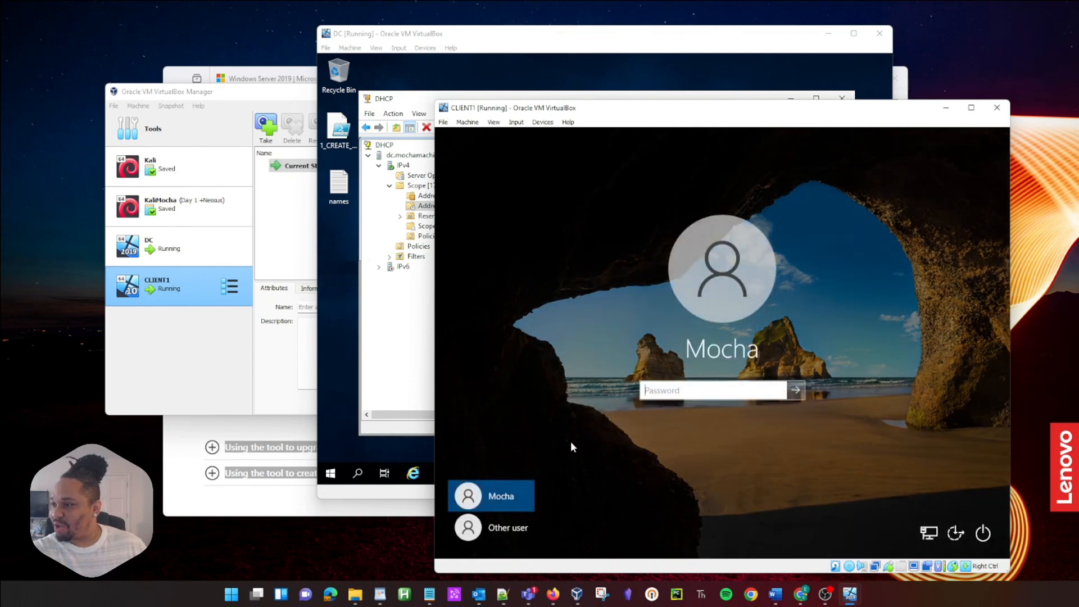
# Step: Sign in as Other user with a new domain user's name and password
pyautogui.click(509, 526)
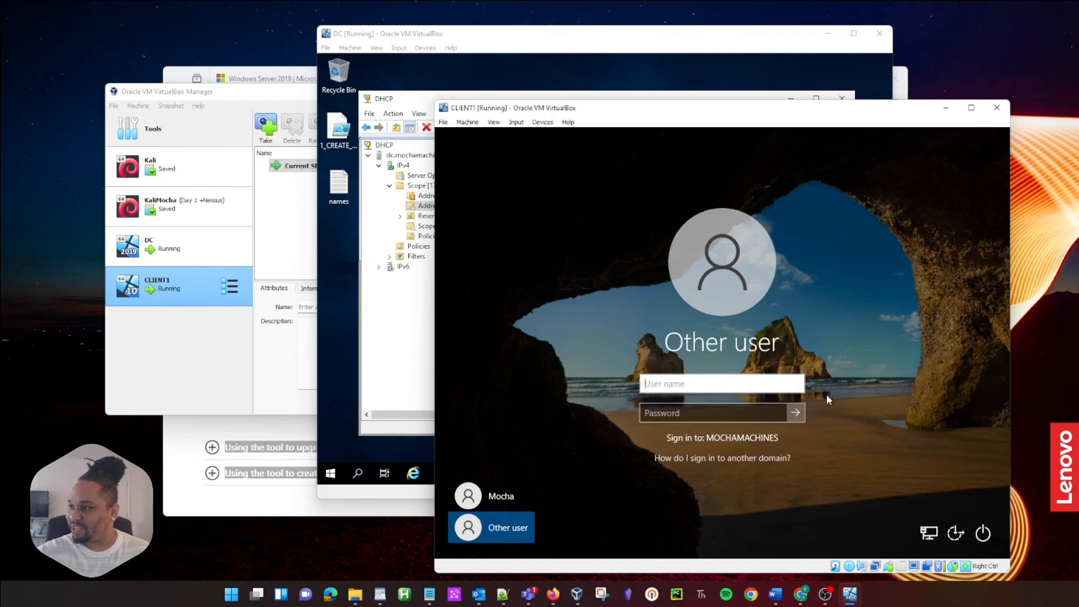
pyautogui.write('madmin')
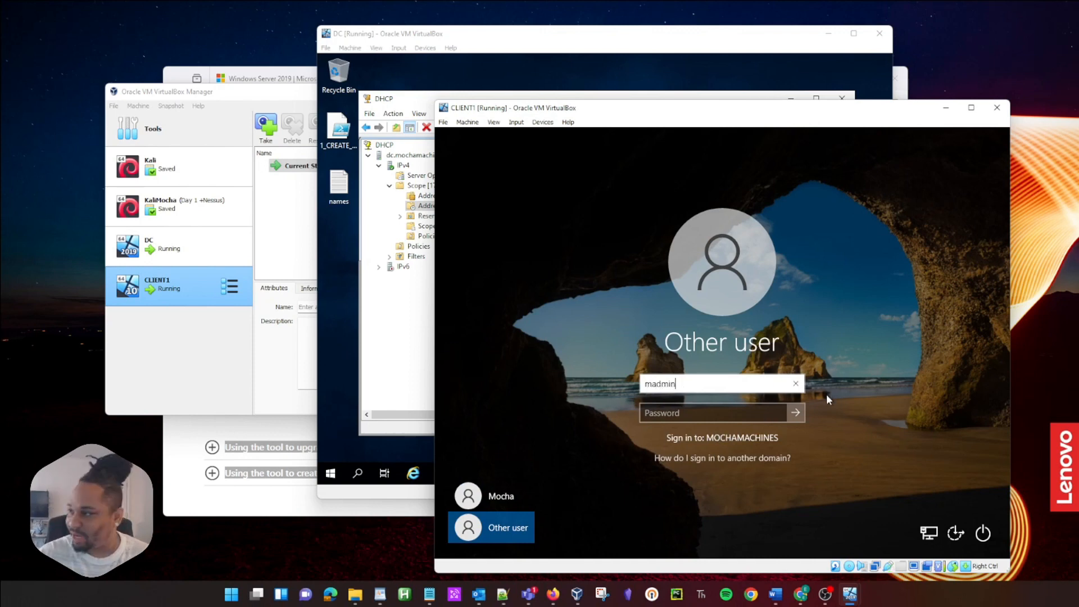
pyautogui.press('BackSpace')
pyautogui.press('BackSpace')
pyautogui.press('BackSpace')
pyautogui.press('BackSpace')
pyautogui.press('BackSpace')
pyautogui.press('BackSpace')
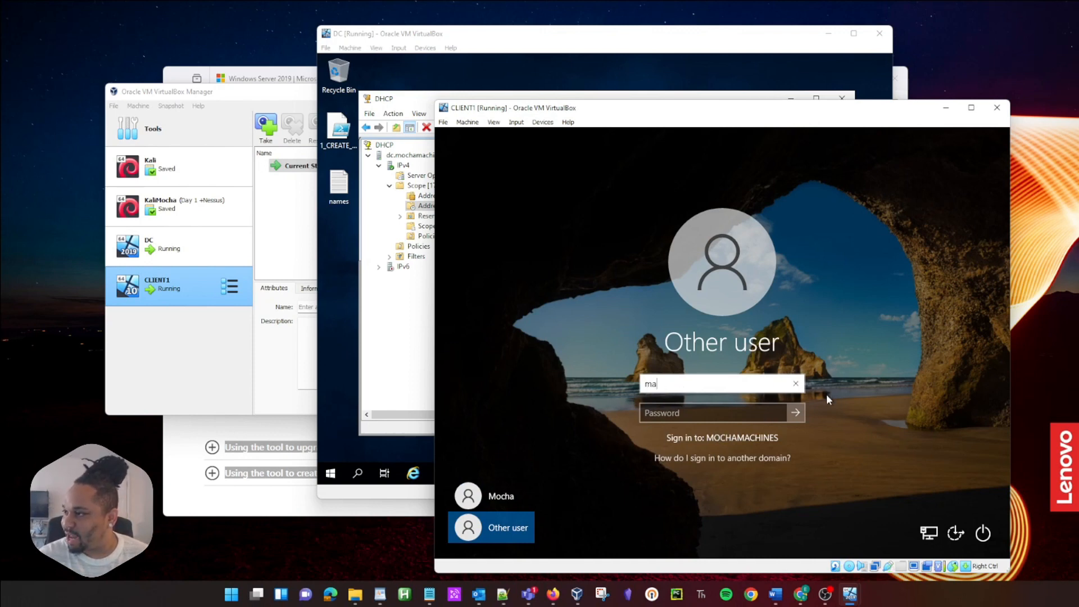
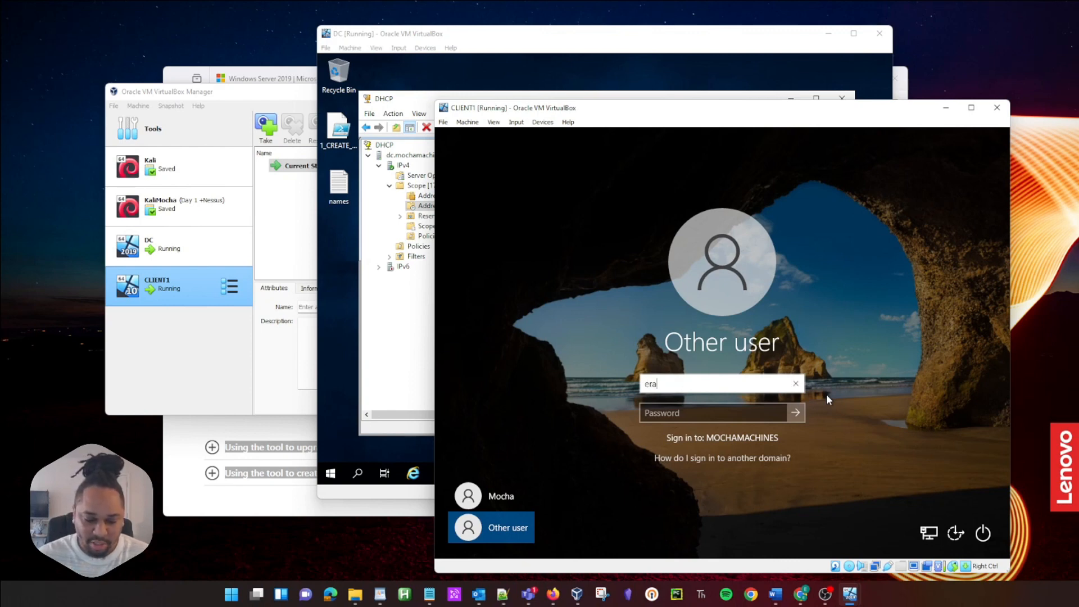
pyautogui.press('Tab')
pyautogui.write('•••••')
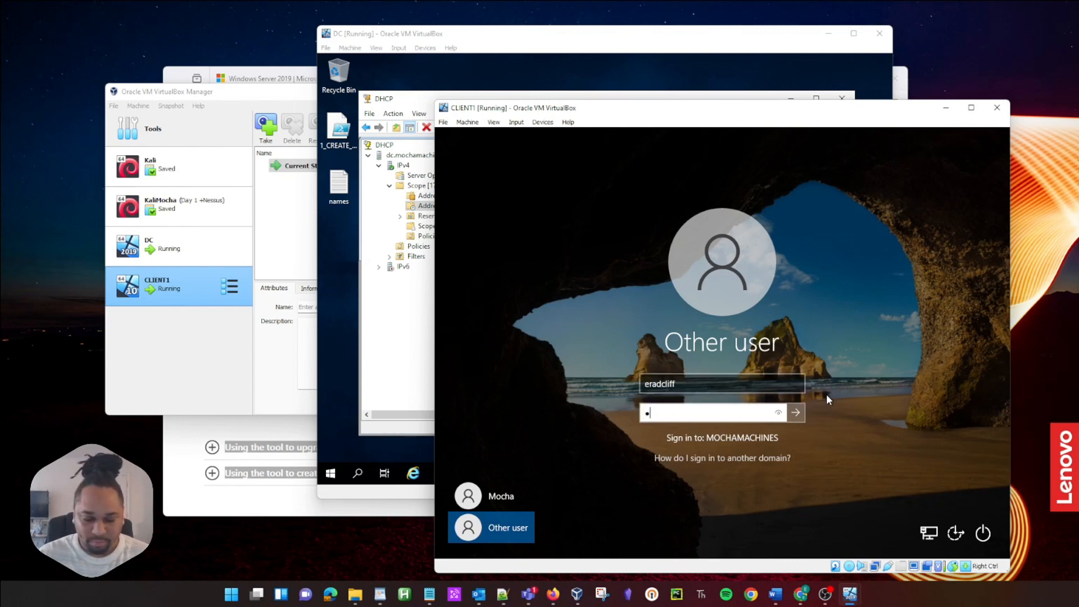
pyautogui.write('•••••')
pyautogui.press('Return')
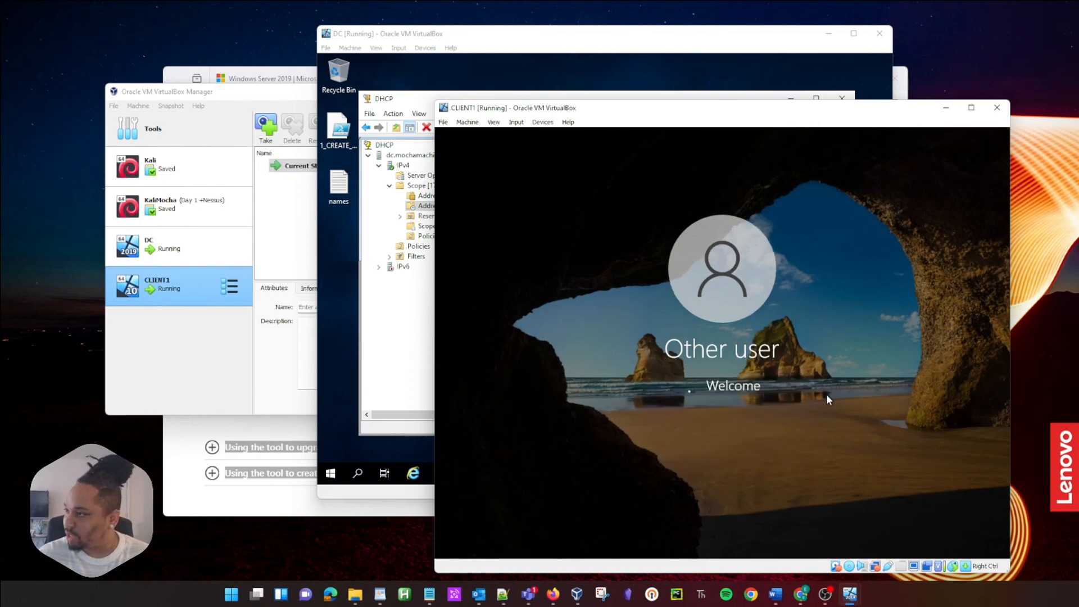